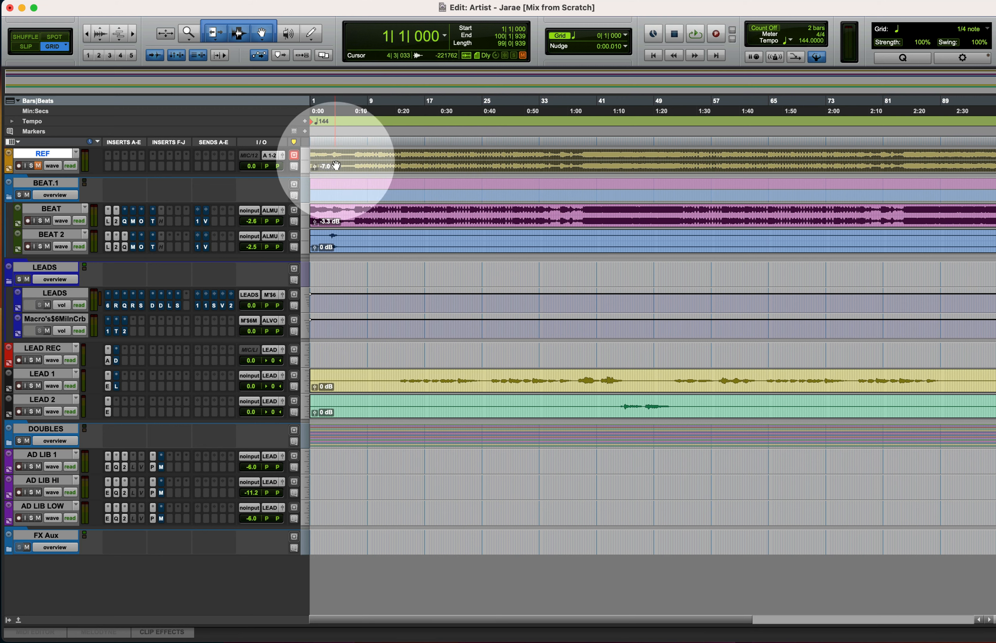
# - Expand the DOUBLES folder, look through its vocal tracks and collapse it again
pyautogui.click(317, 157)
pyautogui.click(9, 443)
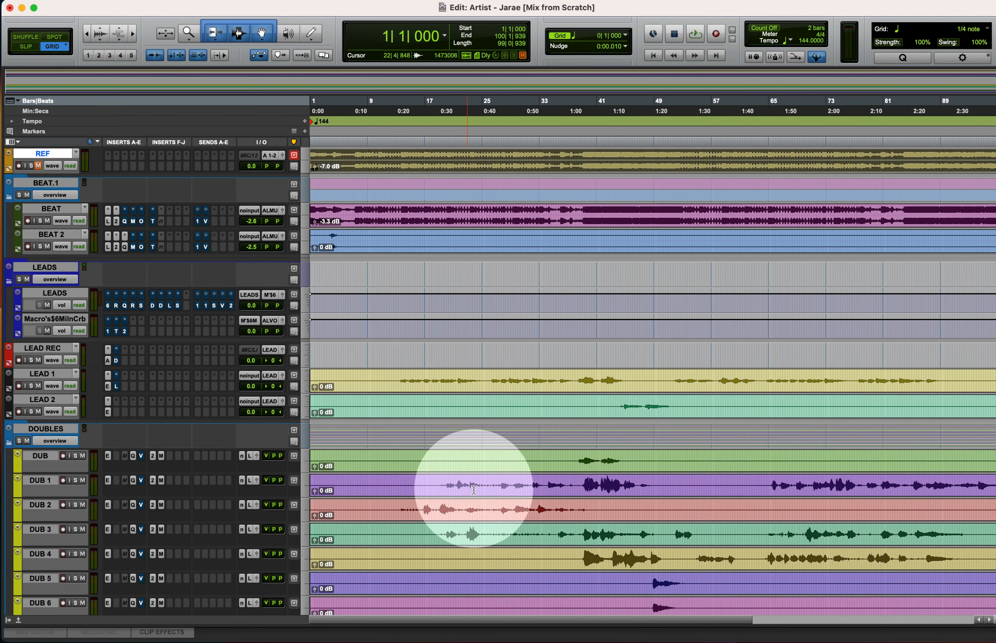
pyautogui.scroll(-10, 471, 481)
pyautogui.scroll(5, 471, 481)
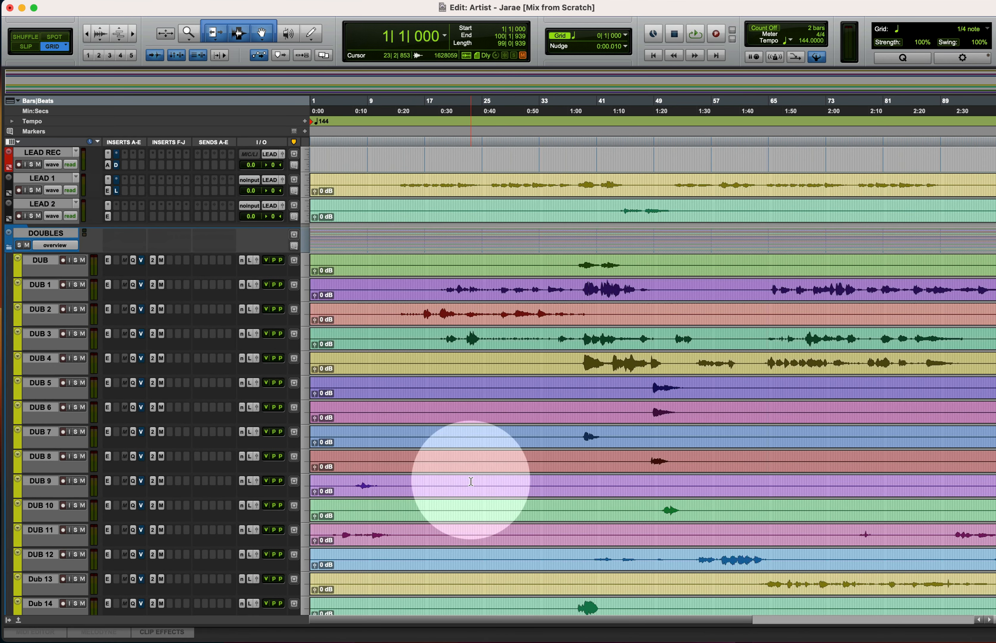
pyautogui.click(9, 250)
# - Solo the REF track and play it from bar 7
pyautogui.click(351, 159)
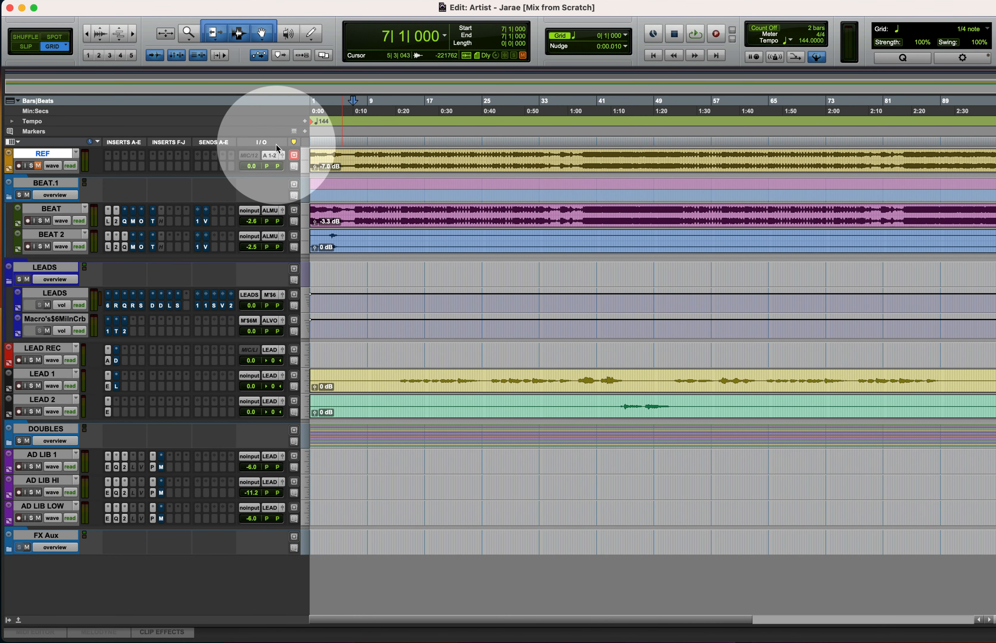
pyautogui.hotkey('shift', 's')
pyautogui.press('space')
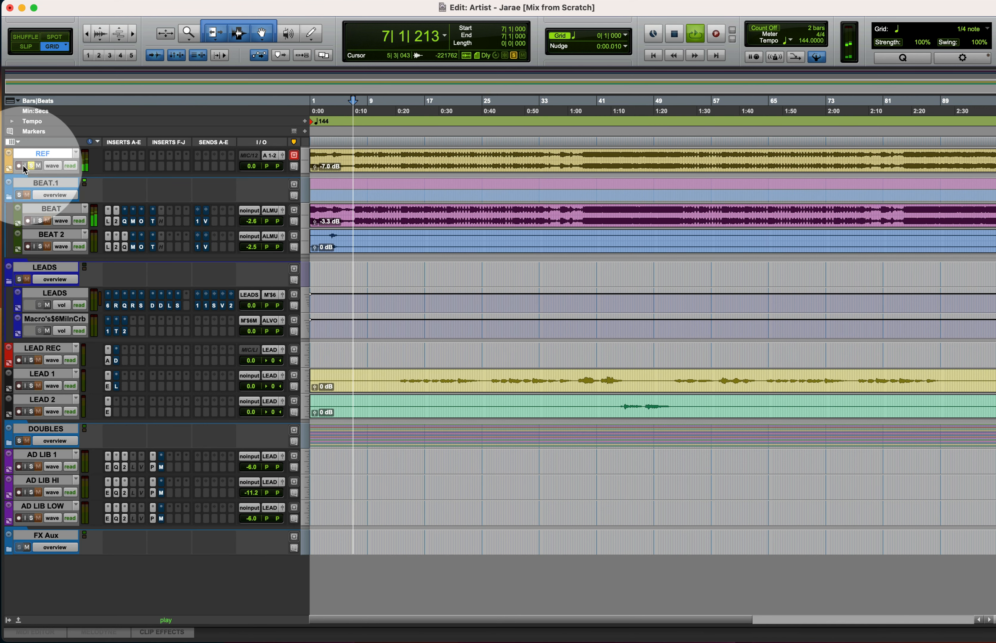
# - Colour the REF track and its clip the same bright yellow
pyautogui.doubleClick(7, 162)
pyautogui.click(191, 40)
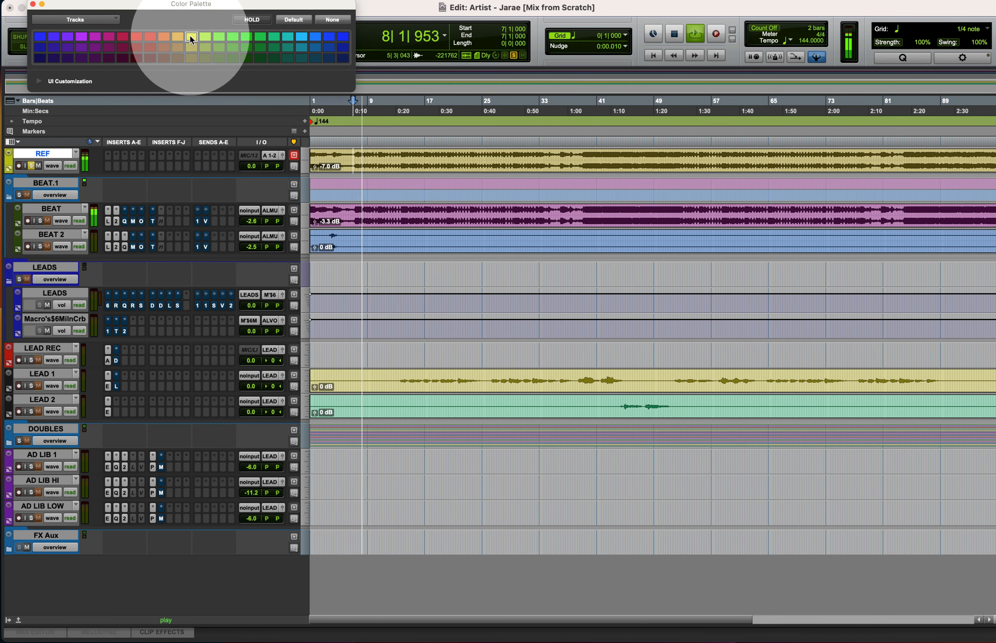
pyautogui.click(425, 169)
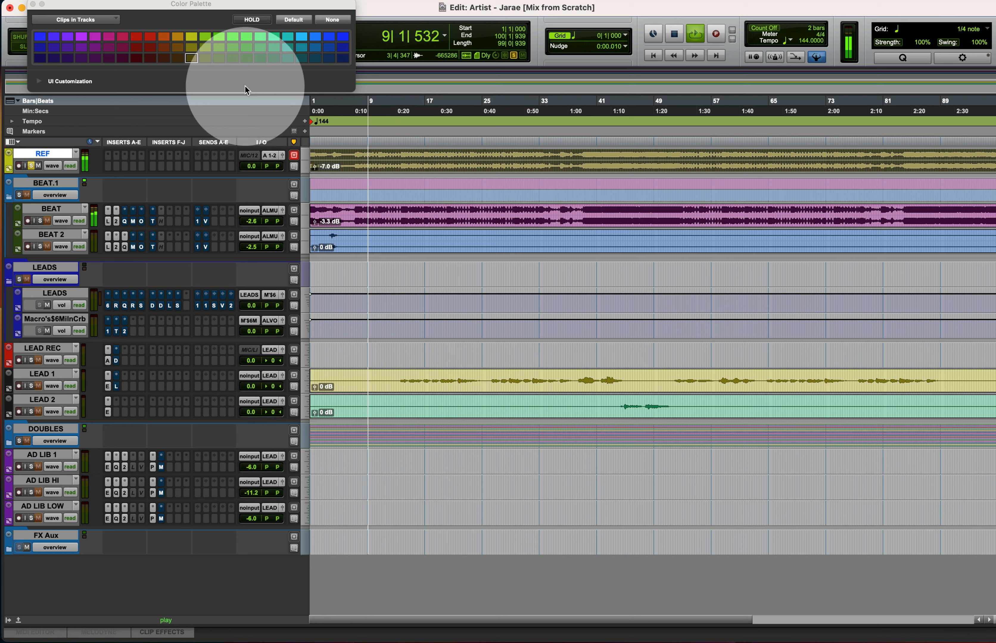
pyautogui.click(191, 37)
pyautogui.click(33, 5)
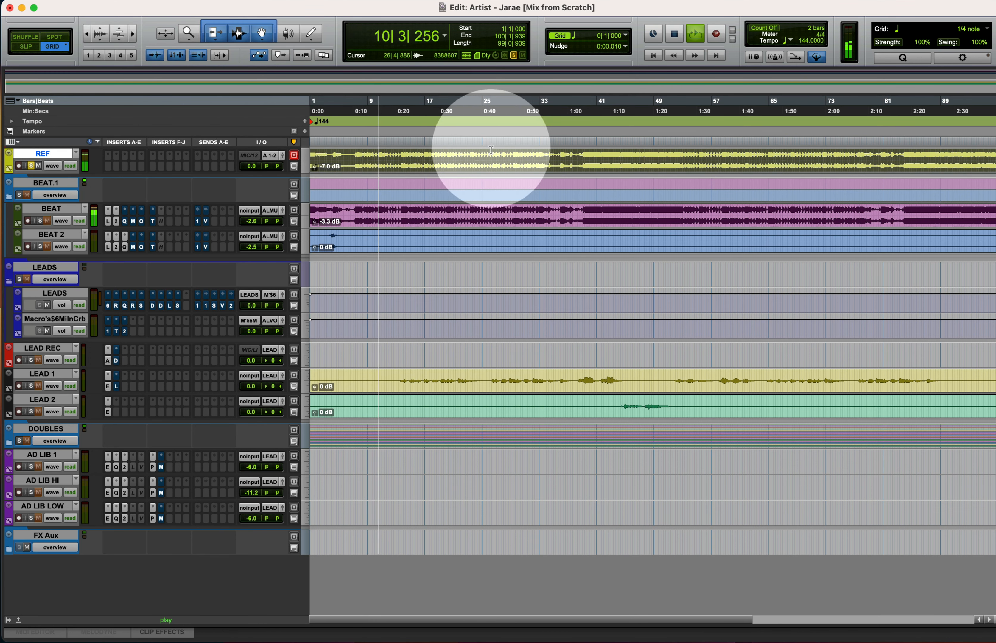
# - Play the soloed REF track from bar 10, beat 3, while viewing the master and bus tracks, and stop playback
pyautogui.click(378, 159)
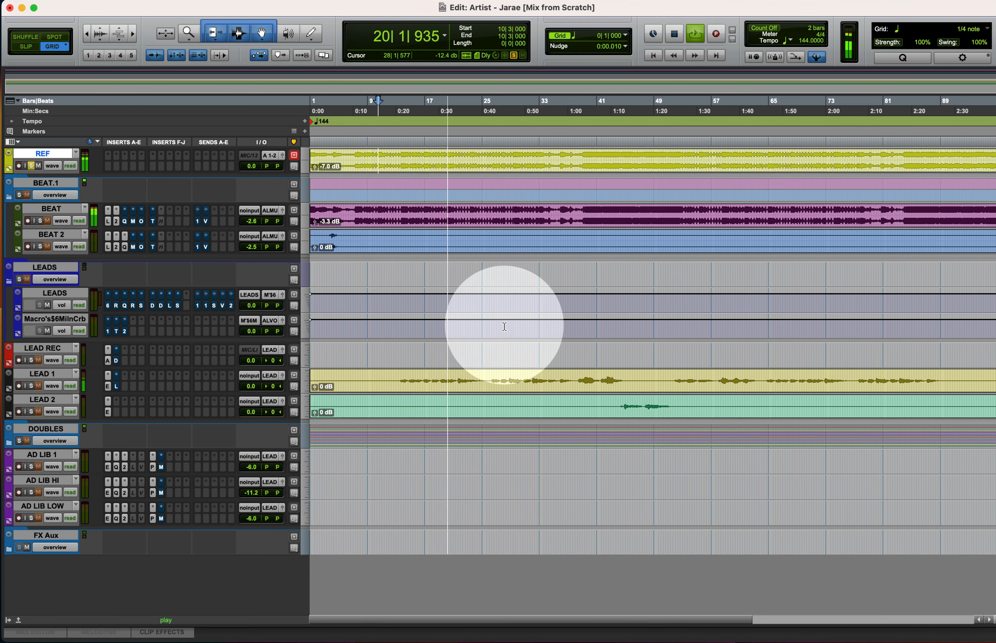
pyautogui.scroll(5, 504, 326)
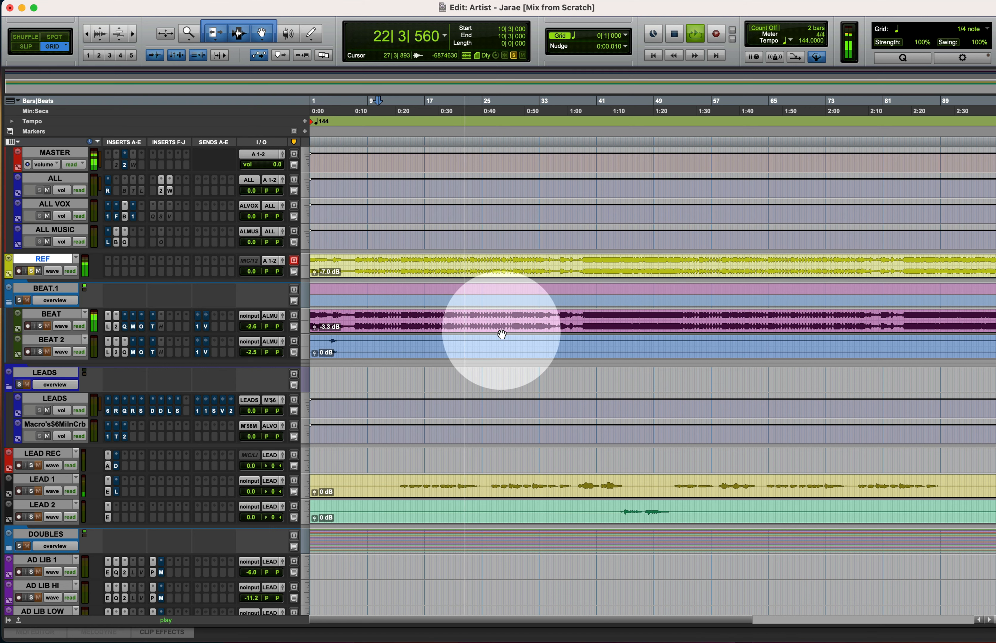
pyautogui.scroll(-3, 501, 332)
pyautogui.scroll(-1, 501, 332)
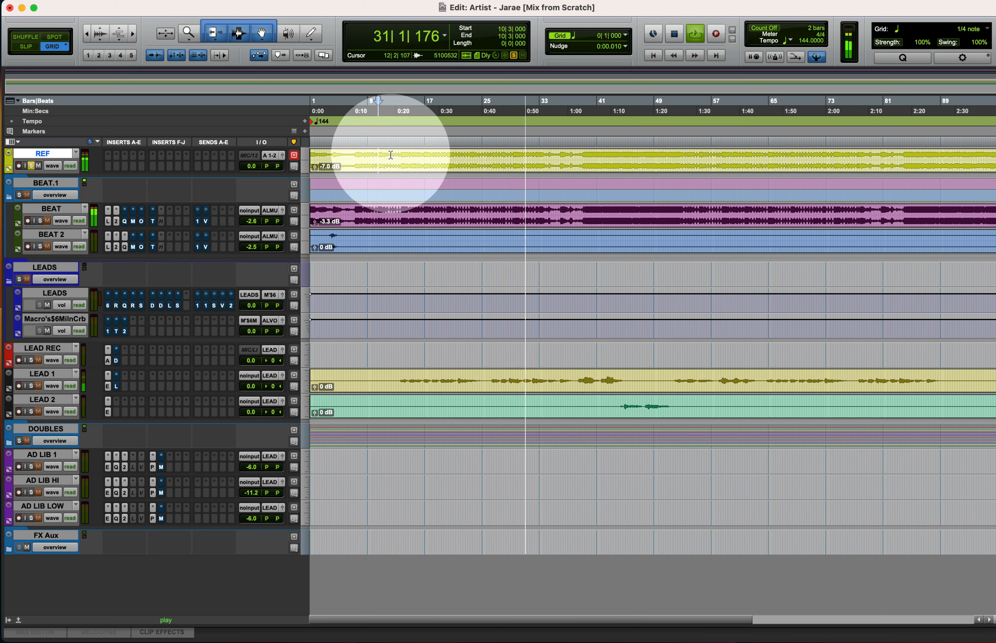
pyautogui.click(444, 35)
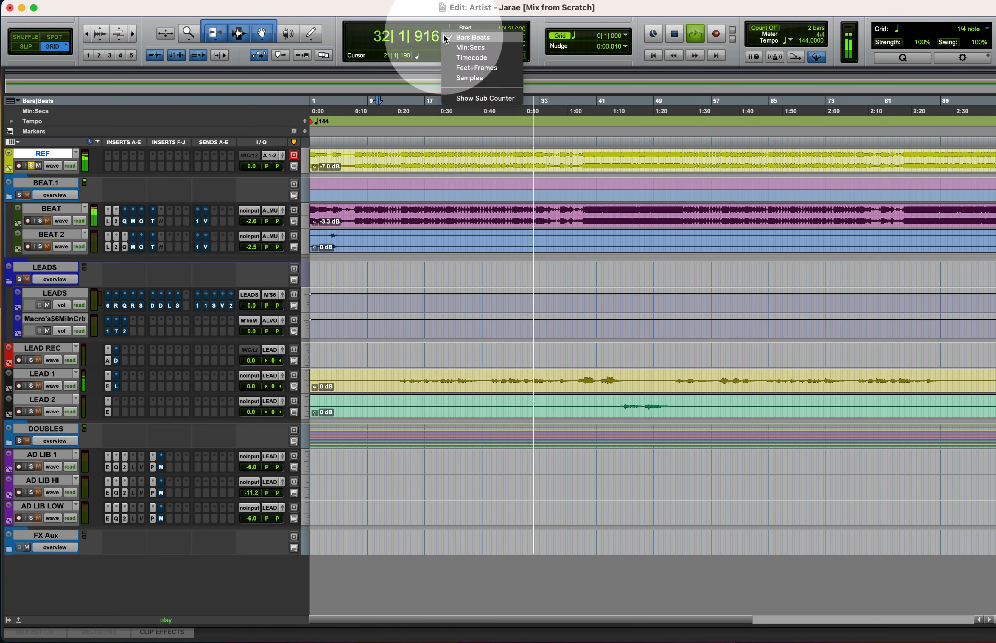
pyautogui.click(467, 34)
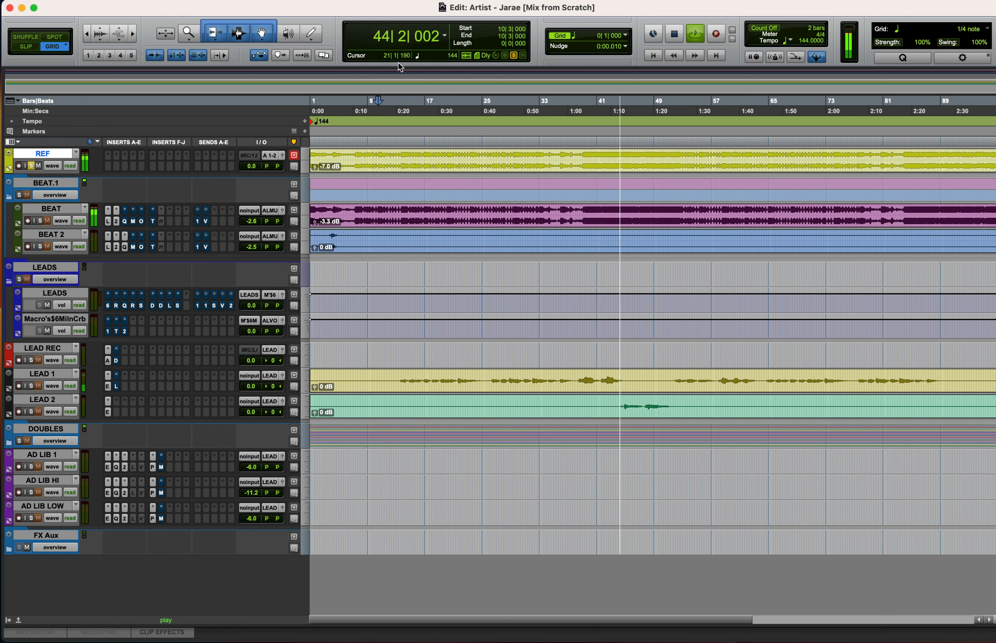
pyautogui.press('space')
# - Take REF out of solo and listen to the mix from bar 38, beat 4, and from bar 27, beat 2
pyautogui.click(600, 159)
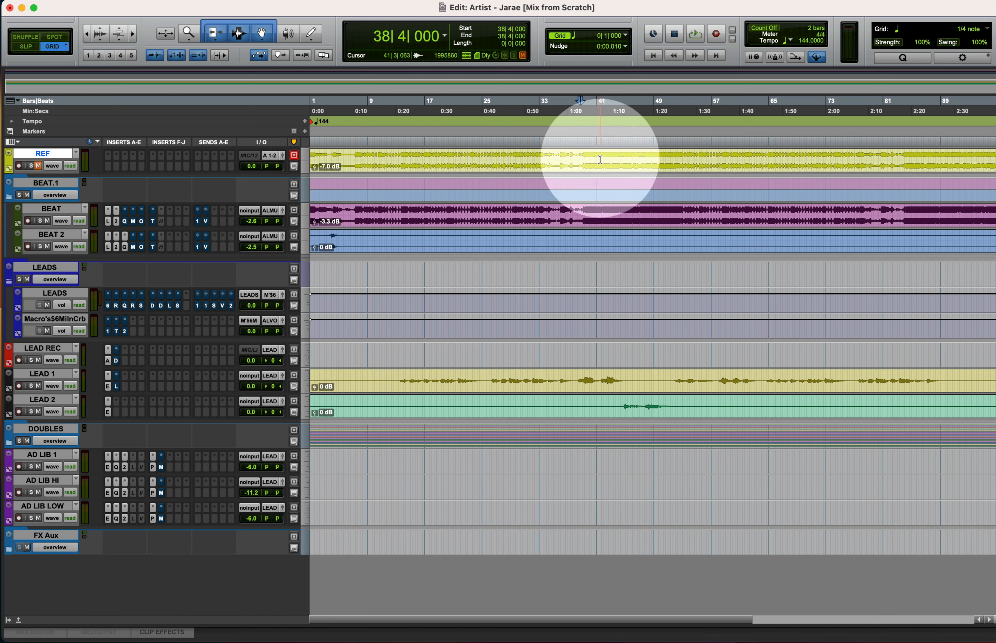
pyautogui.press('space')
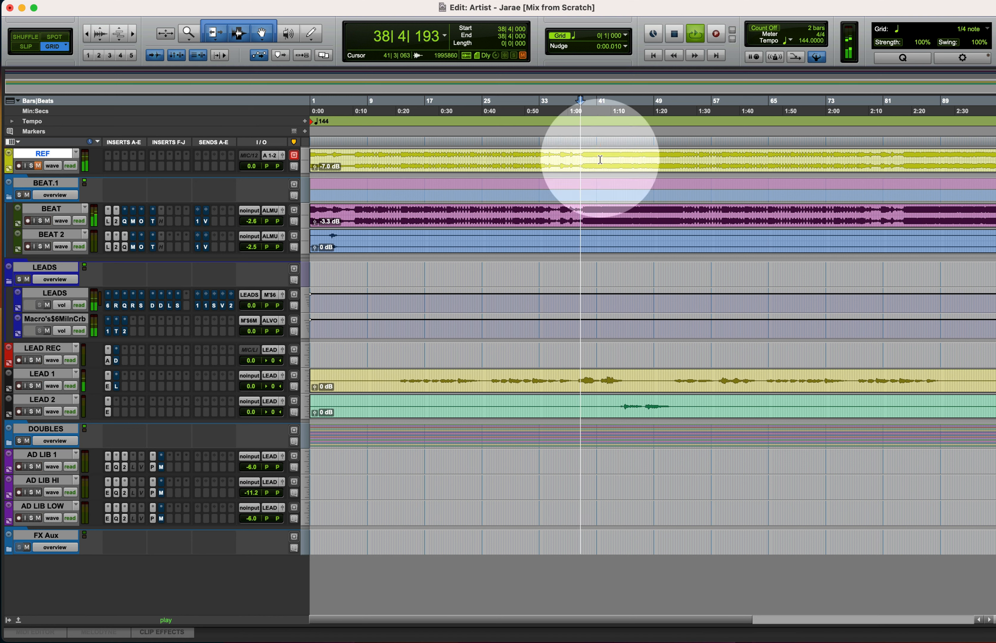
pyautogui.click(497, 158)
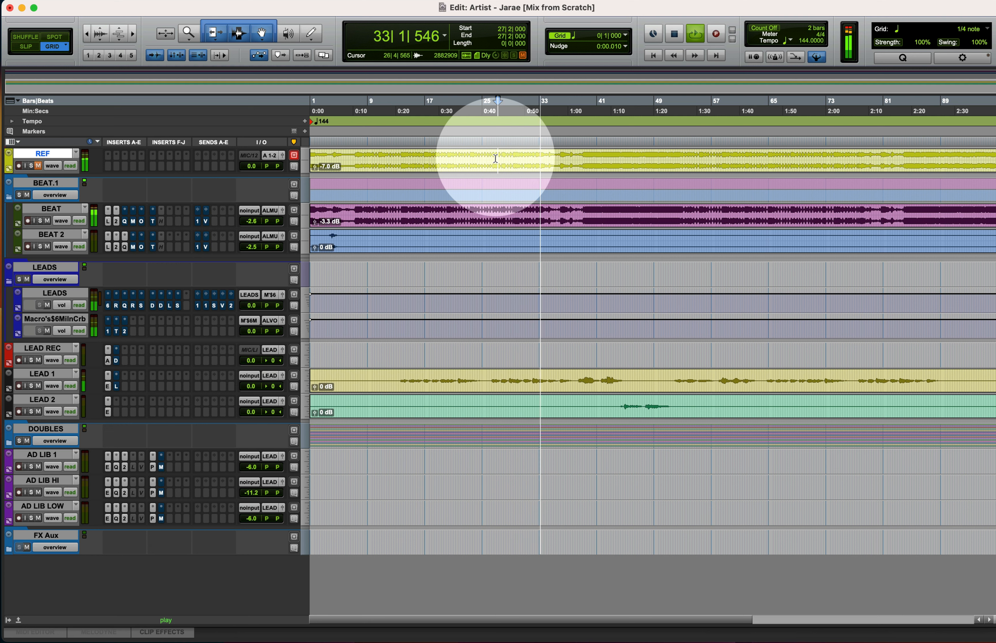
pyautogui.press('space')
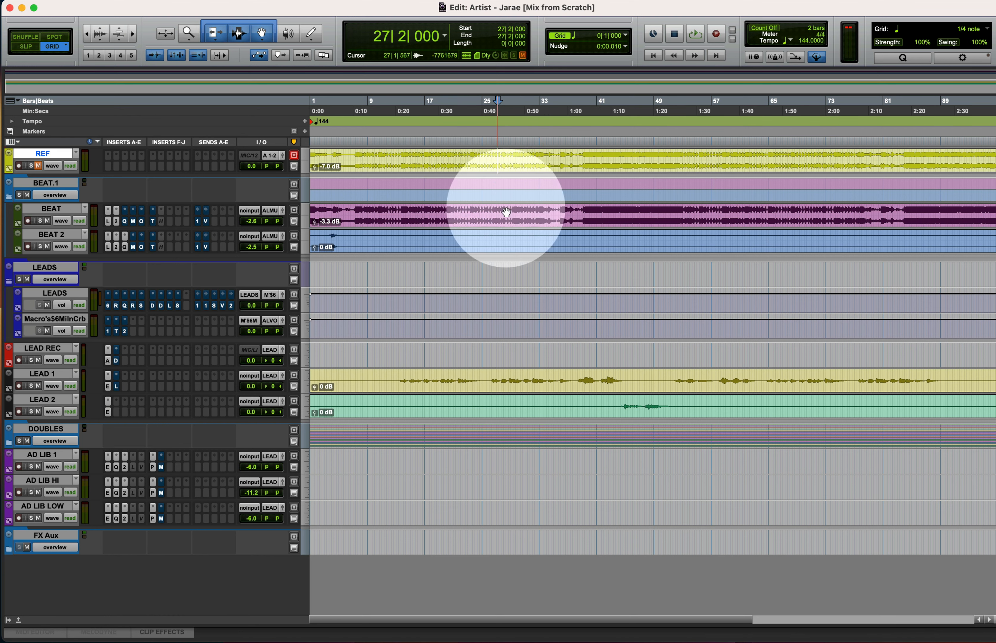
# - Examine the vocals on LEAD 1 and LEAD 2 by selecting passages and whole clips, ending with the cursor on REF at bar 20, beat 4
pyautogui.click(398, 379)
pyautogui.moveTo(399, 377); pyautogui.dragTo(483, 376)
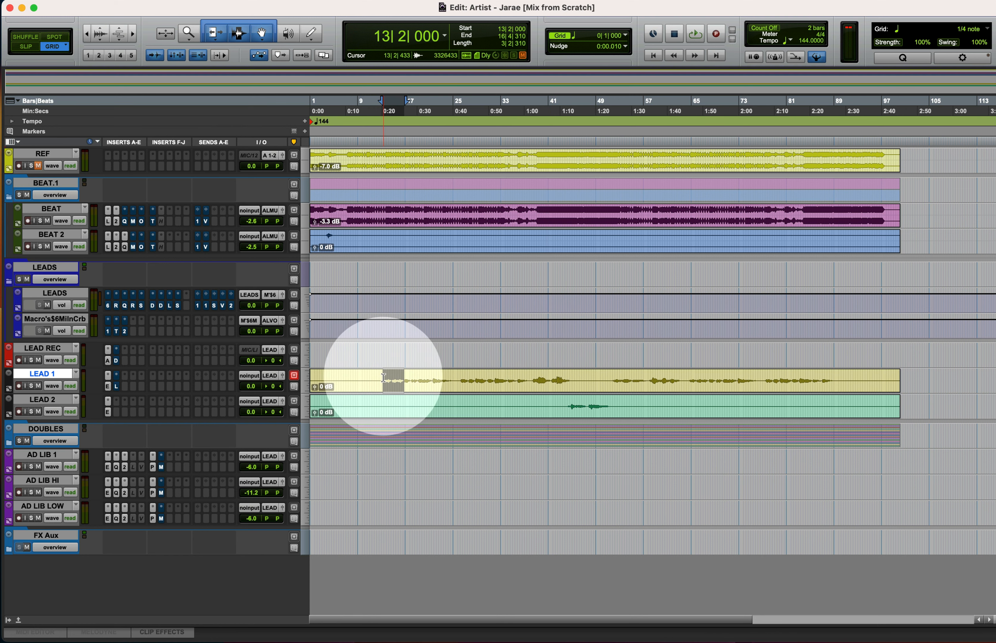
pyautogui.moveTo(384, 376); pyautogui.dragTo(684, 405)
pyautogui.press('super+z')
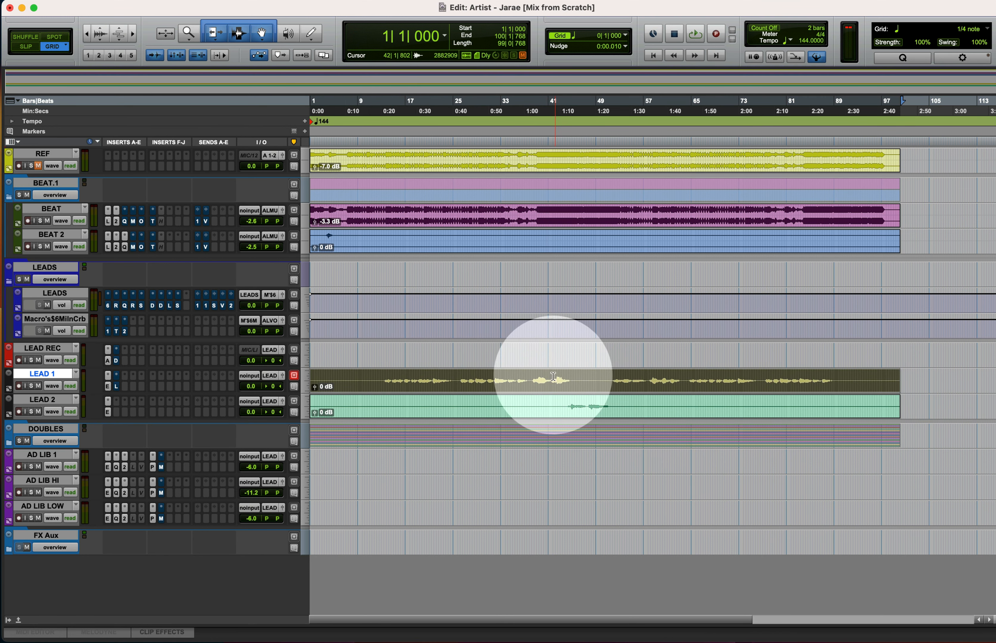
pyautogui.moveTo(551, 374); pyautogui.dragTo(638, 425)
pyautogui.click(644, 409)
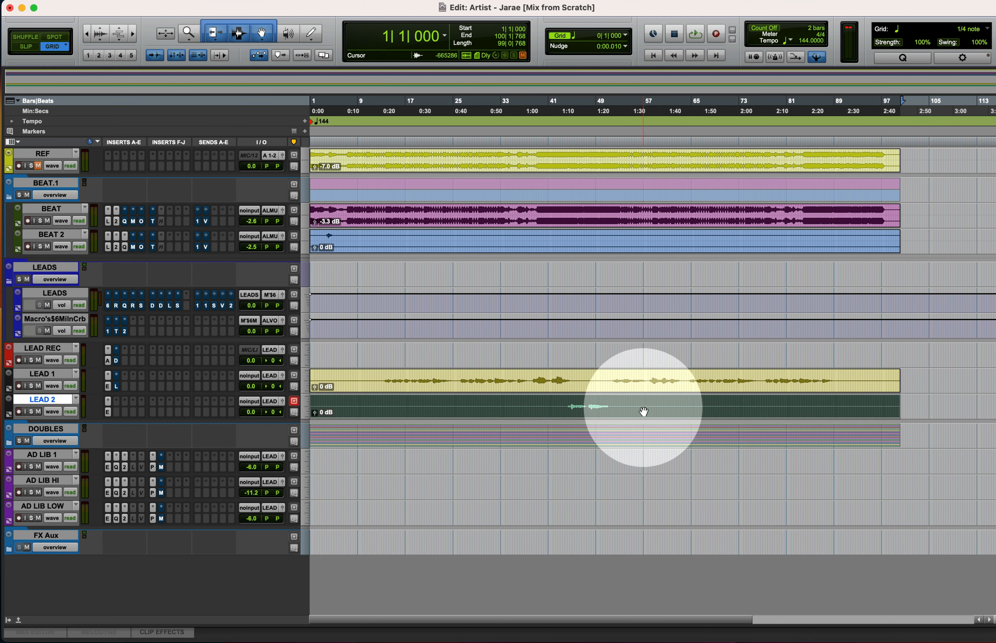
pyautogui.keyDown('shift'); pyautogui.click(644, 388); pyautogui.keyUp('shift')
pyautogui.click(428, 158)
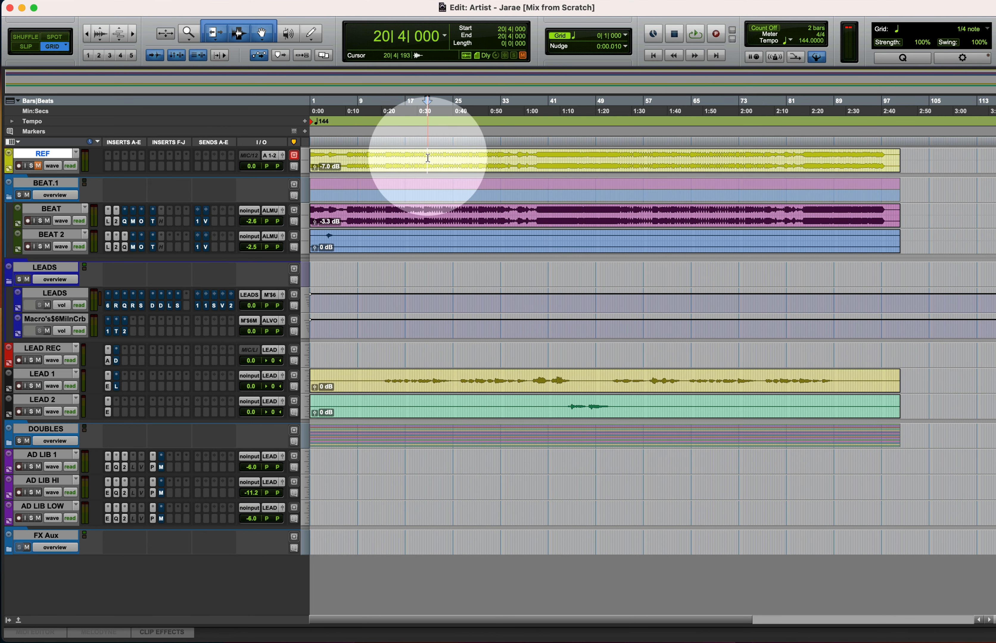
# - Look through the tracks inside the DOUBLES folder, collapse it and mute the whole folder
pyautogui.click(9, 443)
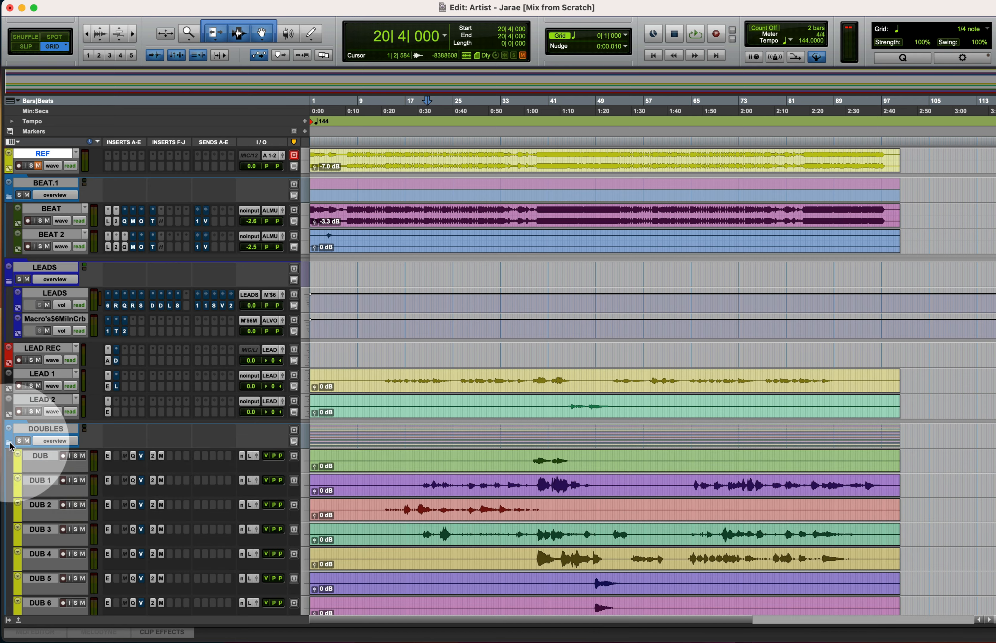
pyautogui.scroll(-10, 406, 460)
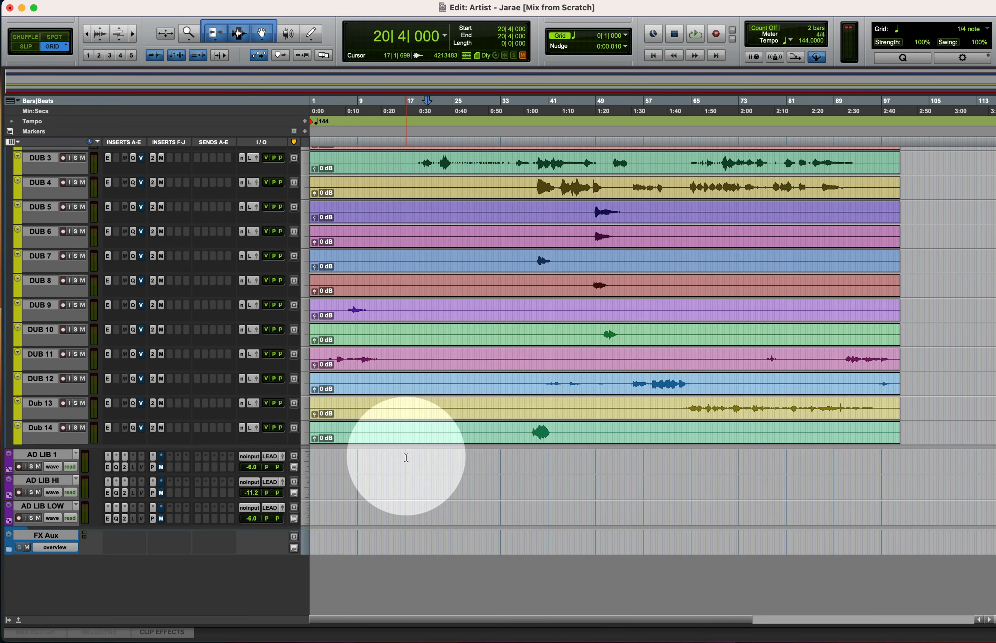
pyautogui.scroll(8, 406, 457)
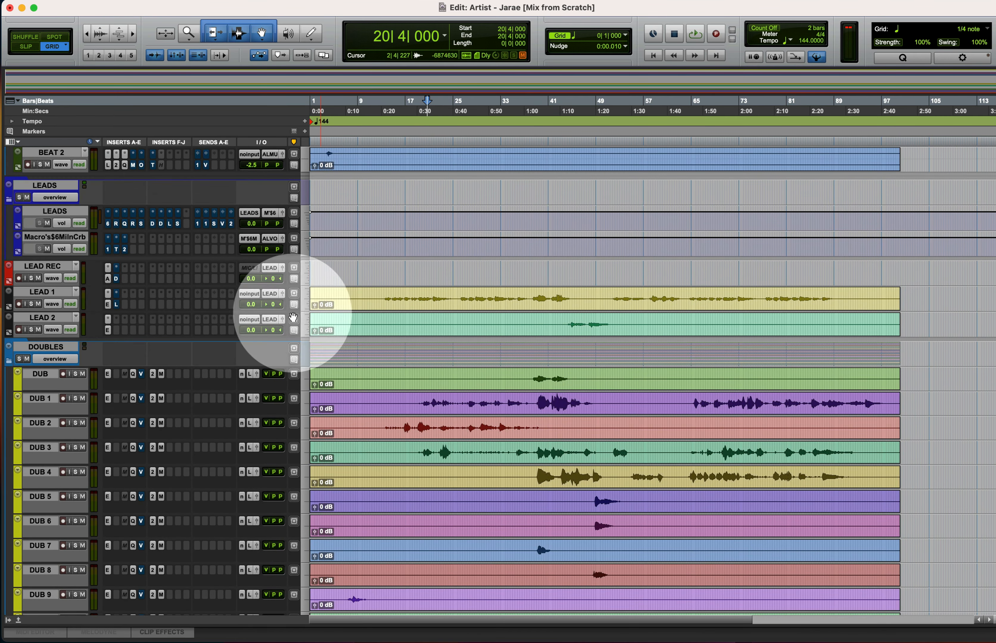
pyautogui.click(9, 361)
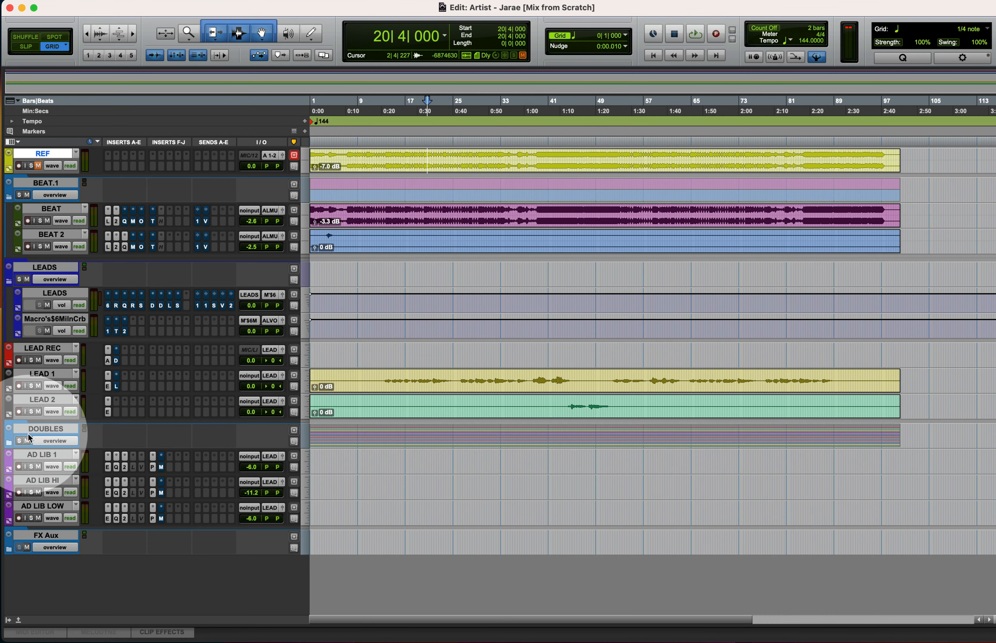
pyautogui.click(45, 429)
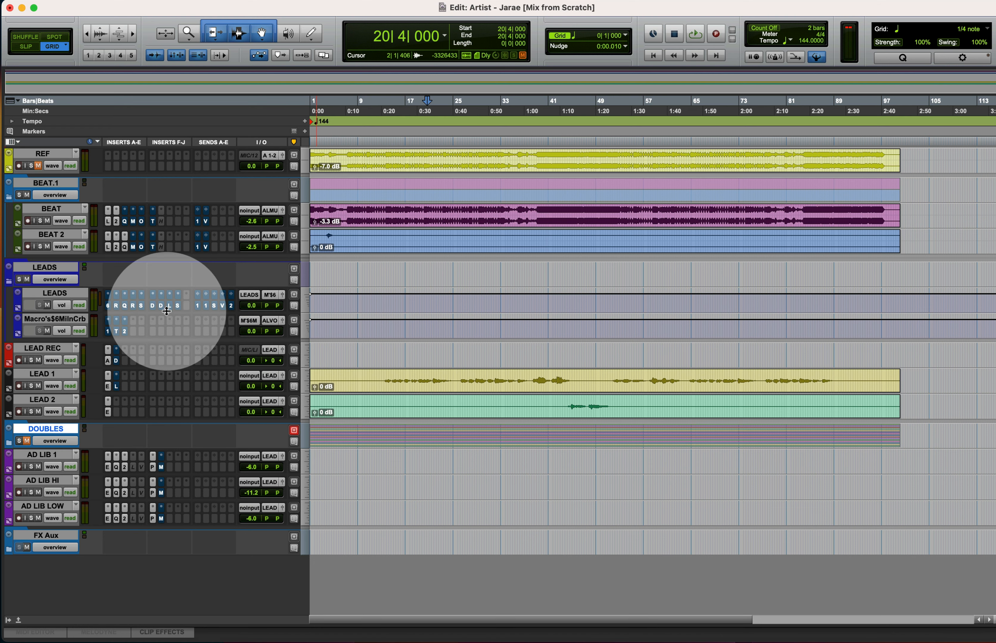
# - Enlarge the LEADS aux track to show its insert names and set the playback start on LEAD 1 to bar 19, beat 4
pyautogui.moveTo(174, 313); pyautogui.dragTo(164, 346)
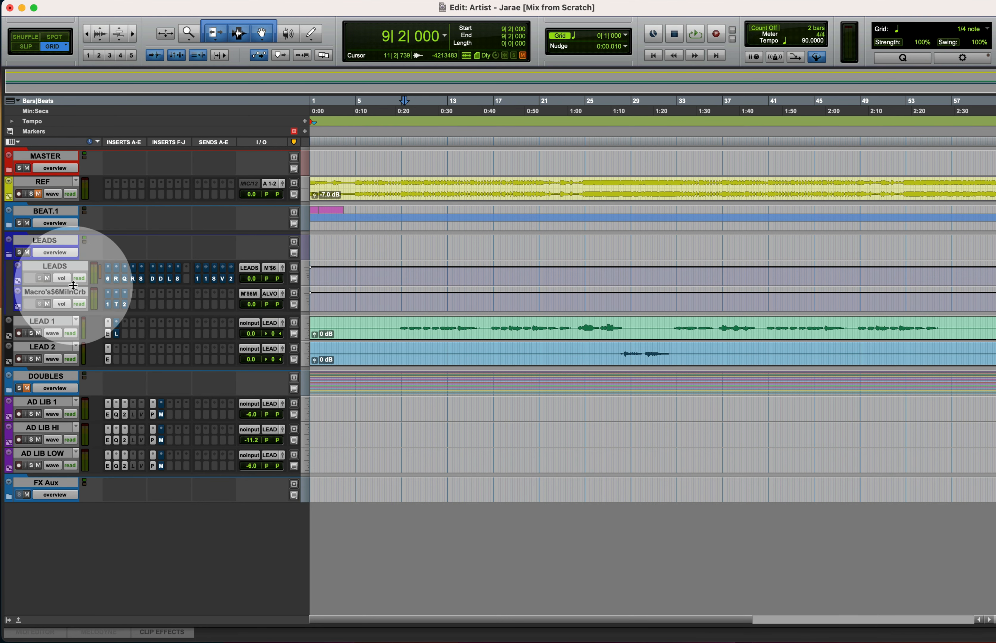
pyautogui.moveTo(75, 288); pyautogui.dragTo(75, 320)
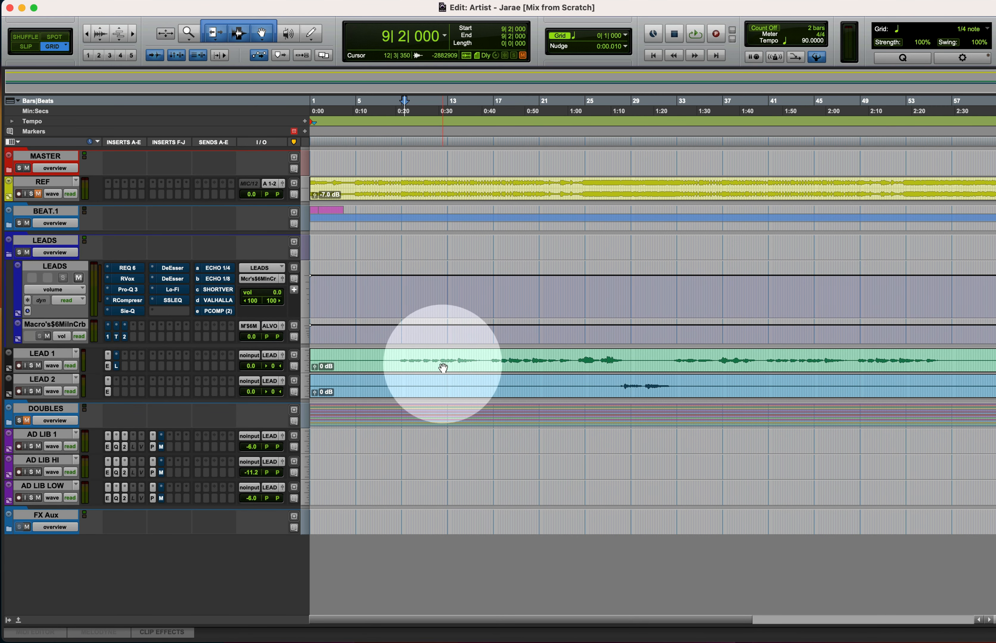
pyautogui.click(525, 356)
# - Open the RVox insert on the LEADS track, reset its Comp and Gain to 0.0 and start playback
pyautogui.click(121, 276)
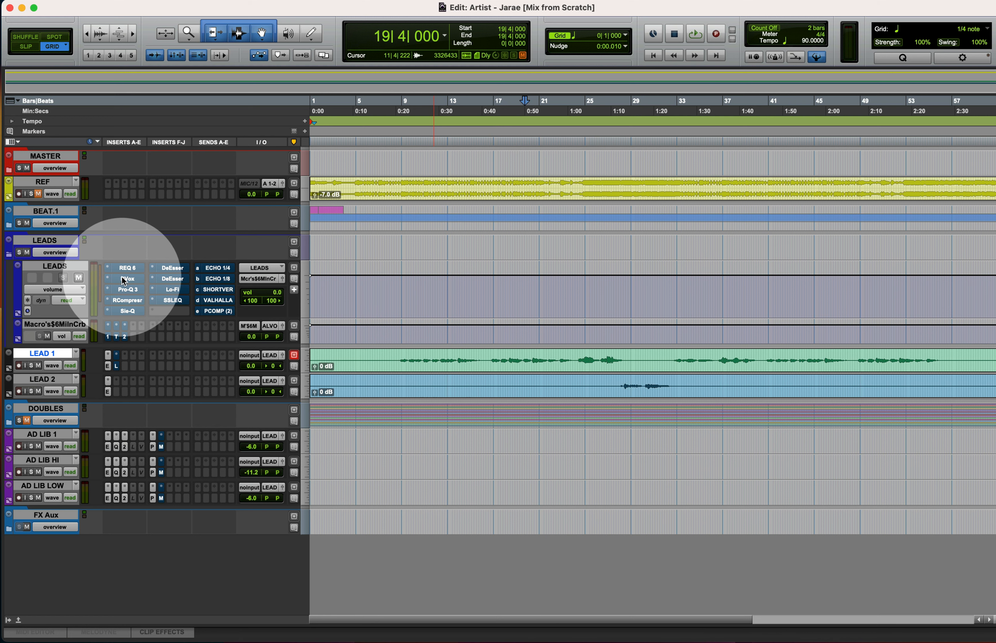
pyautogui.moveTo(482, 89); pyautogui.dragTo(334, 5)
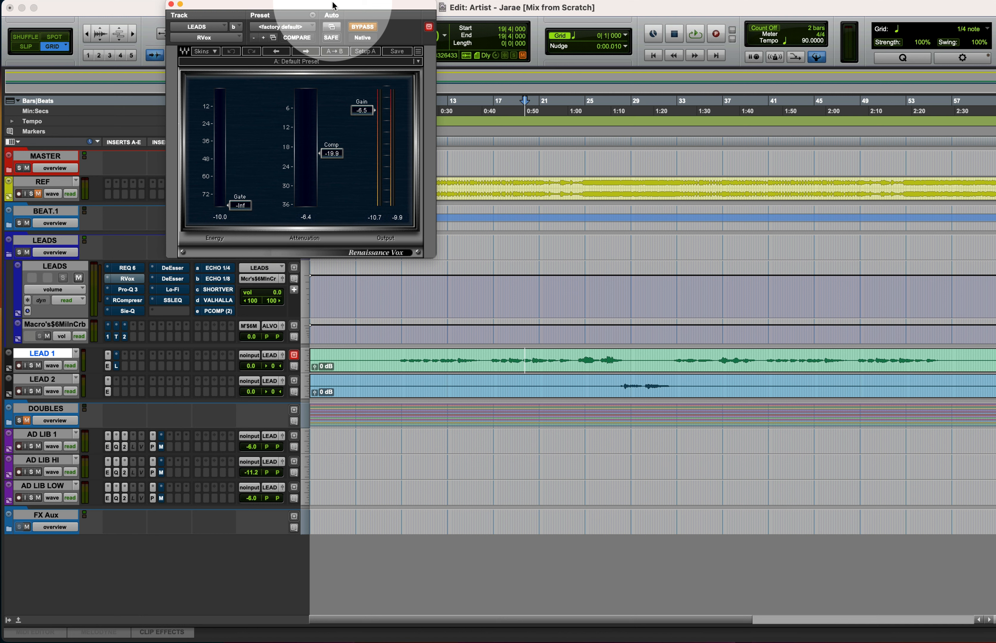
pyautogui.moveTo(333, 158); pyautogui.dragTo(362, 89)
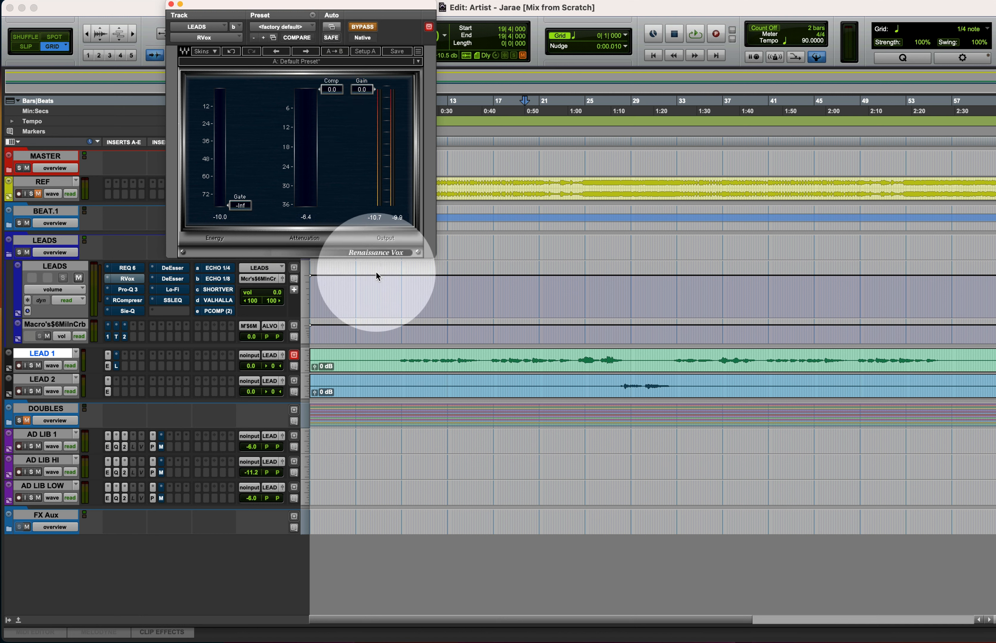
pyautogui.press('space')
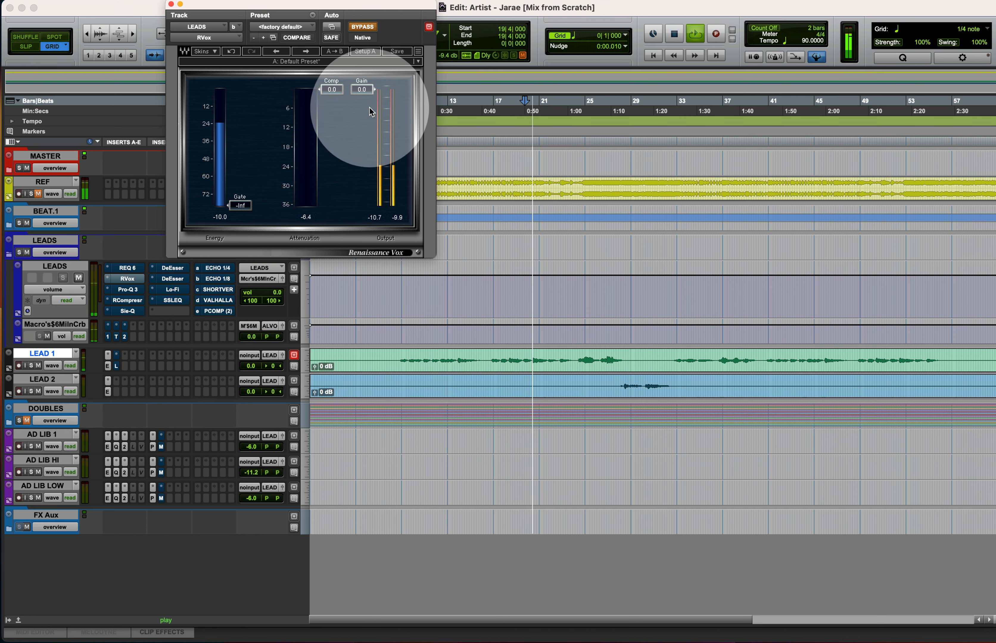
# - Take RVox out of bypass and set its Comp to -21.9 and its Gain to -15.2 during playback
pyautogui.moveTo(332, 89); pyautogui.dragTo(331, 155)
pyautogui.click(363, 27)
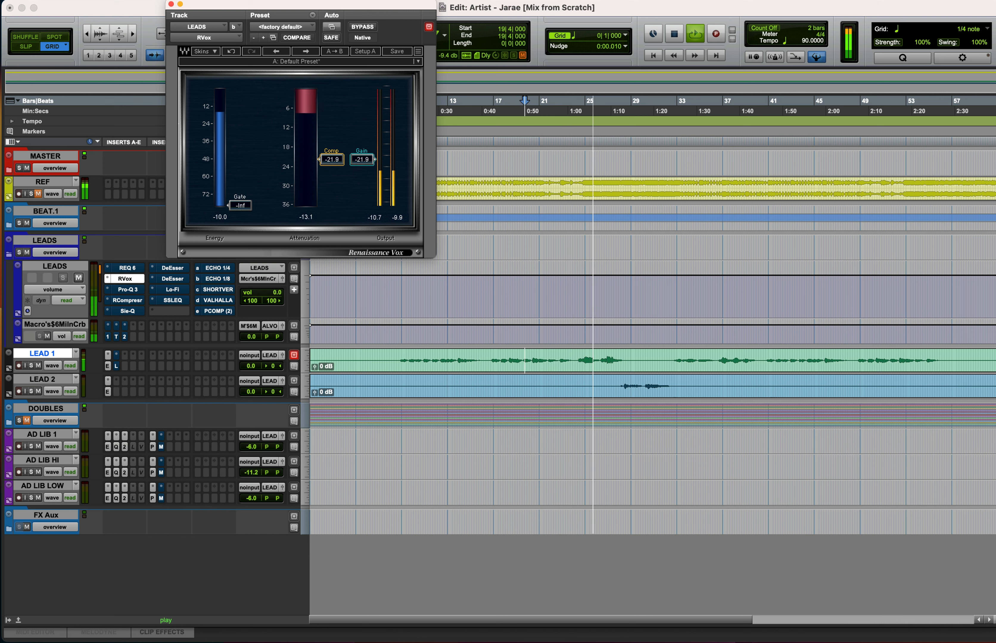
pyautogui.click(330, 164)
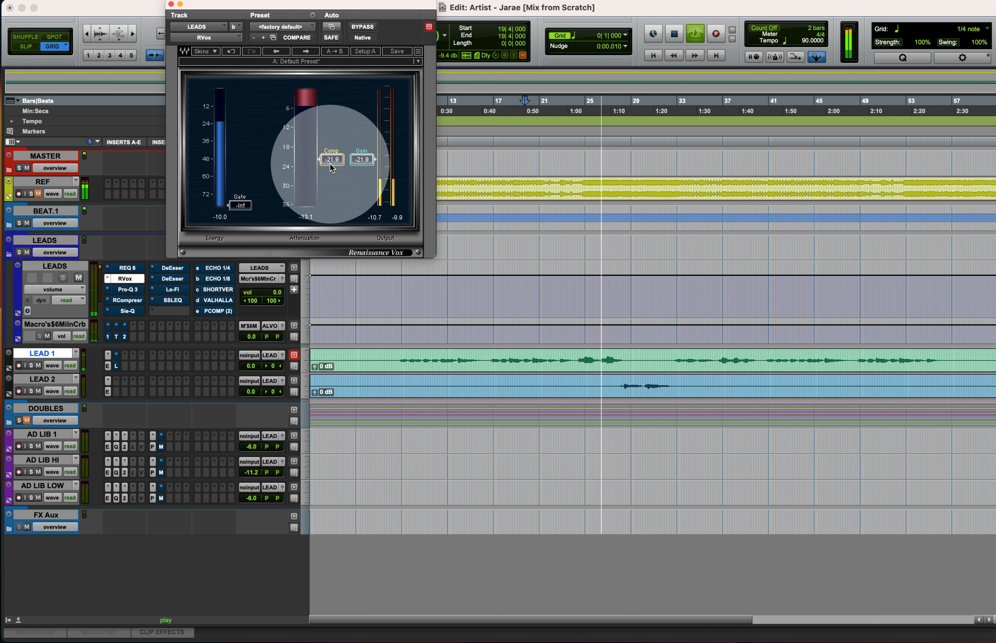
pyautogui.moveTo(362, 160); pyautogui.dragTo(362, 136)
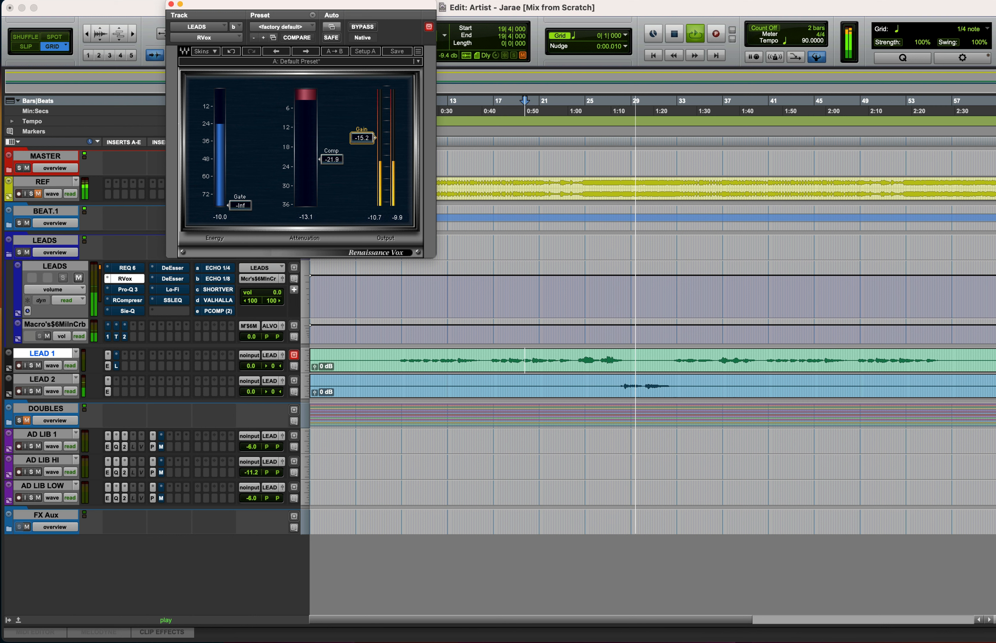
# - Set the REF track's clip gain to 0 dB and play the song from bar 25, beat 3
pyautogui.click(316, 191)
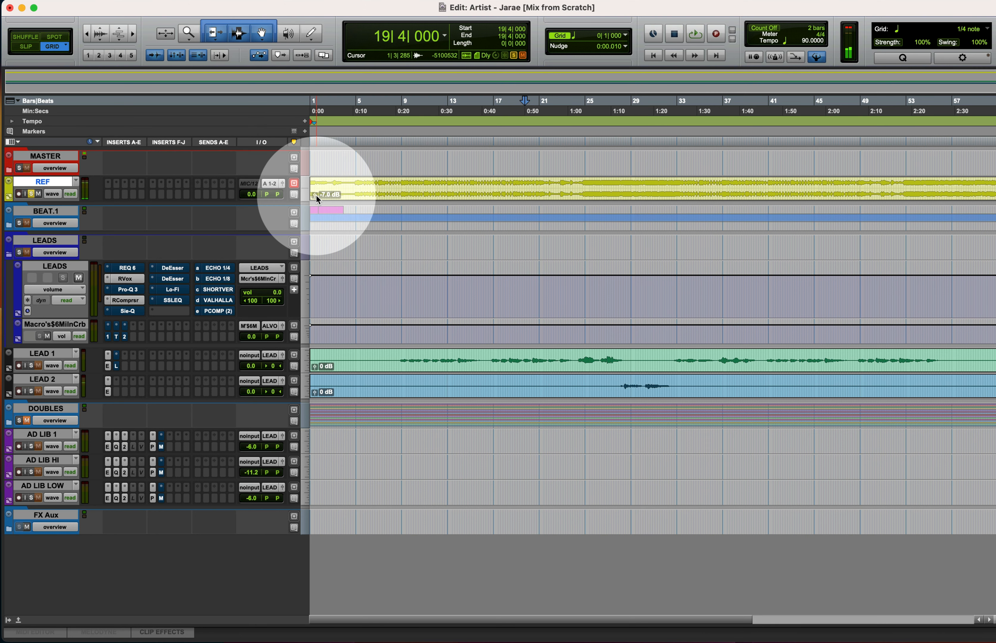
pyautogui.press('space')
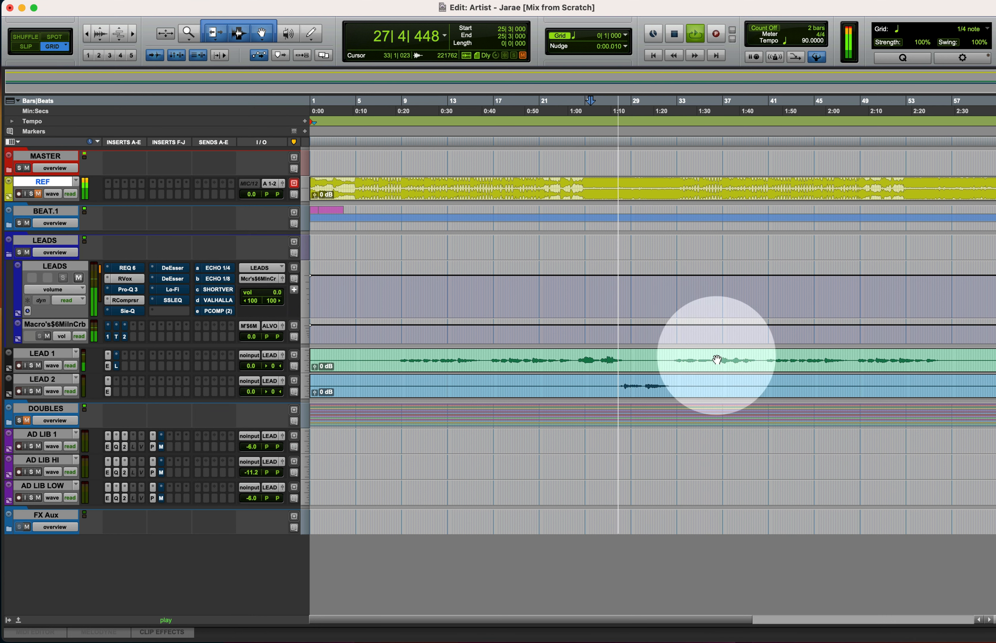
pyautogui.press('space')
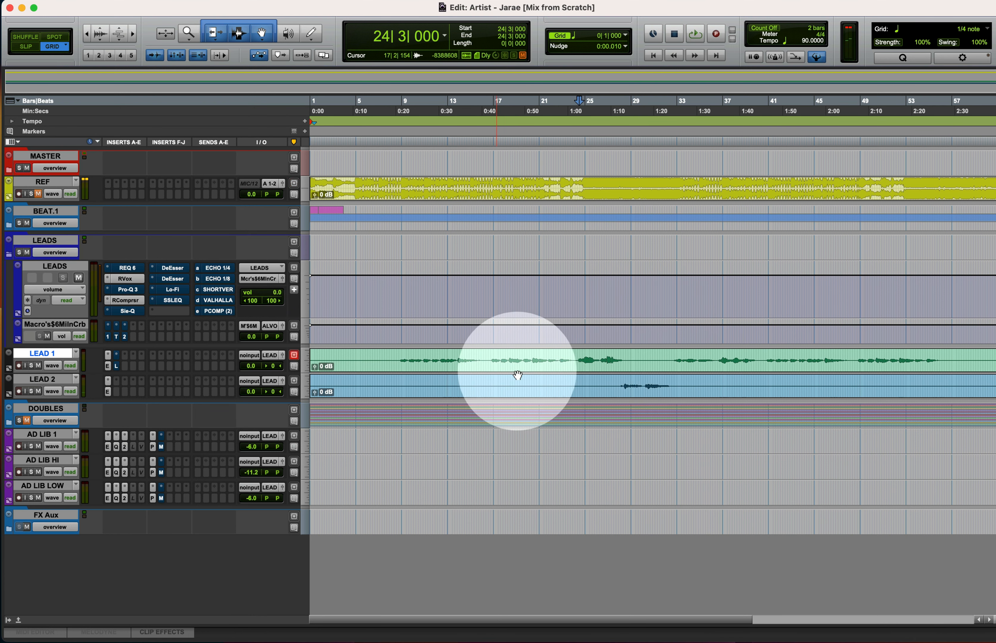
# - Take REQ 6 on the LEADS track out of bypass and set band 2 gain to -3.4 and band 3 gain to -3.7 during playback
pyautogui.click(127, 268)
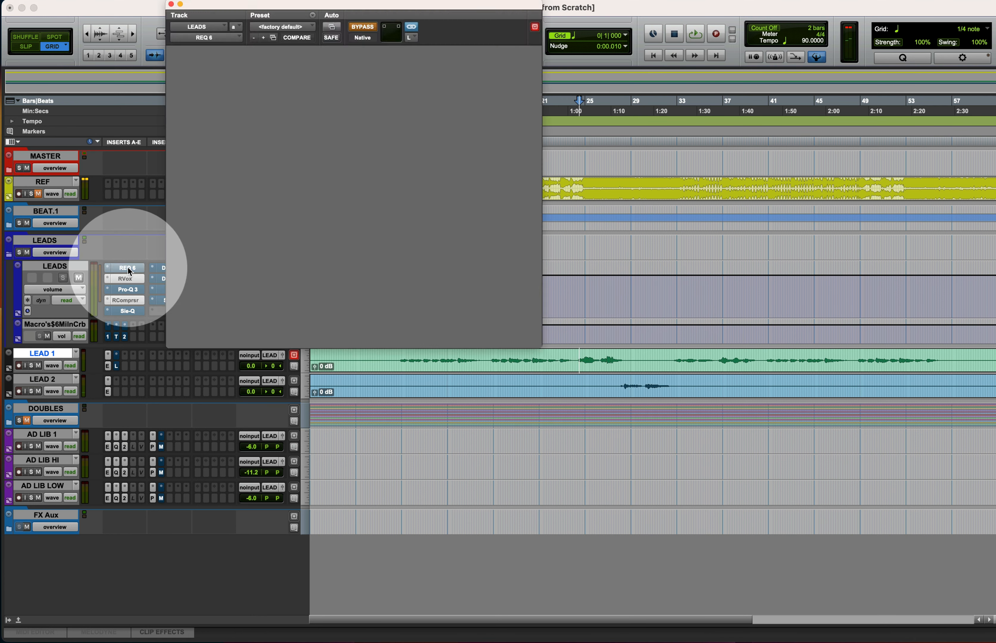
pyautogui.moveTo(302, 6); pyautogui.dragTo(439, 4)
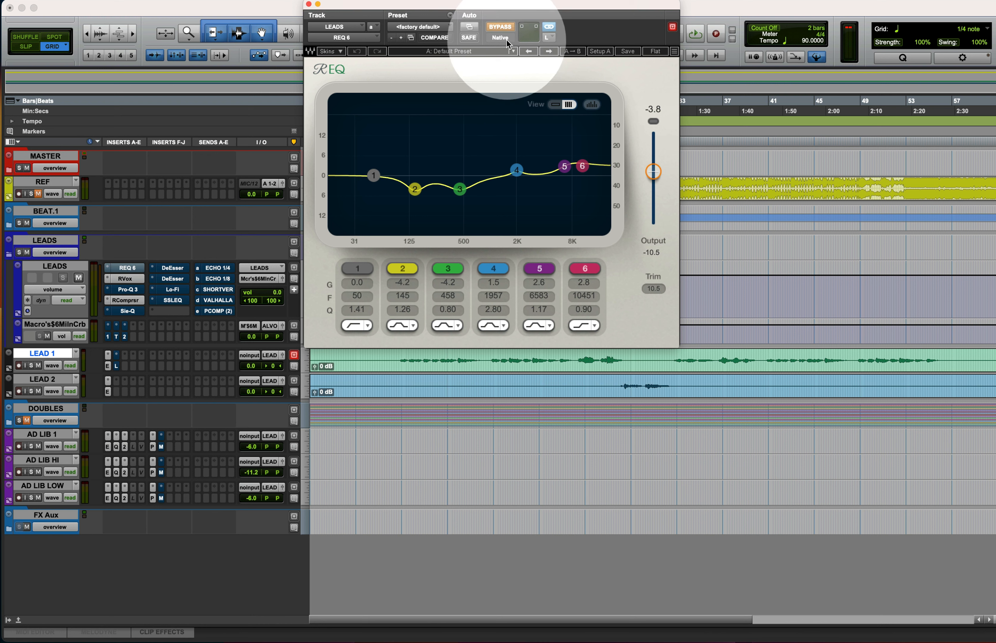
pyautogui.press('space')
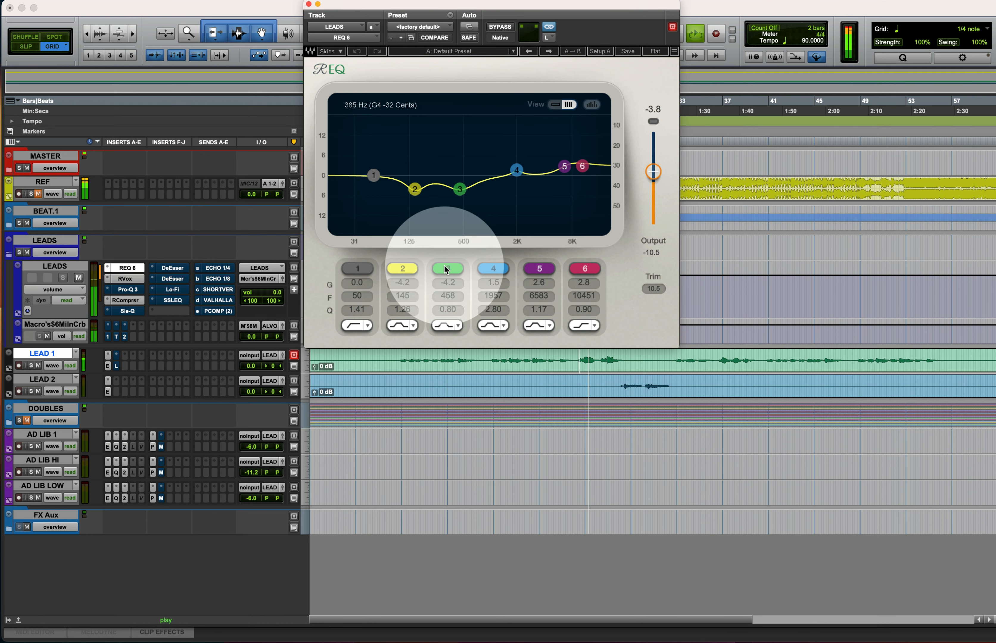
pyautogui.click(402, 283)
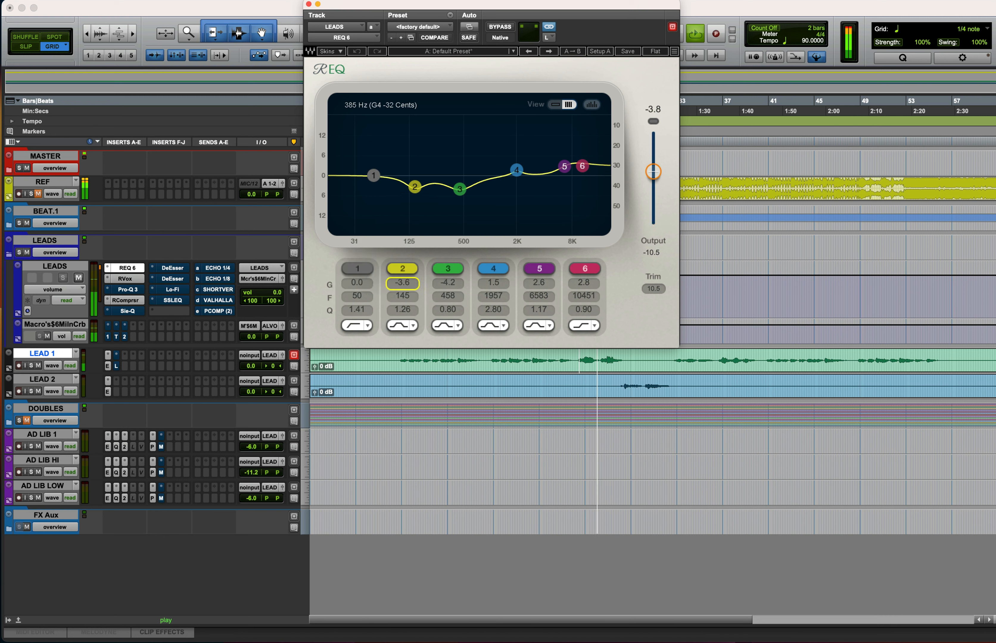
pyautogui.moveTo(397, 285); pyautogui.dragTo(436, 283)
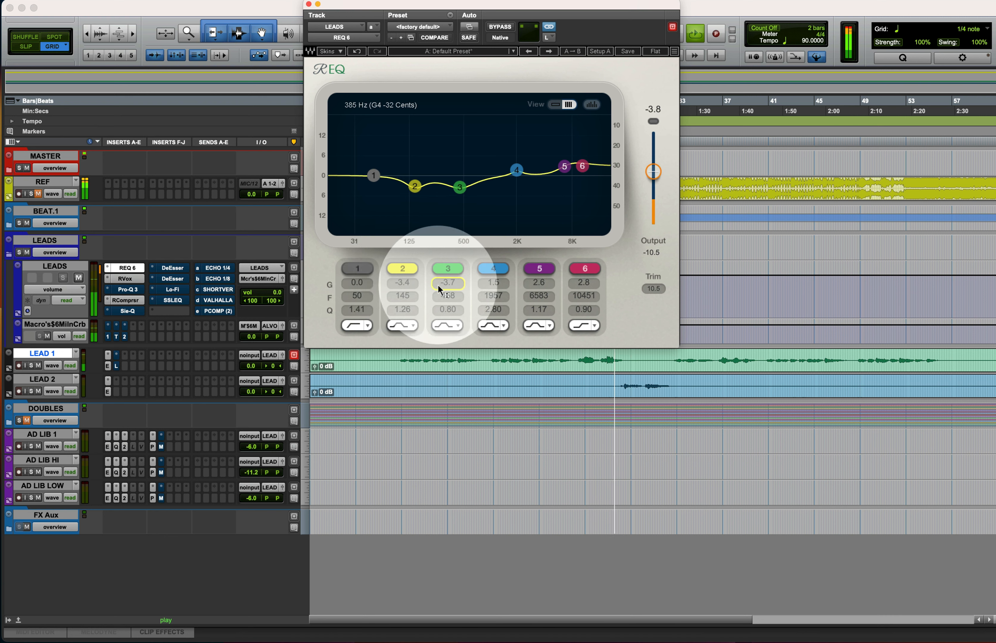
pyautogui.press('super+w')
# - Take Pro-Q 3 on the LEADS track out of bypass, examine its low-cut band during playback and close its window
pyautogui.keyDown('super'); pyautogui.click(125, 289); pyautogui.keyUp('super')
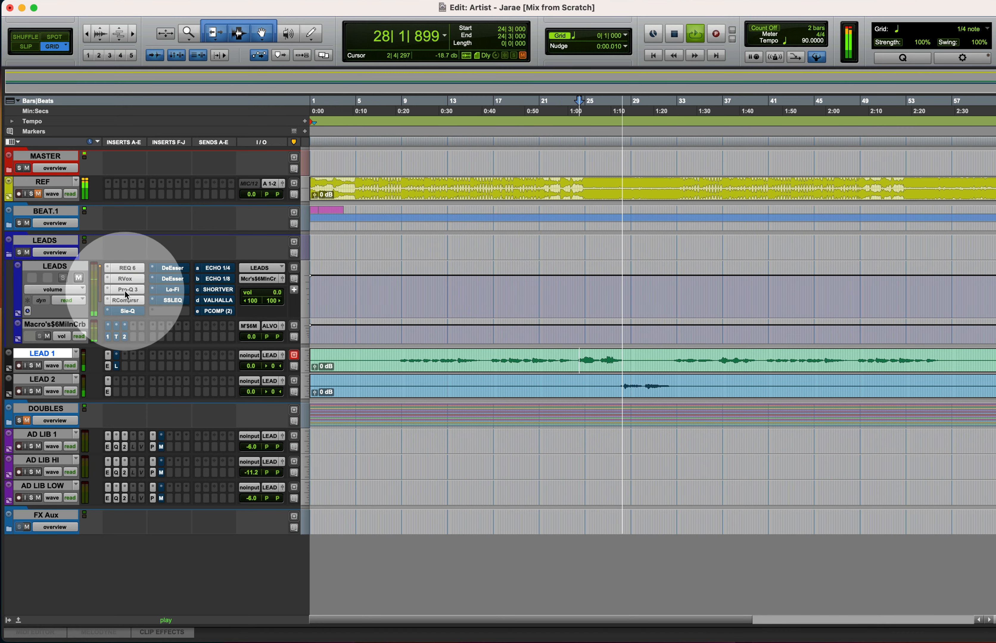
pyautogui.click(125, 289)
pyautogui.moveTo(463, 178)
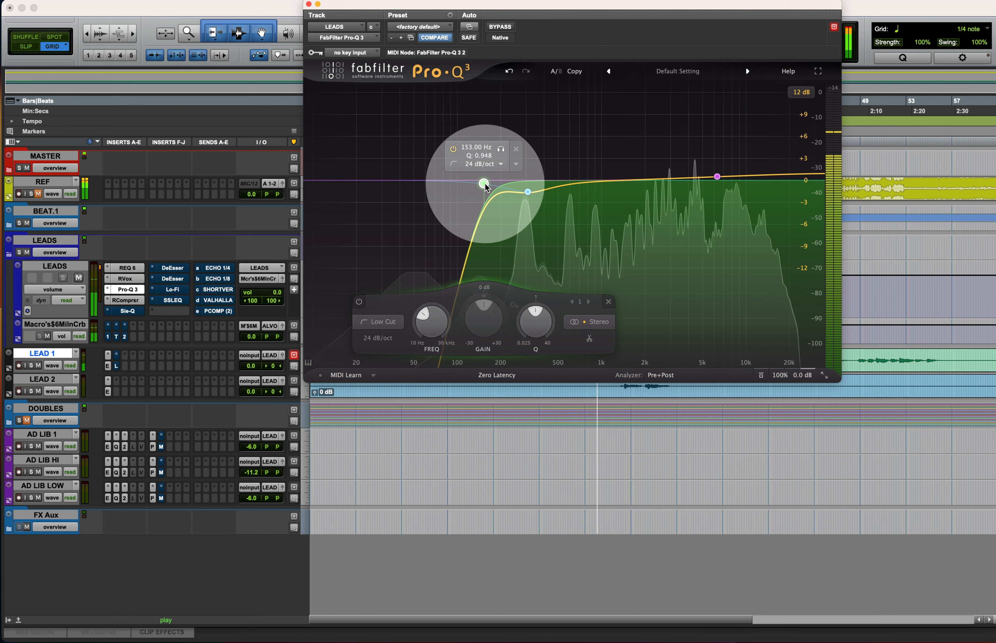
pyautogui.click(308, 4)
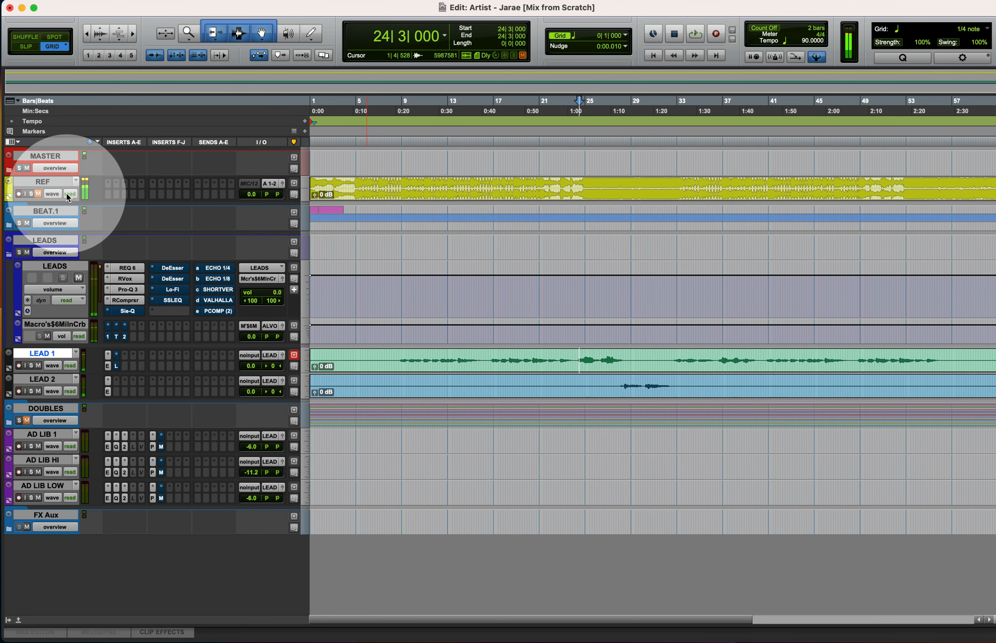
# - Audition the song from bar 24, beat 3 with the BEAT.1 folder muted
pyautogui.click(42, 181)
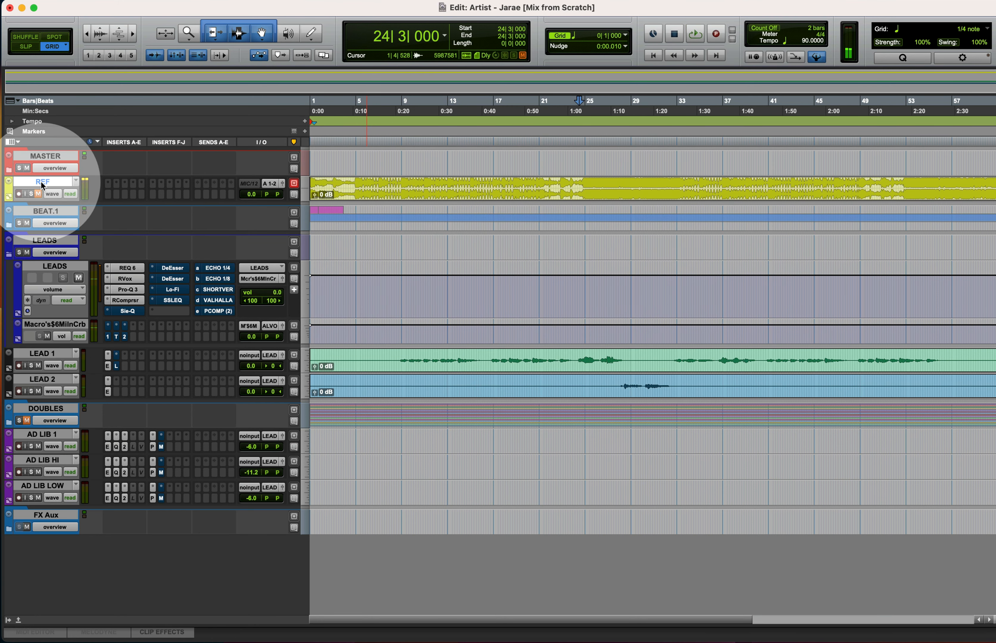
pyautogui.click(27, 224)
pyautogui.press('space')
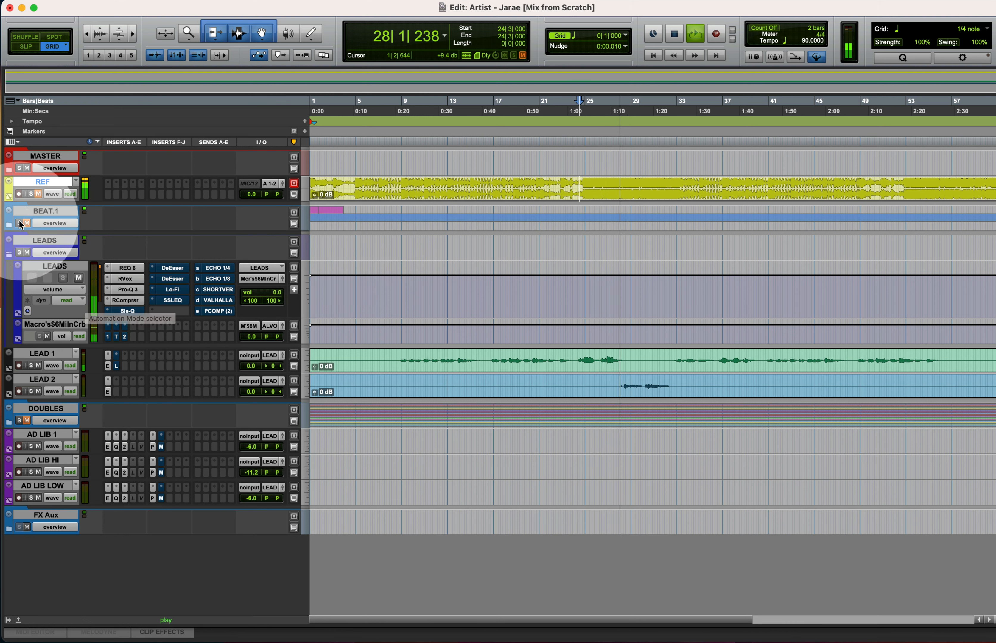
pyautogui.press('space')
pyautogui.click(9, 226)
pyautogui.click(10, 226)
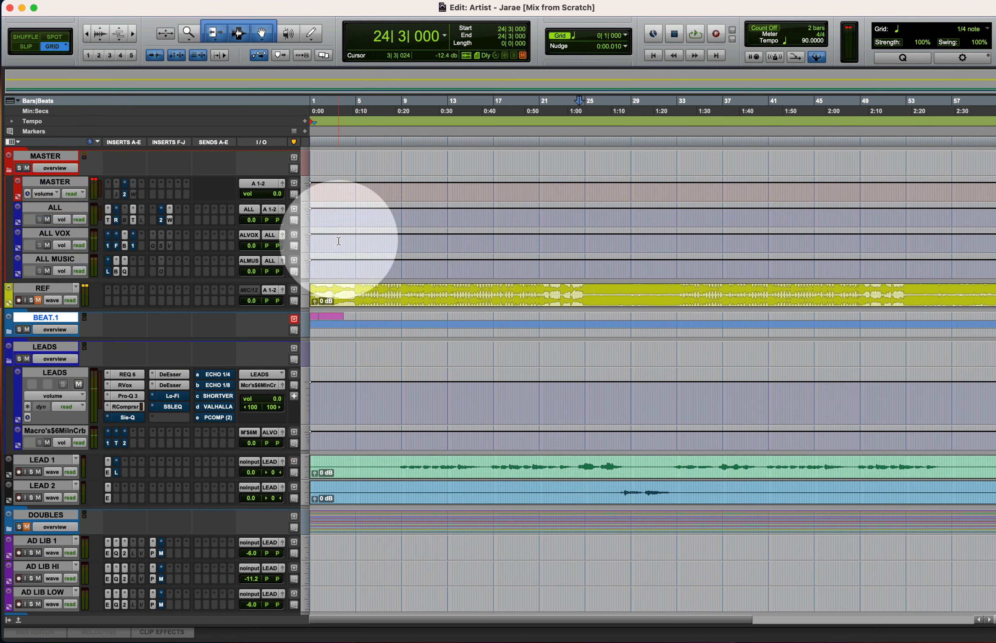
# - Select the passage from bar 24, beat 2 to bar 28, beat 3, and set the playback start on REF to bar 24, beat 1
pyautogui.click(584, 465)
pyautogui.moveTo(577, 462); pyautogui.dragTo(626, 465)
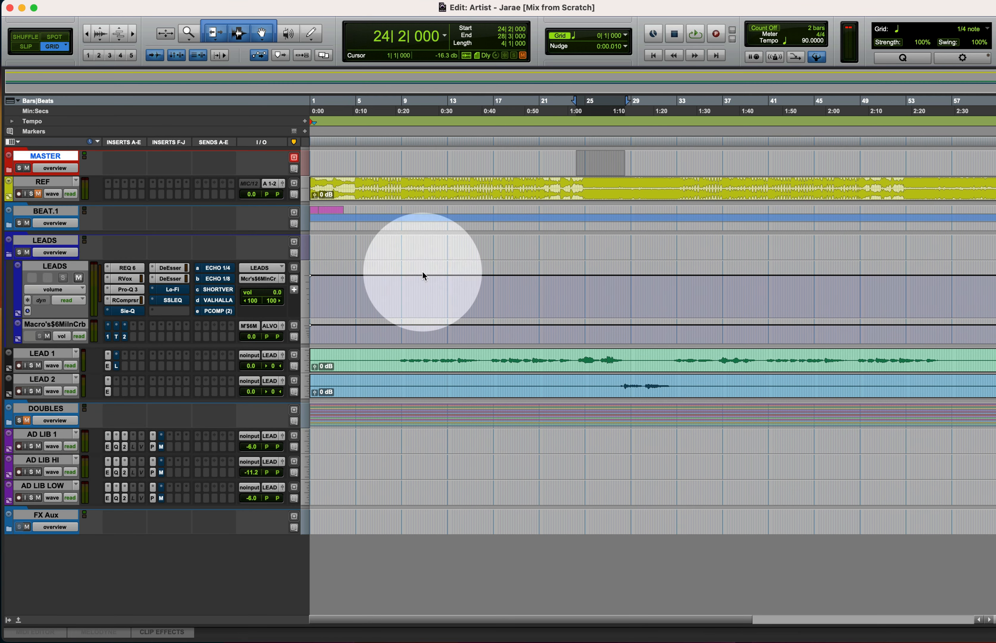
pyautogui.click(573, 187)
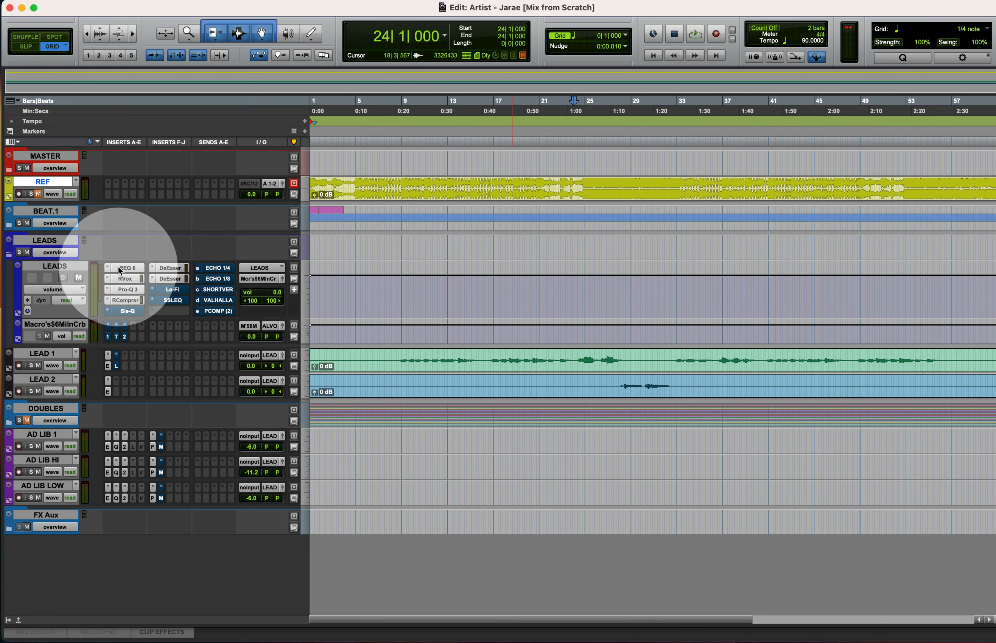
# - Open RVox on the LEADS track and bypass REQ 6, Pro-Q 3, RCompressor and both DeEssers so only RVox stays active
pyautogui.click(132, 279)
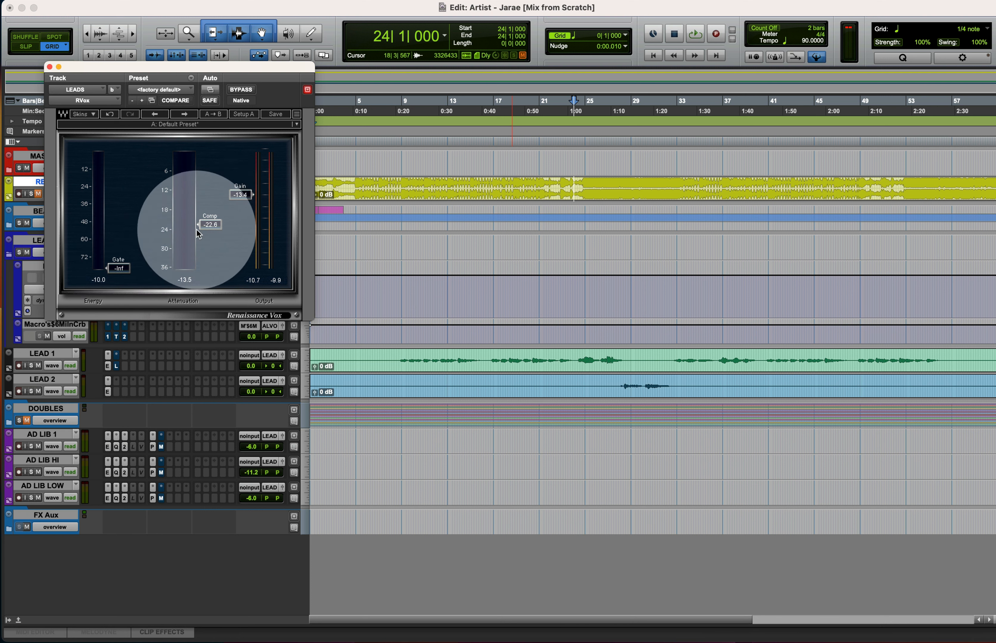
pyautogui.moveTo(147, 68); pyautogui.dragTo(315, 25)
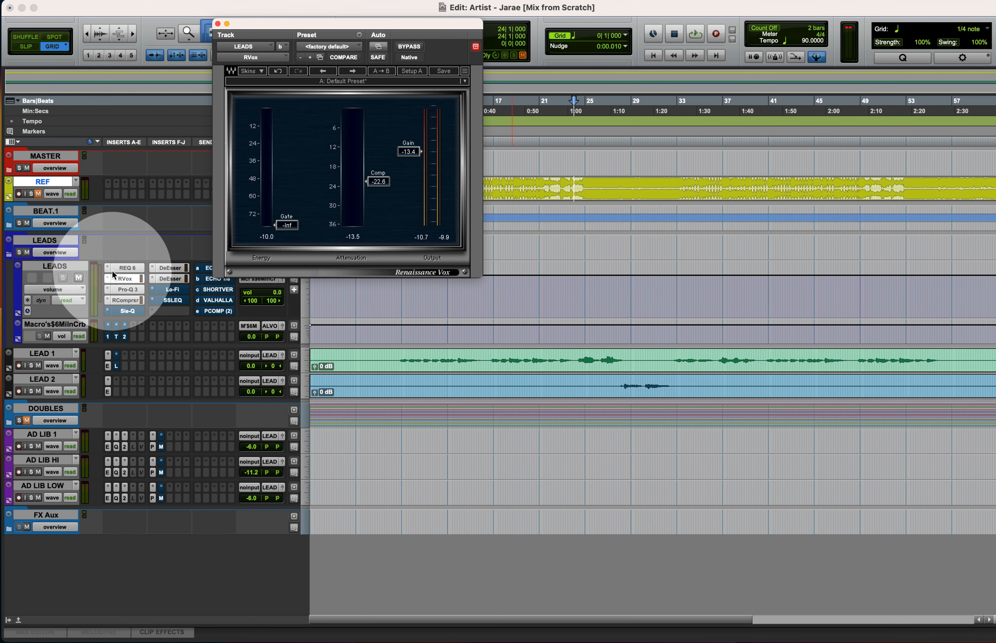
pyautogui.keyDown('super'); pyautogui.click(161, 268); pyautogui.keyUp('super')
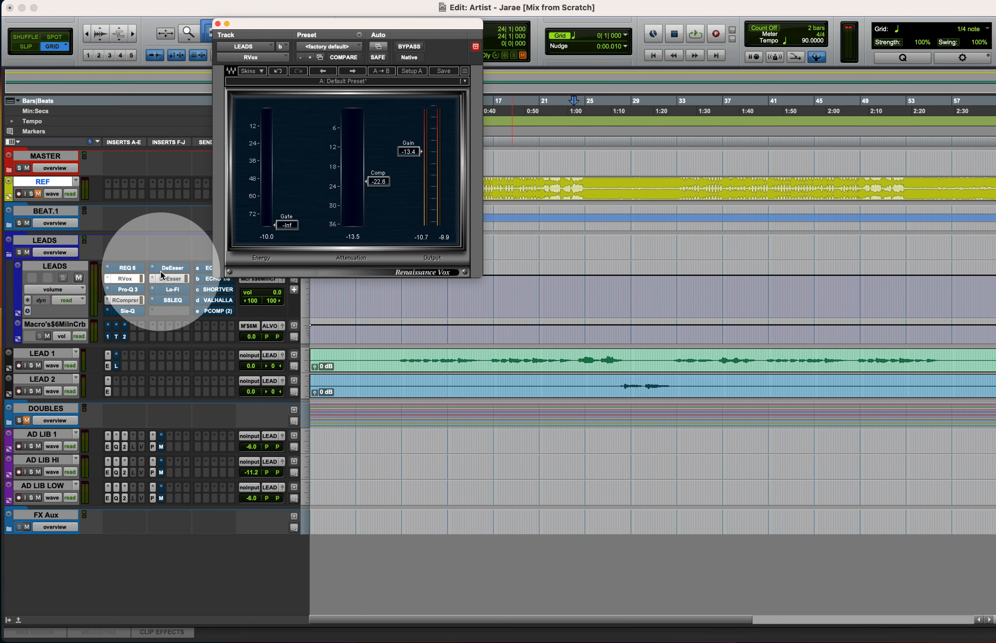
pyautogui.keyDown('super'); pyautogui.click(158, 279); pyautogui.keyUp('super')
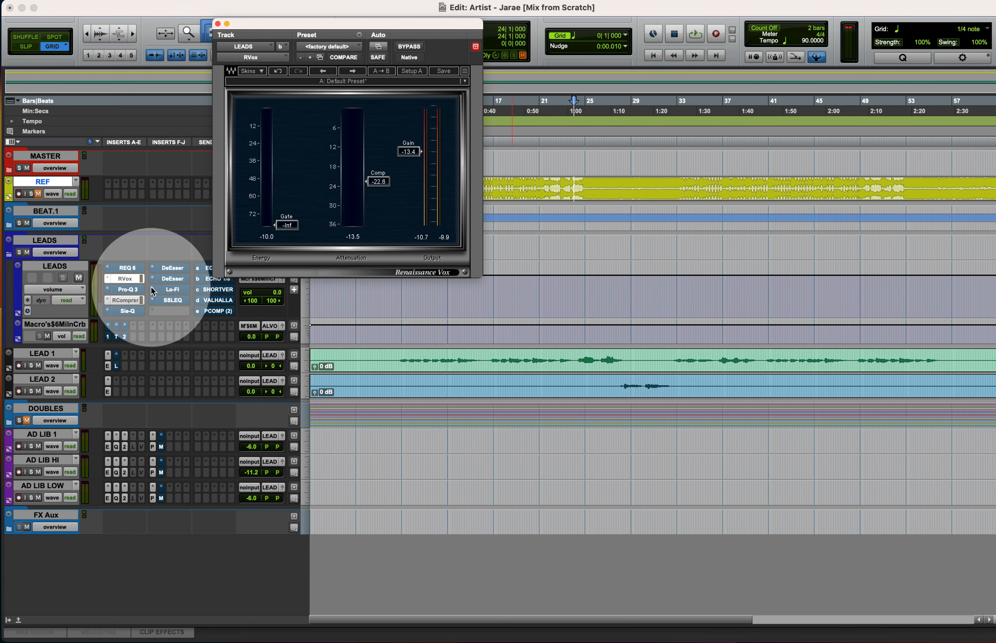
pyautogui.keyDown('super'); pyautogui.click(128, 301); pyautogui.keyUp('super')
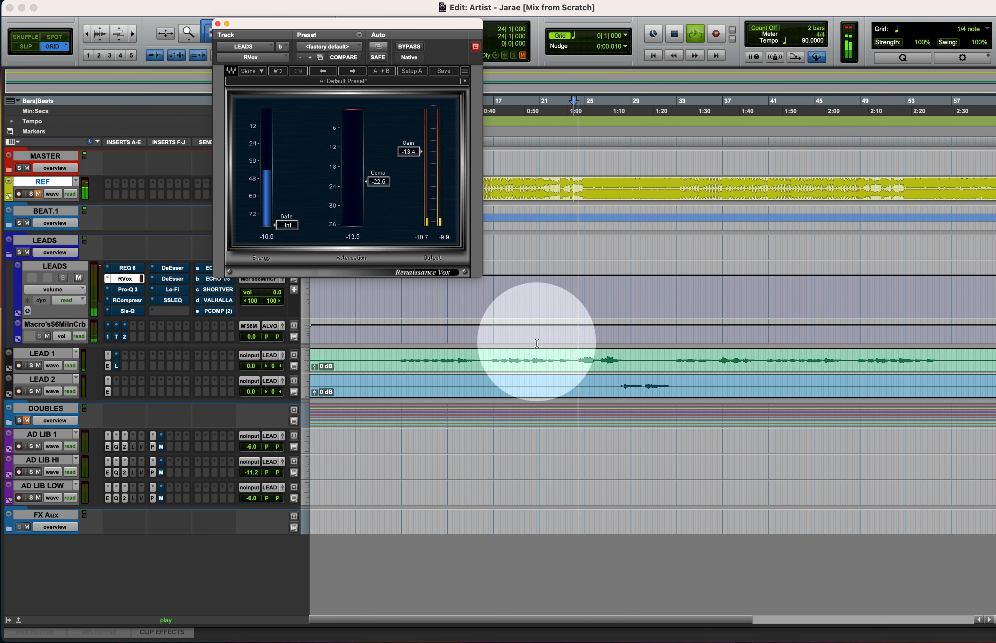
# - Play LEAD 1 from bar 16, beat 4 and set the RVox Gain to -12.0 during playback
pyautogui.click(490, 358)
pyautogui.press('space')
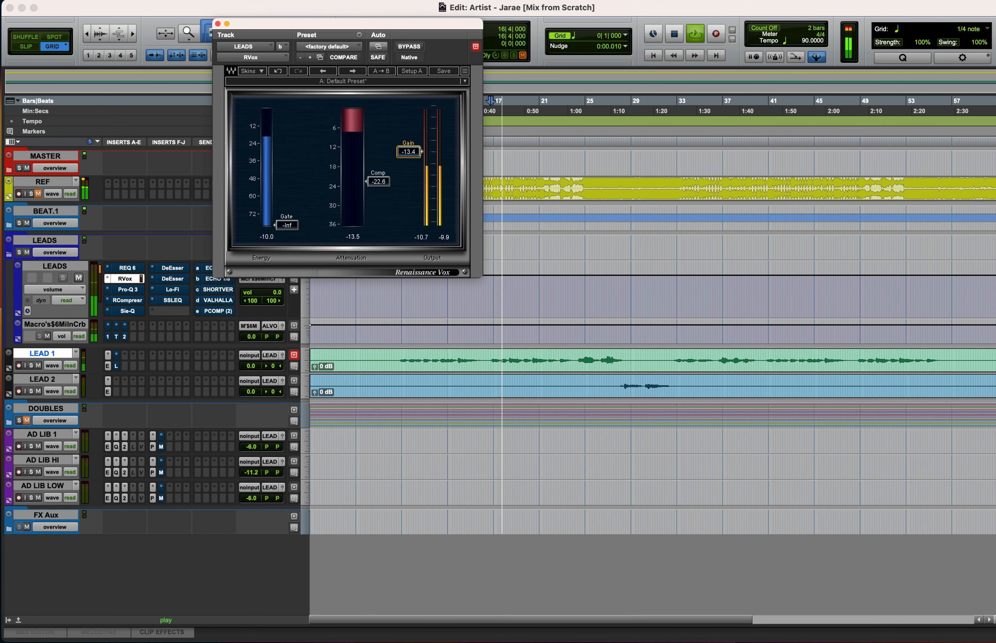
pyautogui.moveTo(398, 151); pyautogui.dragTo(398, 148)
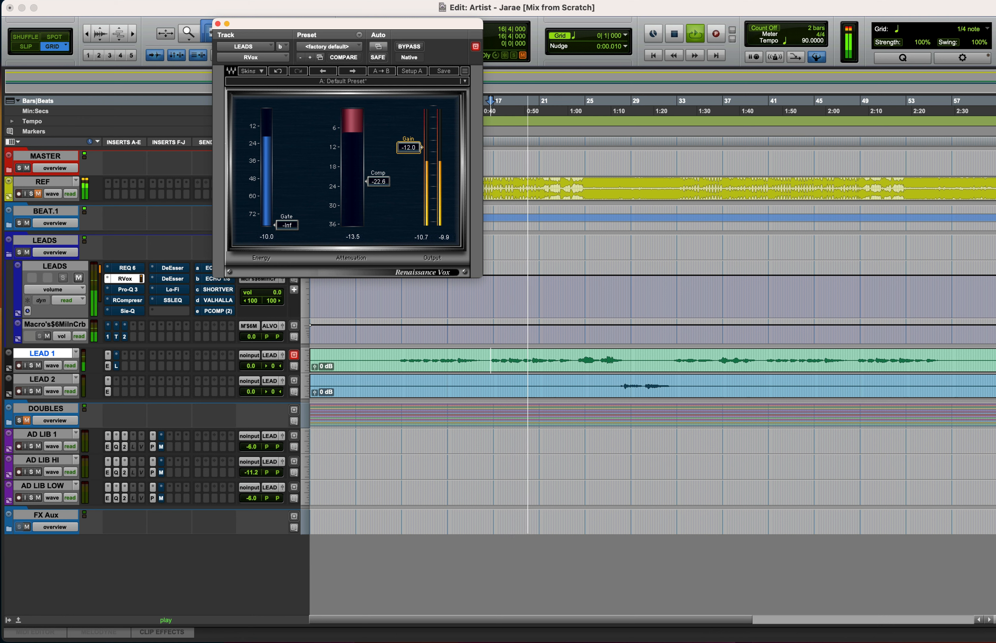
# - Open RCompressor on the LEADS track out of bypass, set its Release to 52.0, listen to it and close its window
pyautogui.click(125, 300)
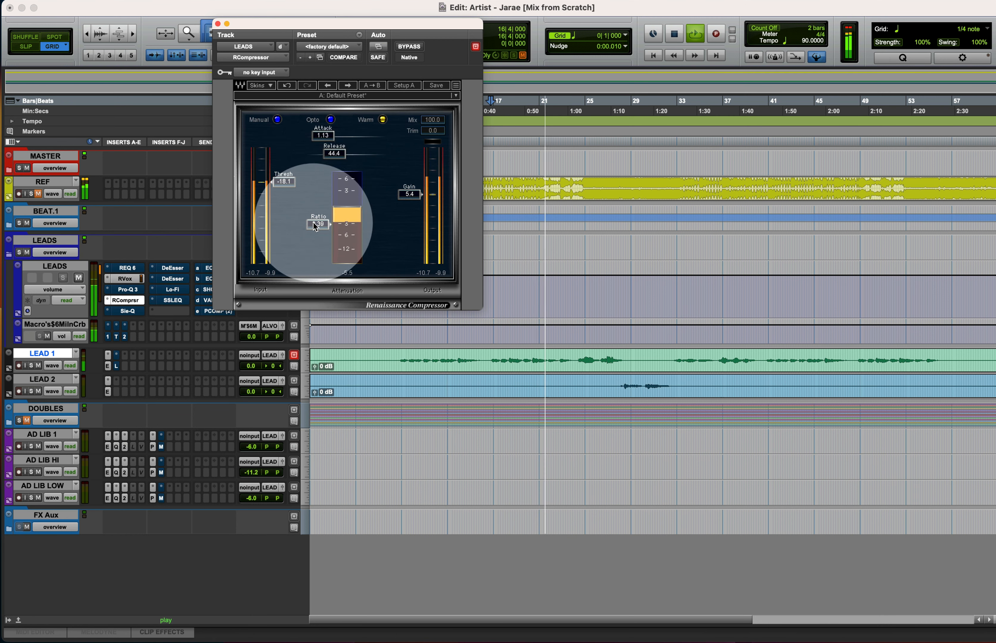
pyautogui.press('space')
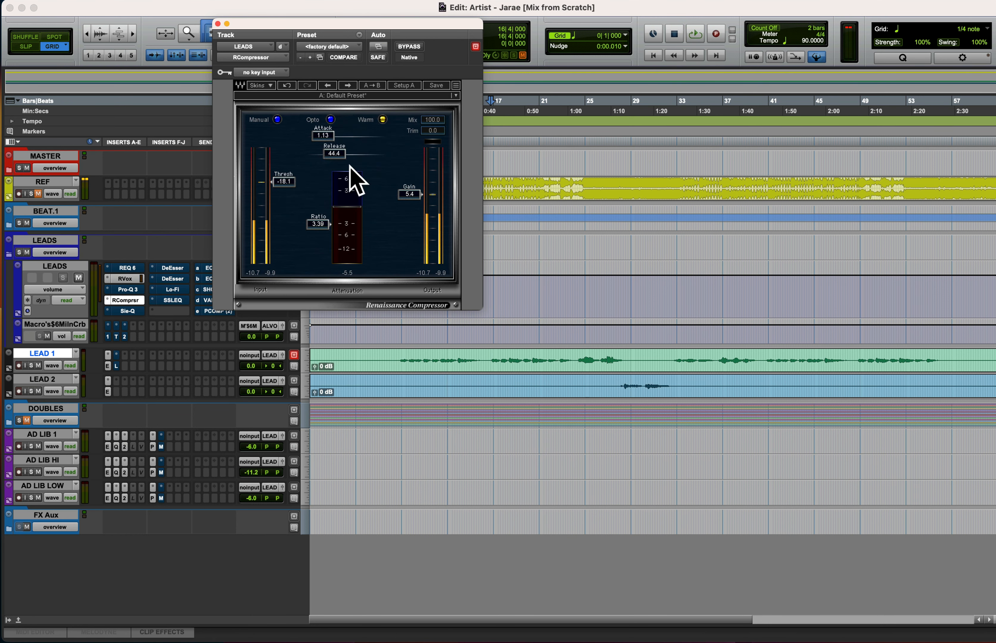
pyautogui.moveTo(335, 155); pyautogui.dragTo(337, 154)
pyautogui.press('space')
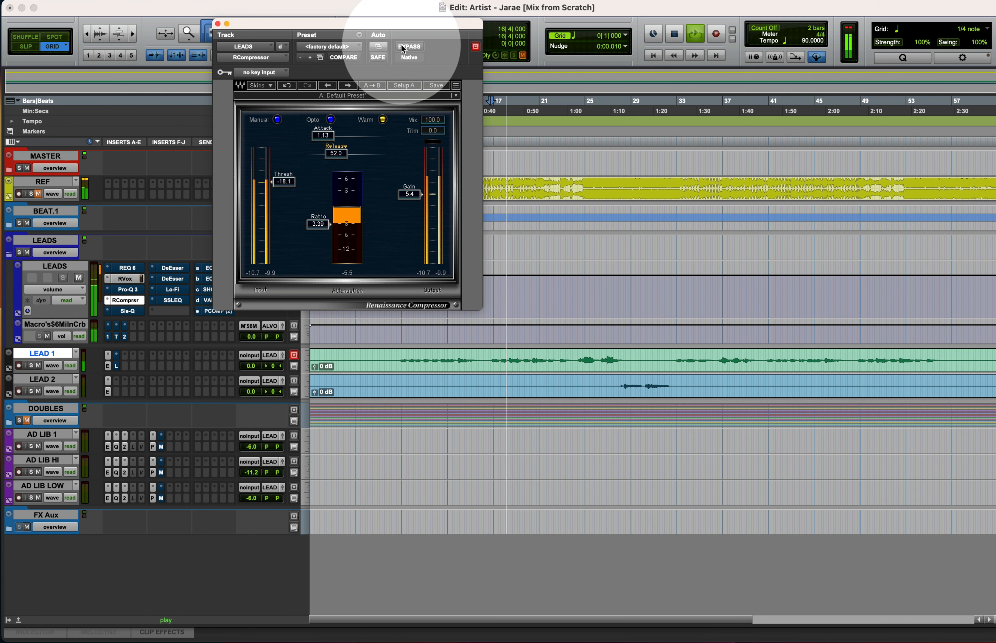
pyautogui.press('super+w')
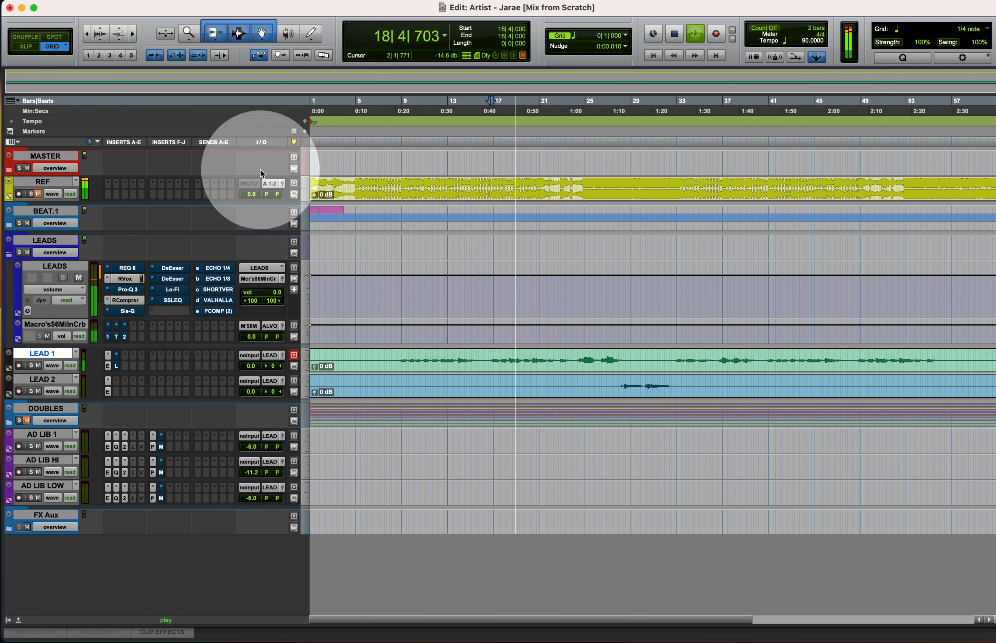
# - In REQ 6 on the LEADS track, set band 3 gain to -2.7 and band 2 gain to -2.5, and take the EQ out of bypass
pyautogui.click(127, 267)
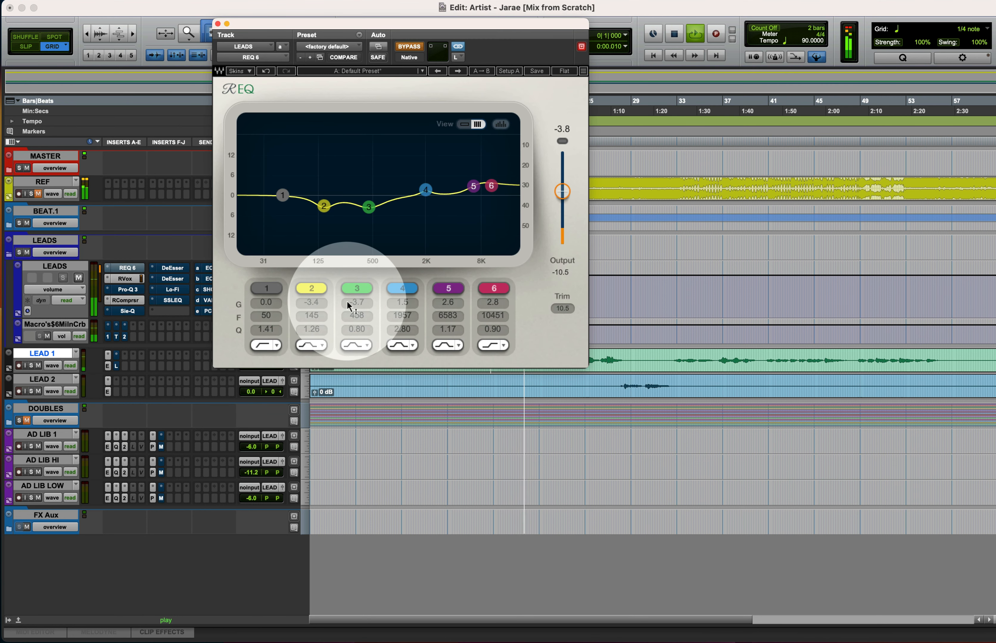
pyautogui.moveTo(352, 299); pyautogui.dragTo(323, 299)
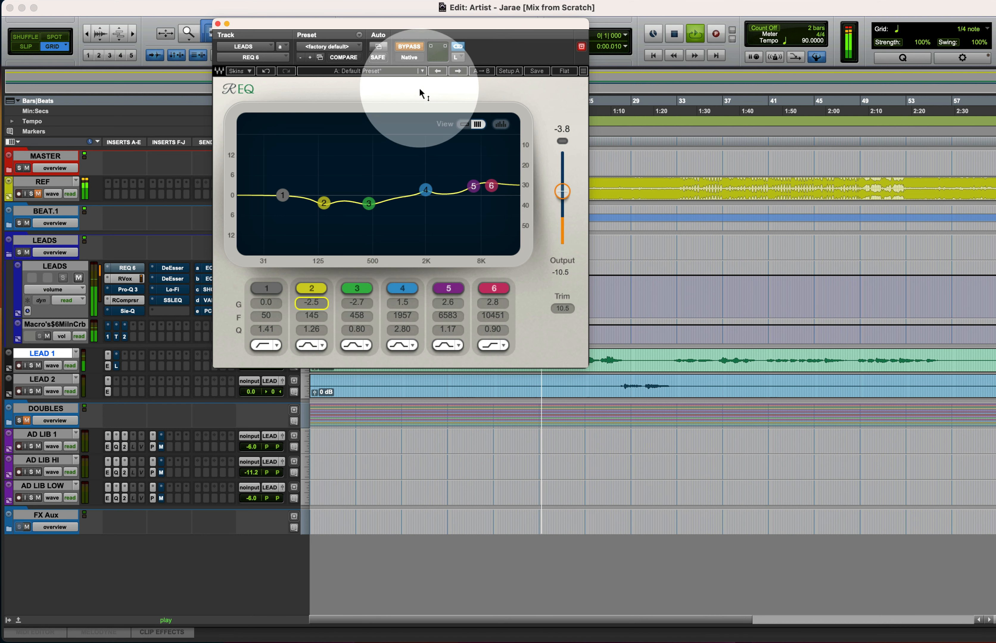
pyautogui.click(408, 47)
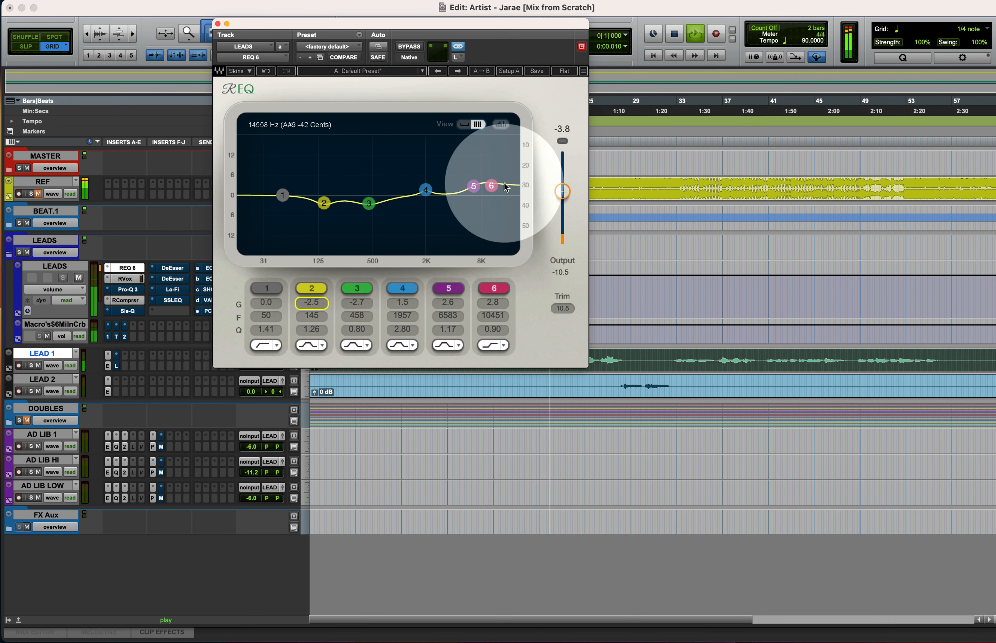
# - Set REQ 6 band 5 gain to 2.2 and band 6 gain to 2.4, close its window and stop playback
pyautogui.click(448, 302)
pyautogui.moveTo(448, 302); pyautogui.dragTo(490, 310)
pyautogui.press('super+w')
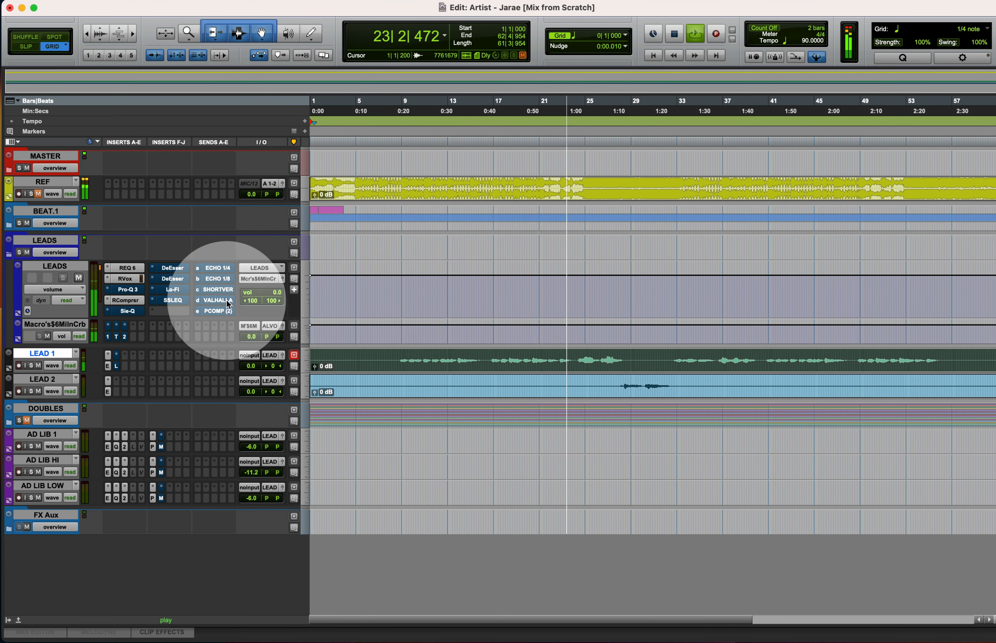
pyautogui.press('space')
# - Reopen REQ 6 on the LEADS track clear of the LEAD 1 waveform and set the playback start at LEAD 1's first vocal phrase
pyautogui.click(130, 269)
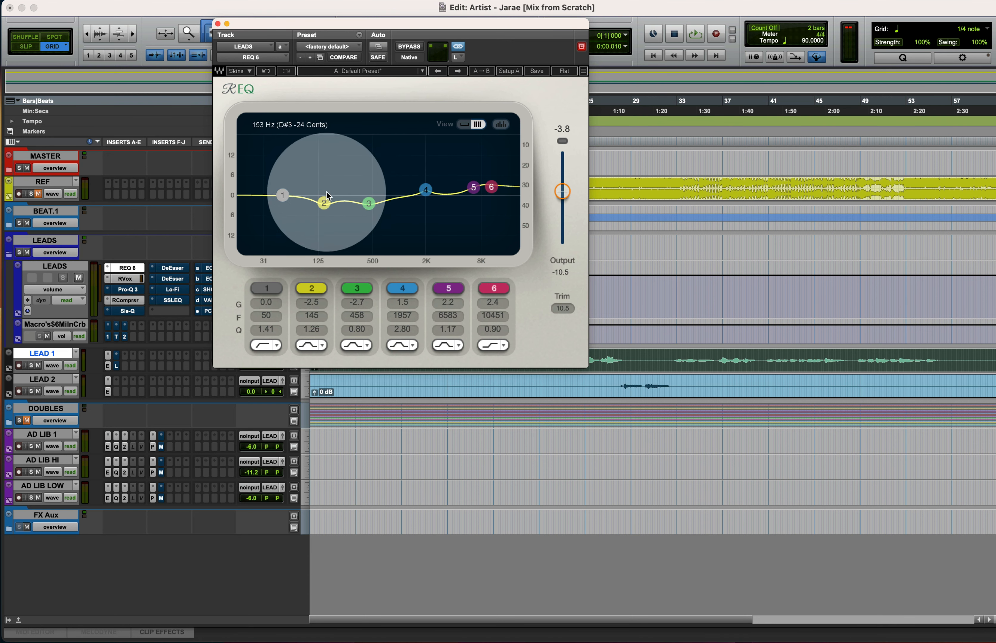
pyautogui.moveTo(336, 24); pyautogui.dragTo(352, 4)
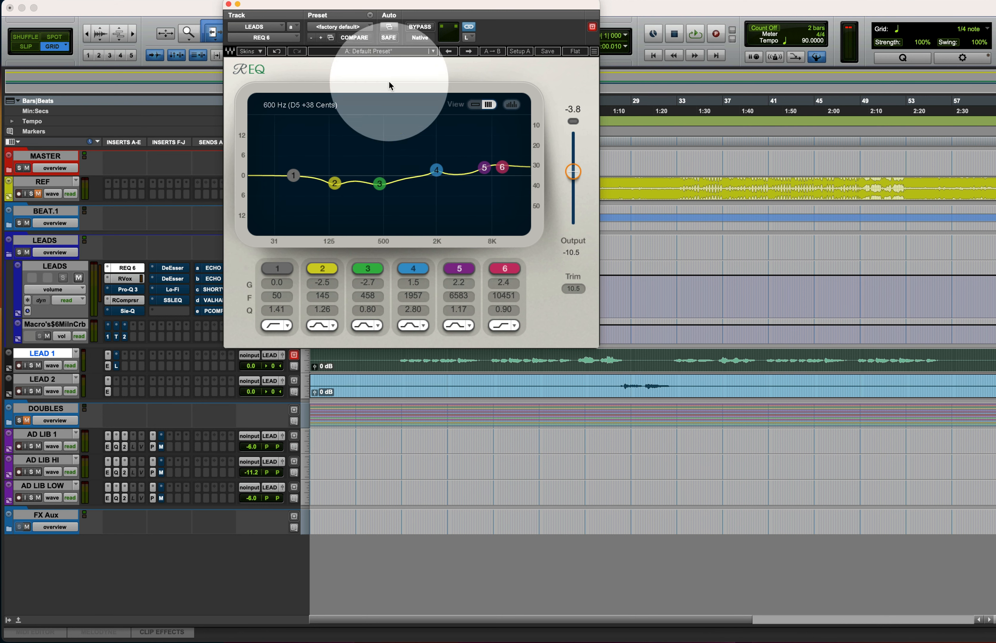
pyautogui.moveTo(412, 7); pyautogui.dragTo(357, 7)
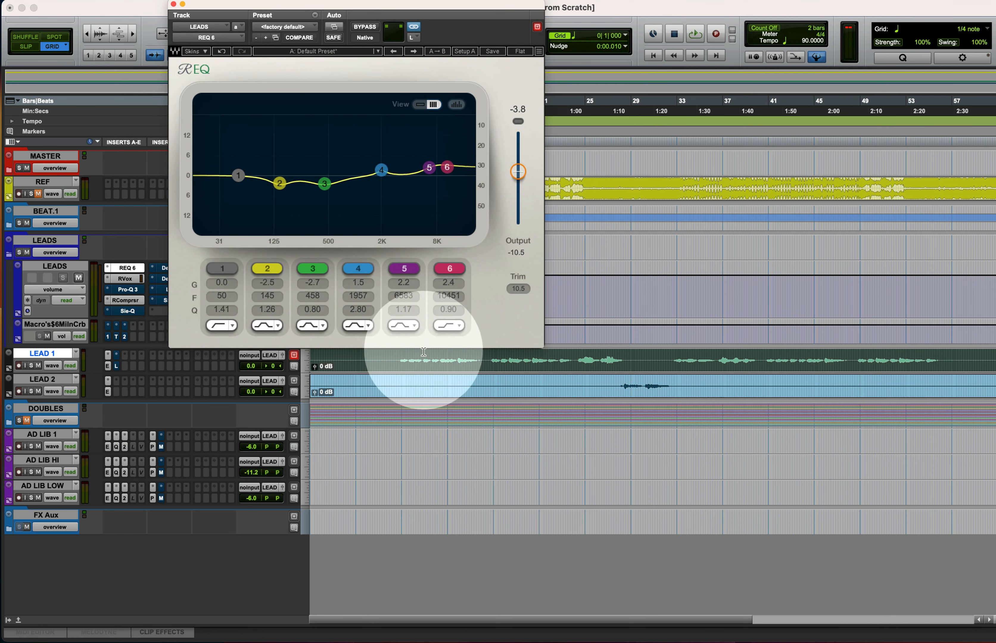
pyautogui.click(401, 365)
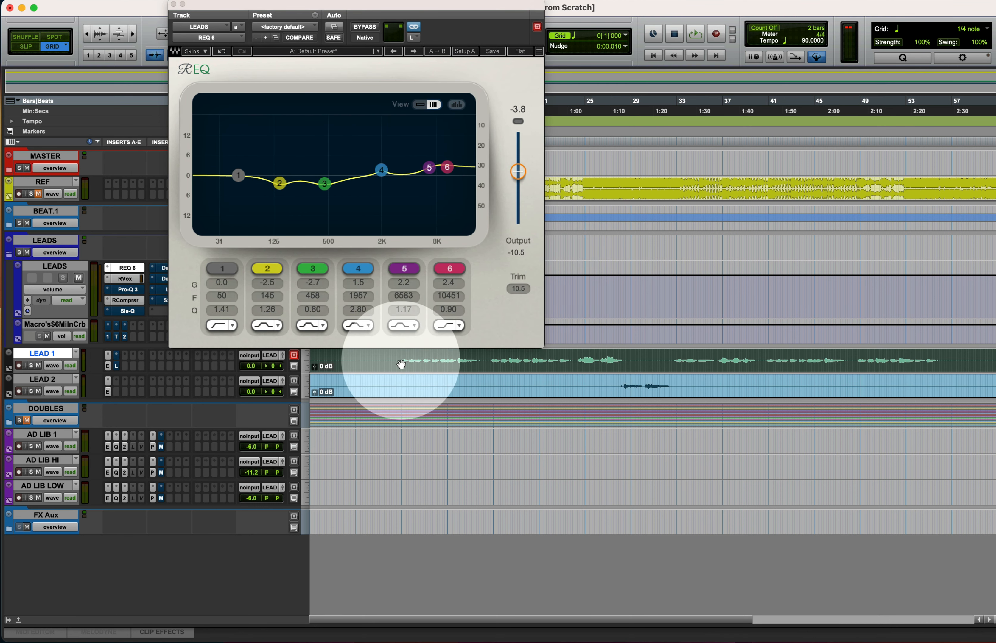
# - Play LEAD 1 from bar 24, beat 4 and open Pro-Q 3 on the LEADS track out of bypass
pyautogui.click(579, 363)
pyautogui.press('space')
pyautogui.press('space')
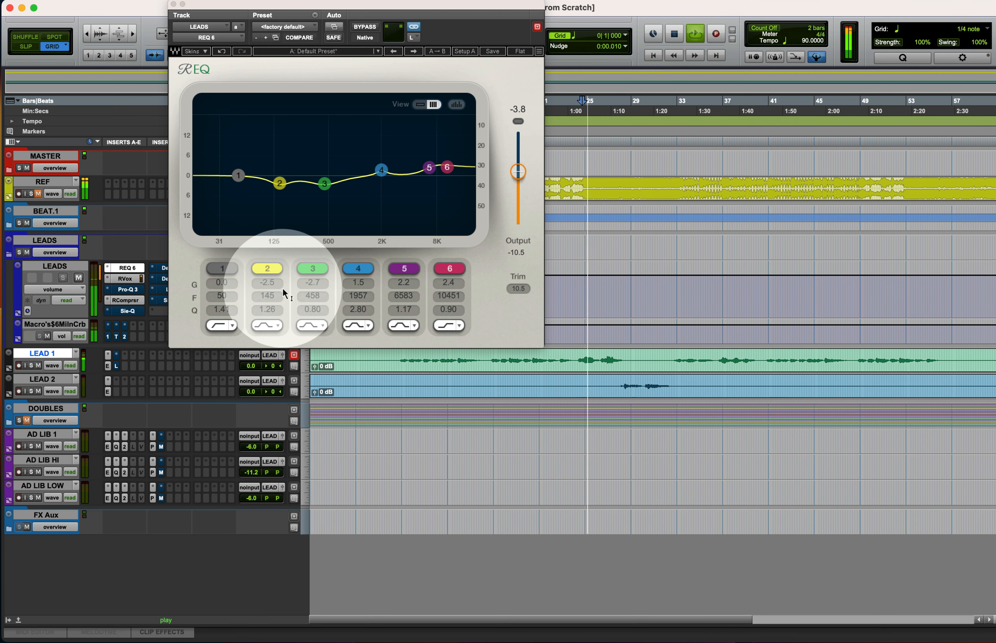
pyautogui.moveTo(329, 5); pyautogui.dragTo(395, 5)
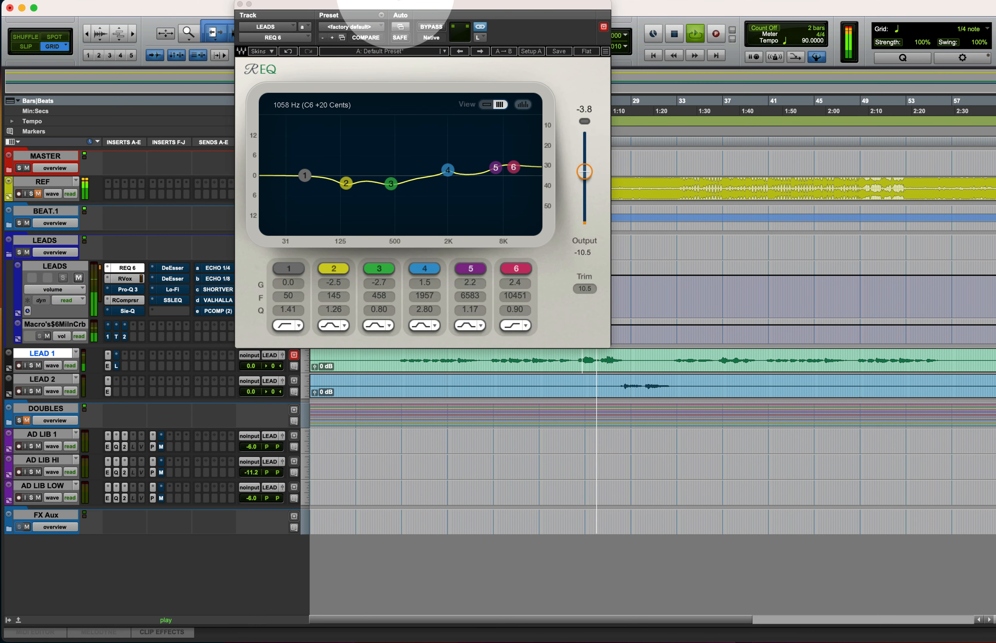
pyautogui.click(135, 293)
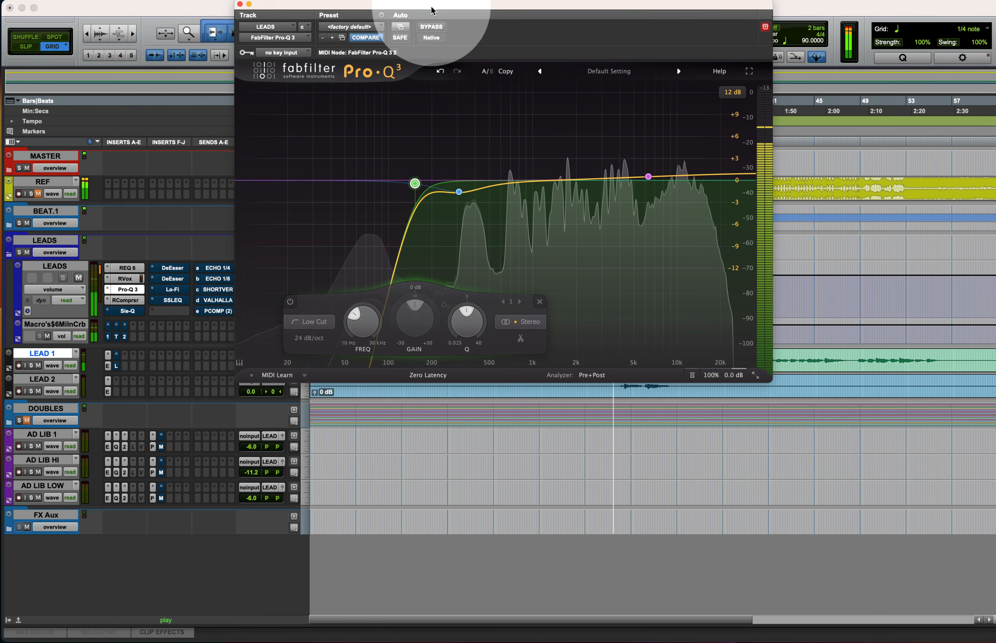
pyautogui.moveTo(431, 9); pyautogui.dragTo(426, 10)
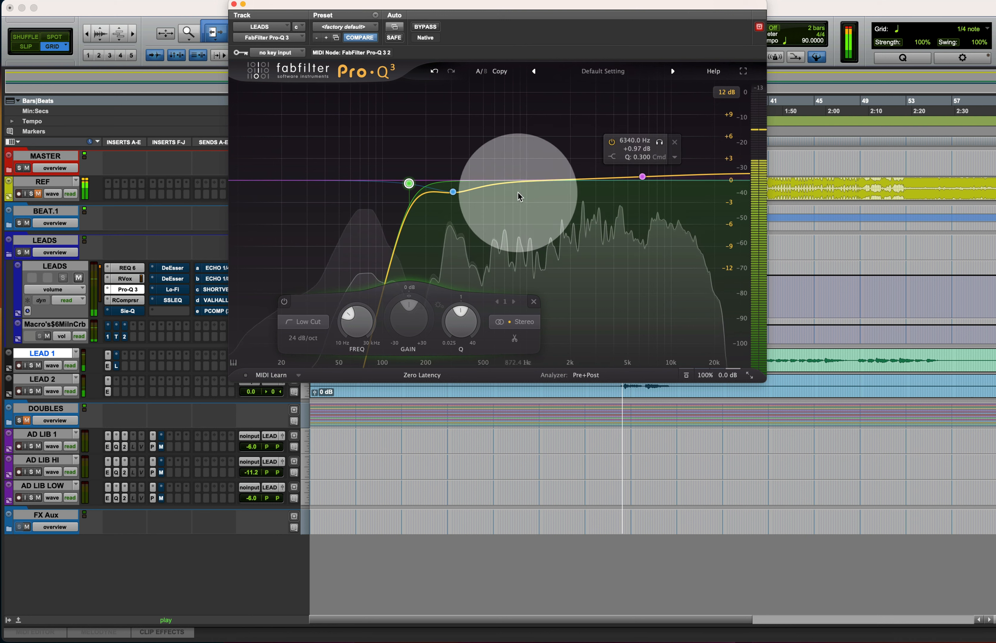
# - Set Pro-Q 3 band 2 to about 327 Hz and -1.42 dB with a negative dynamic range, and close its window
pyautogui.moveTo(420, 184)
pyautogui.press('space')
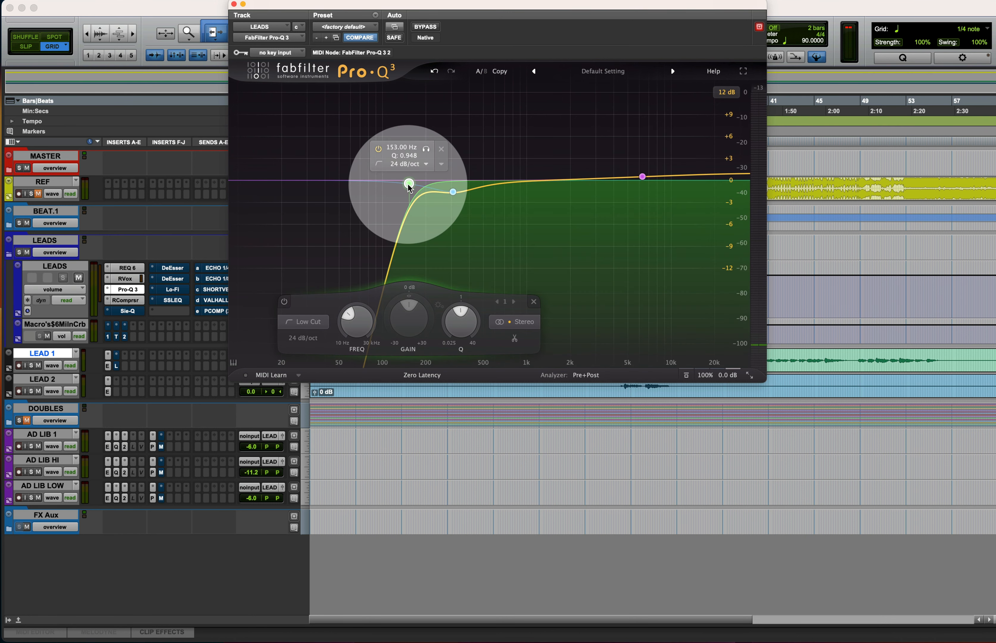
pyautogui.press('space')
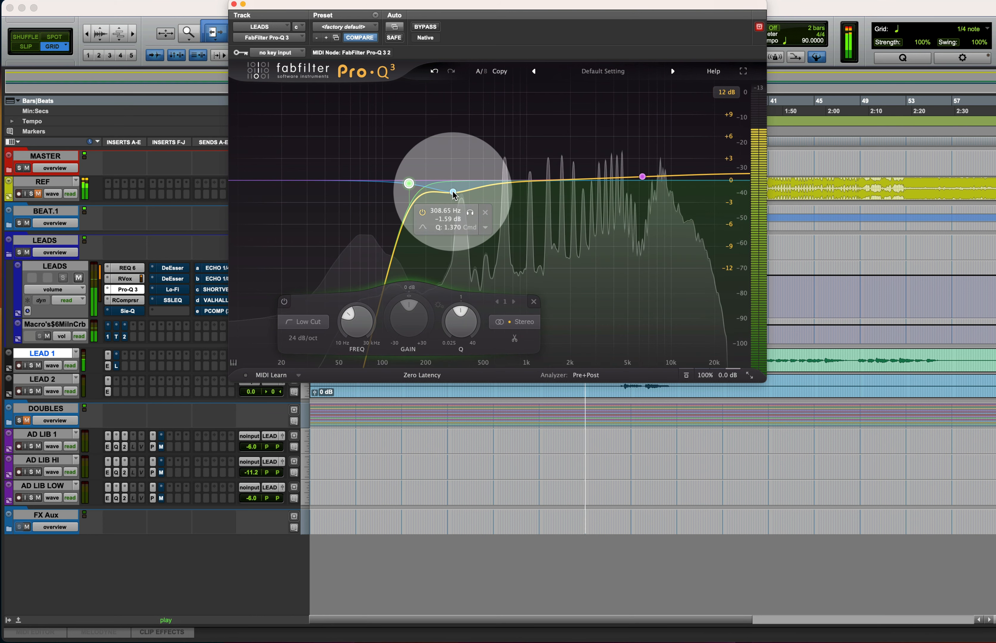
pyautogui.moveTo(454, 190)
pyautogui.mouseDown()
pyautogui.moveTo(463, 194)
pyautogui.moveTo(445, 94)
pyautogui.moveTo(457, 191)
pyautogui.mouseUp()
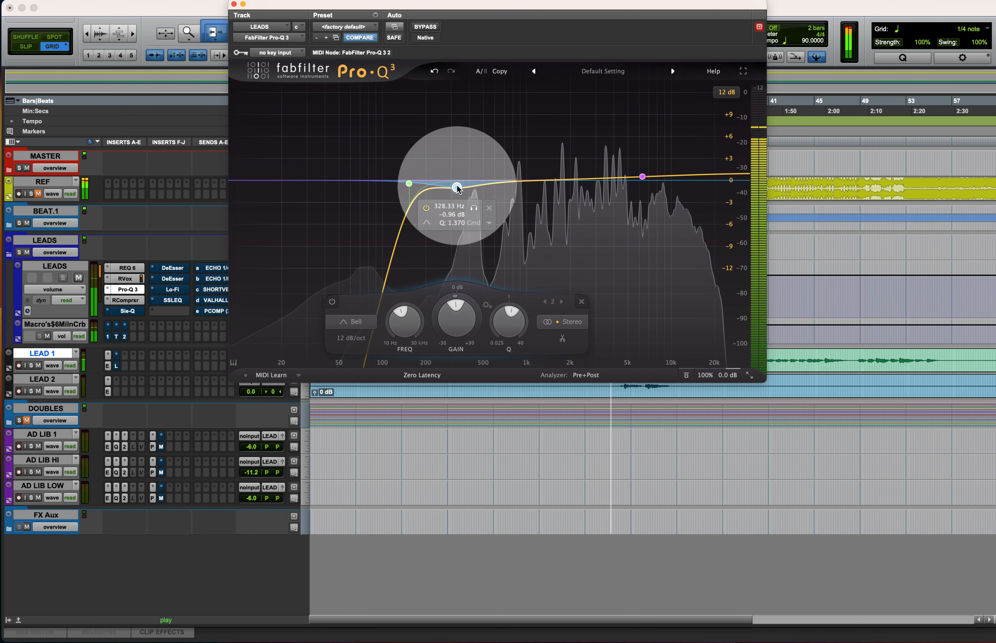
pyautogui.moveTo(443, 294); pyautogui.dragTo(435, 332)
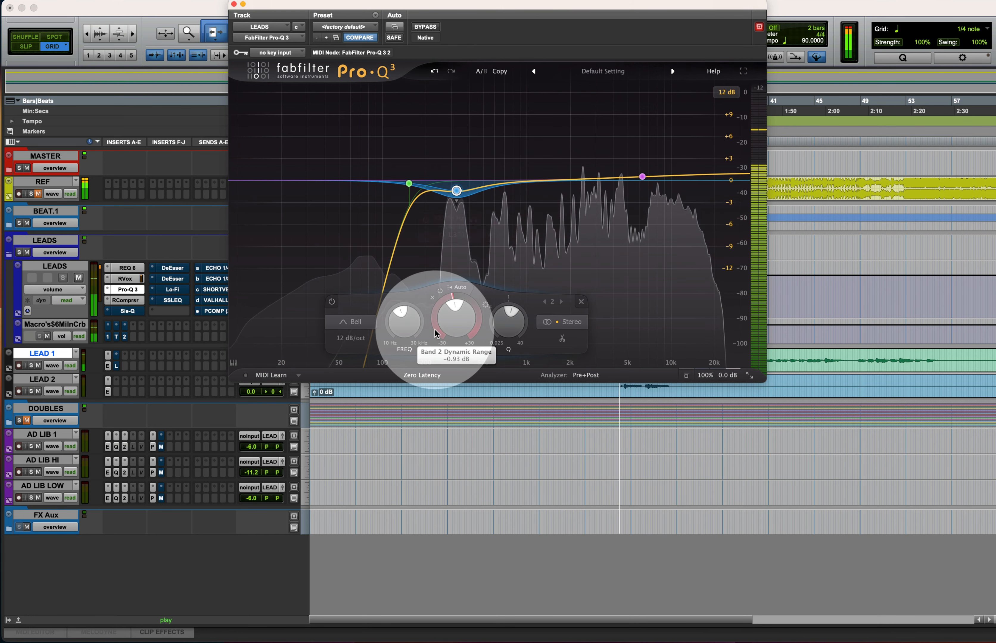
pyautogui.press('super+w')
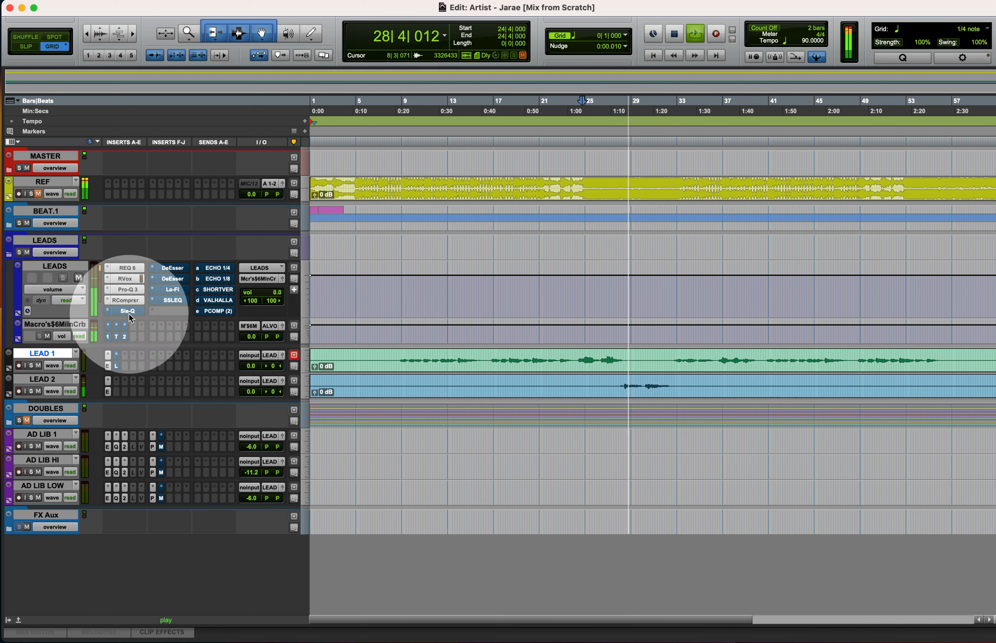
# - Open the first DeEsser on the LEADS track out of bypass and replay the vocal from bar 24, beat 4
pyautogui.keyDown('super'); pyautogui.click(131, 315); pyautogui.keyUp('super')
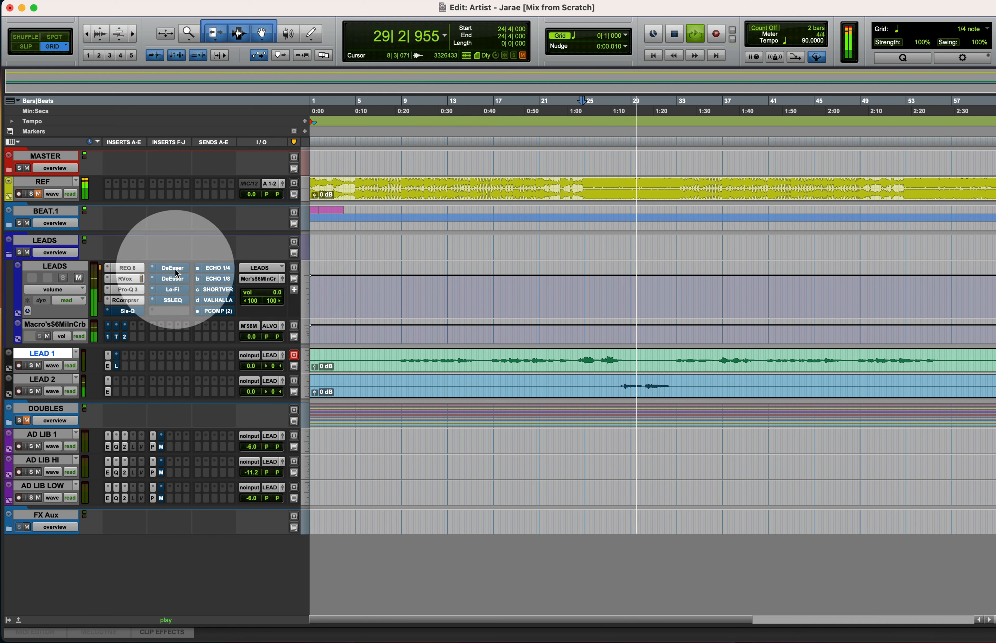
pyautogui.press('space')
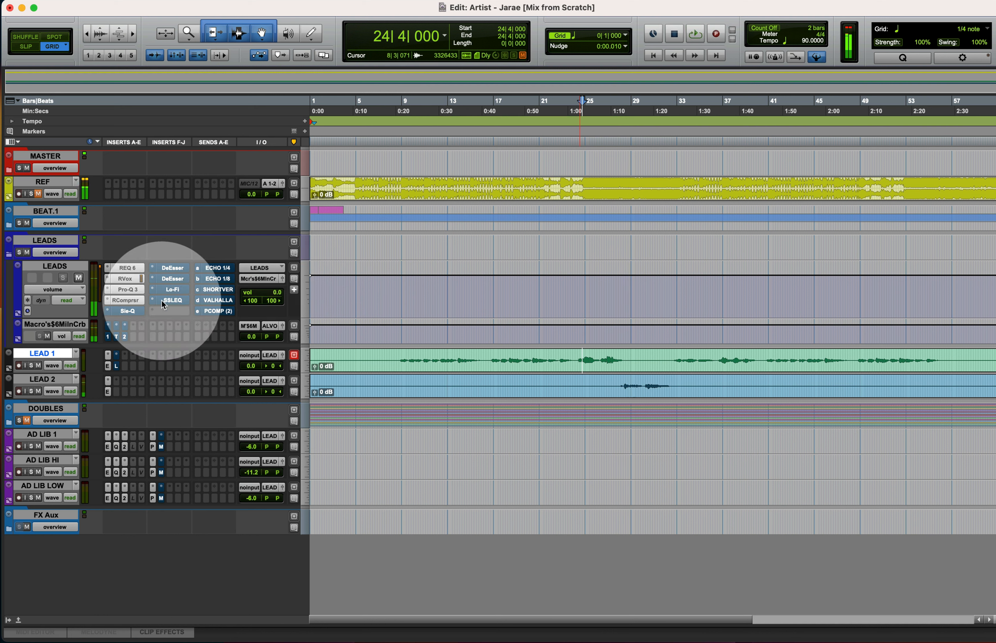
pyautogui.click(174, 270)
pyautogui.press('space')
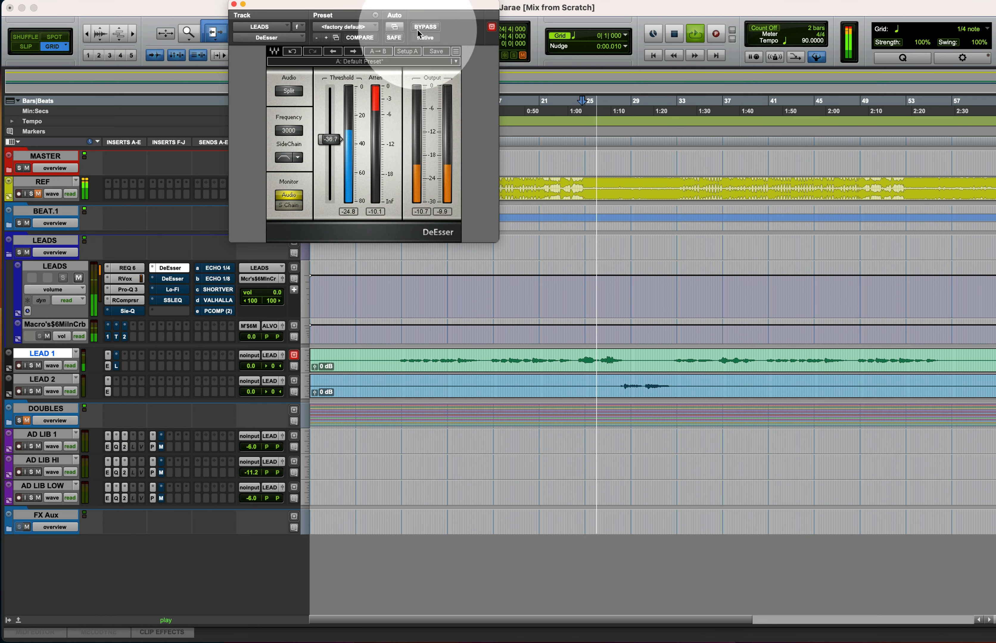
# - Compare the first DeEsser bypassed and active, set its Threshold to -33.3 and stop playback
pyautogui.click(425, 27)
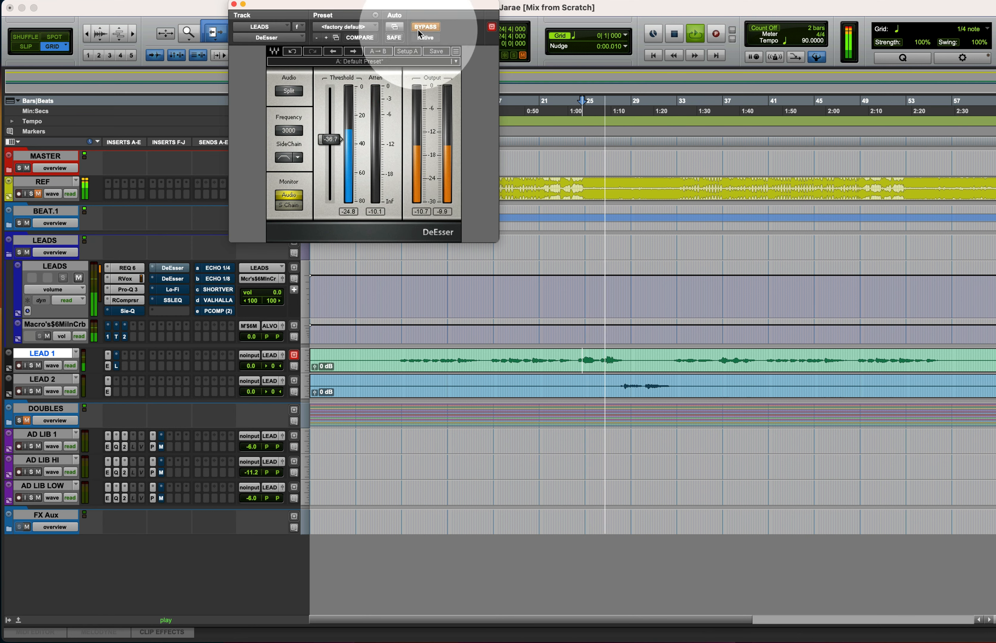
pyautogui.click(419, 27)
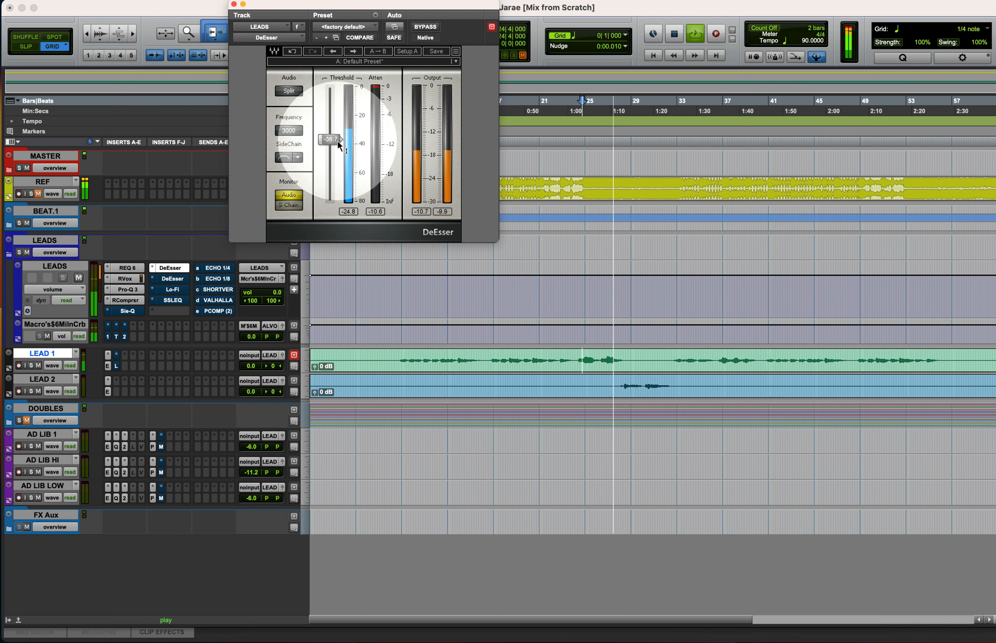
pyautogui.moveTo(339, 146); pyautogui.dragTo(339, 143)
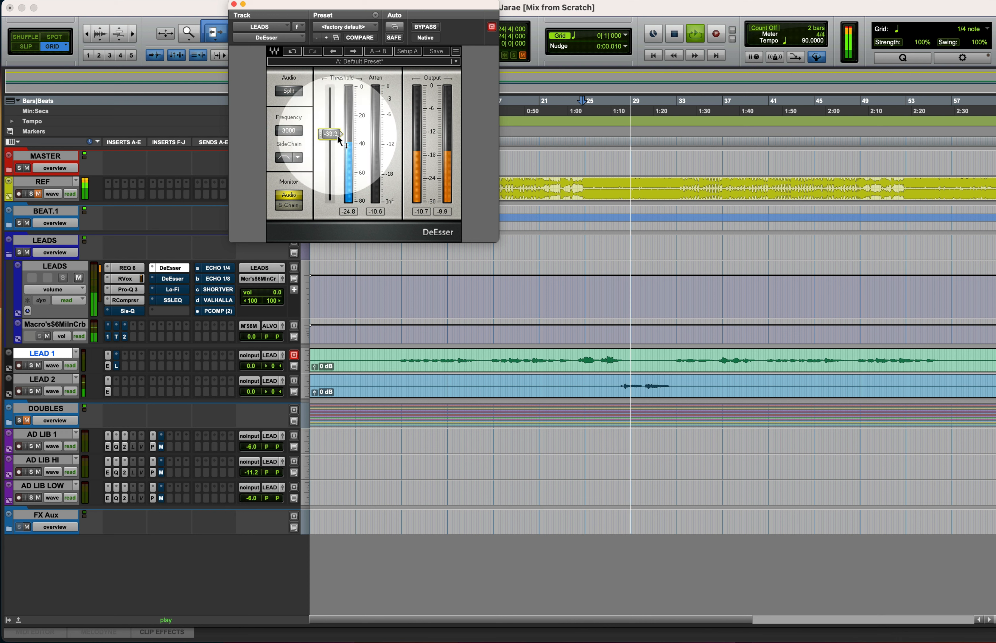
pyautogui.press('space')
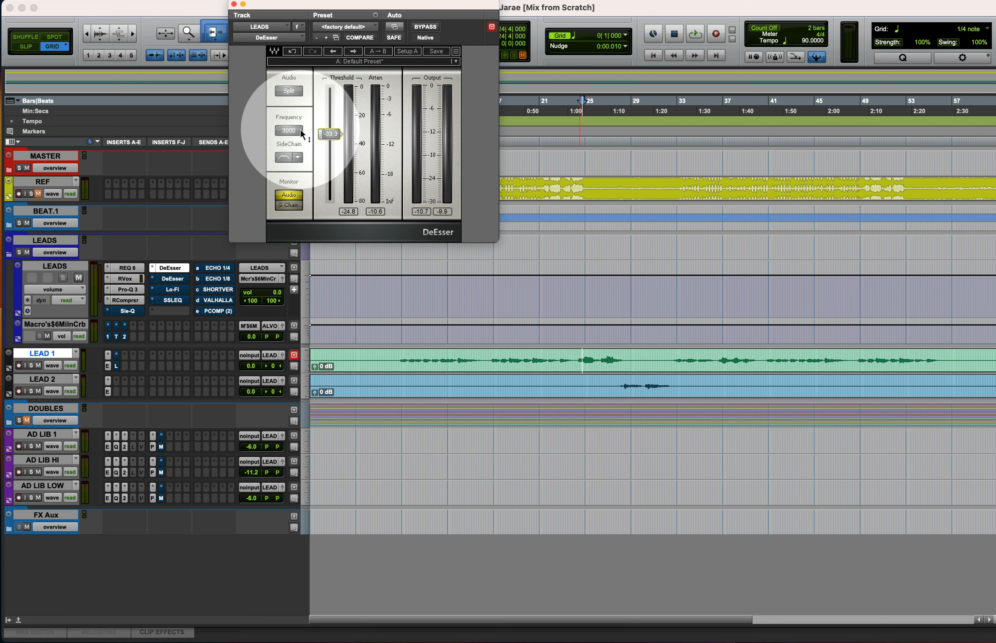
# - In Pro-Q 3 on the LEADS track, add dynamic bell band 4 at about 3054 Hz with -1.61 dB gain and a Q of 2.761
pyautogui.click(127, 290)
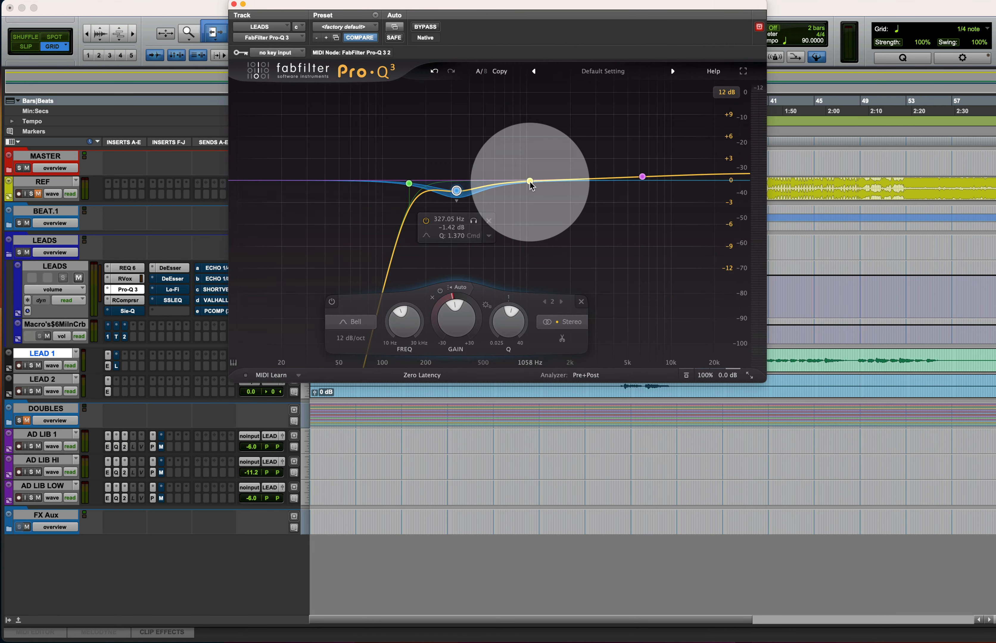
pyautogui.moveTo(532, 183); pyautogui.dragTo(596, 189)
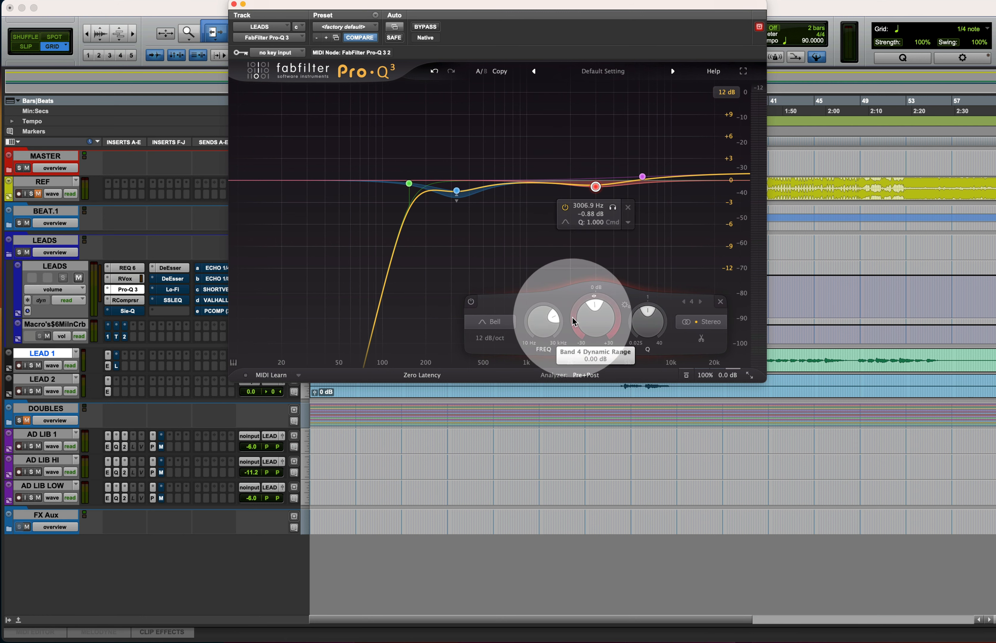
pyautogui.moveTo(572, 318); pyautogui.dragTo(564, 346)
pyautogui.moveTo(595, 187); pyautogui.dragTo(596, 193)
# - Set the first DeEsser's Threshold to -34.2, disable Pro-Q 3 band 4 and close the plug-in window
pyautogui.click(170, 268)
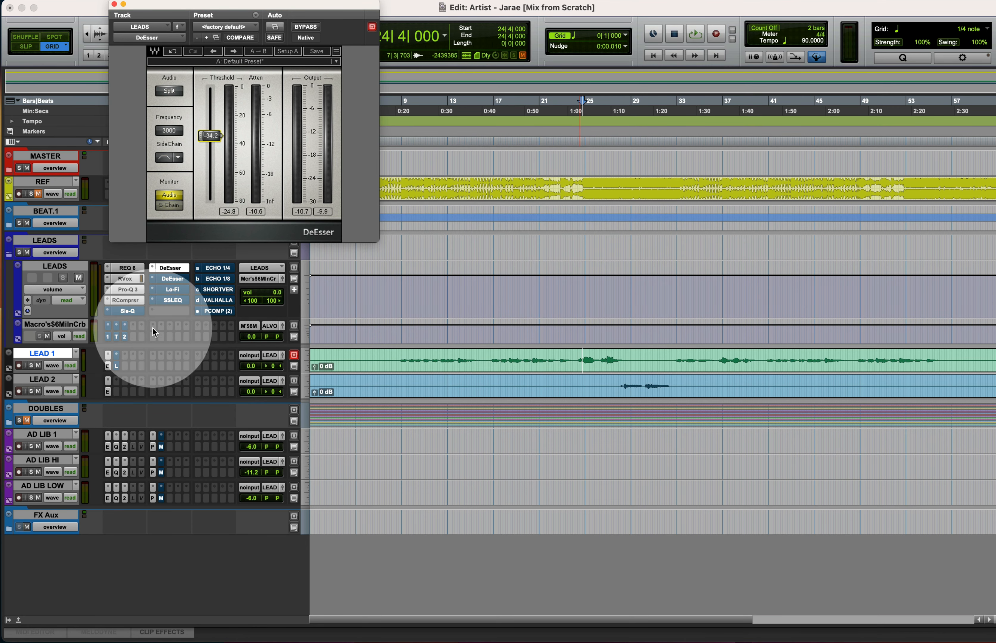
pyautogui.click(128, 290)
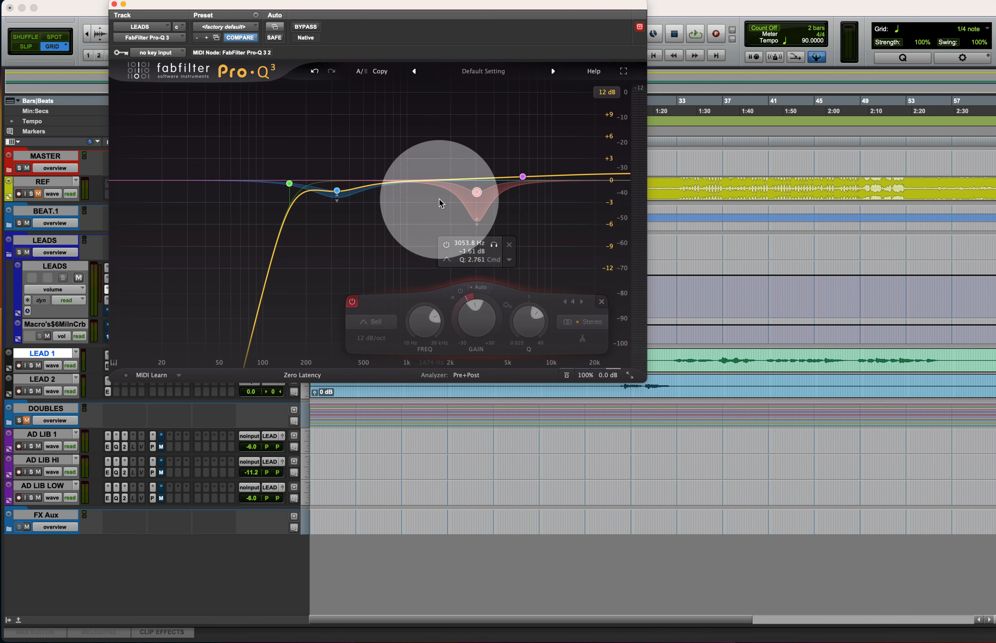
pyautogui.press('super+w')
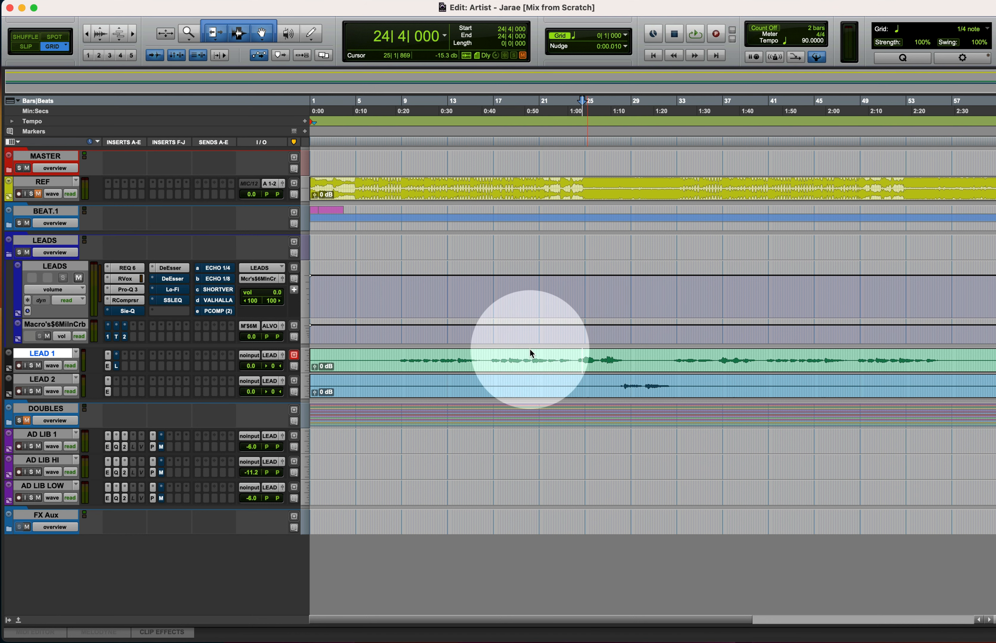
# - Set the playback start on LEAD 1 at bar 16, beat 3 and open the second DeEsser on LEADS out of bypass
pyautogui.click(489, 360)
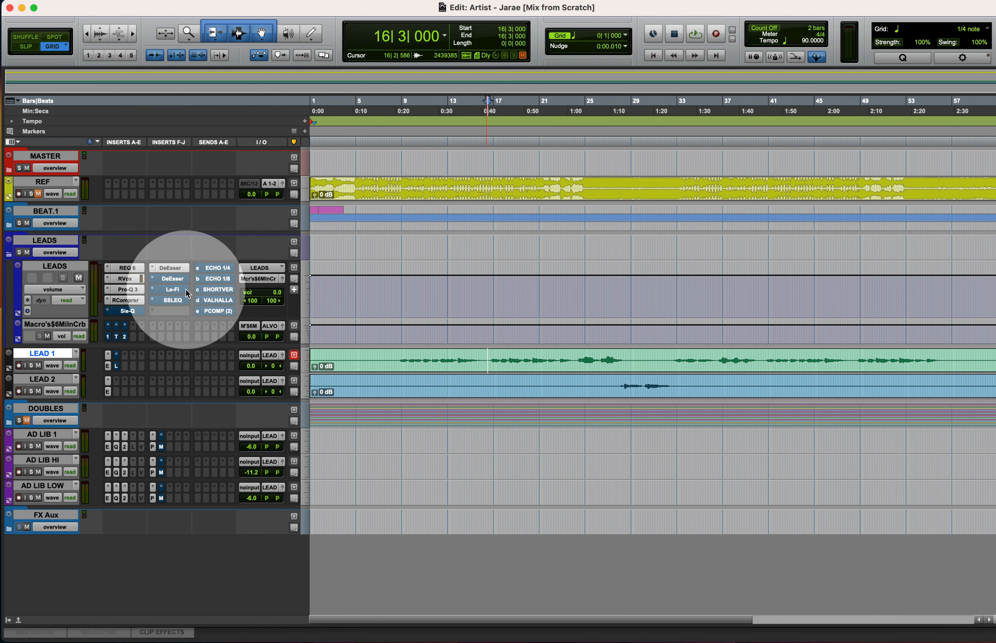
pyautogui.click(168, 279)
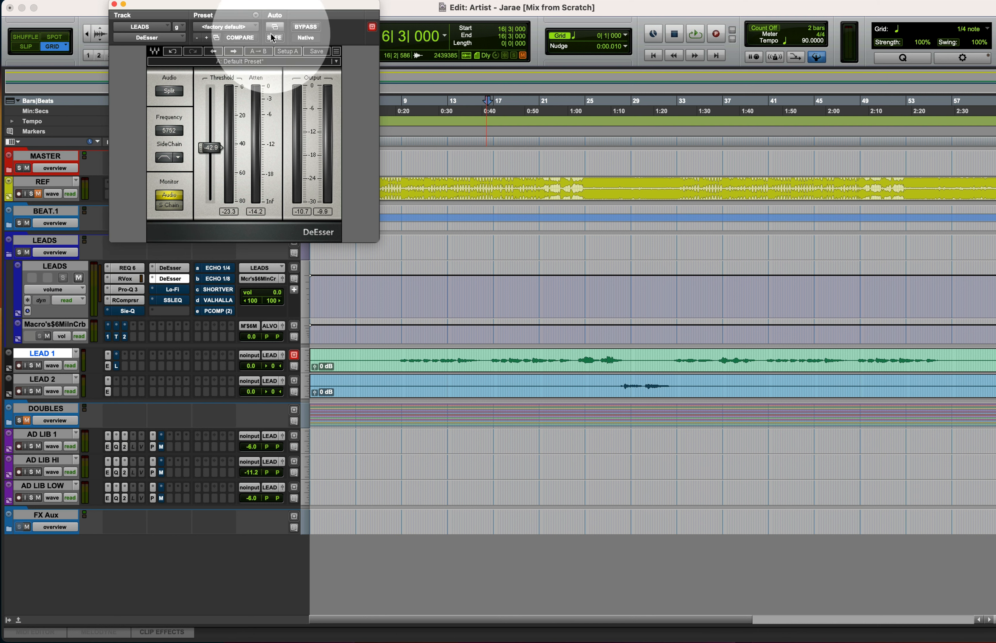
pyautogui.moveTo(257, 6); pyautogui.dragTo(412, 7)
# - Review the REQ 6, Pro-Q 3 and second DeEsser settings on the LEADS track, comparing the two EQ curves side by side
pyautogui.click(127, 268)
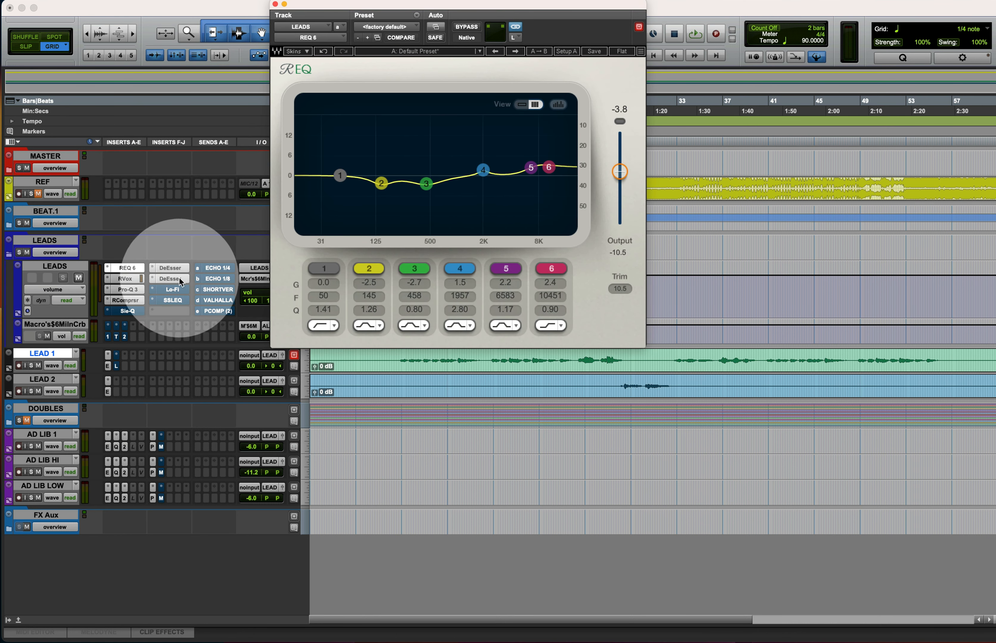
pyautogui.click(132, 291)
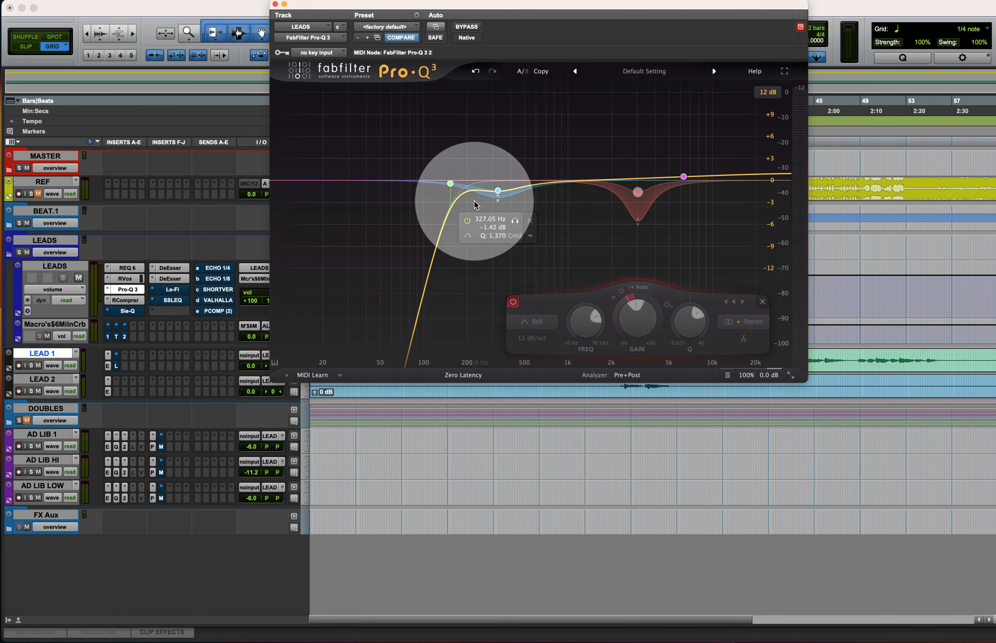
pyautogui.press('super+w')
pyautogui.click(178, 282)
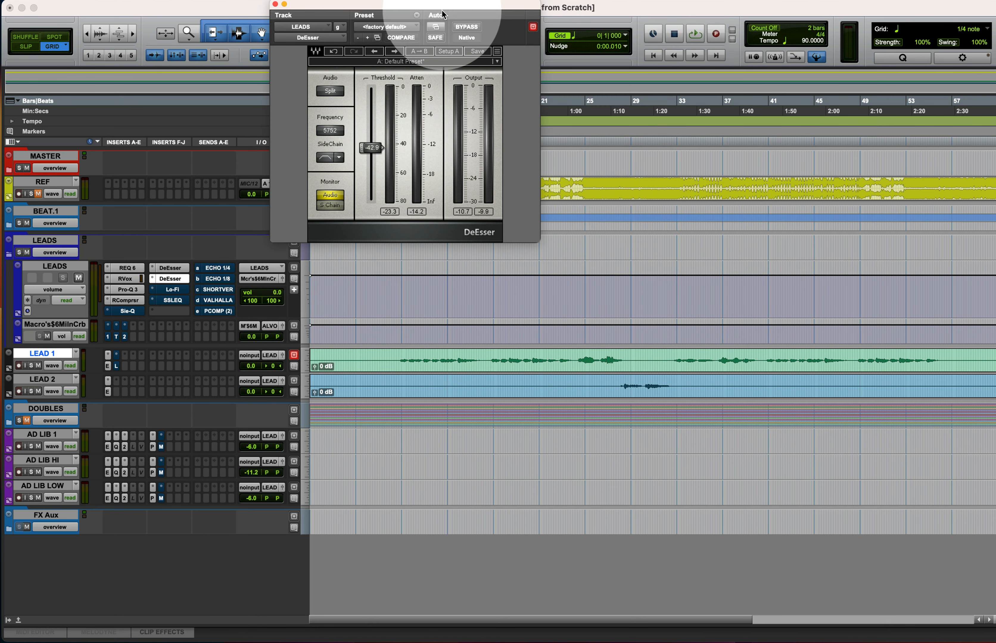
pyautogui.moveTo(456, 4); pyautogui.dragTo(306, 4)
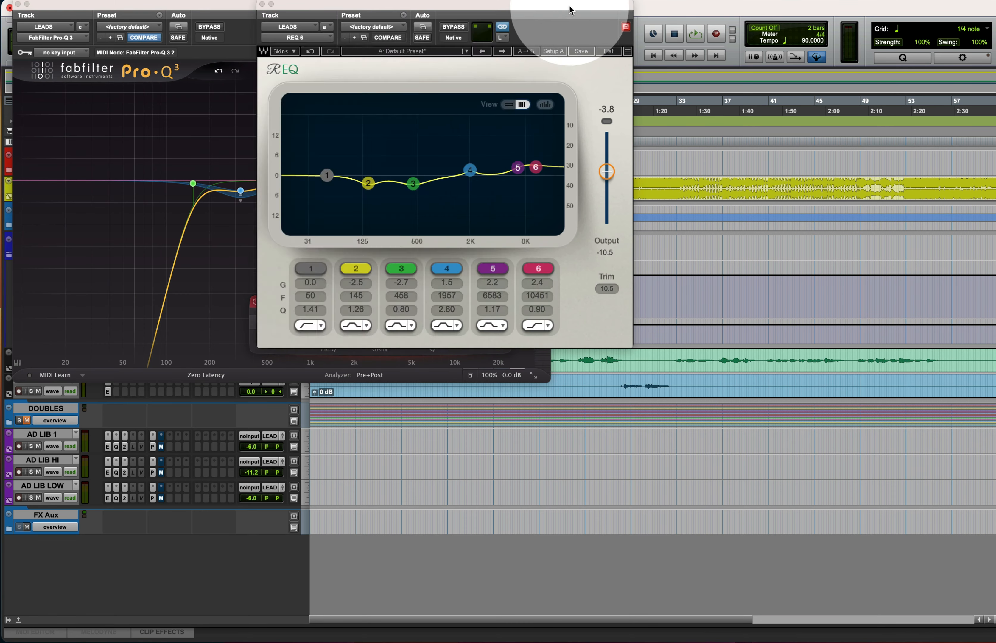
pyautogui.moveTo(570, 8); pyautogui.dragTo(876, 9)
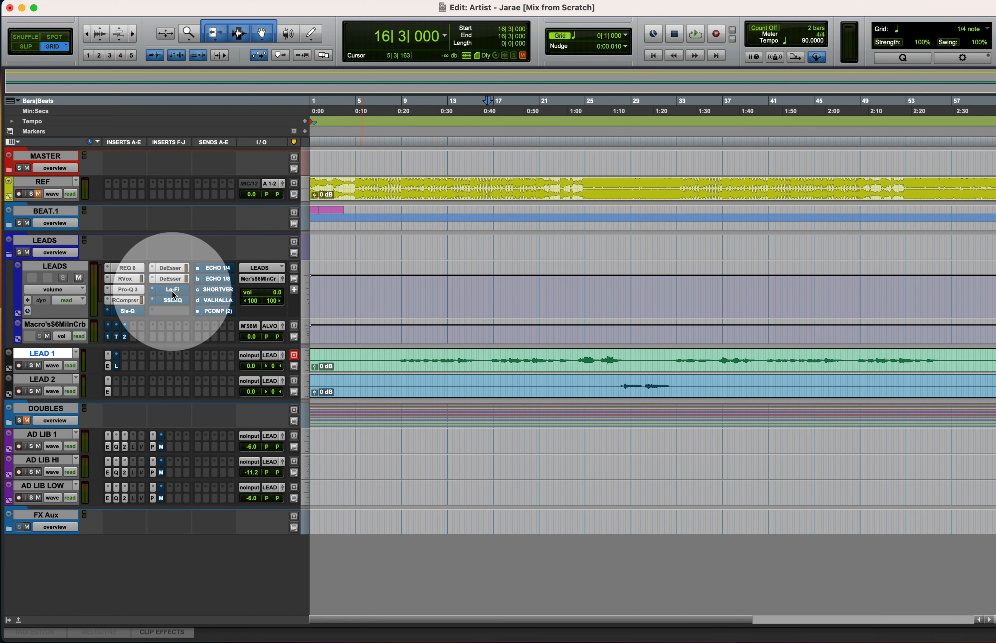
# - Reopen the second DeEsser on LEADS, raise its Threshold to 0.0 and play the vocal from bar 16, beat 3
pyautogui.click(170, 279)
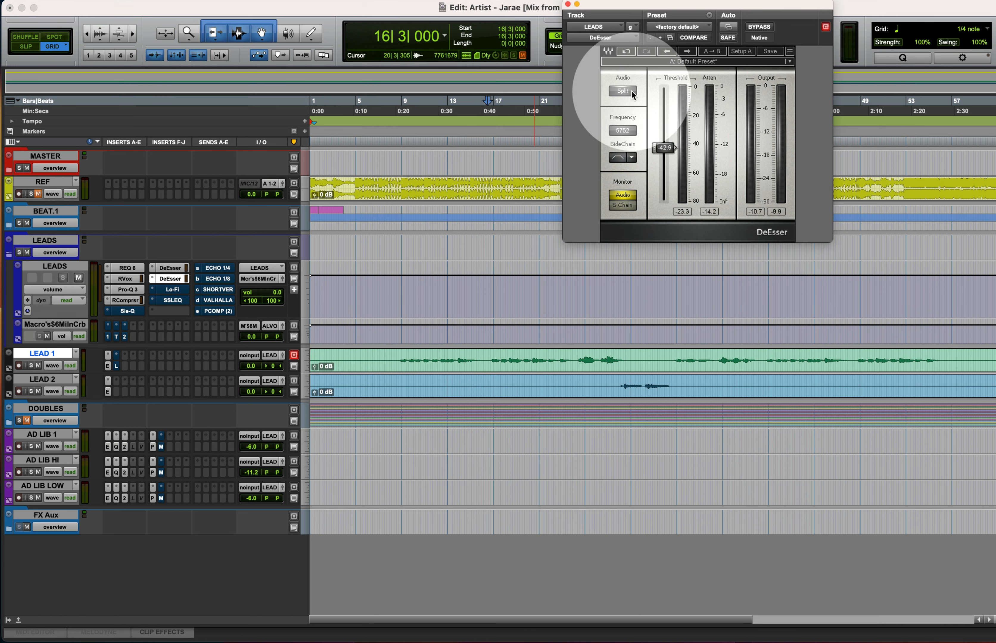
pyautogui.moveTo(664, 158); pyautogui.dragTo(664, 88)
pyautogui.moveTo(694, 9); pyautogui.dragTo(540, 32)
pyautogui.press('space')
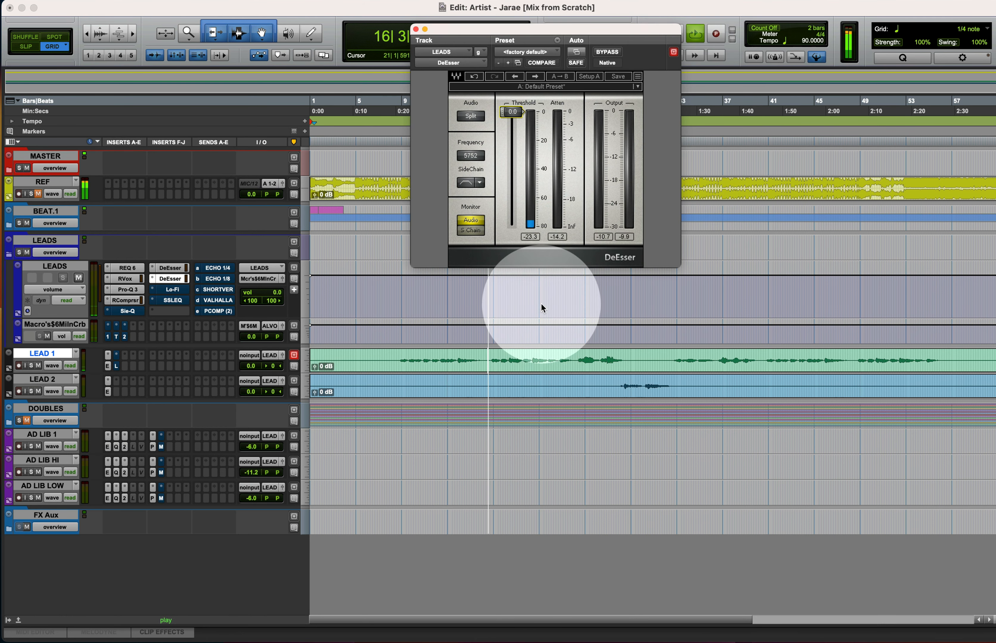
# - Set the second DeEsser's Frequency to 6034 and Threshold to -42.7 while replaying from bar 26, close its window and stop playback
pyautogui.moveTo(511, 112); pyautogui.dragTo(512, 166)
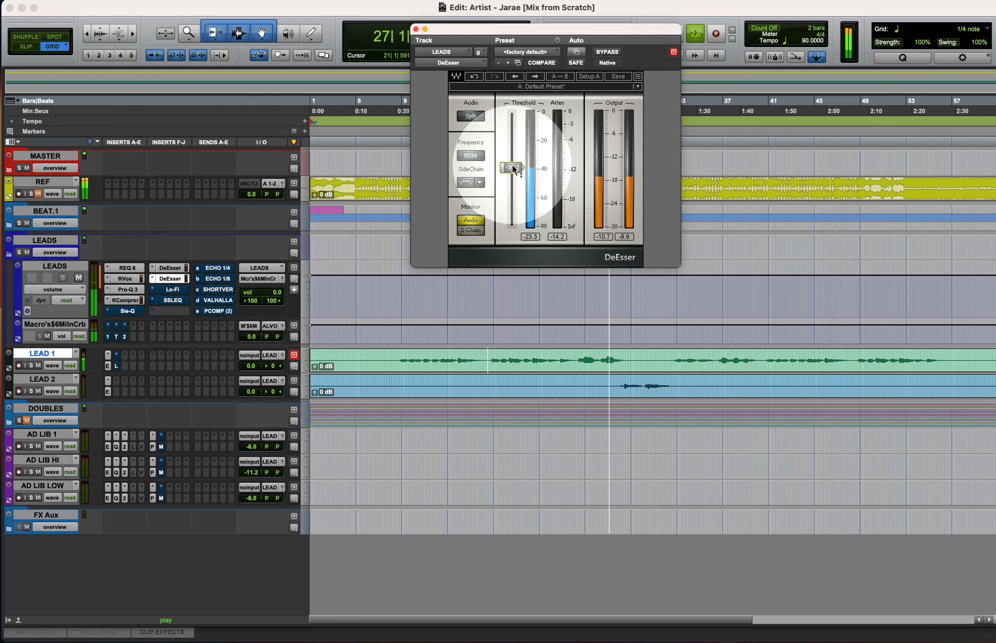
pyautogui.moveTo(513, 168); pyautogui.dragTo(514, 170)
pyautogui.click(597, 356)
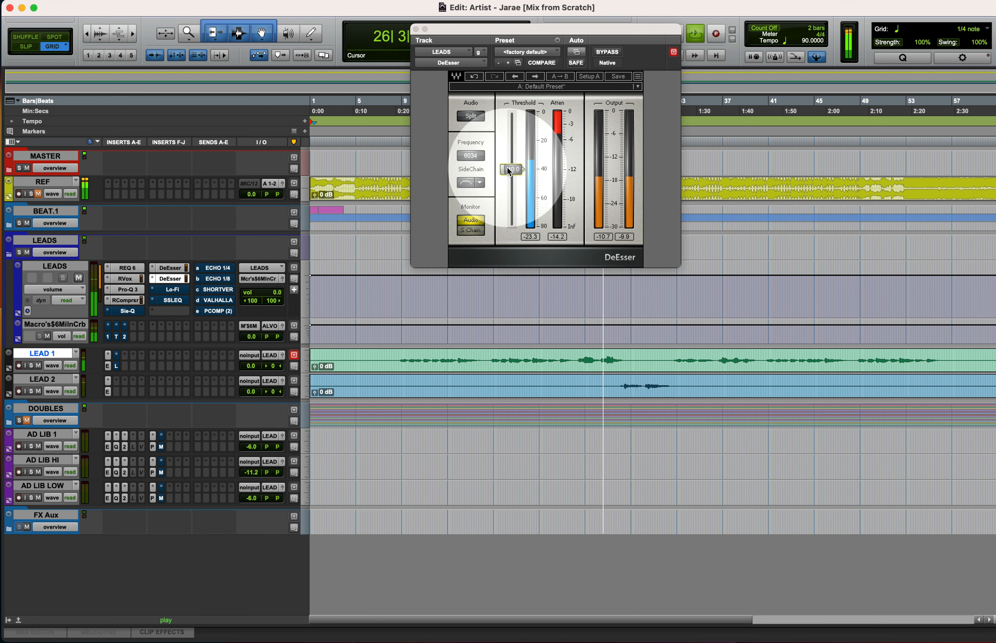
pyautogui.moveTo(509, 172); pyautogui.dragTo(508, 171)
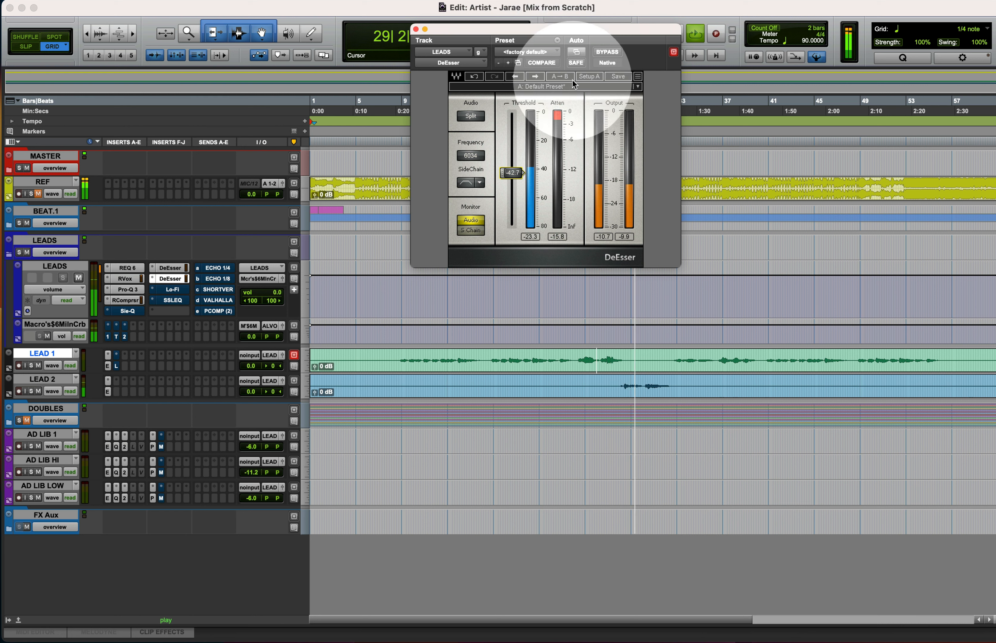
pyautogui.press('super+w')
pyautogui.press('space')
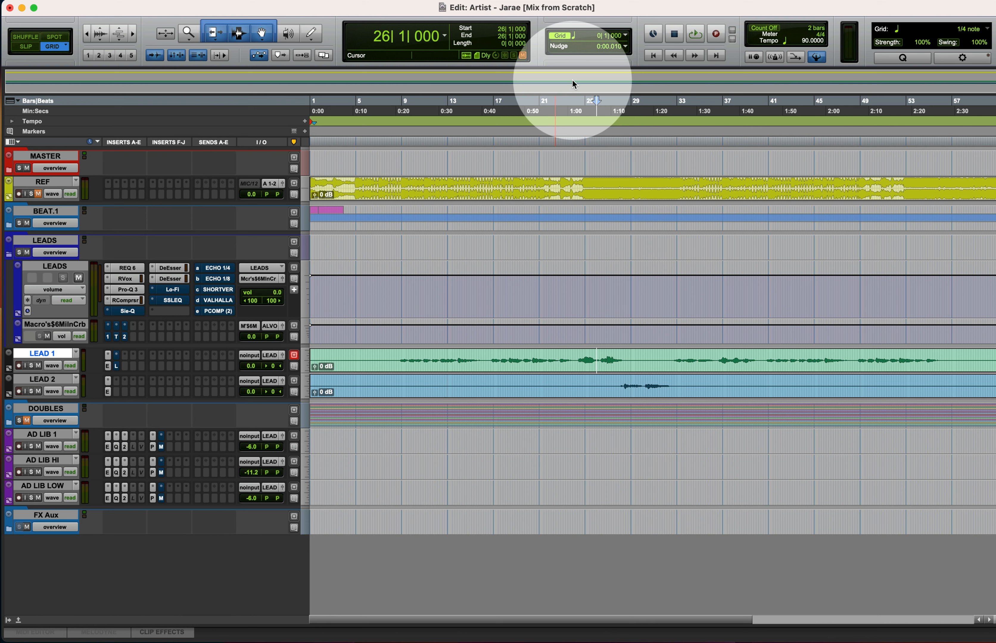
# - Play from bar 16, beat 2 and solo the REF track to compare the lead vocal with the reference
pyautogui.click(485, 187)
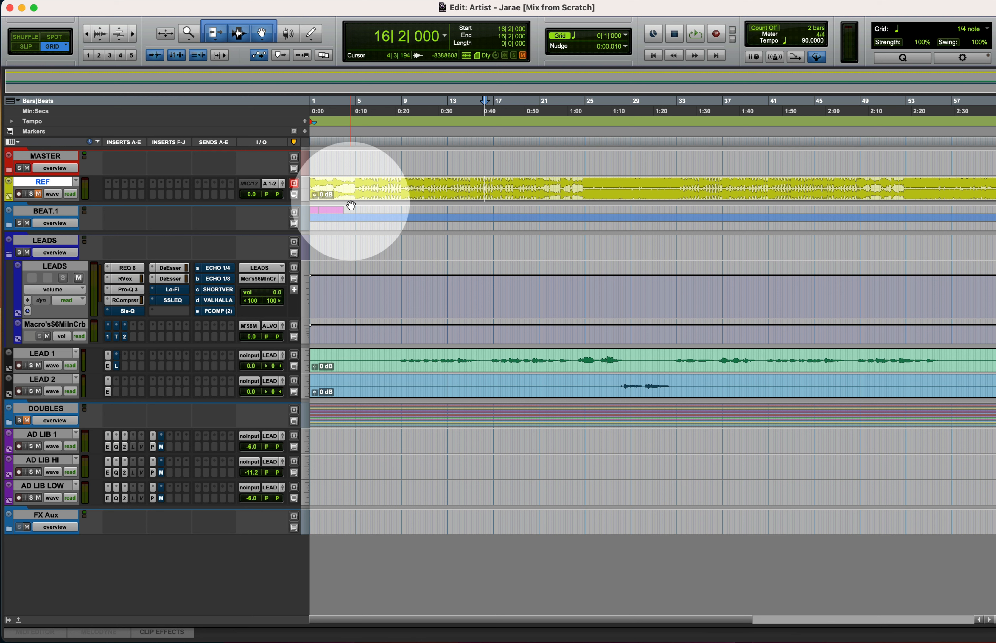
pyautogui.press('space')
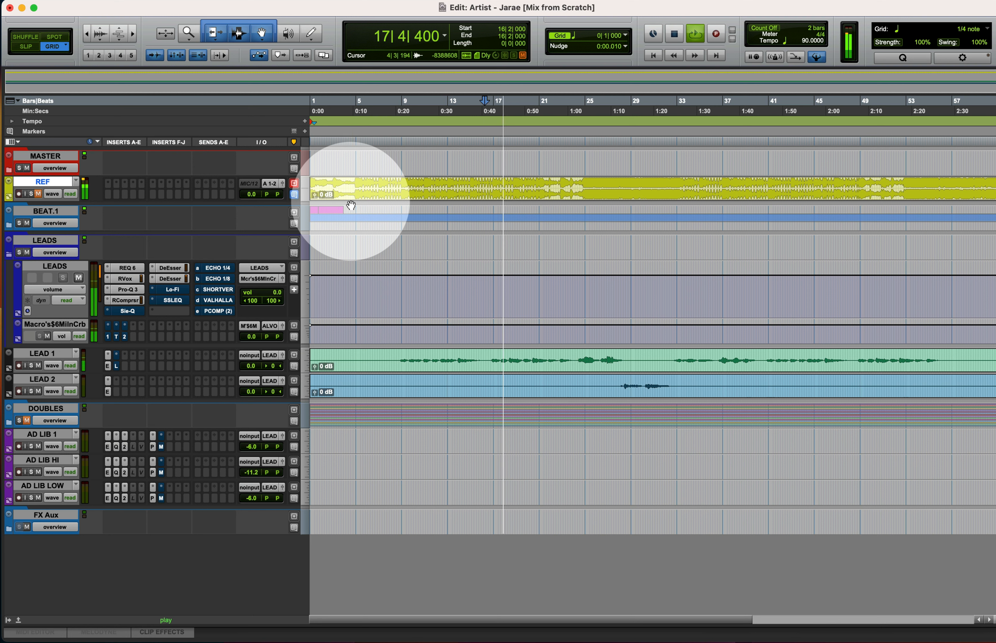
pyautogui.hotkey('shift', 's')
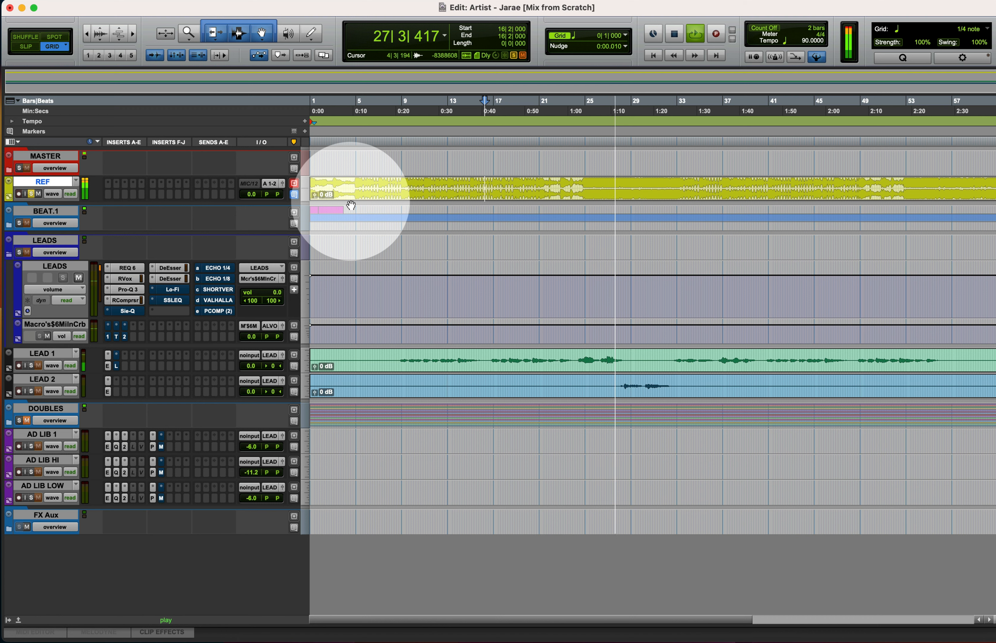
pyautogui.press('space')
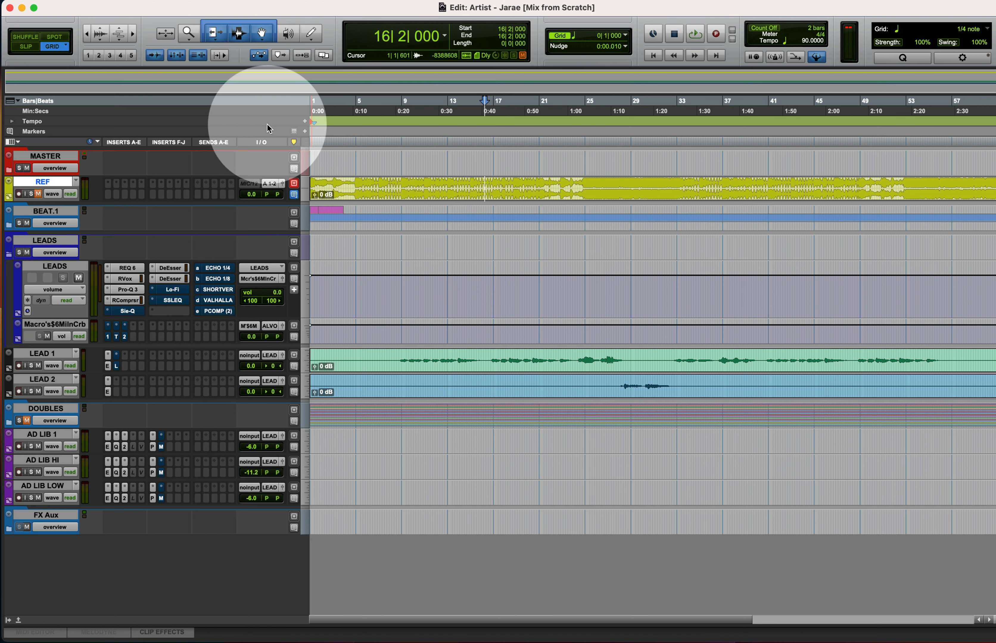
# - Move the Sie-Q insert on LEADS directly below Lo-Fi and audition Lo-Fi out of bypass from bar 16, beat 2
pyautogui.moveTo(174, 298)
pyautogui.mouseDown()
pyautogui.moveTo(177, 309)
pyautogui.moveTo(165, 298)
pyautogui.mouseUp()
pyautogui.click(171, 289)
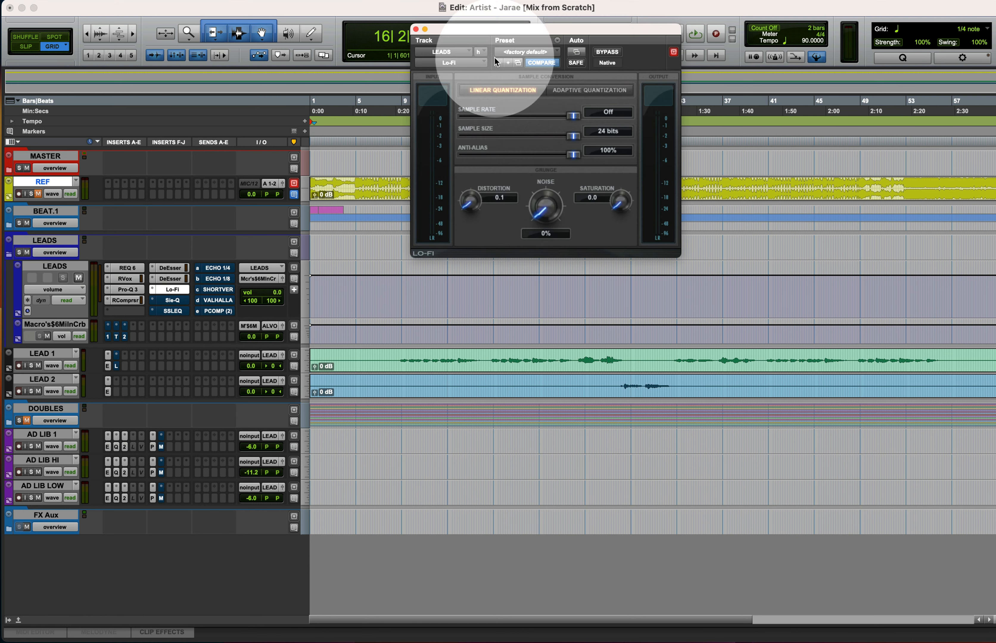
pyautogui.moveTo(493, 28); pyautogui.dragTo(438, 15)
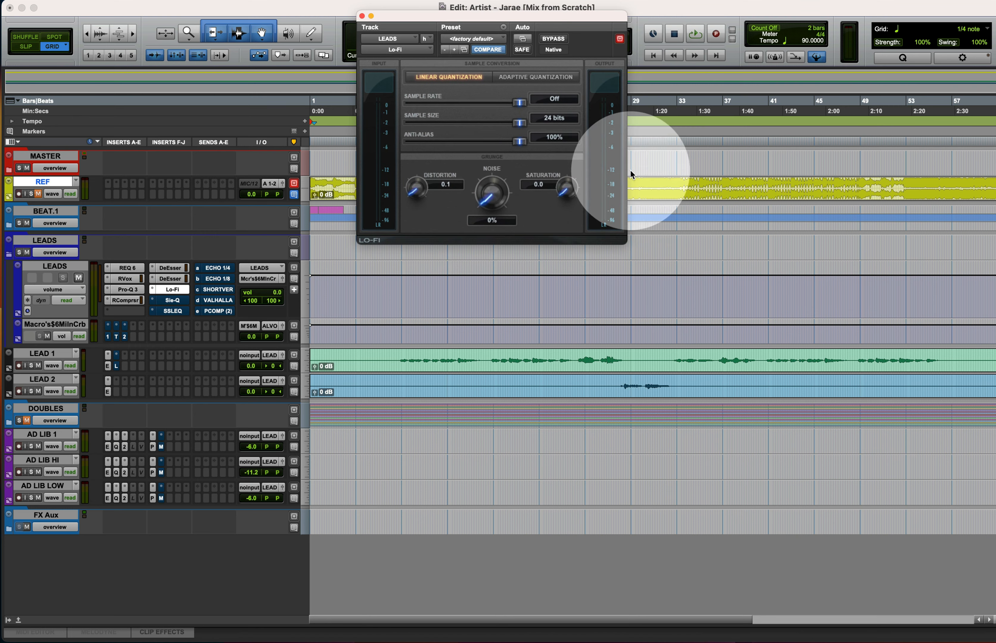
pyautogui.press('space')
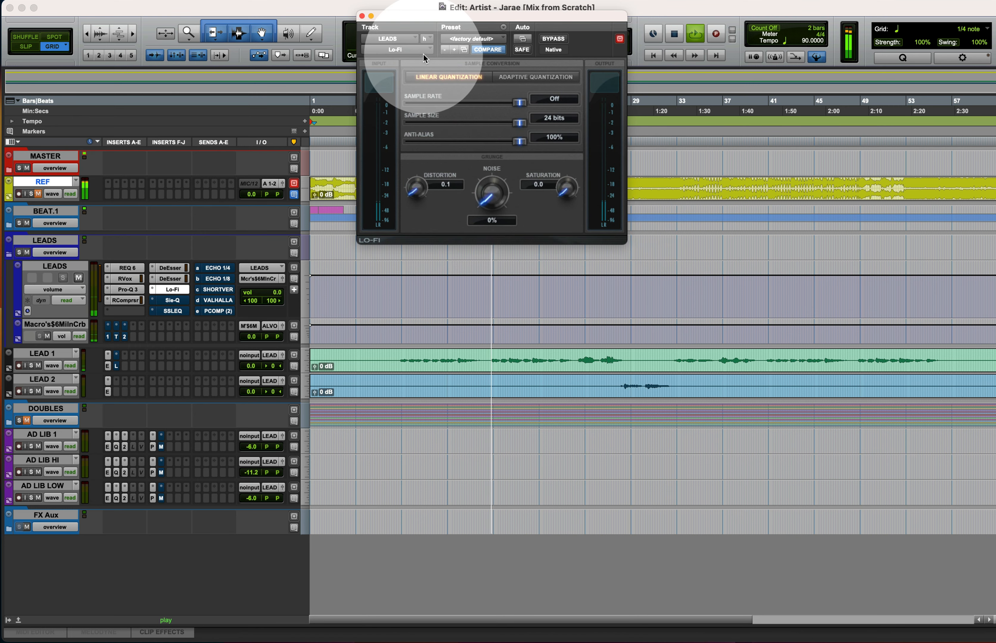
pyautogui.click(362, 17)
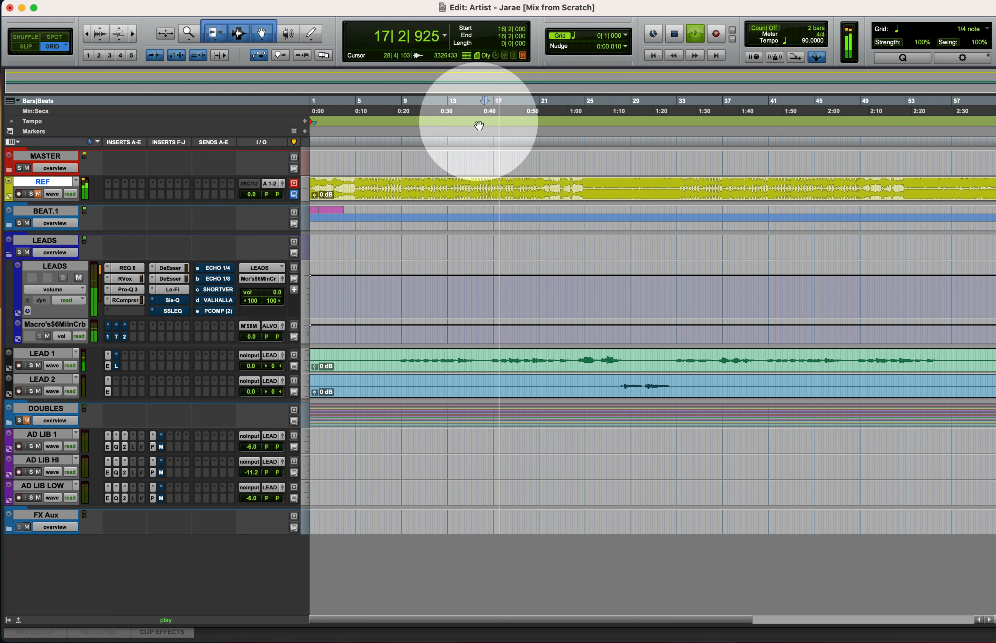
# - Reopen Lo-Fi on LEADS, set its Distortion to 0.2 and close its window
pyautogui.click(174, 291)
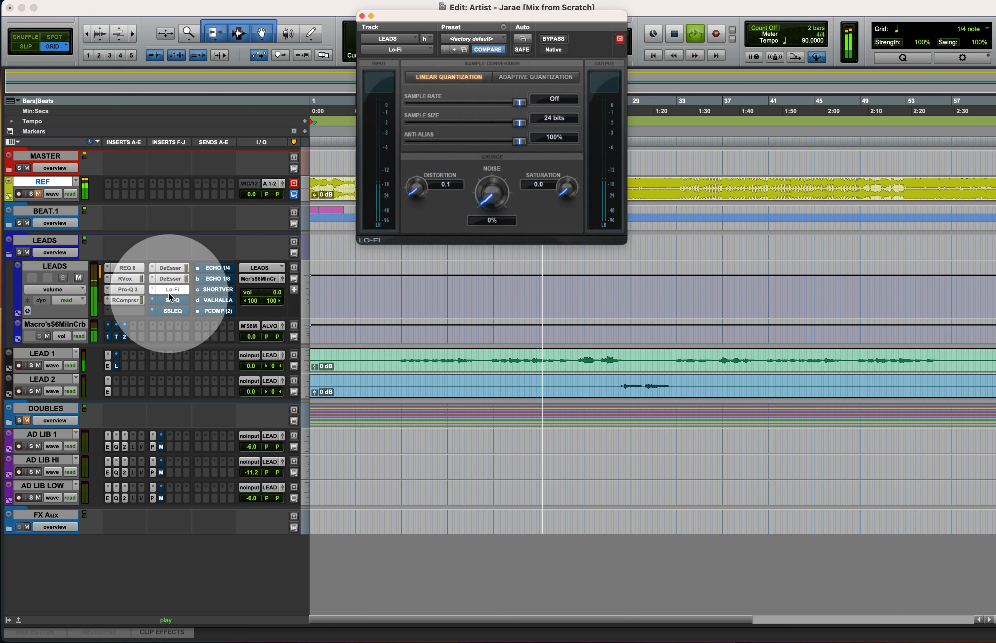
pyautogui.moveTo(428, 199)
pyautogui.mouseDown()
pyautogui.moveTo(418, 187)
pyautogui.moveTo(420, 205)
pyautogui.mouseUp()
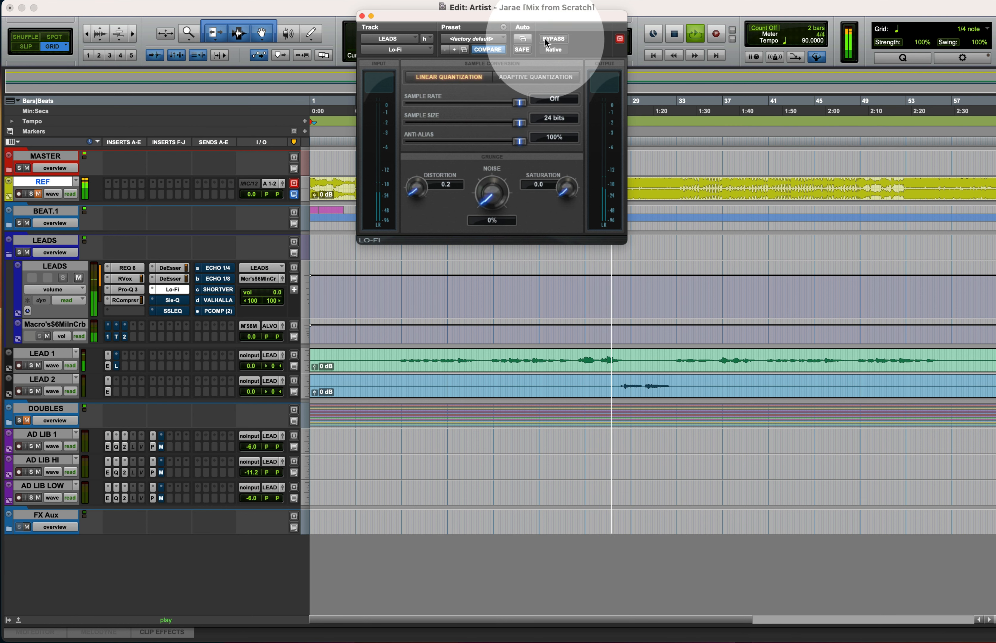
pyautogui.press('super+w')
# - Compare the vocal with the soloed REF track, playing from bar 17, beat 2 and bar 24, beat 2
pyautogui.click(496, 184)
pyautogui.press('space')
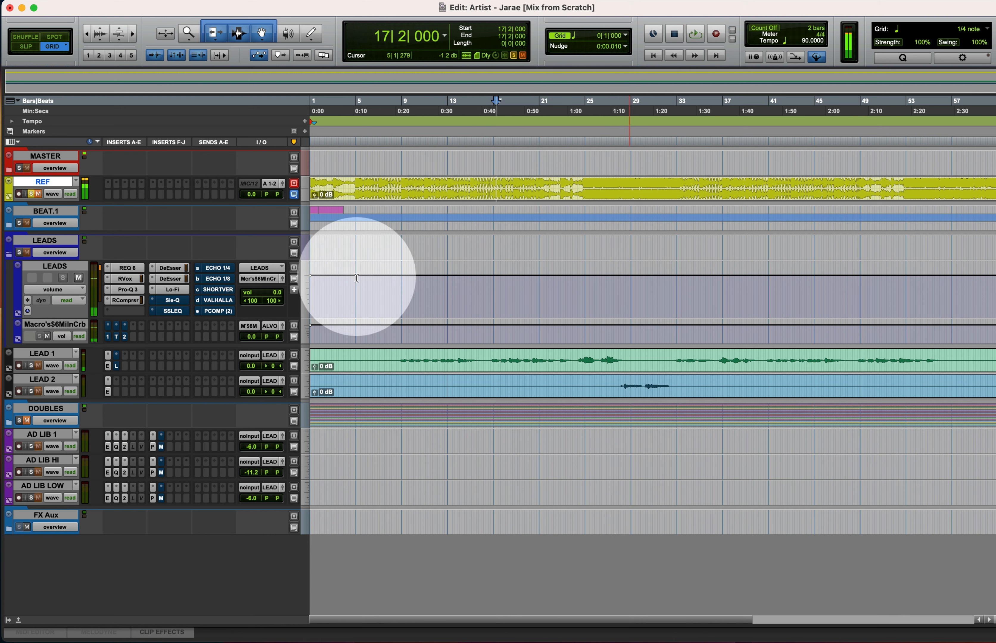
pyautogui.click(577, 184)
pyautogui.press('space')
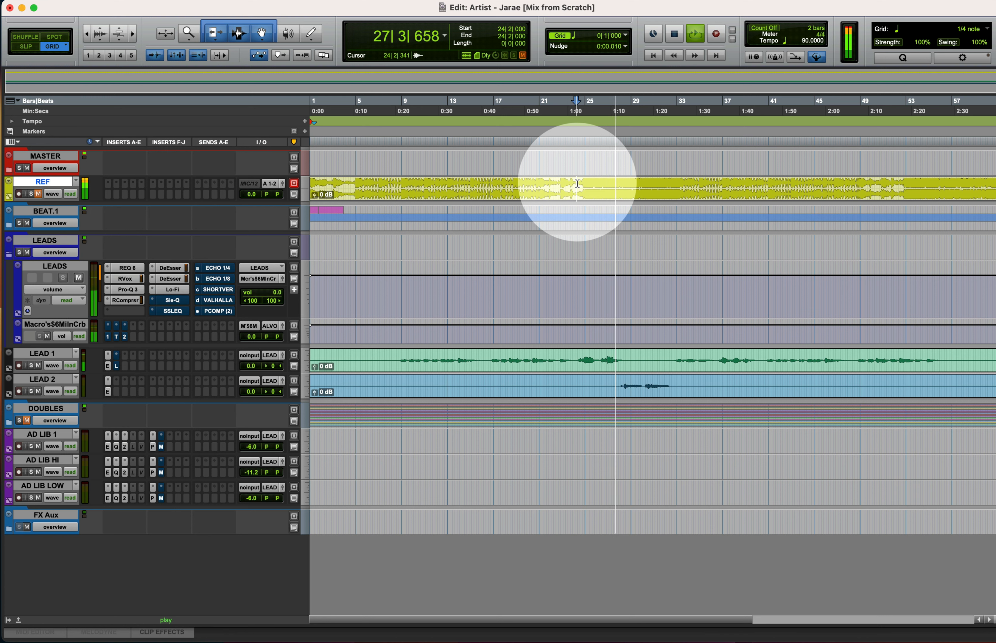
pyautogui.press('space')
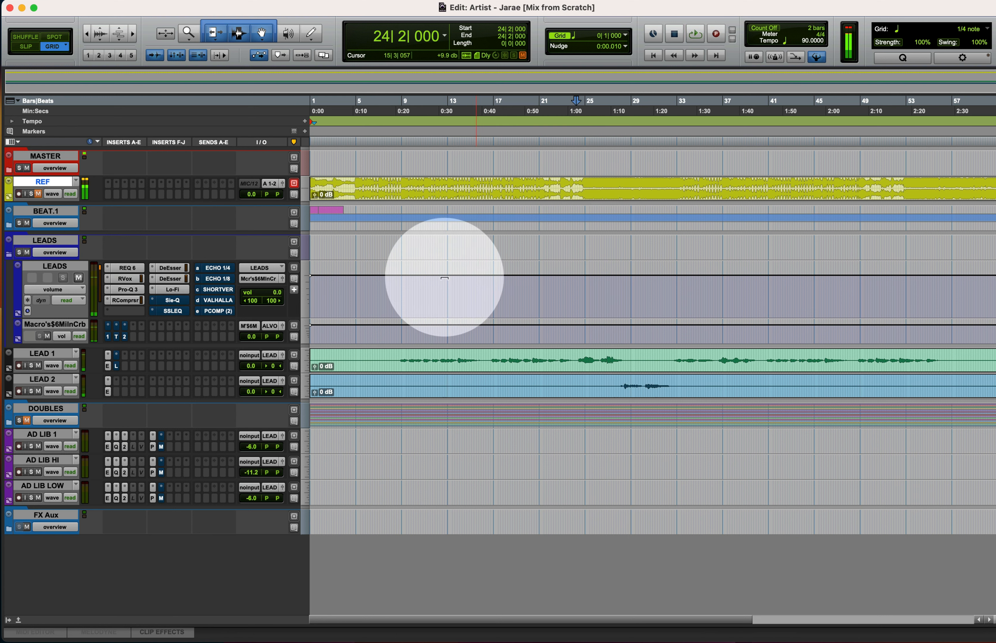
# - Reopen Lo-Fi on LEADS to review its settings and place the playback start on REF at bar 29, beat 4
pyautogui.click(165, 289)
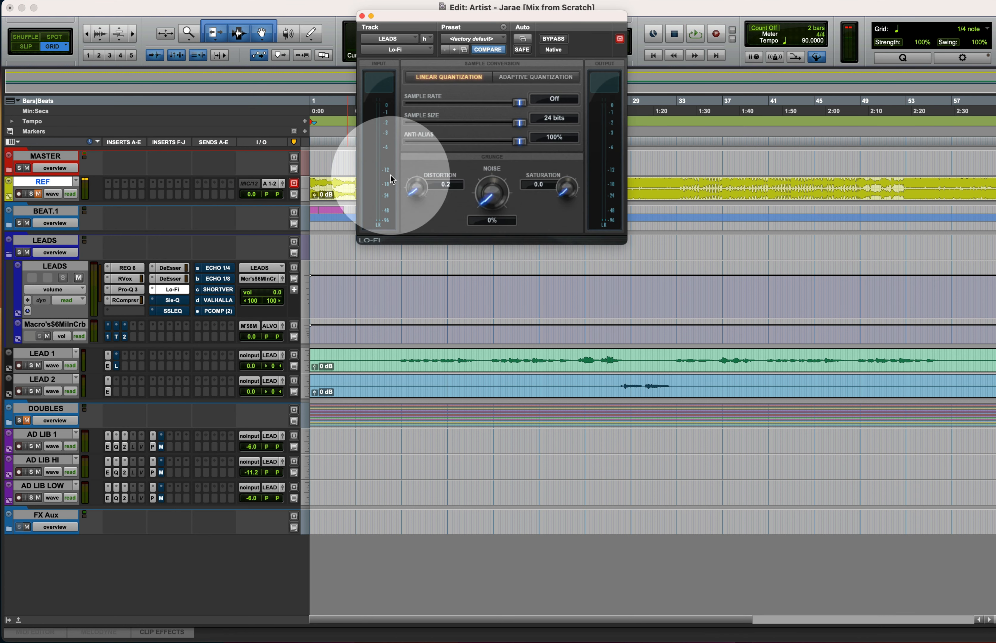
pyautogui.moveTo(452, 14)
pyautogui.mouseDown()
pyautogui.moveTo(447, 2)
pyautogui.moveTo(447, 21)
pyautogui.mouseUp()
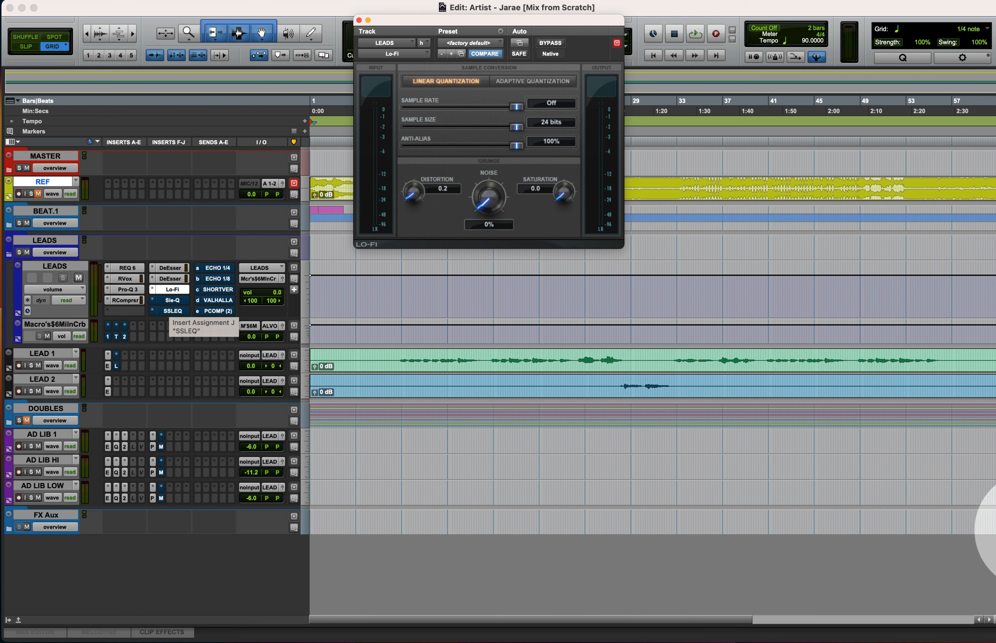
pyautogui.moveTo(645, 184); pyautogui.dragTo(721, 180)
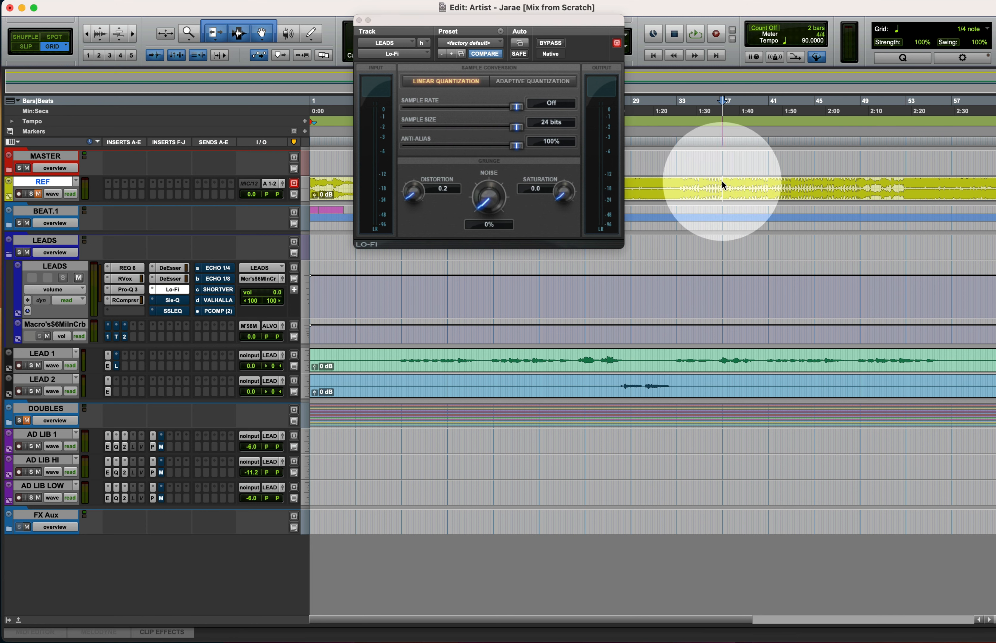
pyautogui.click(630, 184)
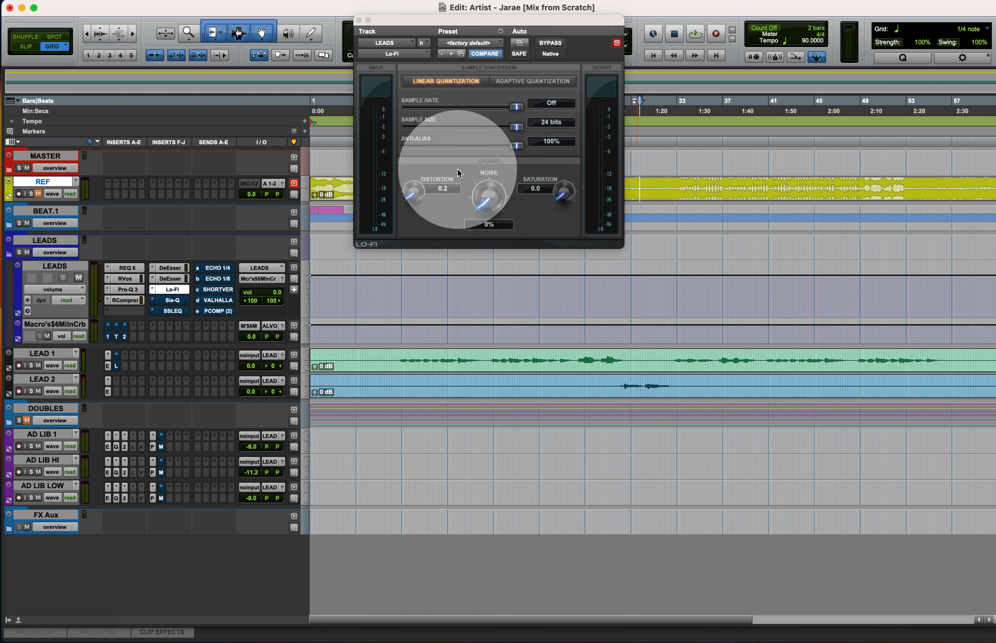
# - Open Sie-Q on LEADS, play from bar 24, beat 3 and compare the vocal with and without bypass
pyautogui.click(175, 302)
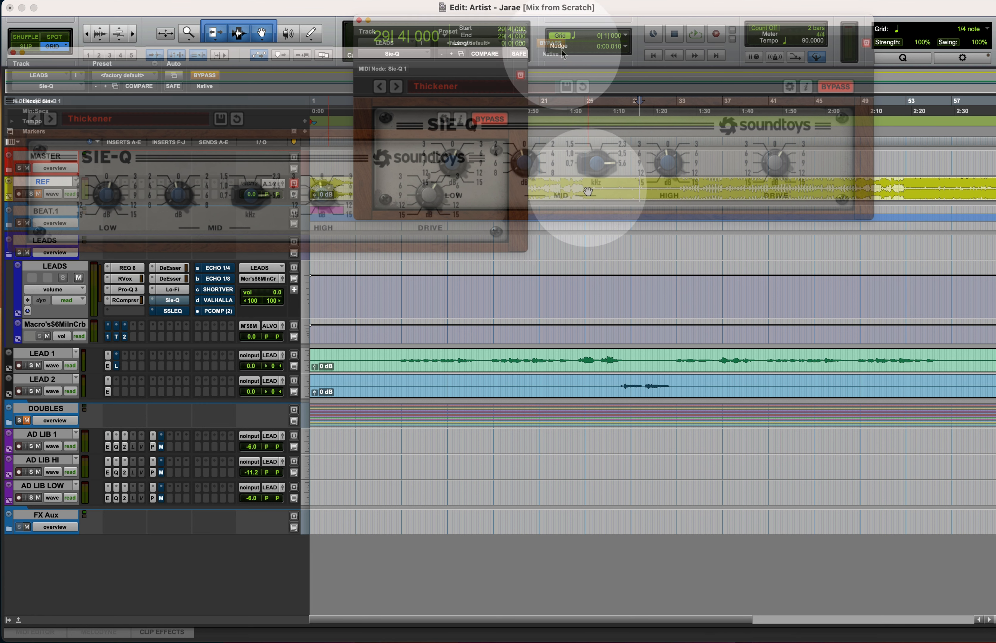
pyautogui.click(579, 183)
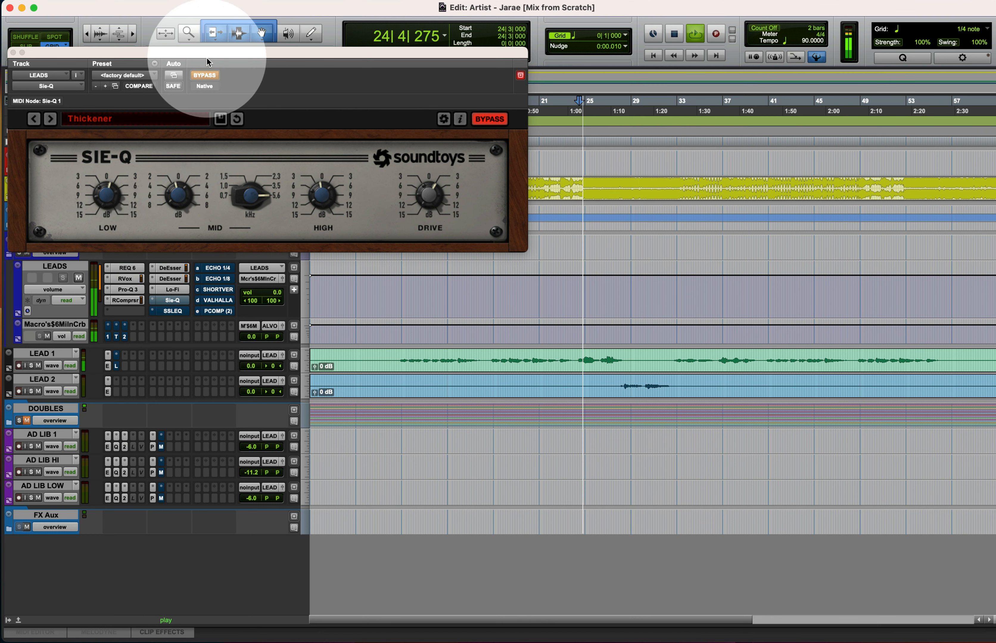
pyautogui.click(205, 74)
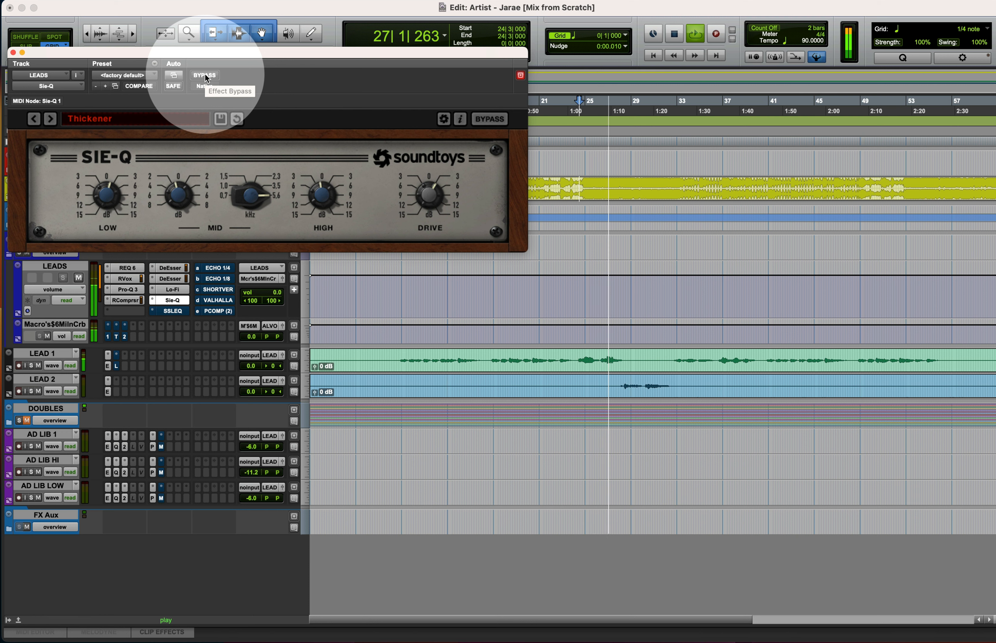
pyautogui.click(204, 75)
pyautogui.click(204, 75)
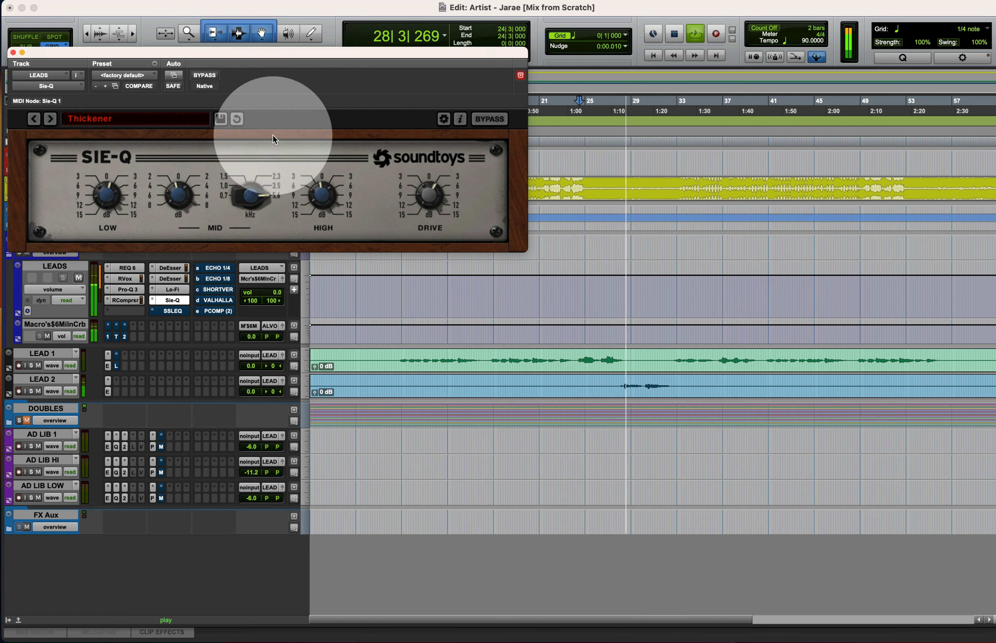
# - Reset Sie-Q's Drive to 0 and compare the vocal against bypass during playback
pyautogui.keyDown('alt'); pyautogui.click(433, 196); pyautogui.keyUp('alt')
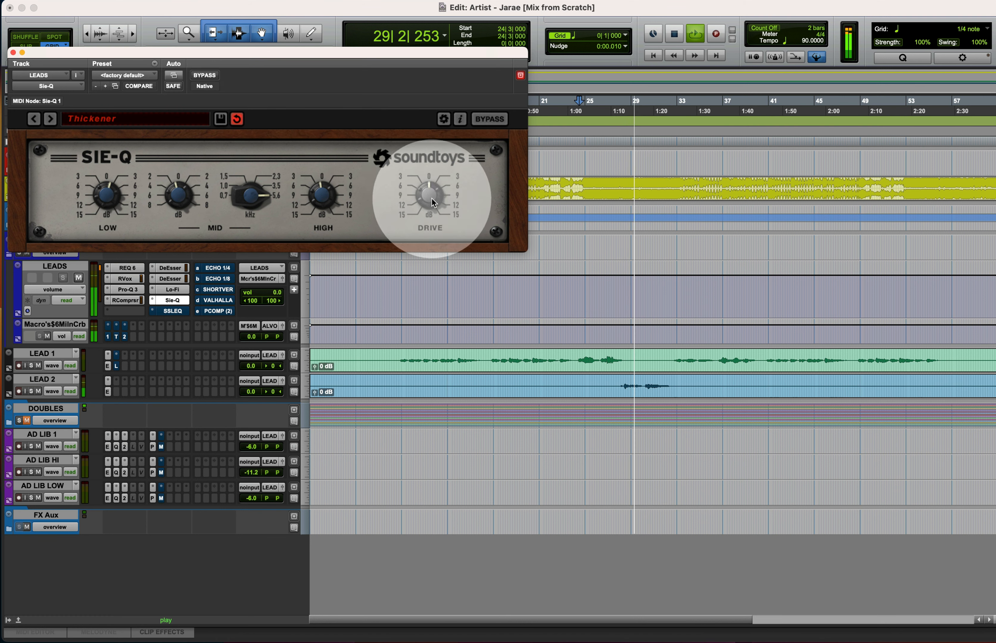
pyautogui.click(483, 120)
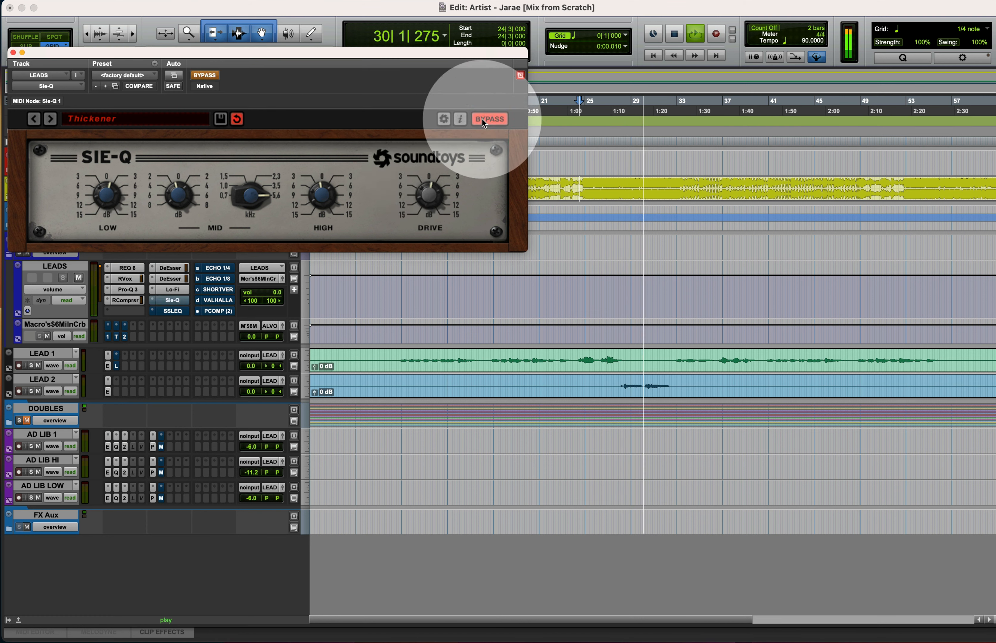
pyautogui.click(483, 120)
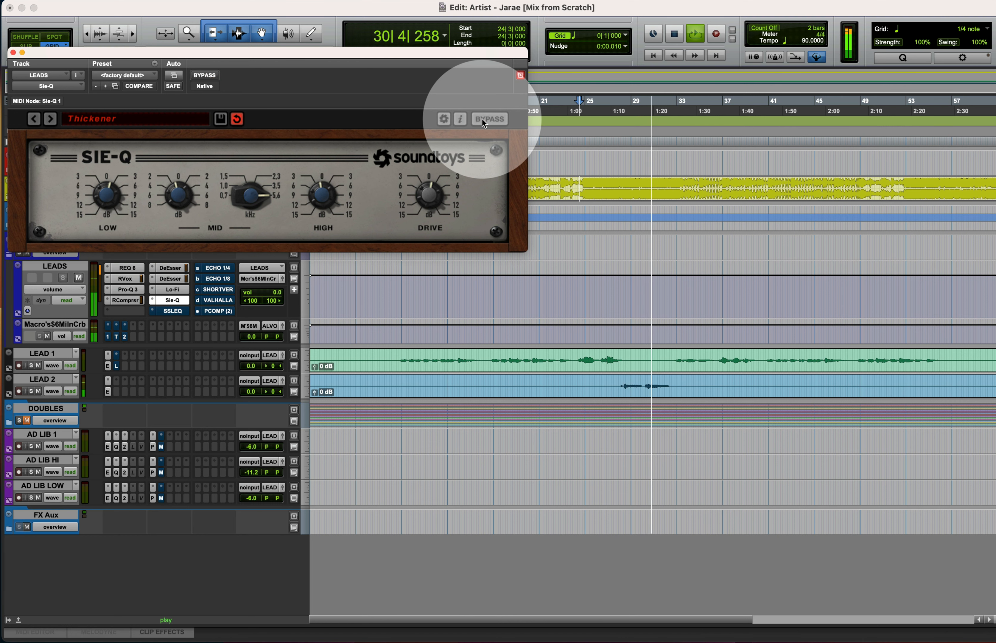
pyautogui.click(482, 120)
pyautogui.click(482, 120)
# - Stop playback, close the Sie-Q window and make the Sie-Q insert on LEADS inactive
pyautogui.press('space')
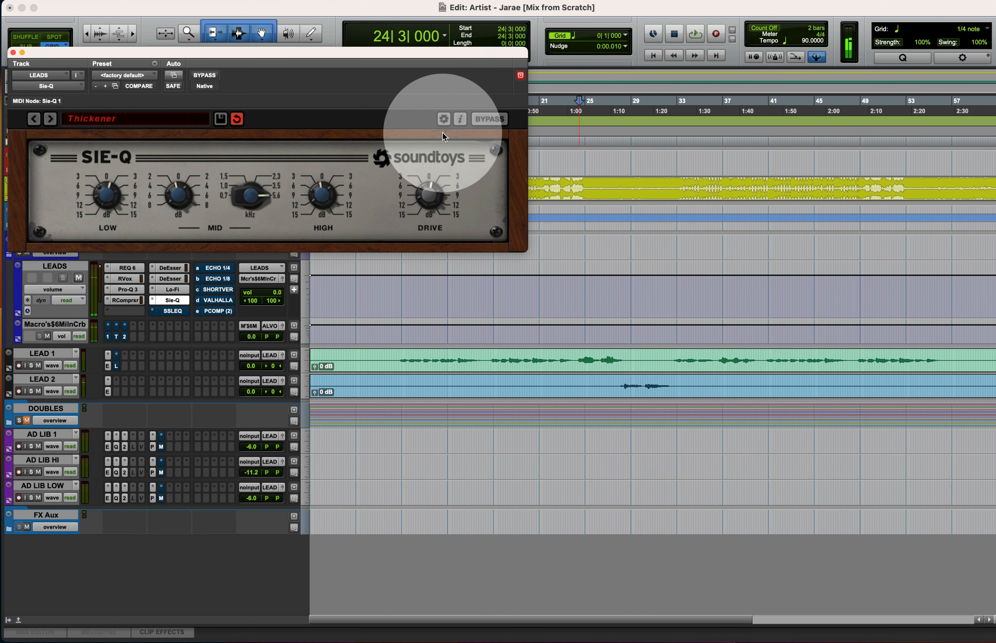
pyautogui.press('super+w')
pyautogui.keyDown('ctrl'); pyautogui.keyDown('super'); pyautogui.click(169, 298); pyautogui.keyUp('super'); pyautogui.keyUp('ctrl')
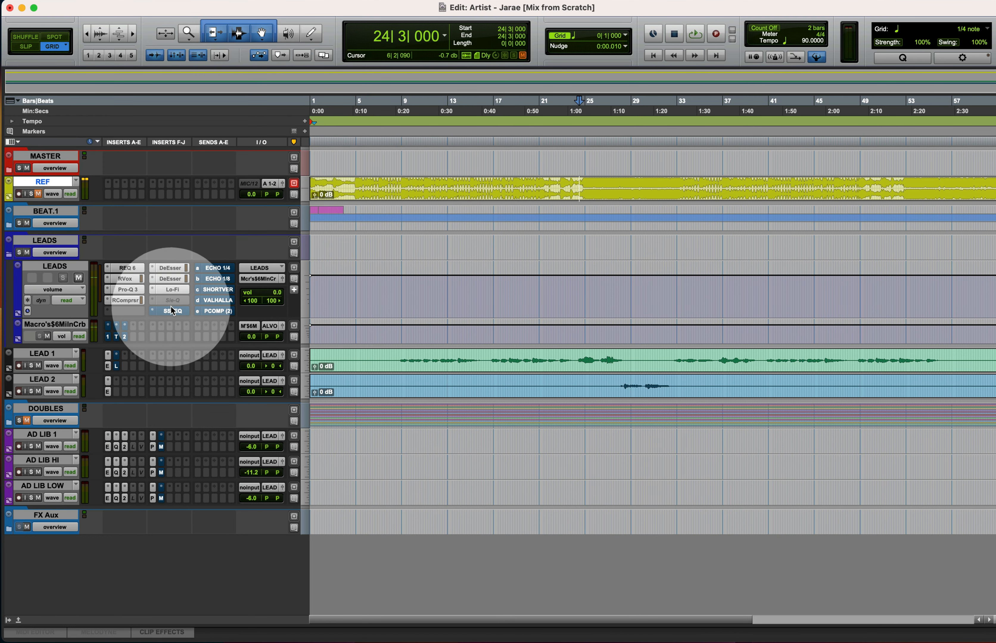
# - Open SSLEQ on LEADS, reset its LF and LMF gains to 0 and compare against bypass from bar 17, beat 3
pyautogui.click(169, 312)
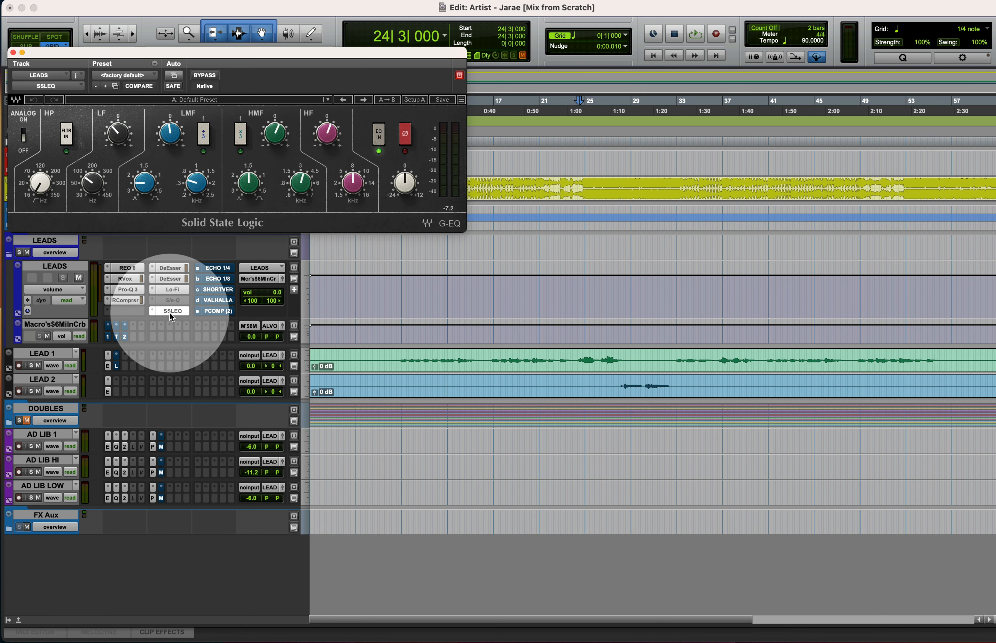
pyautogui.press('space')
pyautogui.click(204, 76)
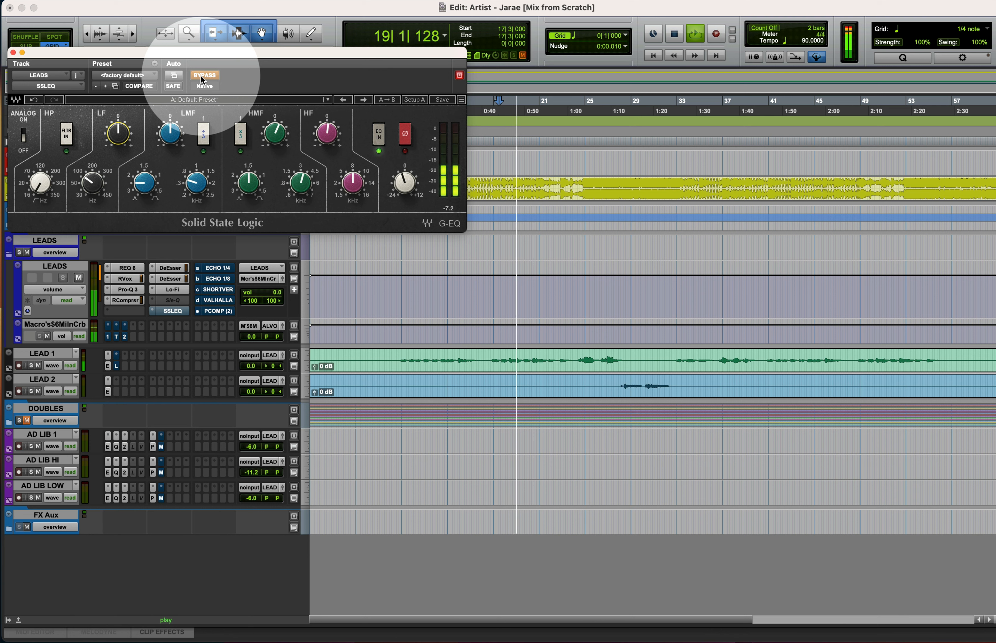
pyautogui.click(200, 77)
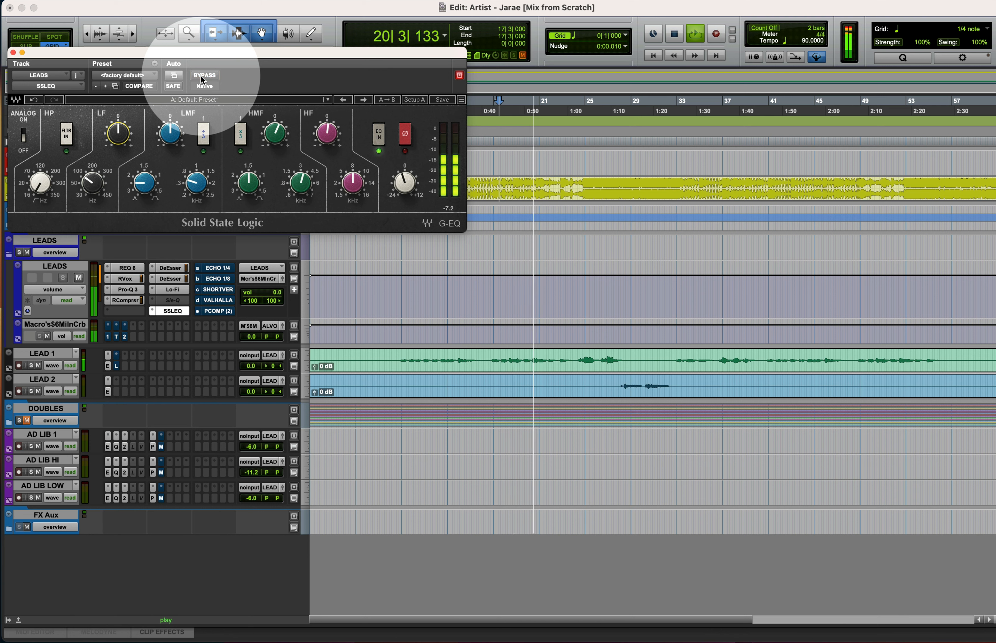
pyautogui.click(203, 76)
# - Reset SSLEQ's HMF gain, HF gain and output level to 0 and compare against bypass
pyautogui.keyDown('alt'); pyautogui.click(273, 145); pyautogui.keyUp('alt')
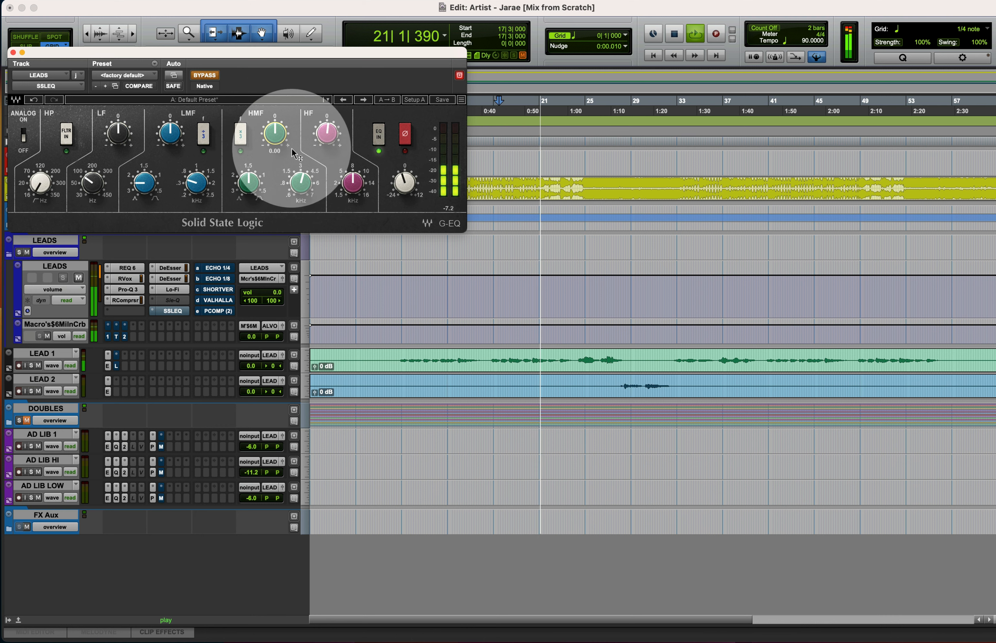
pyautogui.keyDown('alt'); pyautogui.click(324, 138); pyautogui.keyUp('alt')
pyautogui.keyDown('alt'); pyautogui.click(401, 187); pyautogui.keyUp('alt')
pyautogui.click(205, 72)
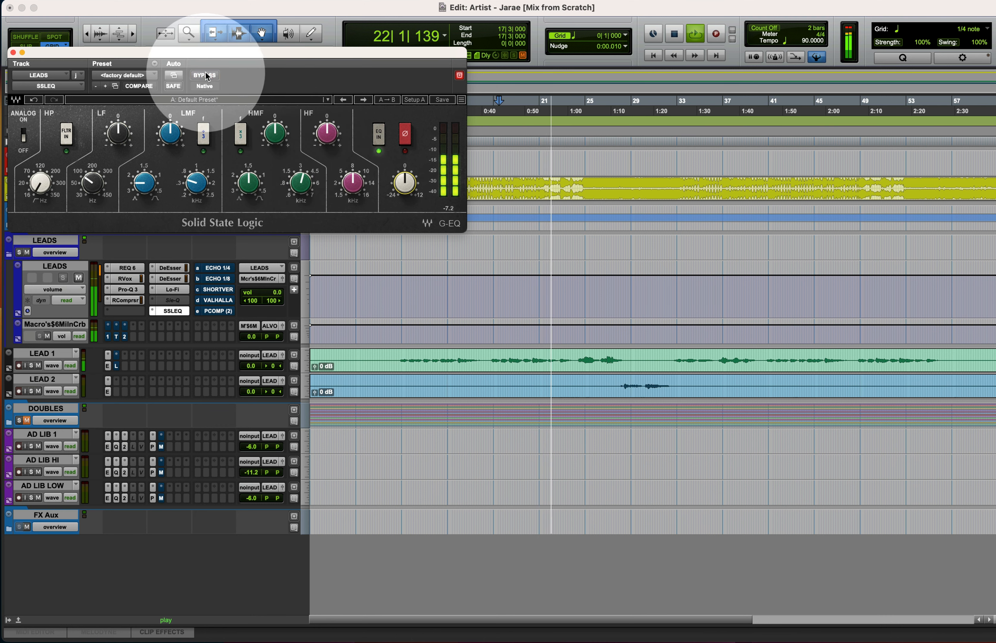
pyautogui.click(205, 73)
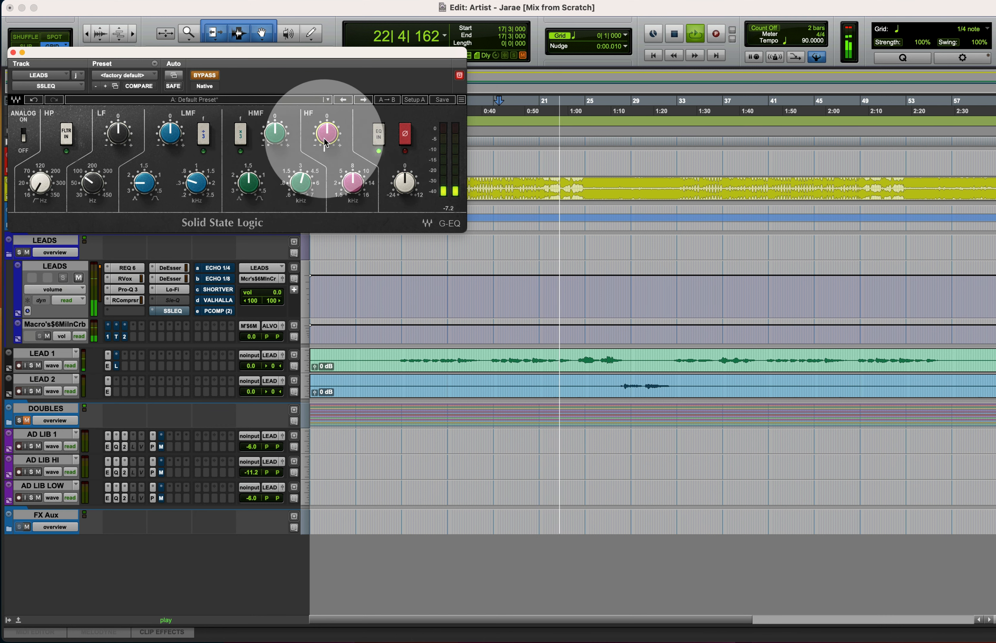
# - Boost SSLEQ's HF gain slightly and set its LMF gain to 1.56
pyautogui.moveTo(326, 133); pyautogui.dragTo(326, 129)
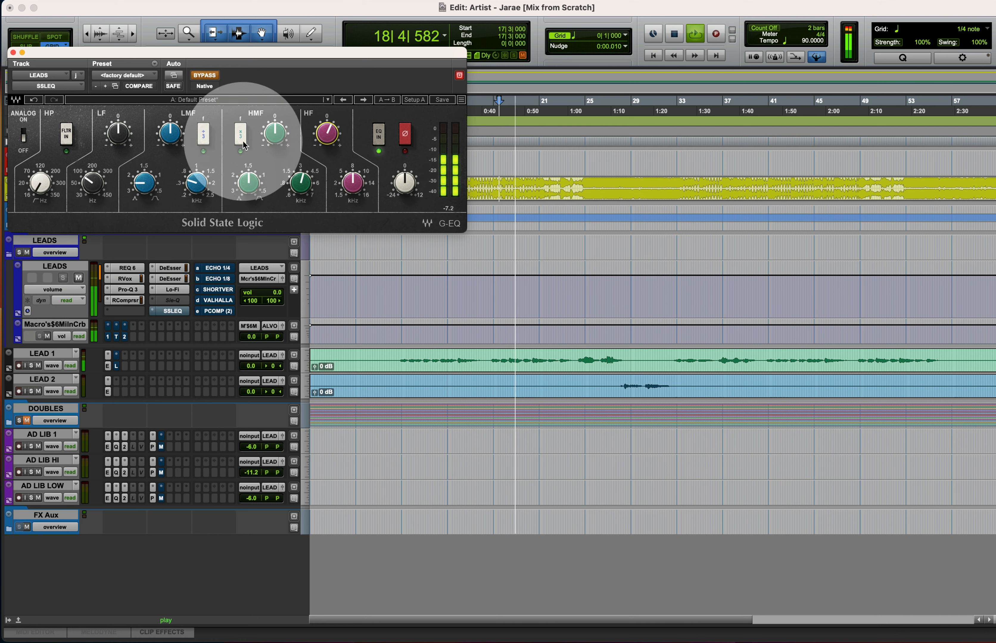
pyautogui.moveTo(170, 133); pyautogui.dragTo(170, 131)
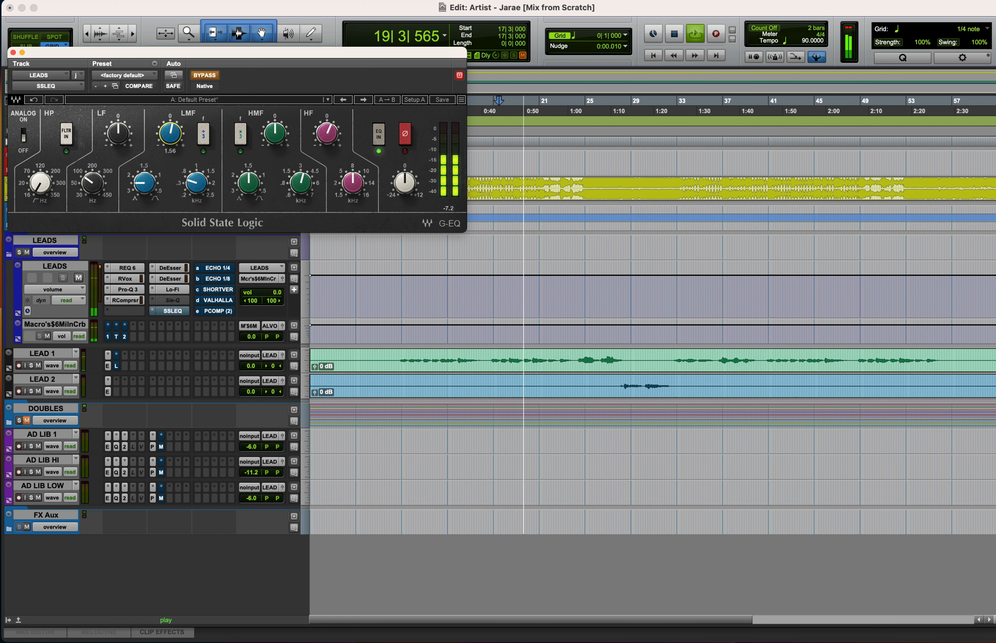
# - Select the LEAD 2 phrase starting around bar 30 and duplicate the LEAD 2 track
pyautogui.moveTo(676, 381); pyautogui.dragTo(641, 388)
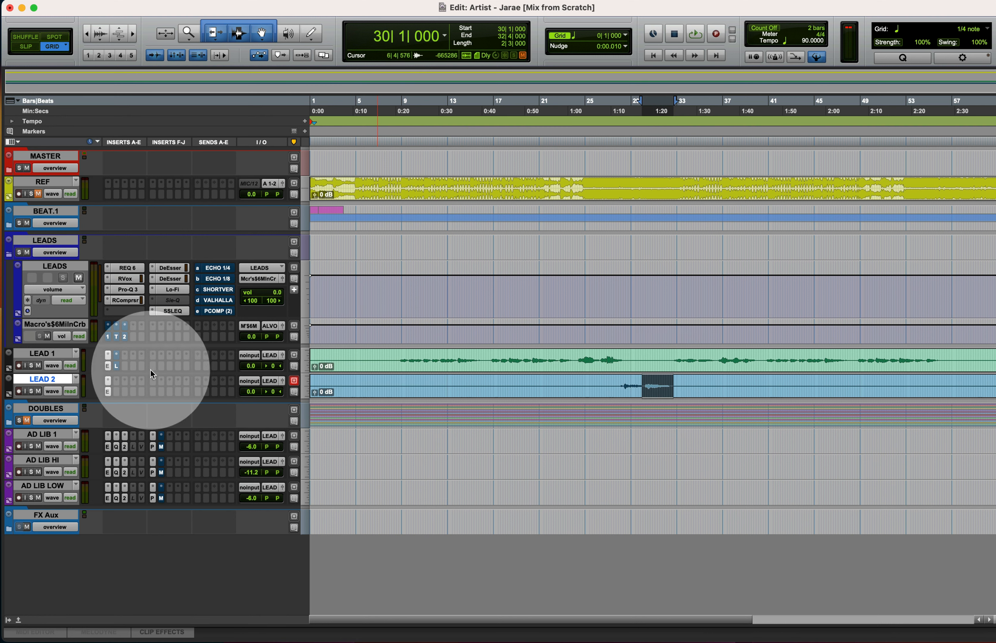
pyautogui.moveTo(683, 386); pyautogui.dragTo(645, 387)
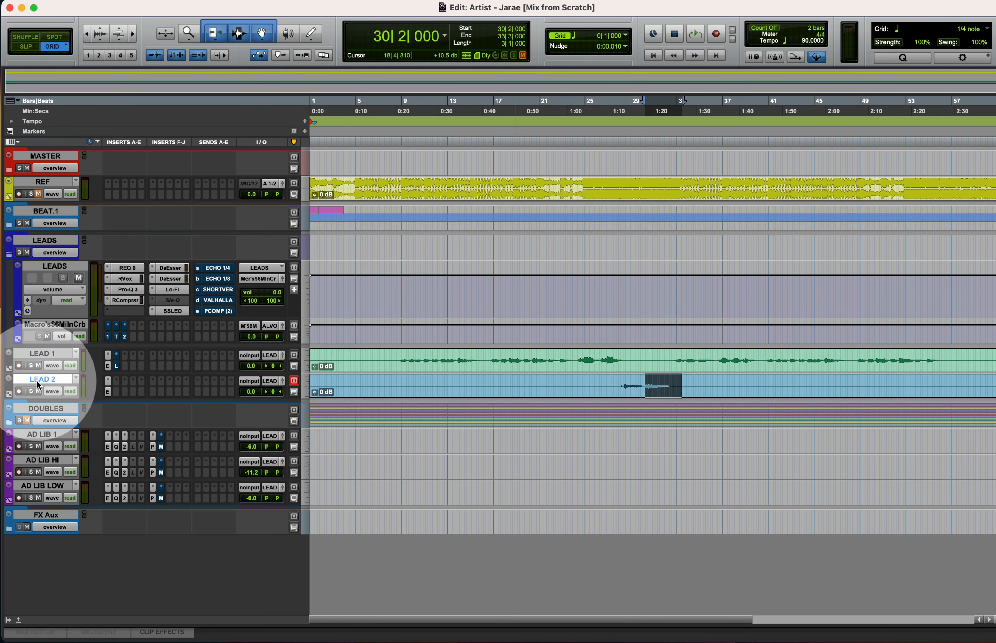
pyautogui.hotkey('alt', 'shift', 'd')
pyautogui.click(551, 345)
# - Move the EQ on LEAD 2.dup1 down one insert slot, insert Melodyne ahead of it and mute the original LEAD 2
pyautogui.moveTo(108, 407); pyautogui.dragTo(117, 406)
pyautogui.click(108, 406)
pyautogui.moveTo(147, 402)
pyautogui.click(280, 578)
pyautogui.click(38, 392)
pyautogui.moveTo(396, 43); pyautogui.dragTo(292, 24)
# - Transfer the LEAD 2.dup1 phrase from bar 28 into Melodyne and enlarge the Melodyne window
pyautogui.click(161, 89)
pyautogui.click(618, 409)
pyautogui.press('space')
pyautogui.moveTo(627, 419); pyautogui.dragTo(744, 551)
pyautogui.moveTo(548, 551); pyautogui.dragTo(527, 551)
pyautogui.click(116, 418)
pyautogui.click(17, 5)
pyautogui.press('space')
pyautogui.click(219, 92)
pyautogui.click(345, 193)
pyautogui.moveTo(744, 551); pyautogui.dragTo(921, 568)
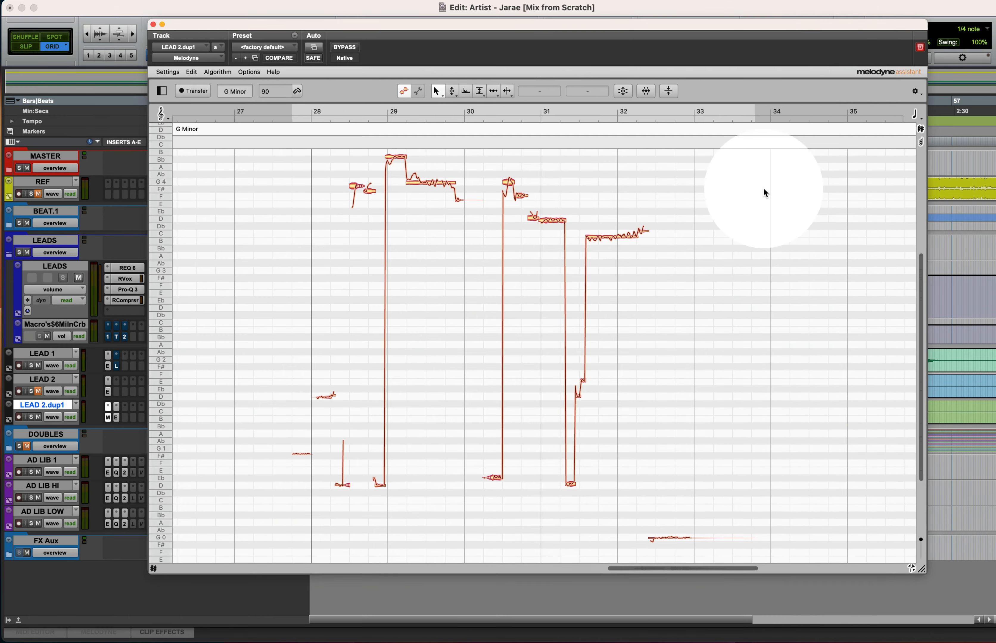
# - Solo LEAD 2.dup1, audition the phrase and raise the first short low note past bar 31 to Eb 2
pyautogui.moveTo(628, 24); pyautogui.dragTo(610, 23)
pyautogui.scroll(5, 636, 184)
pyautogui.click(31, 417)
pyautogui.press('space')
pyautogui.scroll(-10, 610, 226)
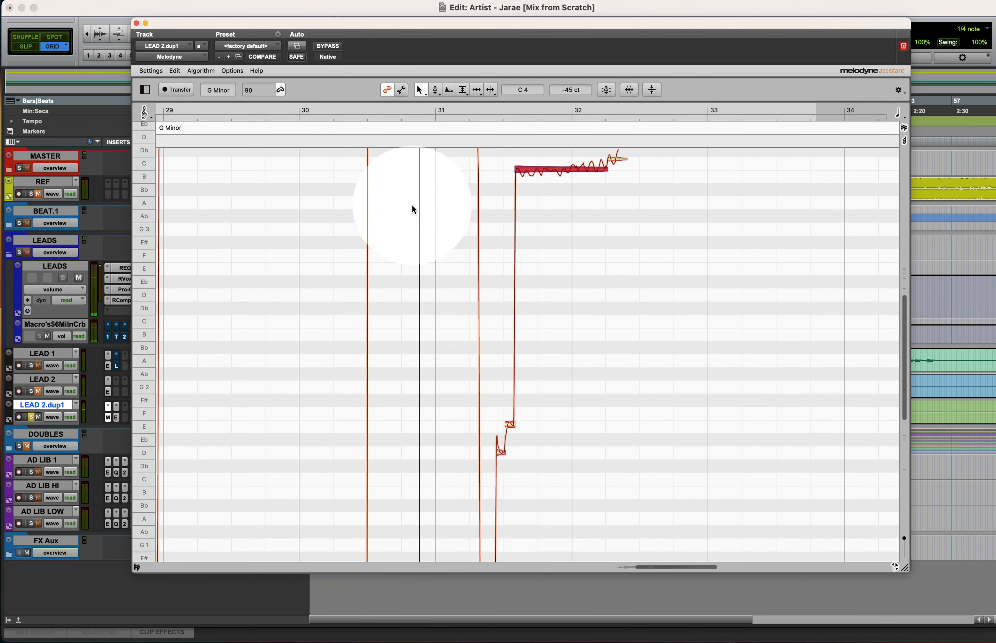
pyautogui.moveTo(501, 266); pyautogui.dragTo(501, 249)
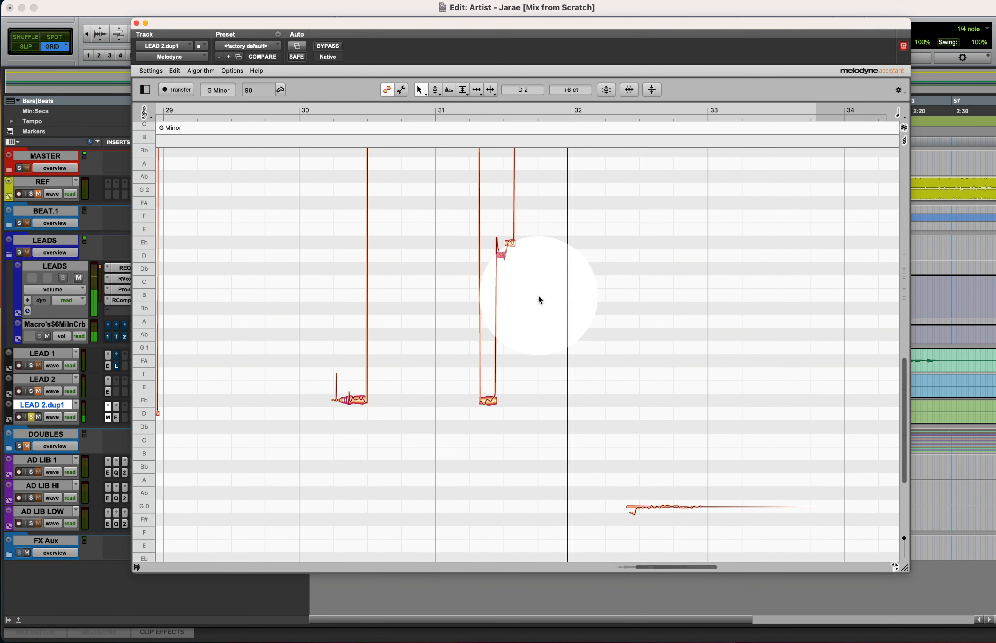
pyautogui.moveTo(538, 294); pyautogui.dragTo(434, 243)
pyautogui.click(434, 243)
pyautogui.hscroll(-5, 576, 241)
pyautogui.scroll(4, 639, 241)
pyautogui.scroll(4, 640, 242)
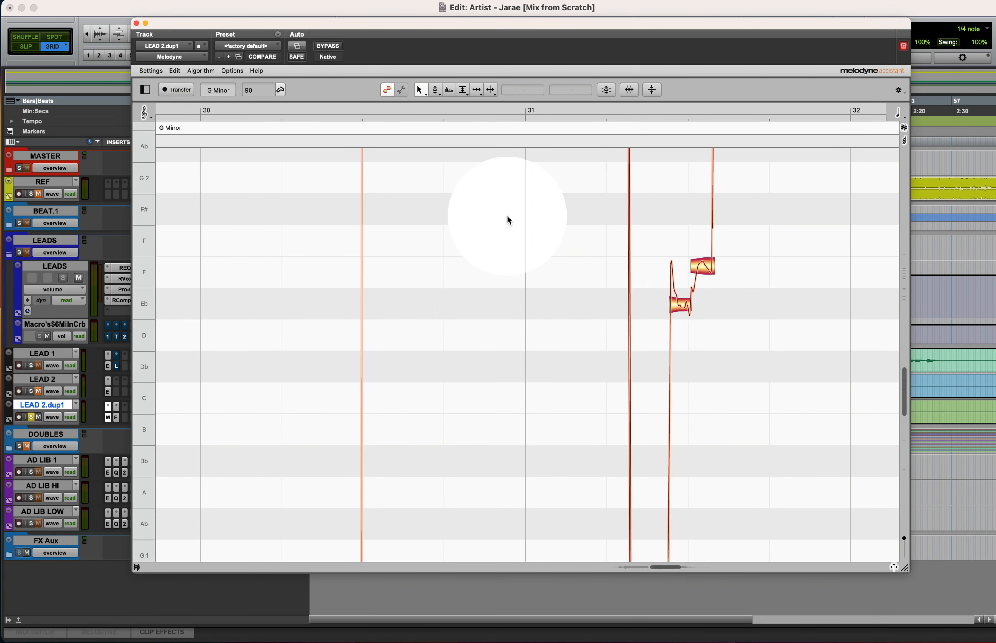
# - Adjust the pitch variation of the short E note past bar 31 to 91% in Melodyne
pyautogui.rightClick(586, 278)
pyautogui.click(643, 287)
pyautogui.scroll(-3, 687, 272)
pyautogui.scroll(4, 687, 272)
pyautogui.rightClick(705, 282)
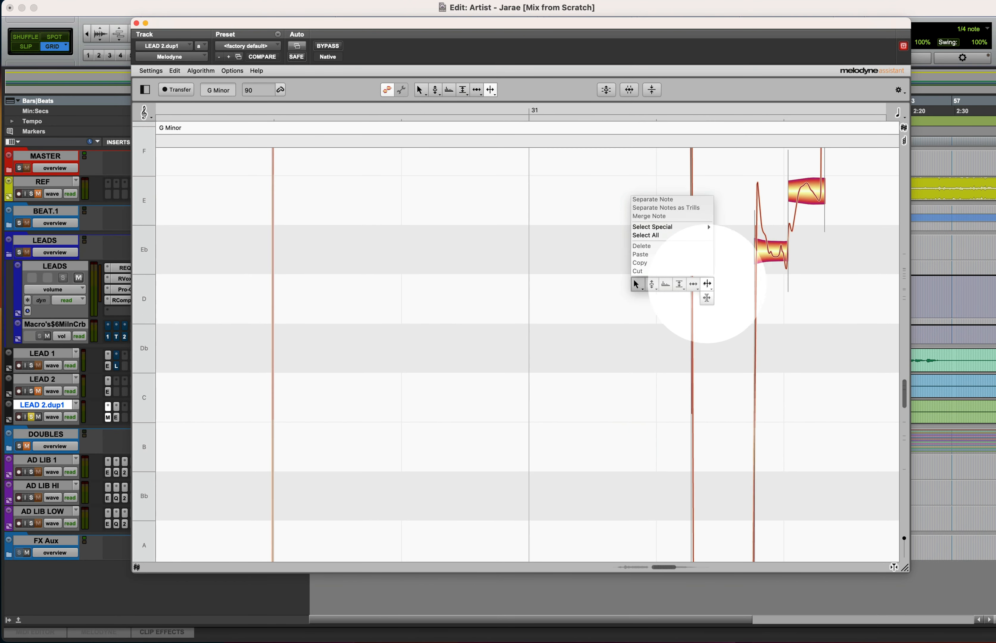
pyautogui.click(704, 282)
pyautogui.hscroll(5, 686, 272)
pyautogui.moveTo(535, 240); pyautogui.dragTo(497, 270)
pyautogui.rightClick(432, 228)
pyautogui.click(378, 230)
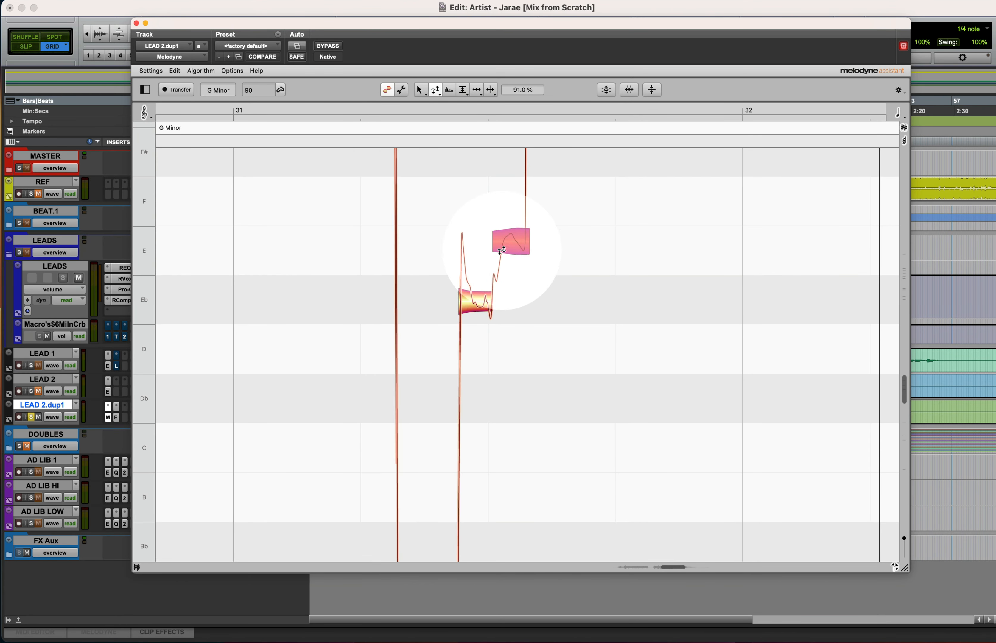
# - Adjust the short Eb note past bar 31, split it in two near its start and play it back
pyautogui.click(469, 297)
pyautogui.press('space')
pyautogui.press('space')
pyautogui.moveTo(469, 309); pyautogui.dragTo(468, 321)
pyautogui.press('space')
pyautogui.press('F6')
pyautogui.doubleClick(470, 309)
pyautogui.press('space')
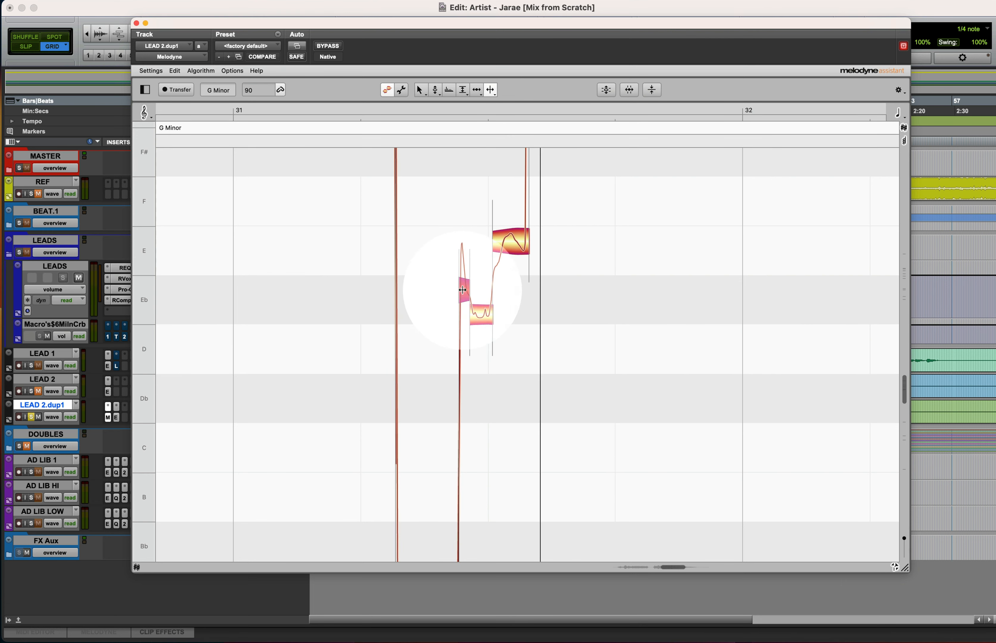
# - Lower the first slice of the split note to Eb 2, +20 cents, and audition it
pyautogui.scroll(5, 510, 334)
pyautogui.press('F2')
pyautogui.press('F2')
pyautogui.moveTo(368, 318); pyautogui.dragTo(366, 341)
pyautogui.press('space')
pyautogui.click(233, 331)
pyautogui.scroll(-3, 232, 330)
pyautogui.press('F1')
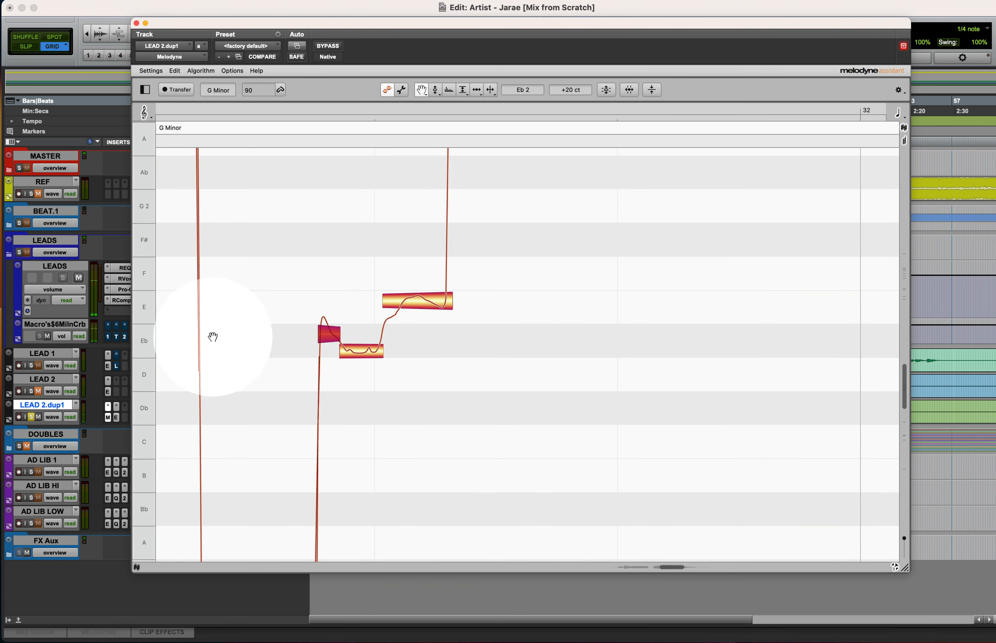
# - Lower the first slice slightly more, raise the second slice to Eb 2 at -11 cents and play the result
pyautogui.hscroll(5, 214, 337)
pyautogui.moveTo(715, 568); pyautogui.dragTo(673, 567)
pyautogui.hscroll(5, 357, 319)
pyautogui.moveTo(356, 319); pyautogui.dragTo(899, 343)
pyautogui.rightClick(268, 189)
pyautogui.click(287, 276)
pyautogui.moveTo(398, 321); pyautogui.dragTo(398, 332)
pyautogui.moveTo(445, 346); pyautogui.dragTo(444, 335)
pyautogui.press('space')
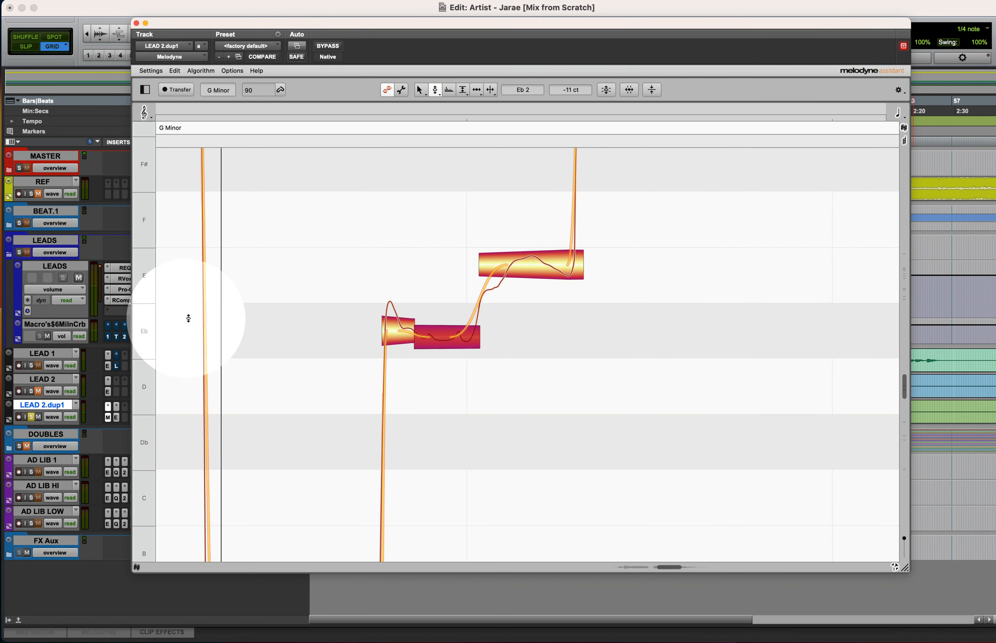
# - Audition the phrase leading into bar 31 and nudge the F note slightly down in pitch
pyautogui.click(532, 267)
pyautogui.rightClick(526, 312)
pyautogui.click(557, 384)
pyautogui.moveTo(557, 334); pyautogui.dragTo(596, 343)
pyautogui.doubleClick(193, 108)
pyautogui.rightClick(235, 178)
pyautogui.click(253, 264)
pyautogui.doubleClick(176, 108)
pyautogui.moveTo(260, 213)
pyautogui.mouseDown()
pyautogui.moveTo(260, 198)
pyautogui.moveTo(261, 216)
pyautogui.mouseUp()
pyautogui.click(225, 183)
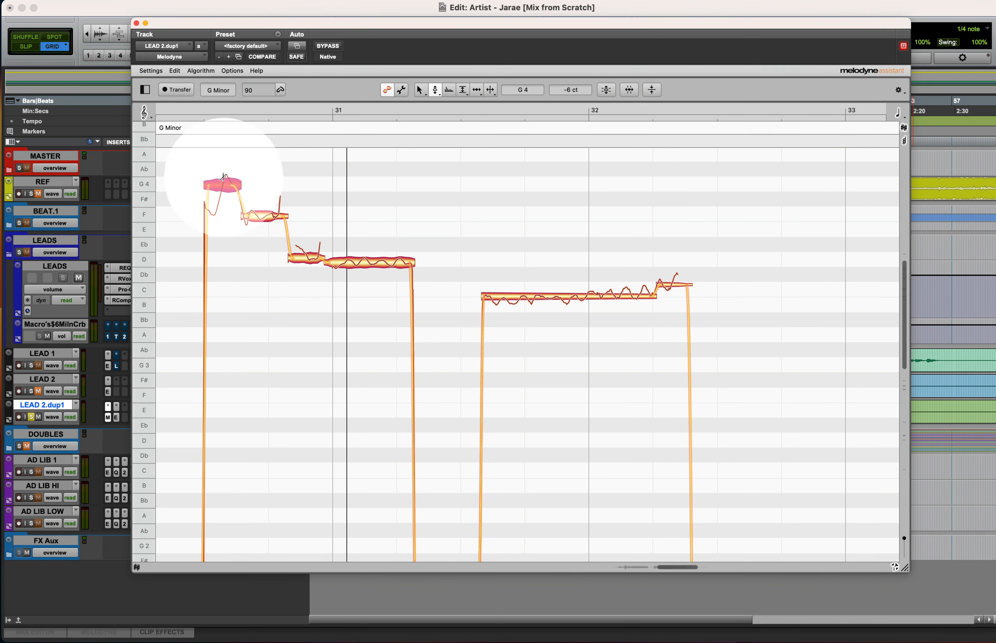
# - Reduce the pitch modulation of the long C note before bar 32 to 59% and listen back
pyautogui.doubleClick(202, 109)
pyautogui.click(300, 258)
pyautogui.click(494, 297)
pyautogui.doubleClick(310, 110)
pyautogui.moveTo(494, 298); pyautogui.dragTo(503, 322)
pyautogui.press('space')
pyautogui.rightClick(548, 296)
pyautogui.click(569, 317)
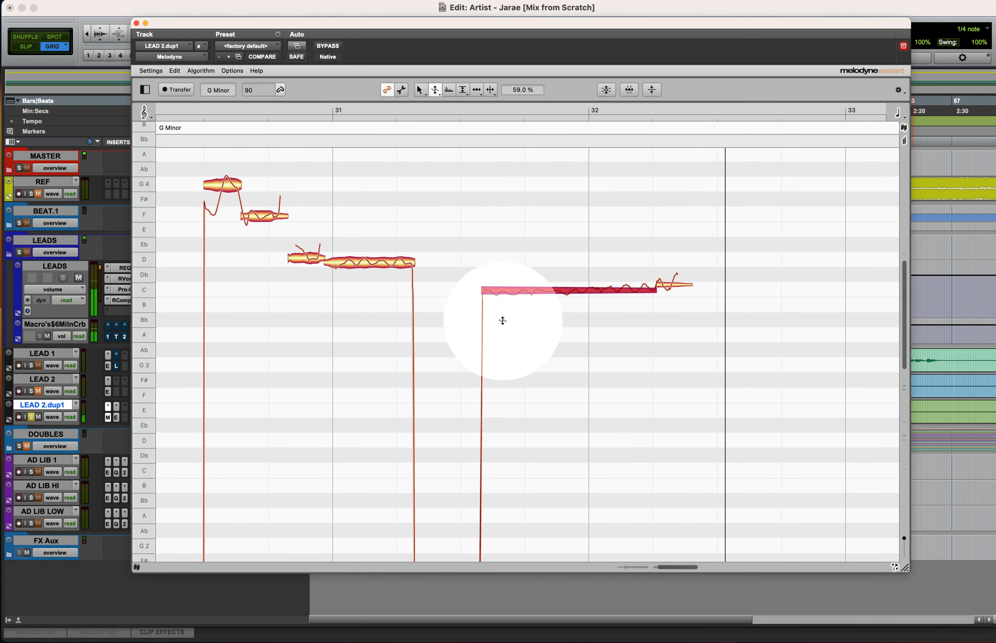
# - Split the long C note in two just before bar 32 and audition the passage again
pyautogui.rightClick(554, 276)
pyautogui.click(630, 270)
pyautogui.doubleClick(572, 293)
pyautogui.rightClick(559, 269)
pyautogui.click(579, 263)
pyautogui.click(599, 288)
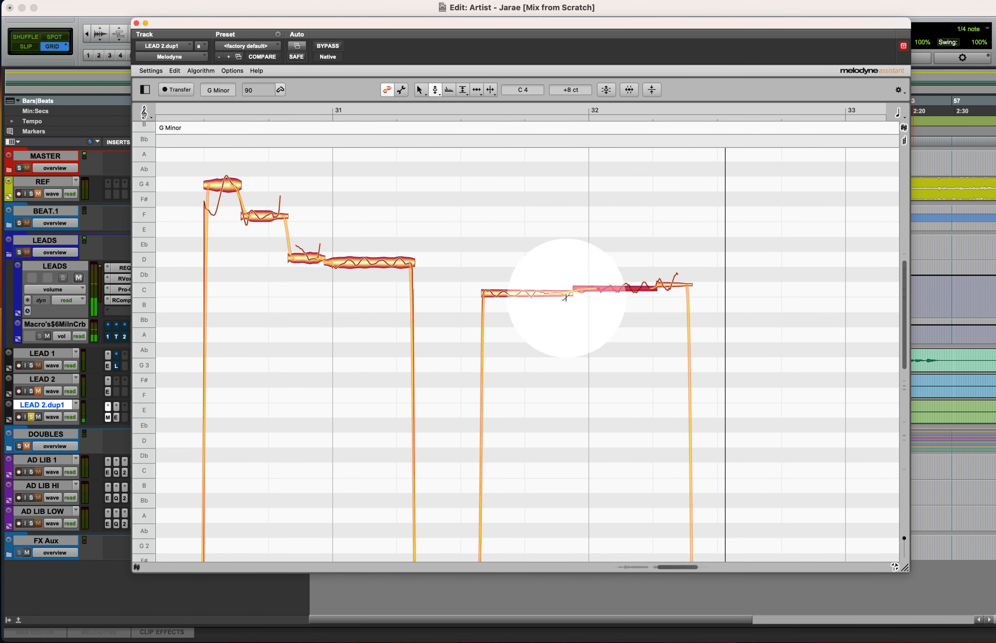
pyautogui.click(519, 293)
pyautogui.doubleClick(309, 109)
pyautogui.scroll(-10, 448, 339)
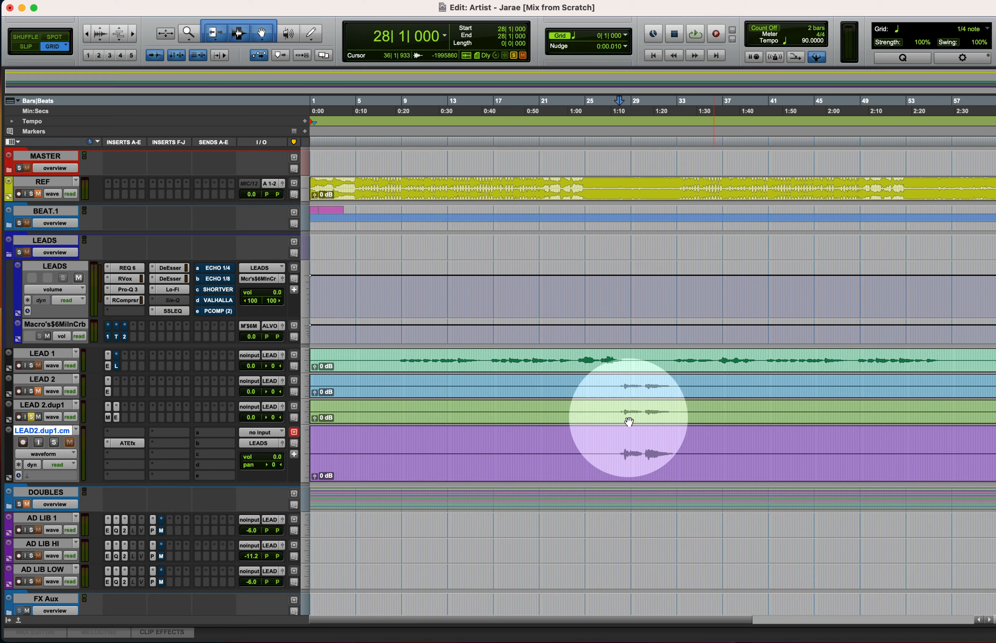
# - Delete the LEAD 2.dup1 track together with its active clips
pyautogui.rightClick(42, 405)
pyautogui.click(84, 498)
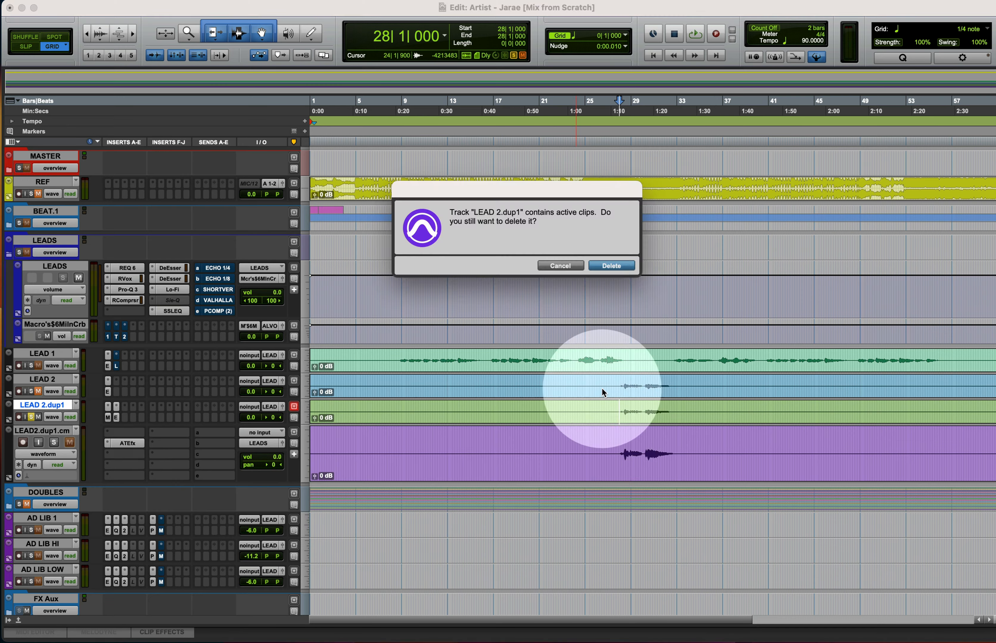
pyautogui.press('Return')
# - Trim the committed LEAD2.dup1.cm clip and move its tuned tail after bar 31 onto LEAD 2
pyautogui.click(677, 415)
pyautogui.press('s')
pyautogui.press('t')
pyautogui.press('t')
pyautogui.click(562, 414)
pyautogui.press('space')
pyautogui.moveTo(615, 439); pyautogui.dragTo(587, 396)
# - Mute the leftover LEAD2.dup1.cm clip, unmute the LEAD 2 track and play it from bar 28
pyautogui.click(446, 391)
pyautogui.press('super+m')
pyautogui.click(485, 439)
pyautogui.press('super+m')
pyautogui.click(39, 392)
pyautogui.click(438, 382)
pyautogui.press('space')
pyautogui.press('space')
# - Audition the LEAD 2 edit from bar 31 and undo the -0.1 dB gain change on the tuned clip
pyautogui.click(573, 381)
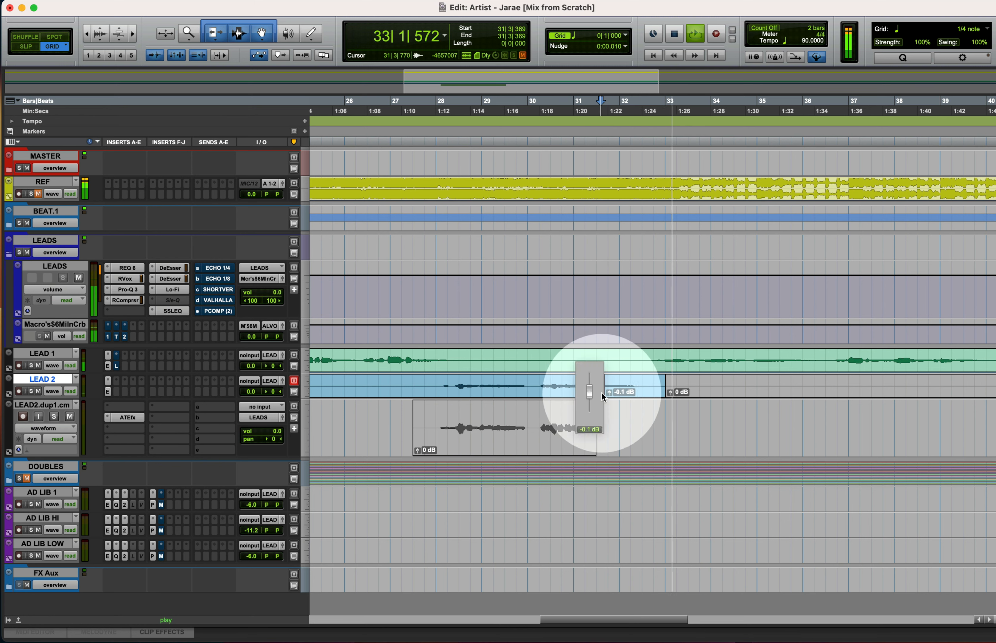
pyautogui.click(573, 382)
pyautogui.press('space')
pyautogui.press('space')
pyautogui.press('space')
pyautogui.press('space')
pyautogui.press('super+z')
pyautogui.press('space')
pyautogui.click(584, 383)
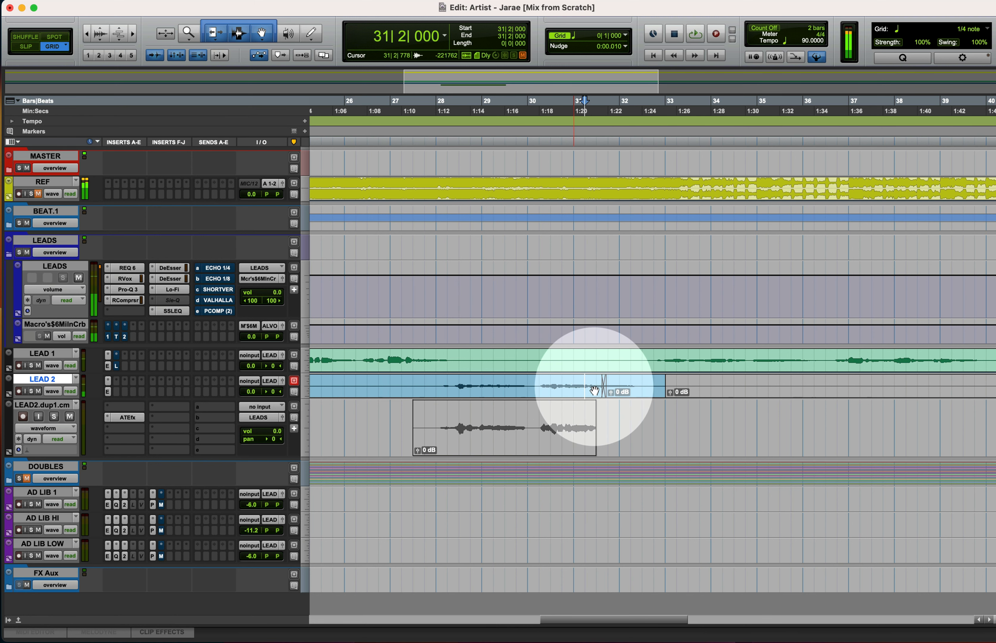
# - Try shifting the crossfade between the LEAD 2 clips earlier, around bar 31, beat 3, and play across it
pyautogui.click(449, 381)
pyautogui.press('space')
pyautogui.press('t')
pyautogui.press('t')
pyautogui.press('t')
pyautogui.press('t')
pyautogui.moveTo(540, 396); pyautogui.dragTo(503, 396)
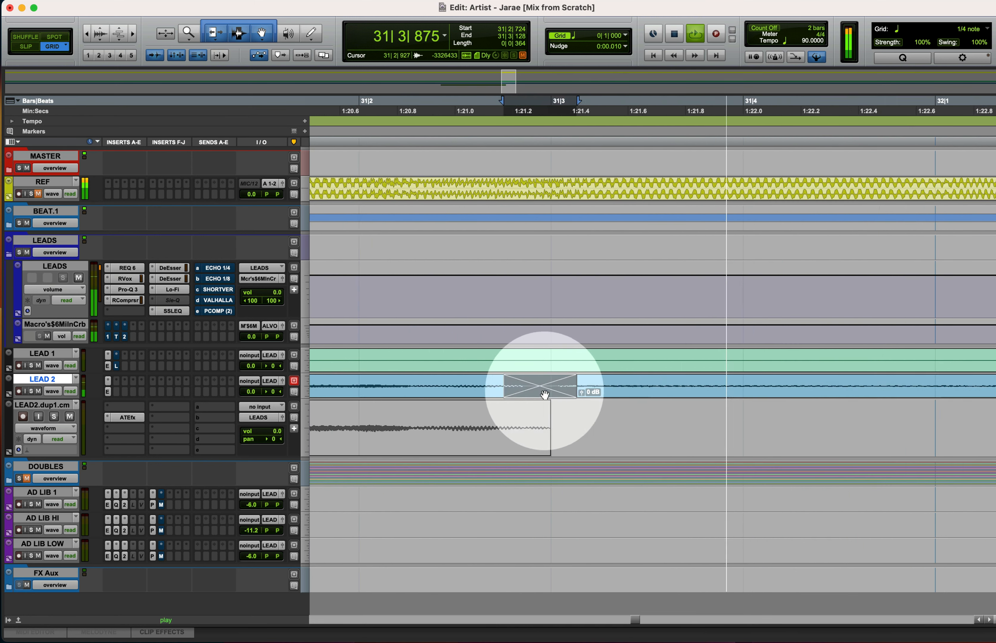
pyautogui.press('space')
pyautogui.press('r')
pyautogui.press('r')
pyautogui.press('r')
pyautogui.press('space')
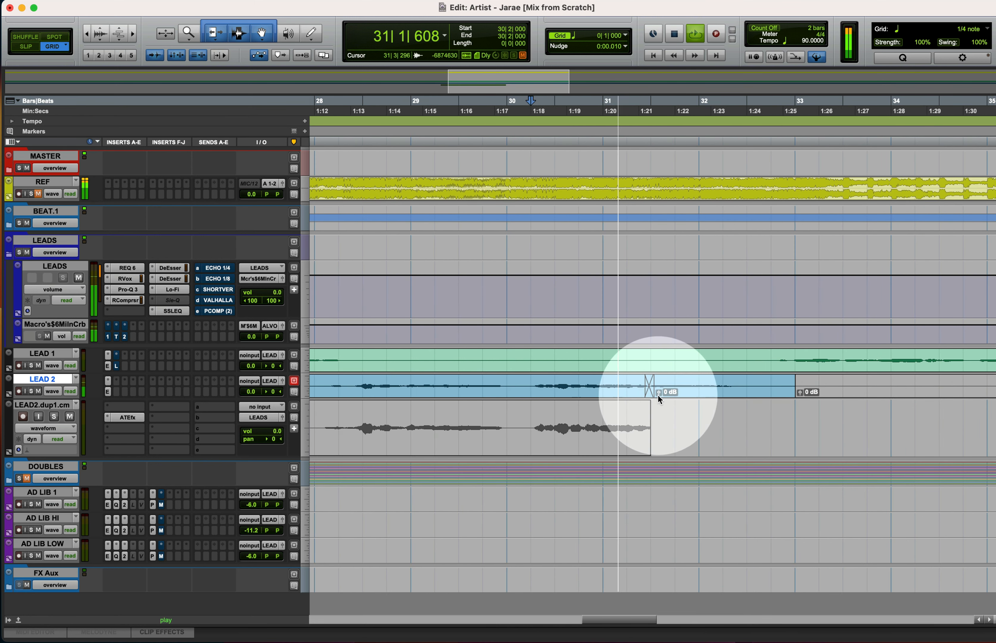
# - Move the LEAD 2 crossfade later, between beats 3 and 4 of bar 31, and play from bar 31
pyautogui.moveTo(653, 396); pyautogui.dragTo(698, 380)
pyautogui.press('space')
pyautogui.click(666, 394)
pyautogui.press('t')
pyautogui.press('t')
pyautogui.press('t')
pyautogui.press('r')
pyautogui.press('r')
pyautogui.press('r')
pyautogui.click(598, 382)
pyautogui.press('space')
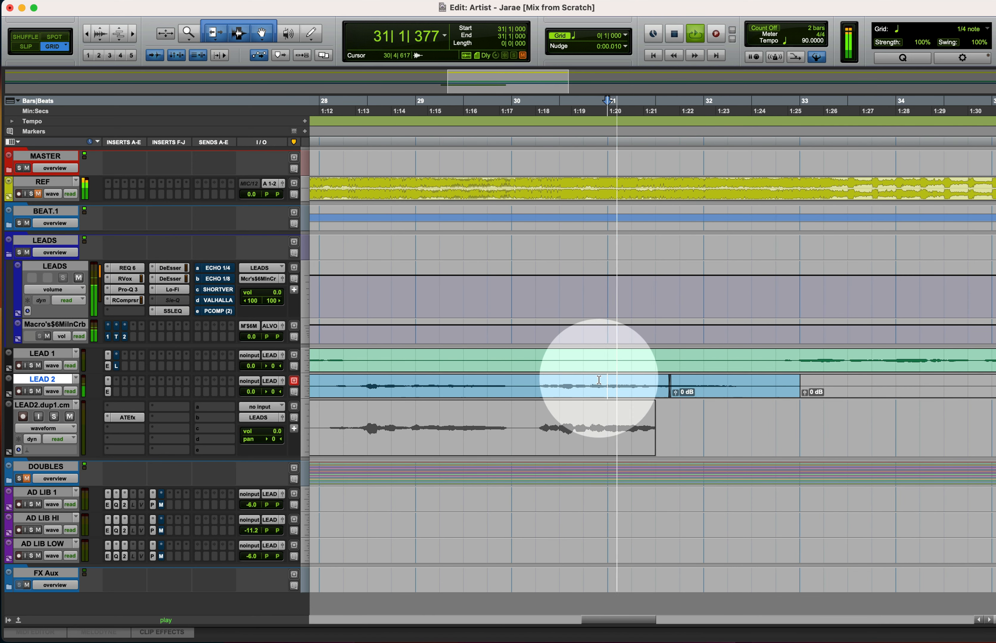
# - Stop playback and fine-adjust the LEAD 2 clip boundary in bar 31 slightly later
pyautogui.press('t')
pyautogui.press('t')
pyautogui.press('space')
pyautogui.moveTo(917, 393); pyautogui.dragTo(949, 389)
pyautogui.click(751, 393)
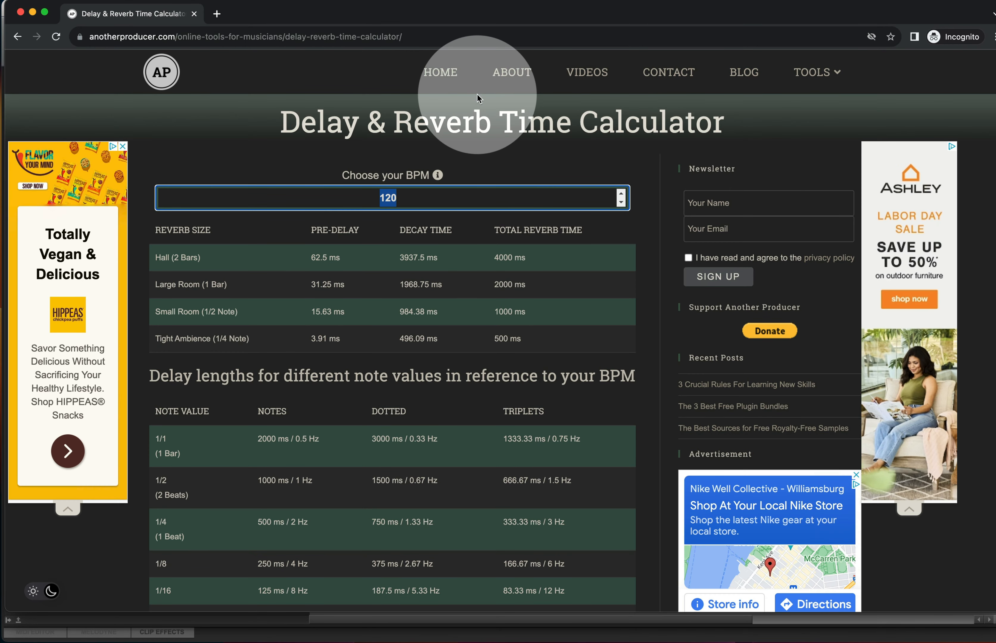
# - Set the Delay & Reverb Time Calculator's BPM to 90 and check the Hall (2 Bars) pre-delay and decay time
pyautogui.write('90')
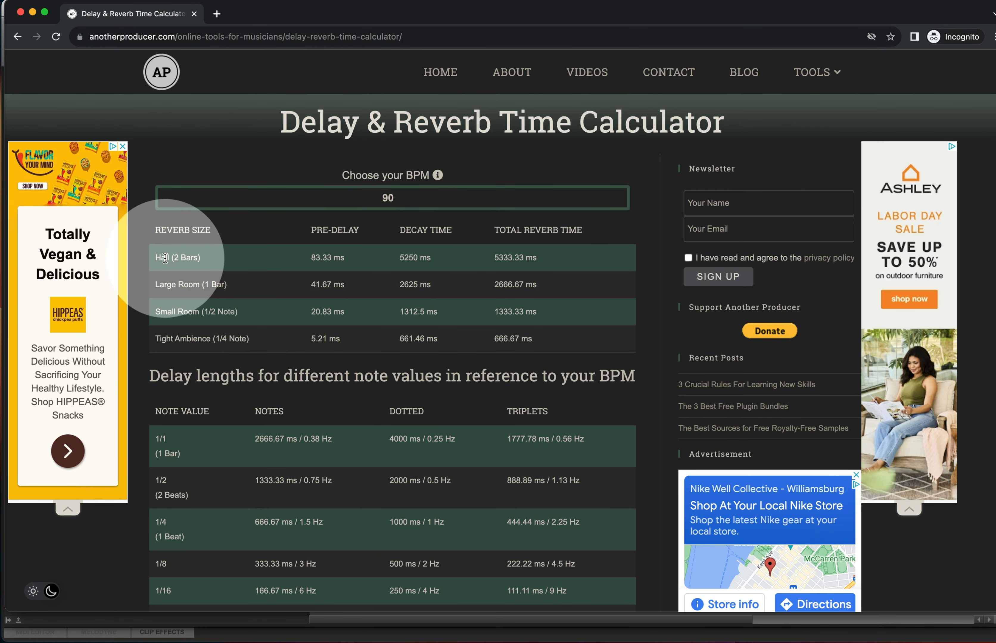
pyautogui.moveTo(205, 256); pyautogui.dragTo(177, 256)
pyautogui.click(187, 249)
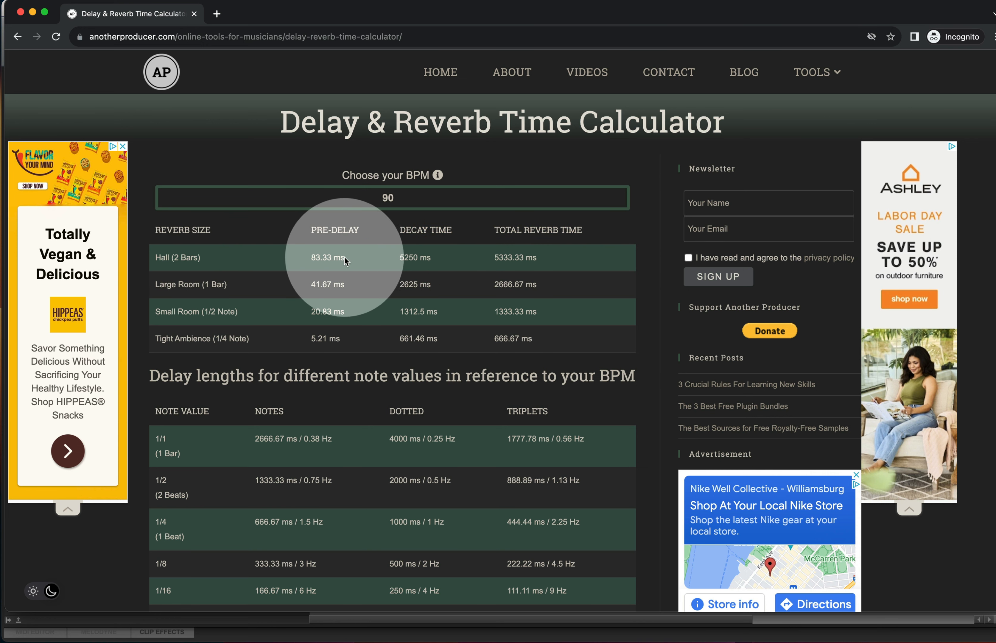
pyautogui.moveTo(310, 259); pyautogui.dragTo(357, 261)
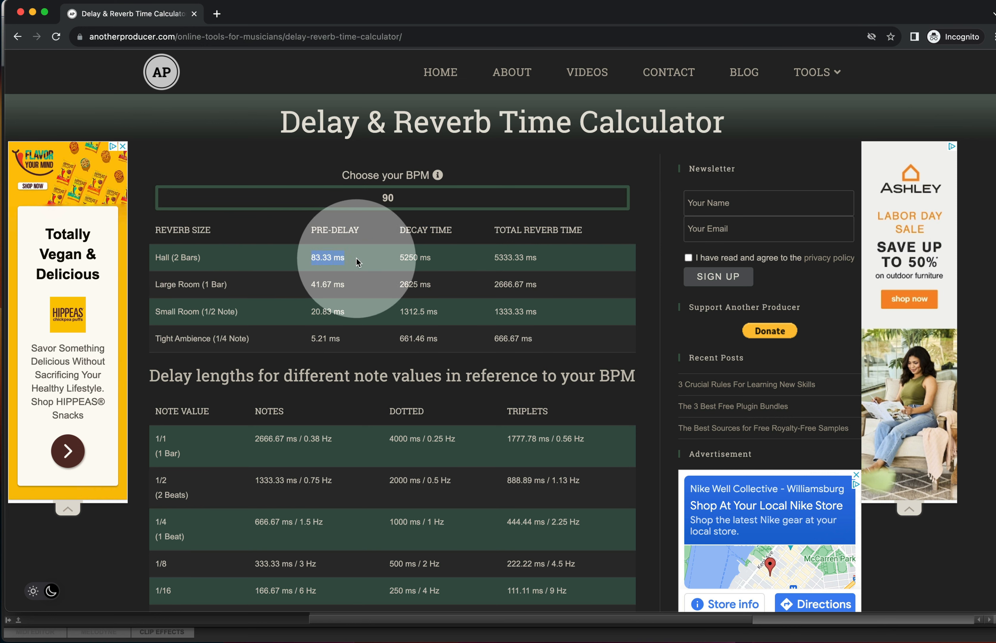
pyautogui.moveTo(439, 253); pyautogui.dragTo(392, 258)
# - Switch back to Pro Tools, try an 83.33 ms predelay on the VALHALLA track's reverb, and set its decay to 5.25 s
pyautogui.press('super+Tab')
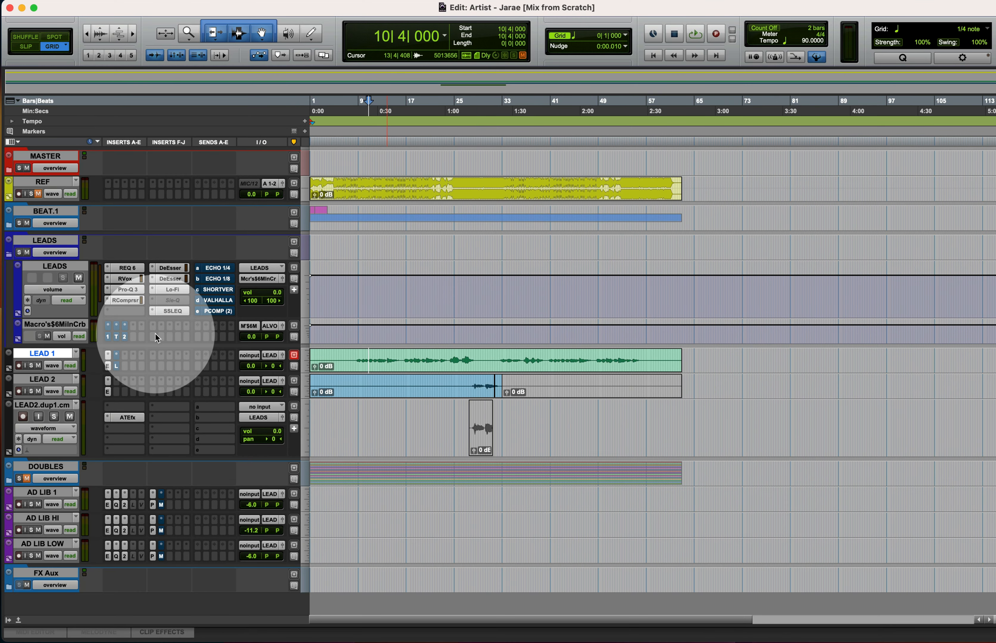
pyautogui.click(9, 590)
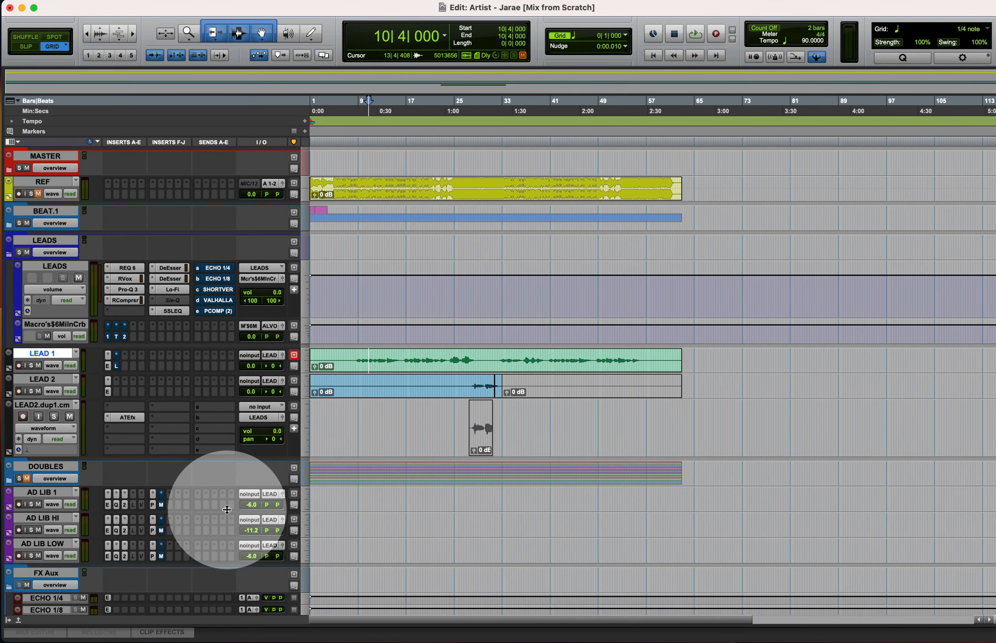
pyautogui.click(110, 510)
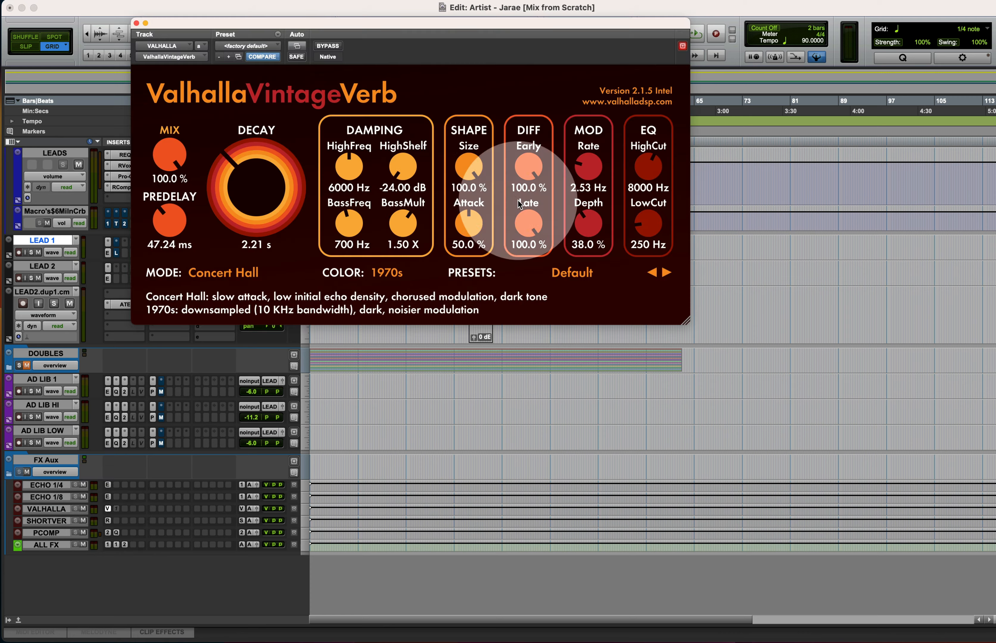
pyautogui.click(164, 245)
pyautogui.write('83')
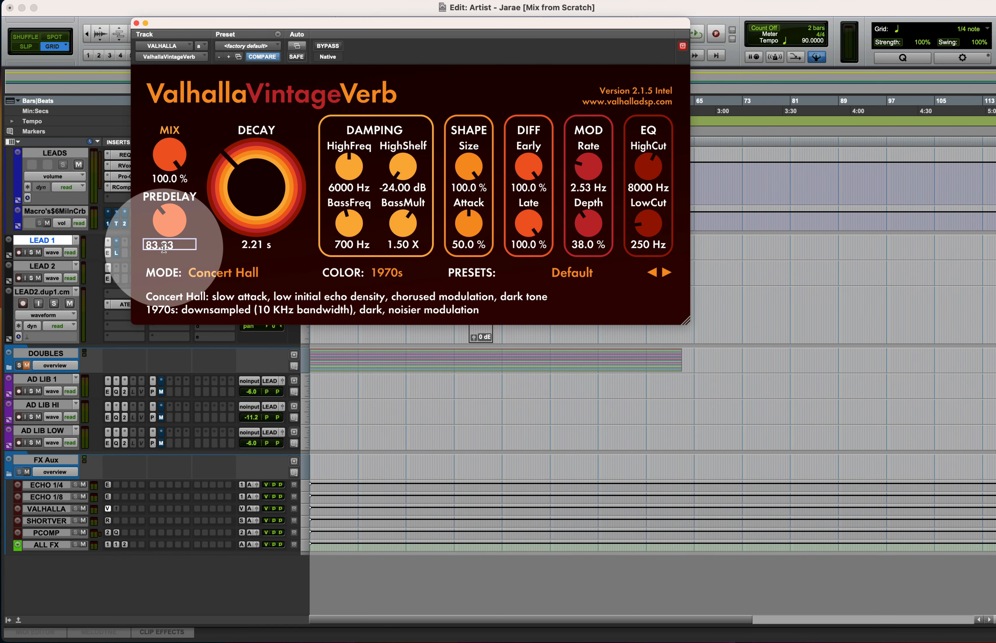
pyautogui.write('.33')
pyautogui.press('Return')
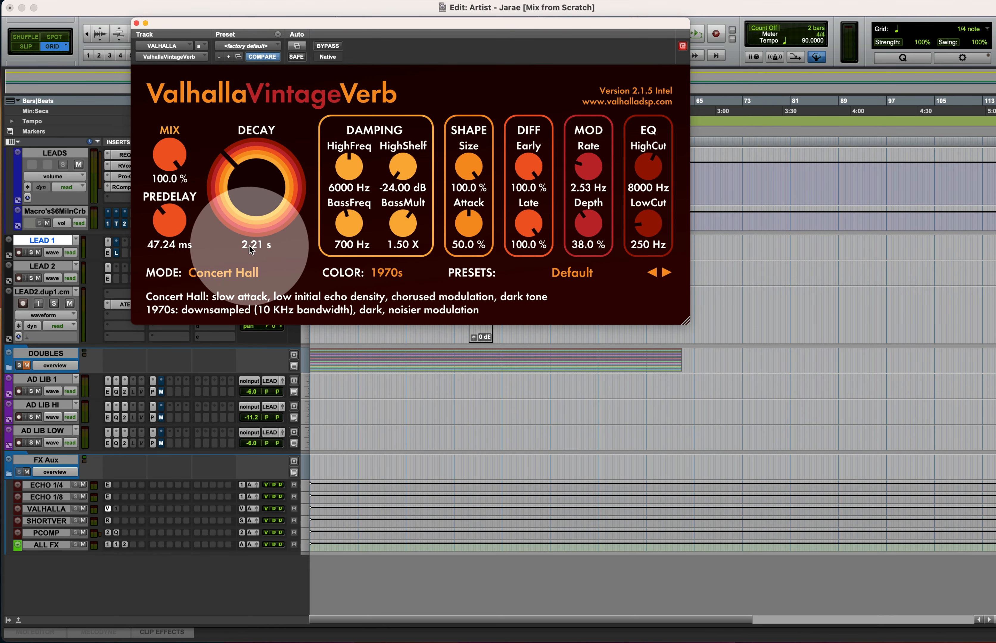
pyautogui.write('5.26')
pyautogui.press('Return')
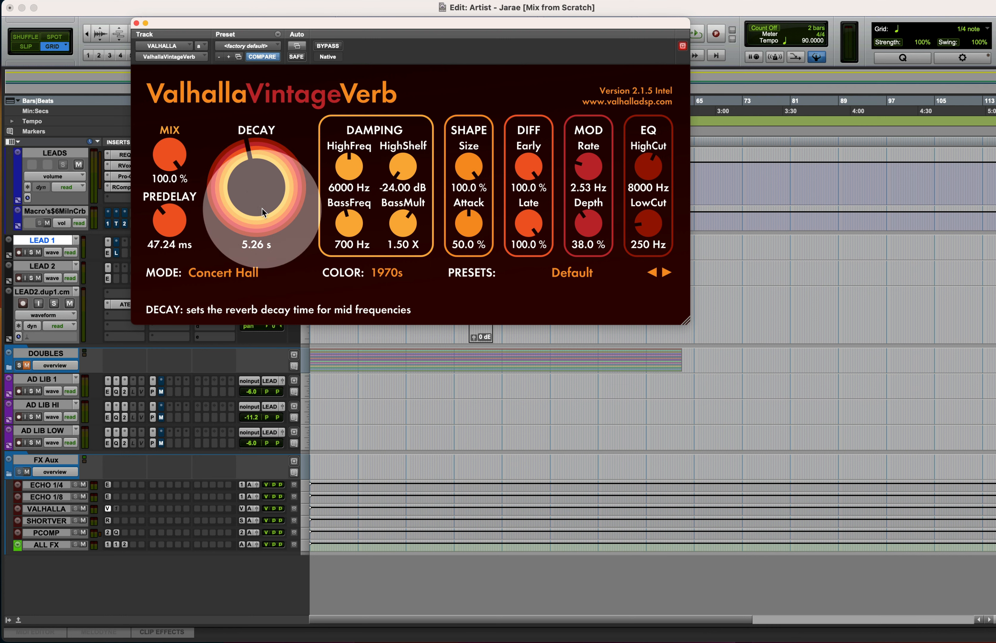
# - Look over the VALHALLA reverb's modes, keep Concert Hall, and set the low cut to 790 Hz
pyautogui.click(245, 273)
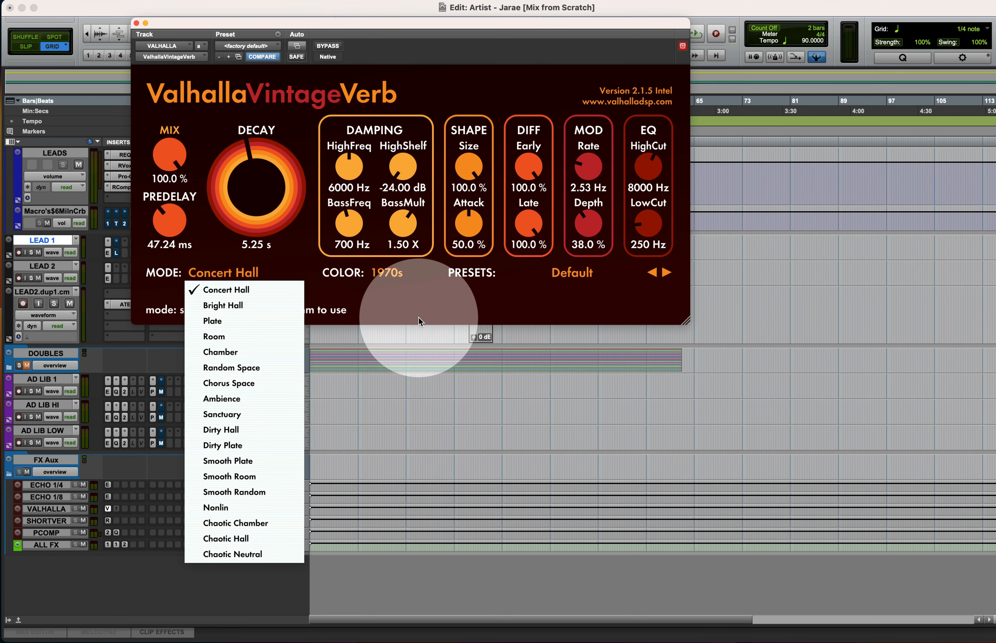
pyautogui.click(443, 322)
pyautogui.moveTo(648, 222); pyautogui.dragTo(647, 171)
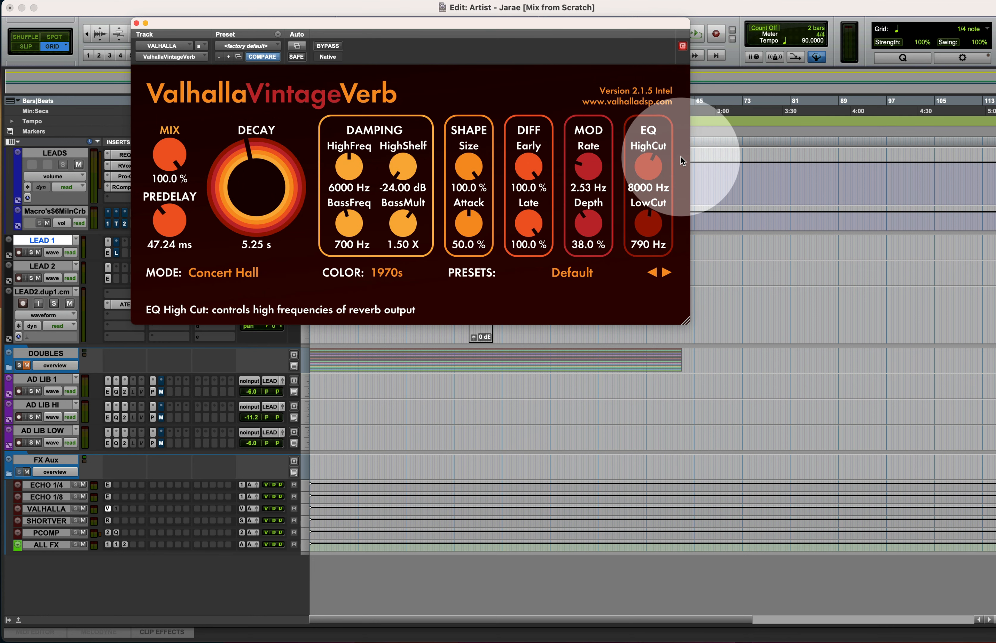
pyautogui.press('super+w')
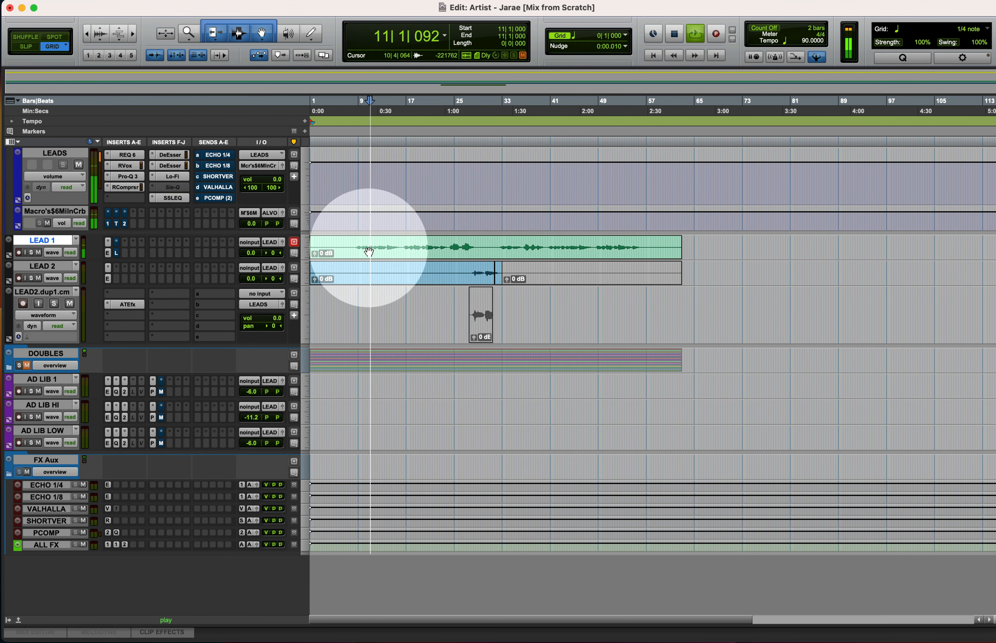
# - Lower the LEADS send to SHORT VERB to about -18.5 dB and stop playback
pyautogui.click(219, 177)
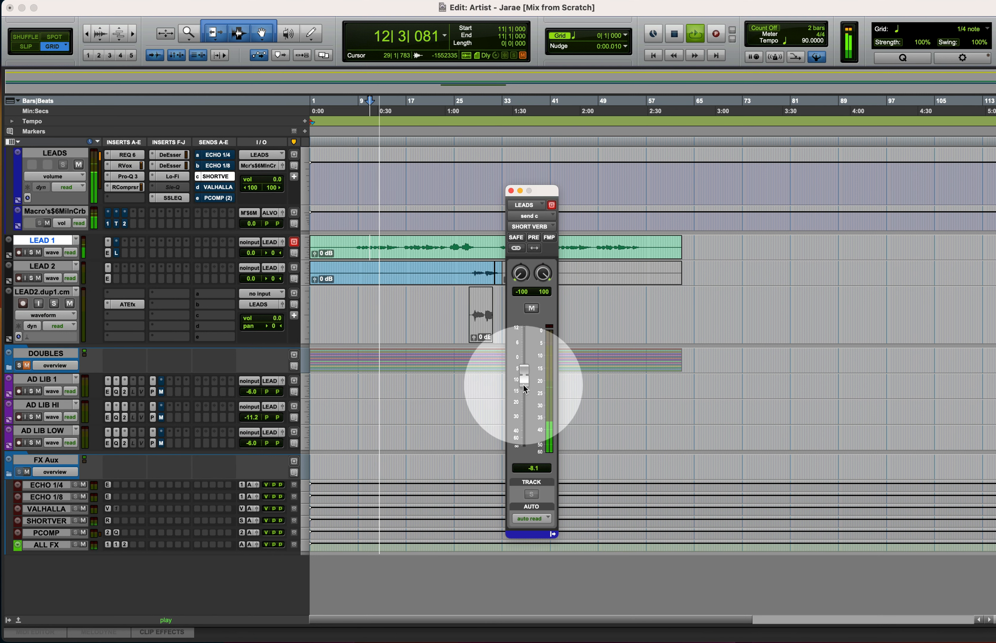
pyautogui.moveTo(526, 389); pyautogui.dragTo(526, 427)
pyautogui.press('space')
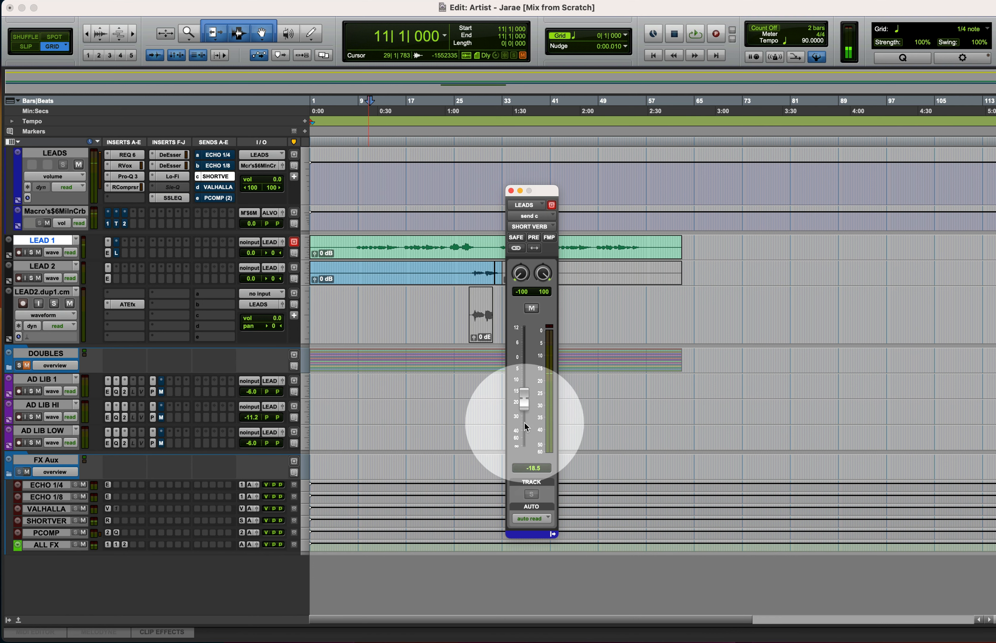
# - Inspect the FabFilter Pro-R on the SHORT VERB track and browse its presets without changing the current one
pyautogui.click(107, 521)
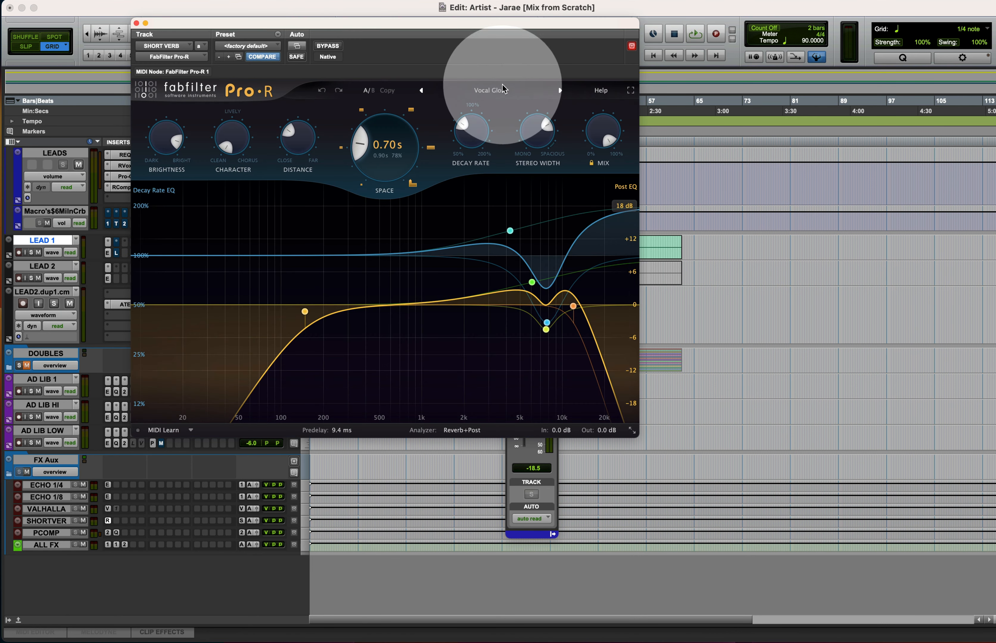
pyautogui.click(502, 85)
pyautogui.moveTo(477, 119)
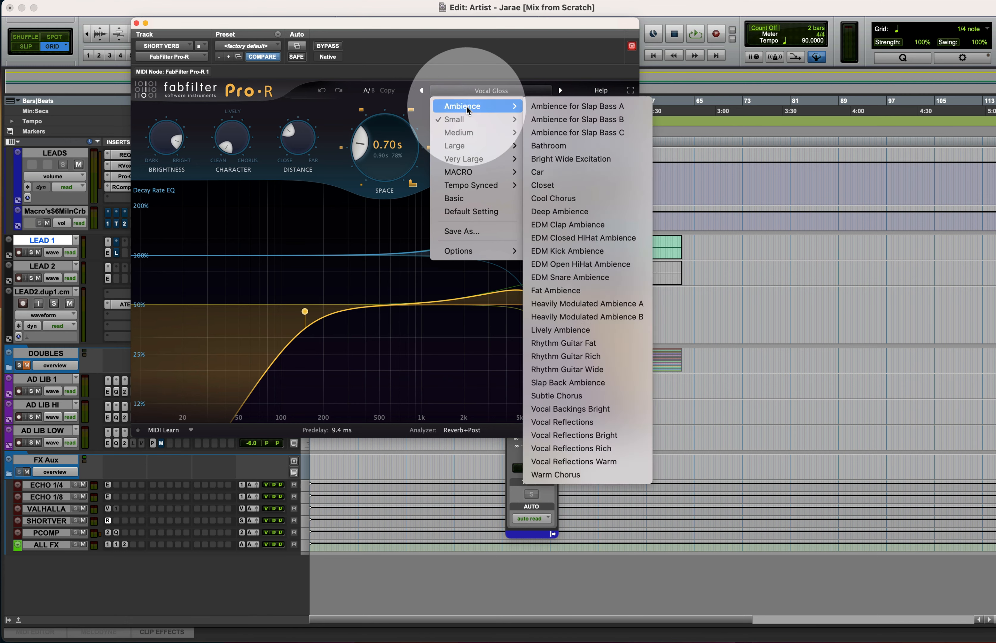
pyautogui.click(536, 45)
pyautogui.press('ctrl+alt+super+w')
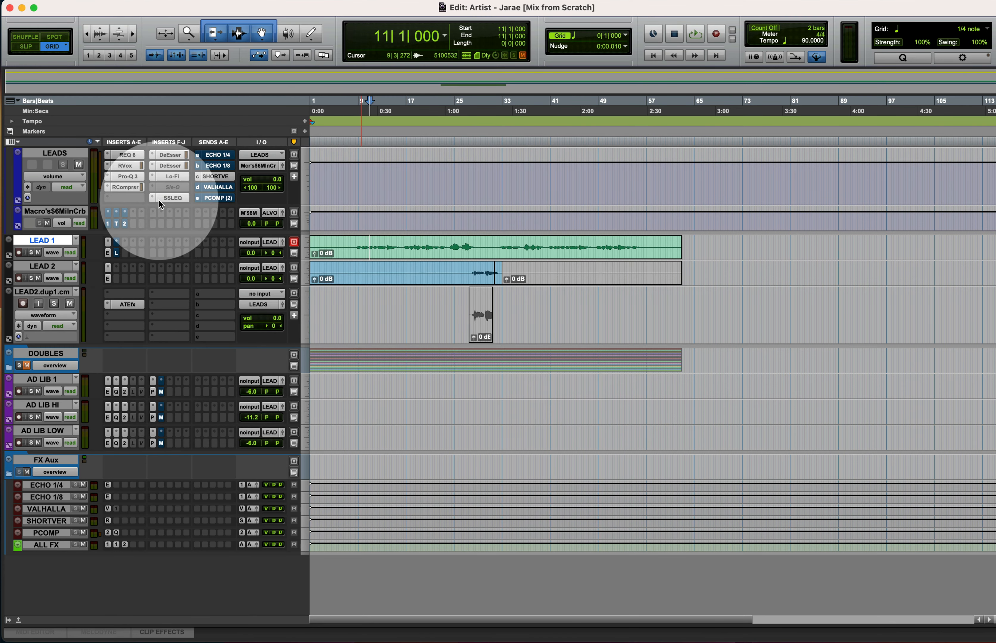
pyautogui.click(107, 521)
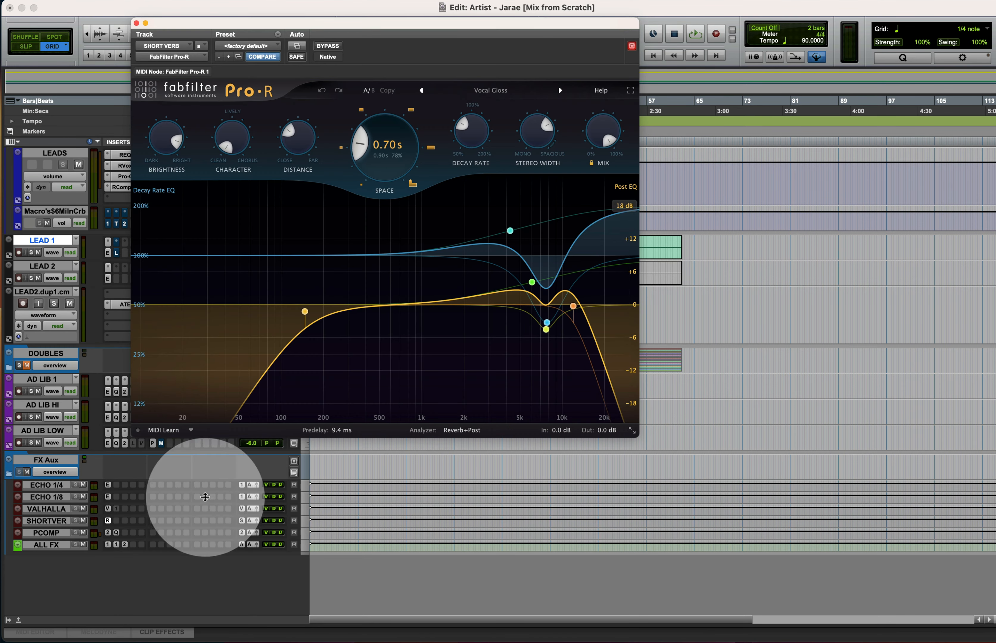
pyautogui.press('ctrl+alt+super+w')
# - Fine-tune the LEADS send to SHORT VERB to about -19.5 dB during playback and toggle its mute
pyautogui.click(213, 176)
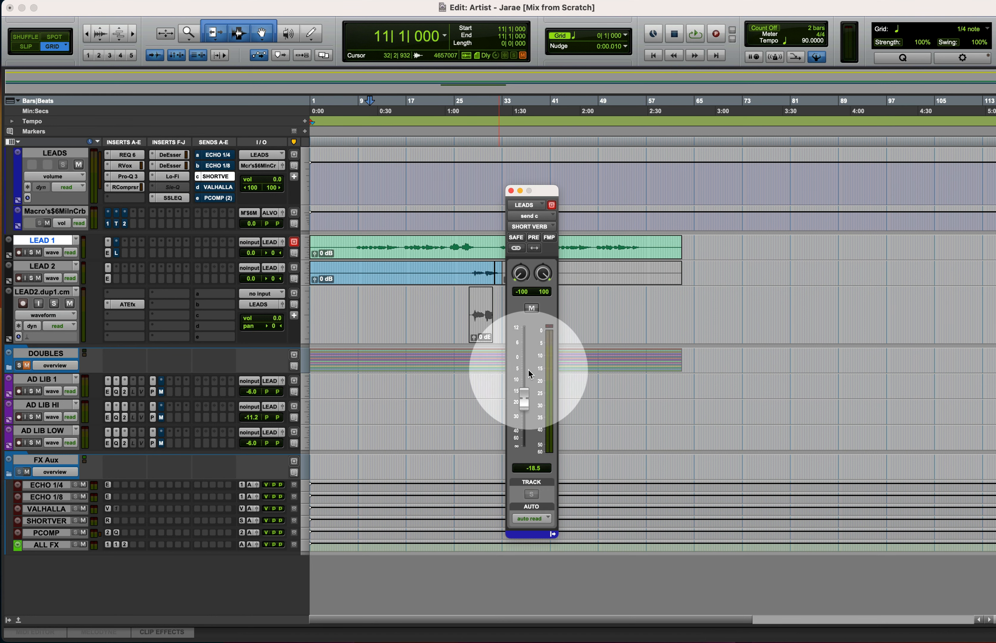
pyautogui.press('space')
pyautogui.moveTo(524, 398)
pyautogui.mouseDown()
pyautogui.moveTo(523, 349)
pyautogui.moveTo(521, 407)
pyautogui.mouseUp()
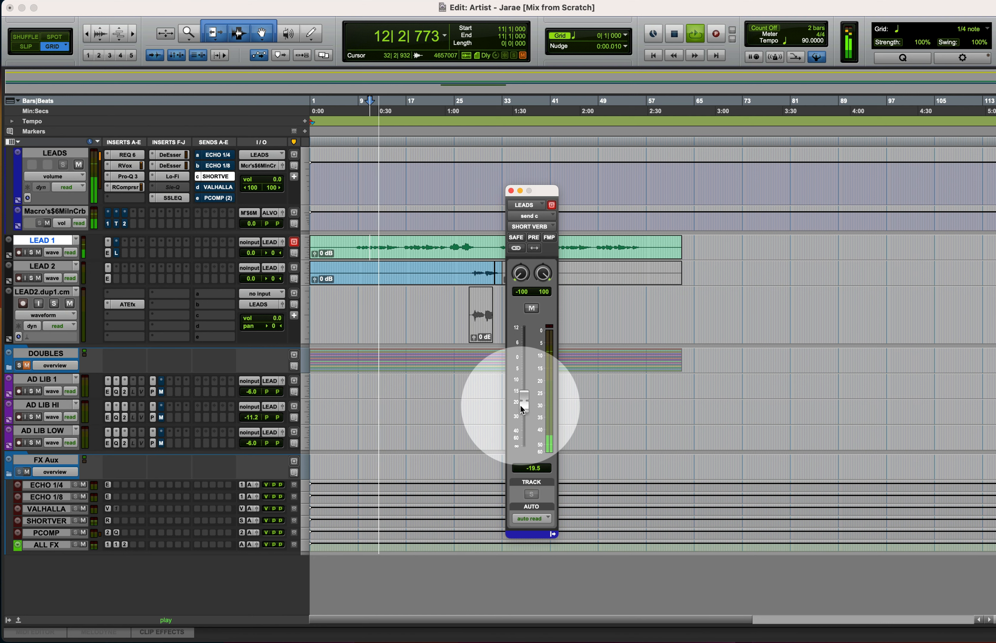
pyautogui.click(532, 309)
pyautogui.click(417, 246)
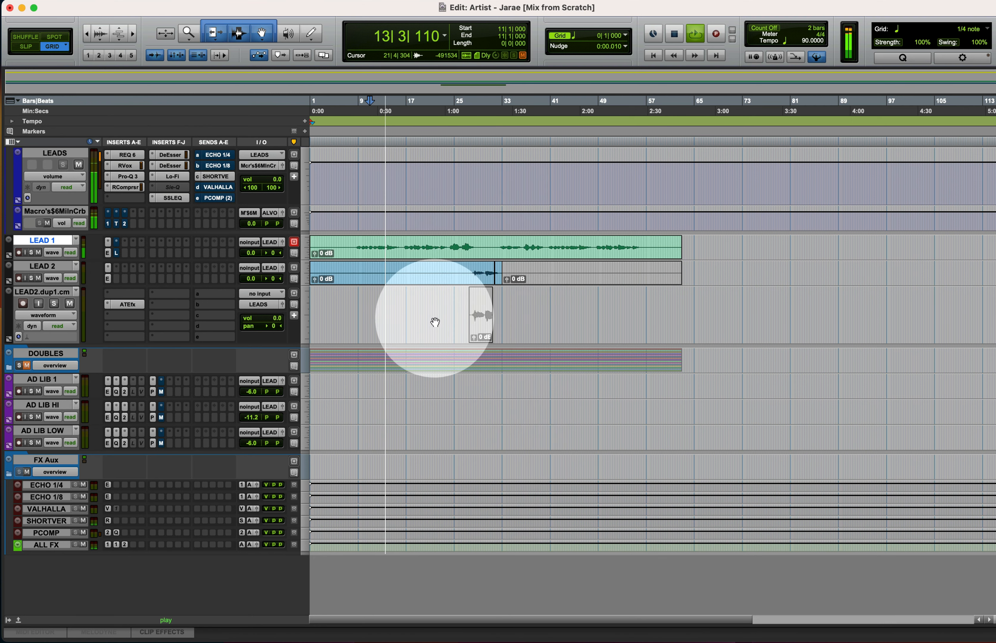
# - Play from bar 13, beat 4 and set the LEADS send to VALHALLA to about -17.9 dB
pyautogui.scroll(5, 434, 313)
pyautogui.click(387, 185)
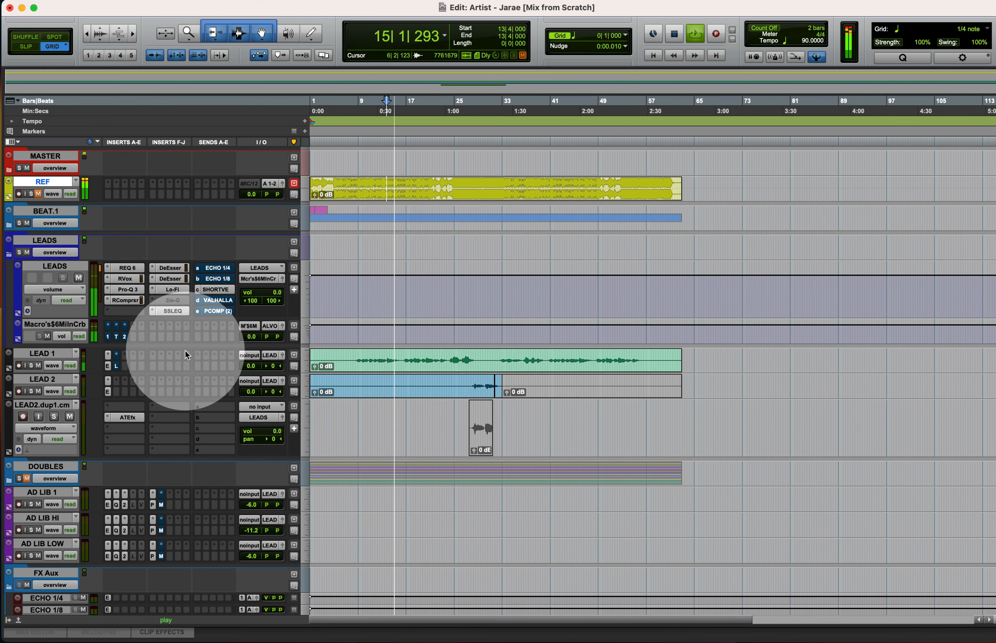
pyautogui.click(212, 300)
pyautogui.moveTo(523, 401)
pyautogui.mouseDown()
pyautogui.moveTo(526, 443)
pyautogui.moveTo(521, 387)
pyautogui.moveTo(522, 406)
pyautogui.mouseUp()
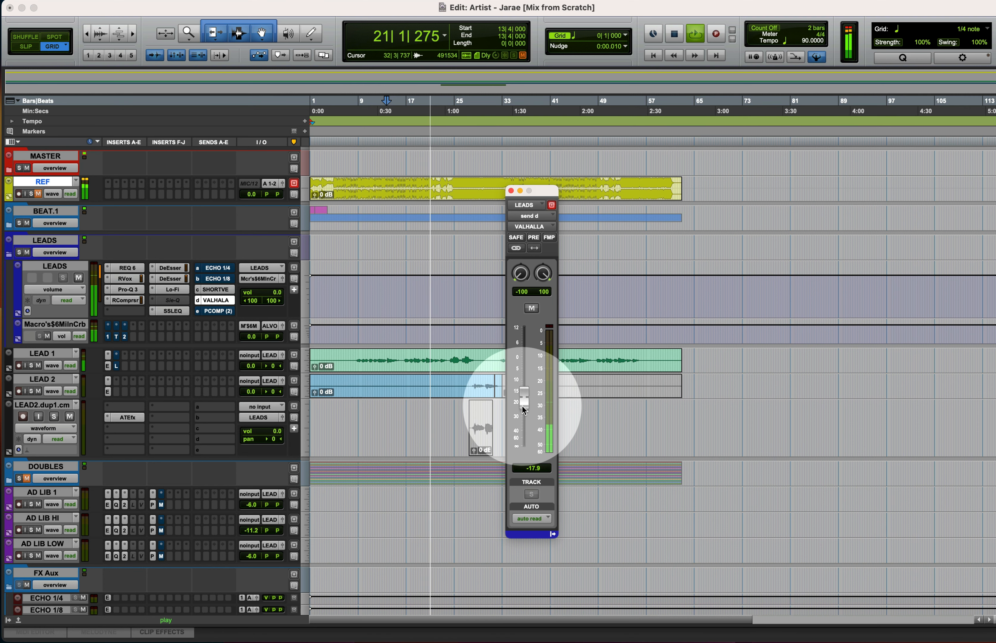
pyautogui.press('super+w')
# - Raise the VALHALLA reverb's low cut to about 930 Hz and adjust its high cut
pyautogui.scroll(-5, 136, 480)
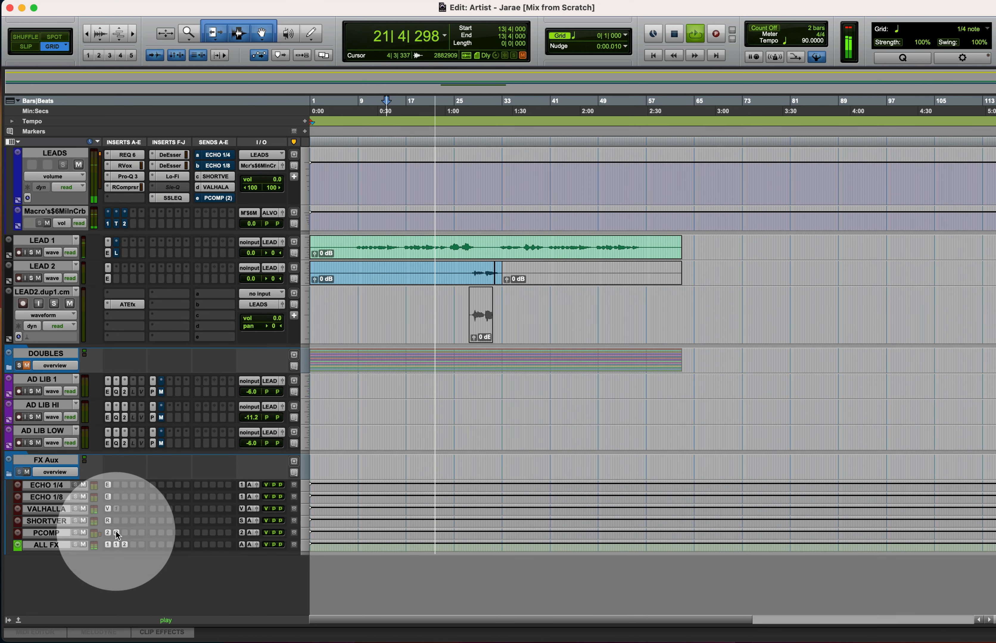
pyautogui.click(107, 509)
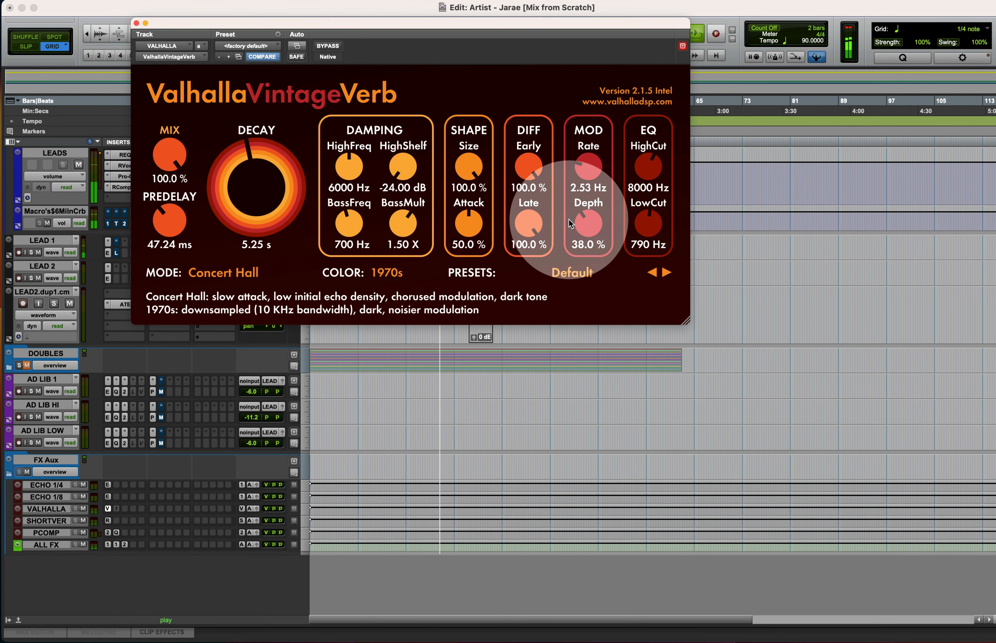
pyautogui.moveTo(646, 229); pyautogui.dragTo(645, 216)
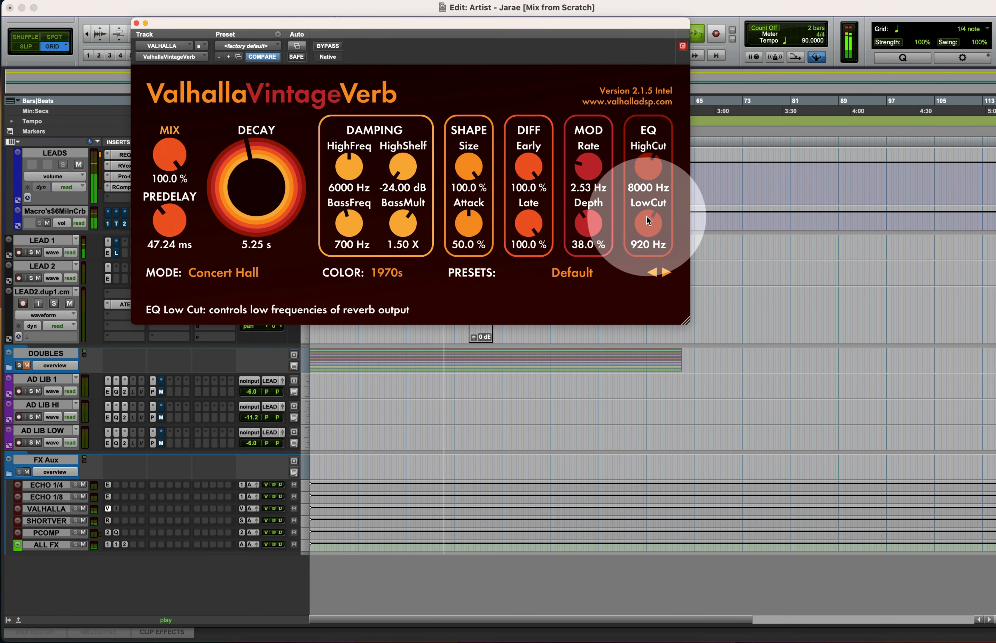
pyautogui.press('super+w')
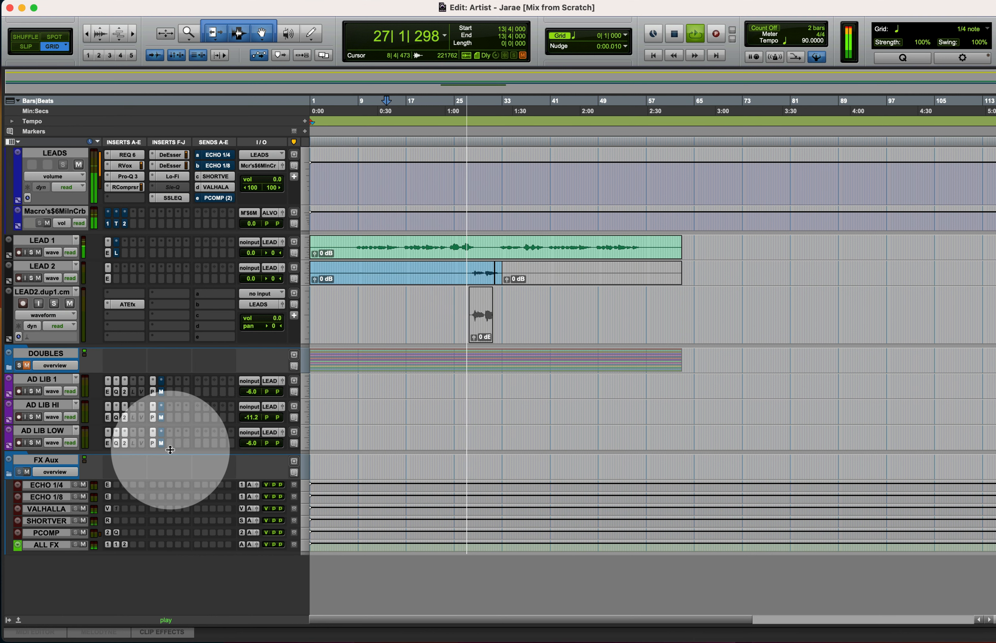
pyautogui.click(108, 509)
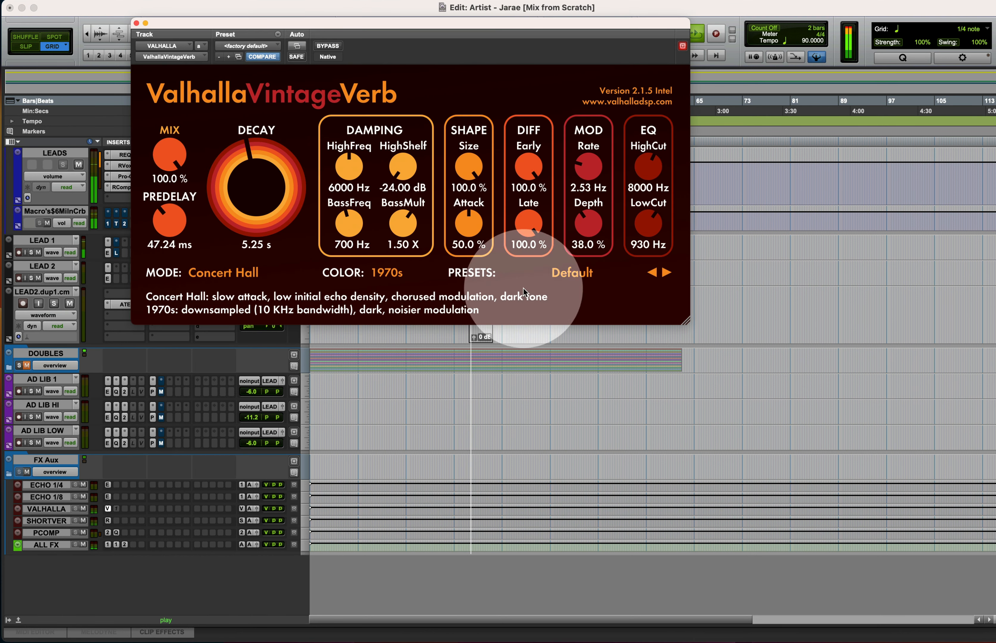
pyautogui.moveTo(655, 184); pyautogui.dragTo(653, 174)
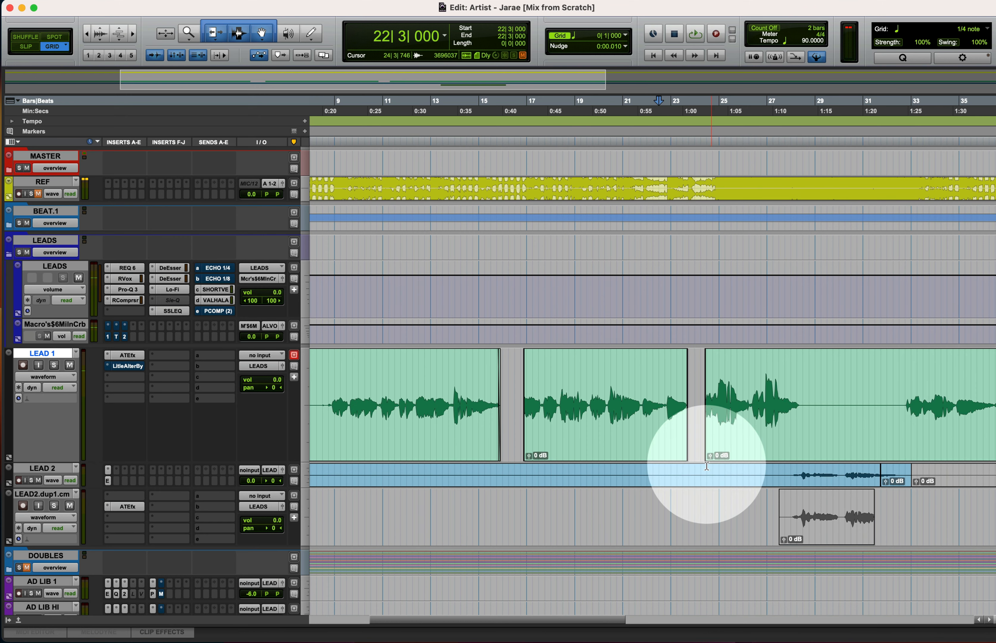
# - Enlarge the LEAD 1 track and compare the mix with the REF track from bar 9 by toggling the REF solo
pyautogui.click(400, 307)
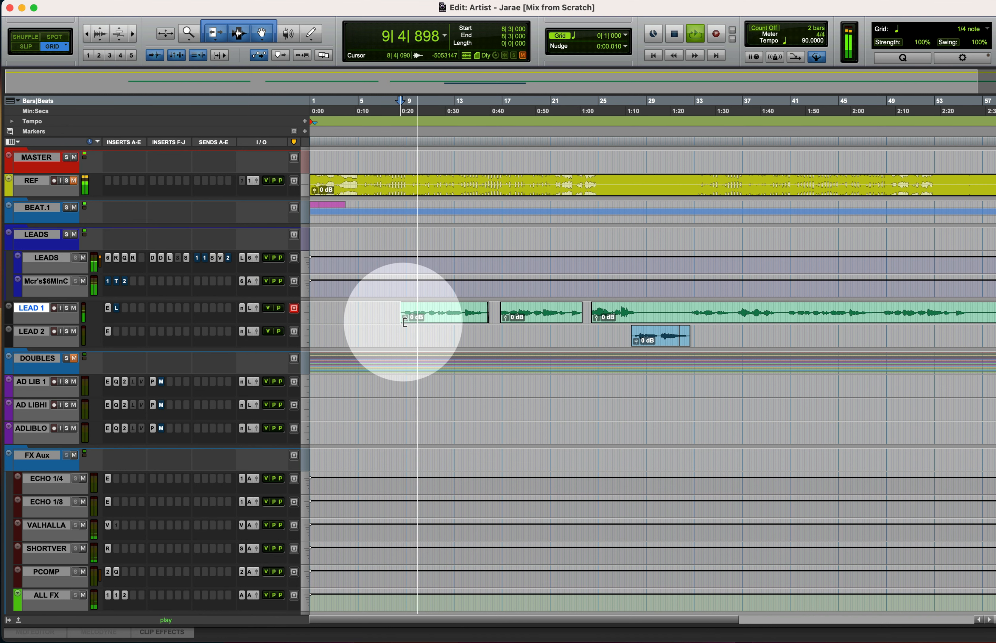
pyautogui.hotkey('ctrl', 'Up')
pyautogui.click(406, 177)
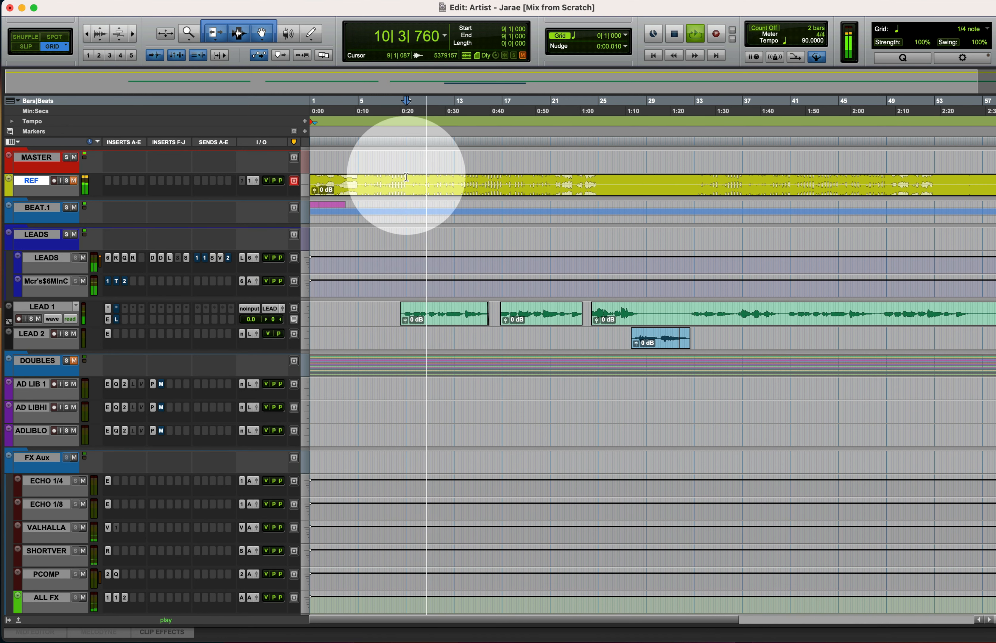
pyautogui.hotkey('shift', 's')
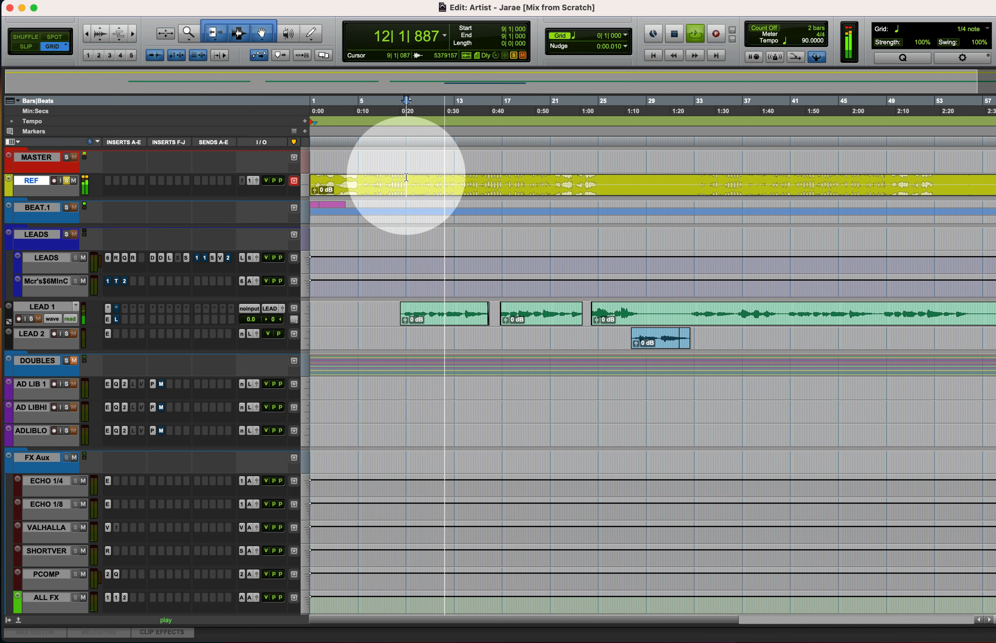
pyautogui.hotkey('shift', 's')
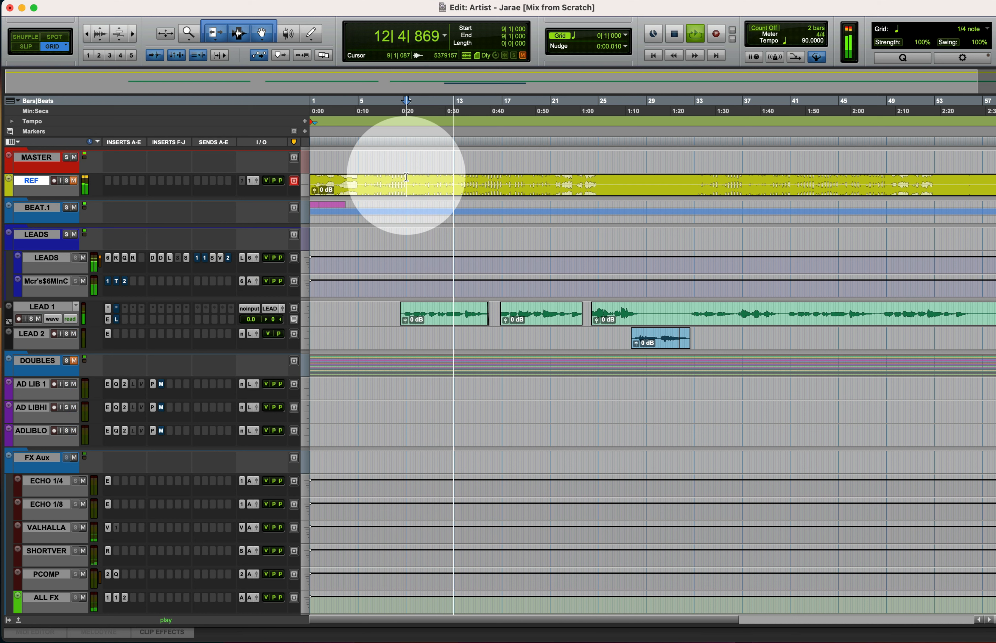
pyautogui.hotkey('shift', 's')
pyautogui.hotkey('shift', 's')
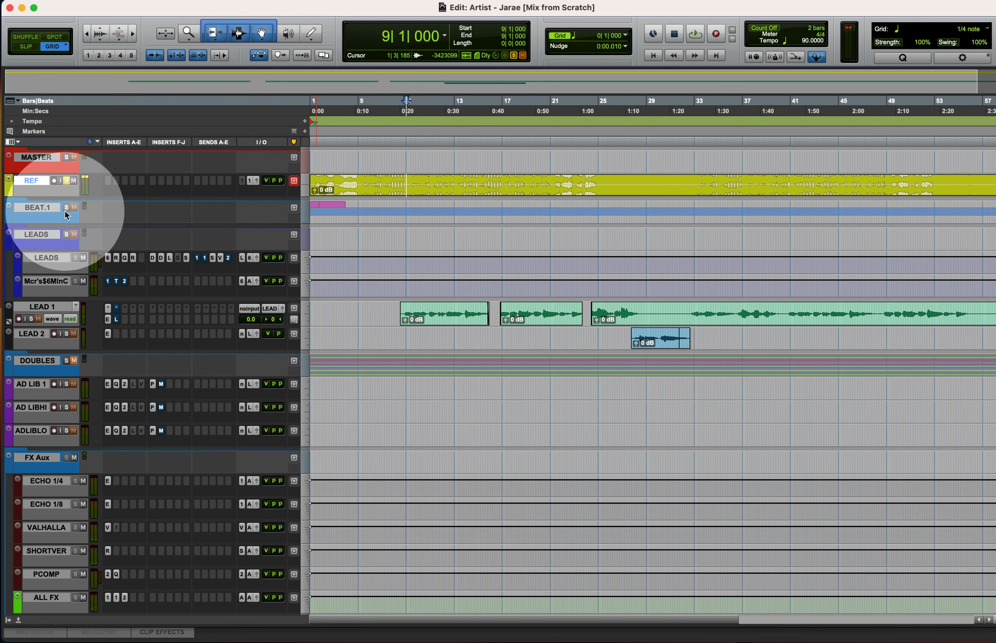
# - Turn off the REF track's solo and select the MASTER track
pyautogui.click(46, 208)
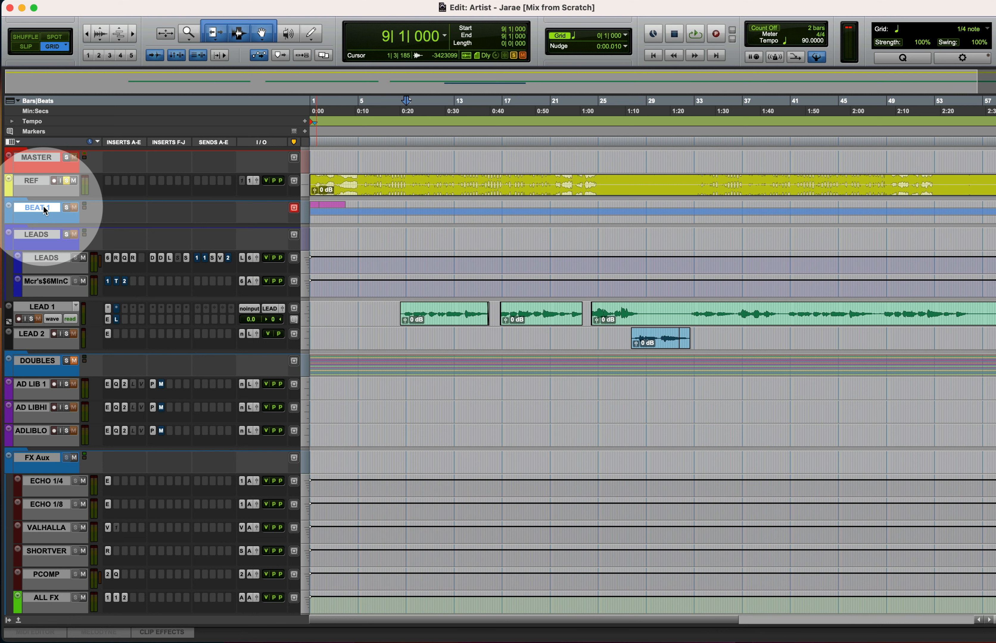
pyautogui.click(67, 181)
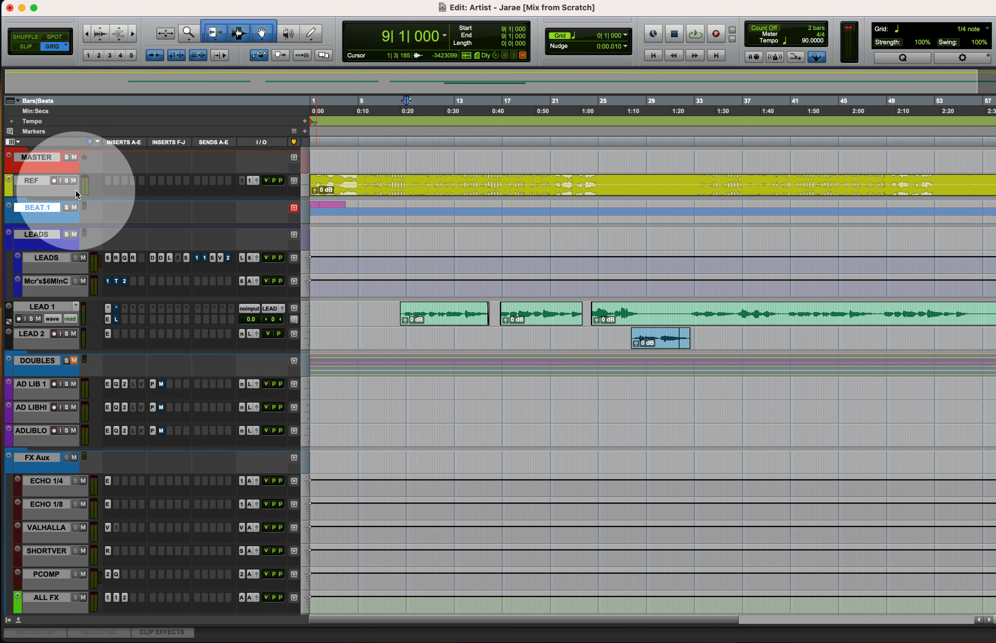
pyautogui.click(38, 157)
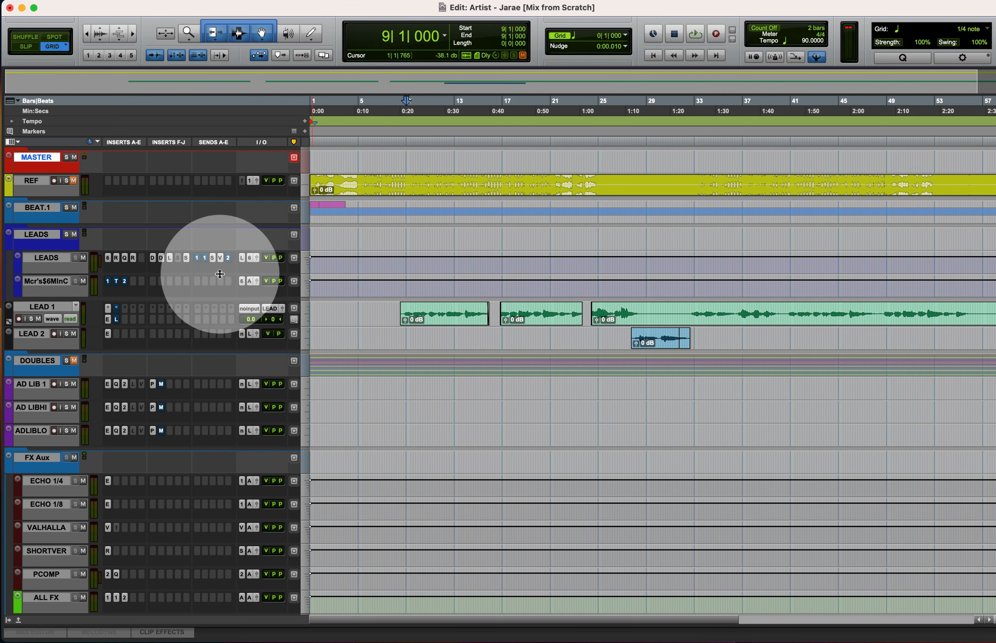
# - Enlarge the LEADS aux track, play from bar 9, and raise its send to ECHO 1/4 to about -20.6 dB
pyautogui.moveTo(219, 274); pyautogui.dragTo(217, 310)
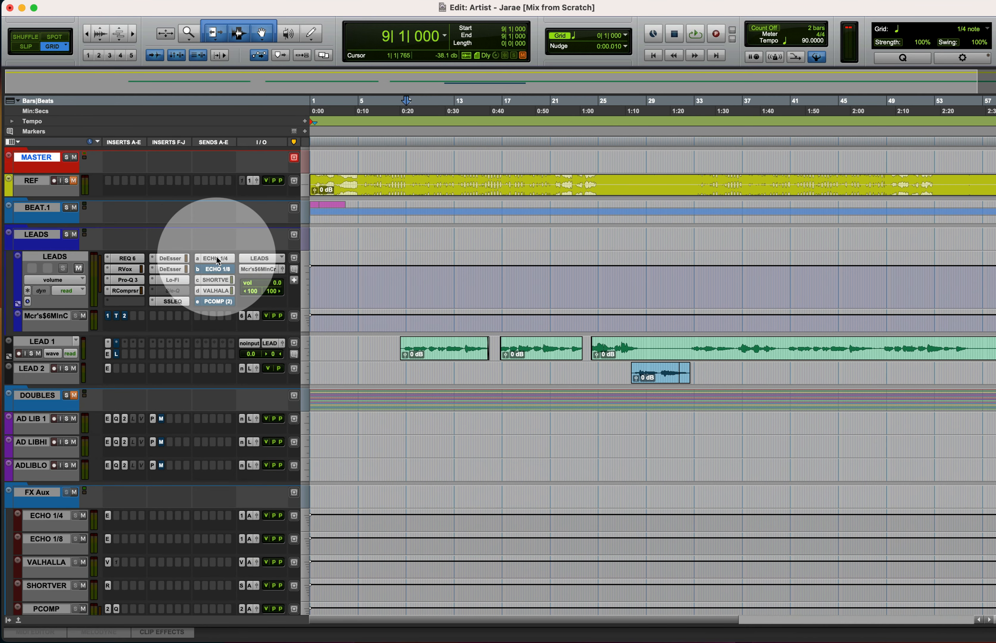
pyautogui.click(216, 258)
pyautogui.click(420, 354)
pyautogui.press('space')
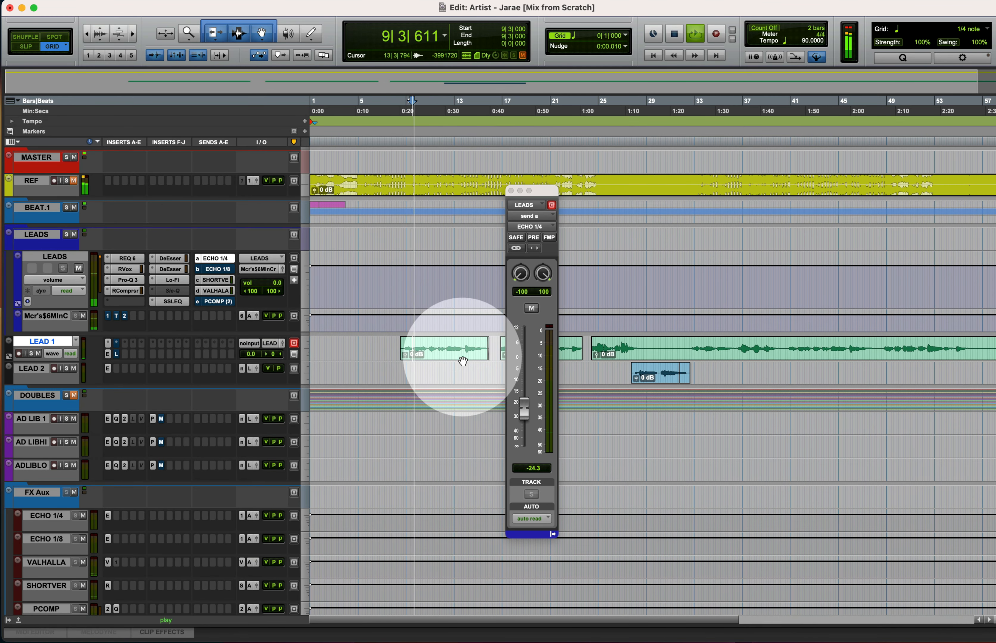
pyautogui.moveTo(524, 411)
pyautogui.mouseDown()
pyautogui.moveTo(520, 362)
pyautogui.moveTo(521, 405)
pyautogui.mouseUp()
# - Open the echo plugin on the ECHO 1/4 aux track
pyautogui.scroll(-5, 179, 420)
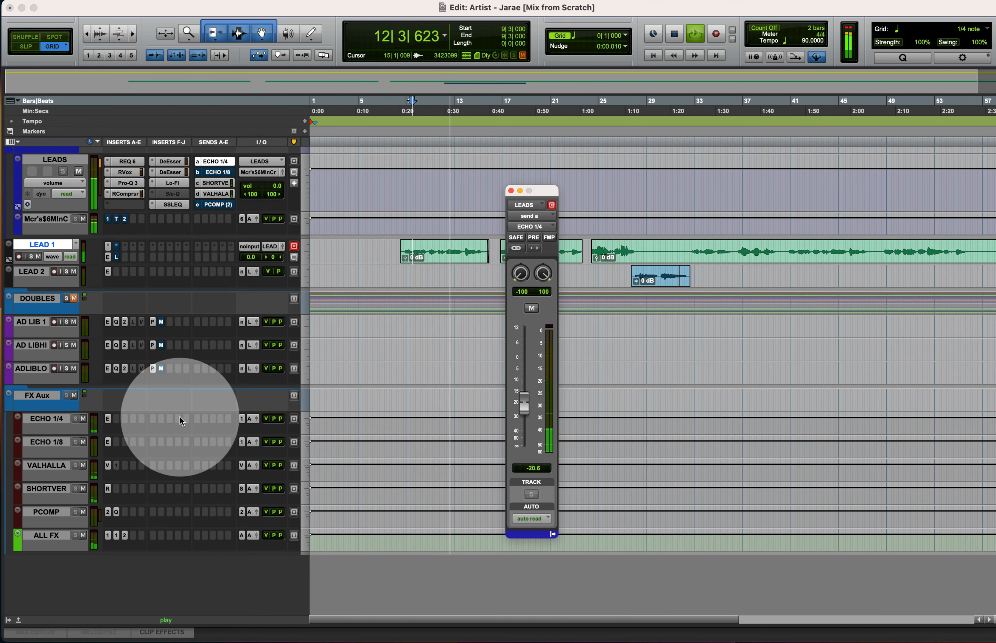
pyautogui.click(106, 417)
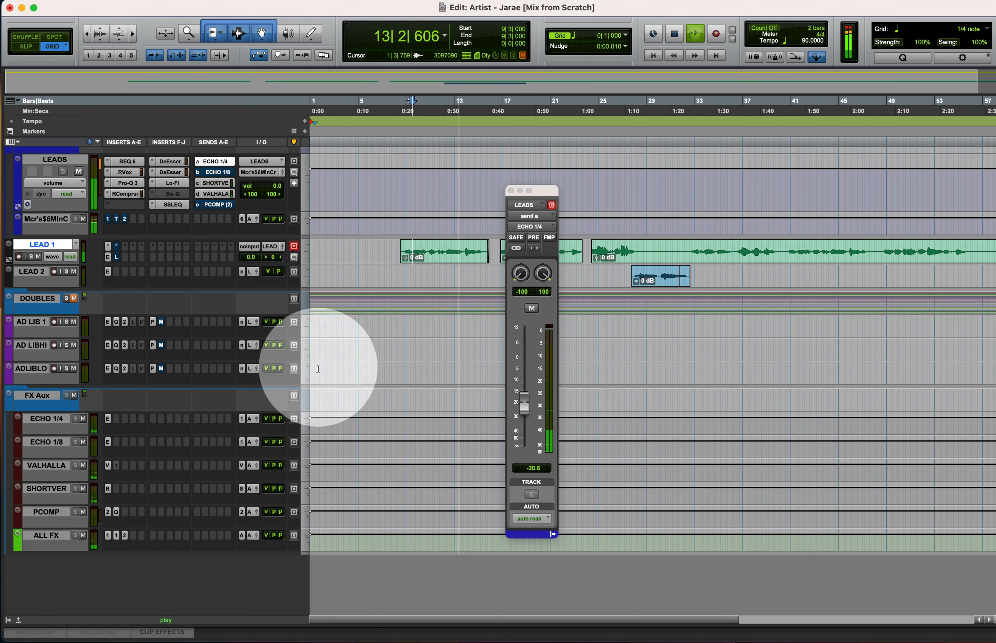
# - Set the ECHO 1/4 track's EchoBoy to Ping-Pong mode with a 1/4 note Pong time and raise the LEADS send to about -10.5 dB
pyautogui.click(107, 418)
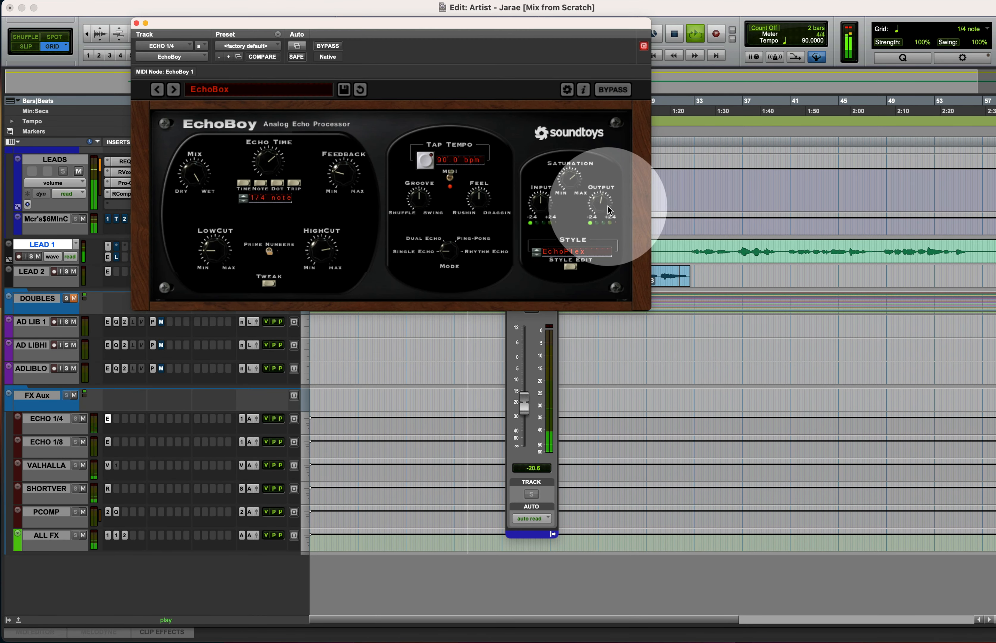
pyautogui.click(484, 243)
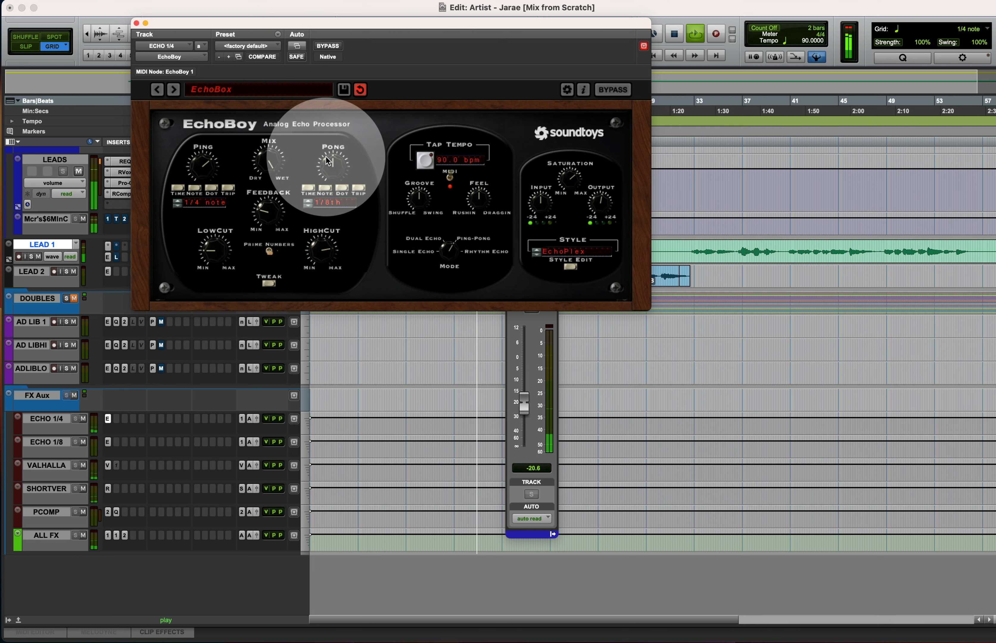
pyautogui.click(307, 205)
pyautogui.click(306, 200)
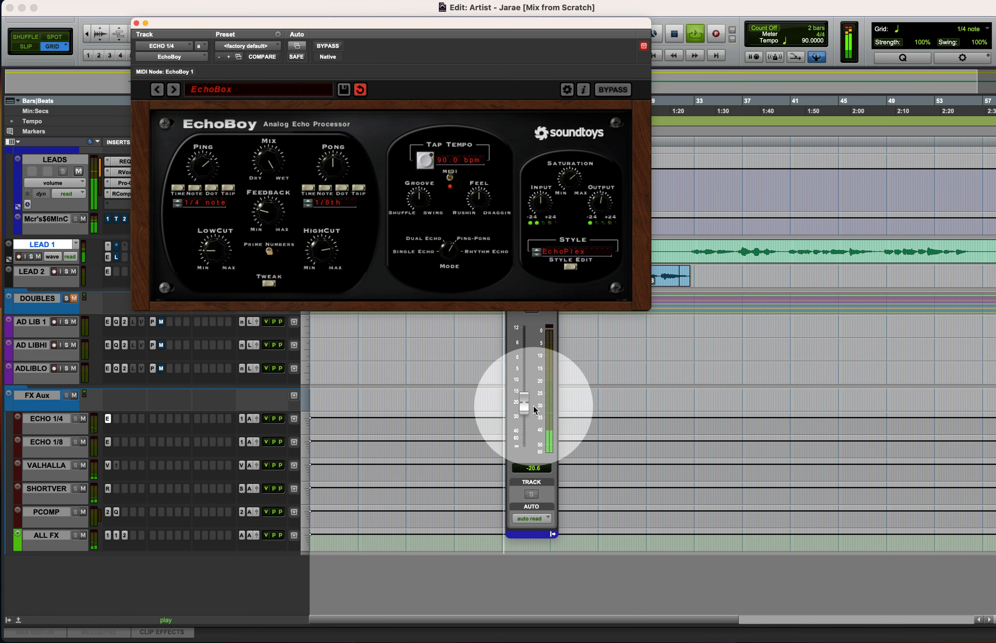
pyautogui.moveTo(524, 407); pyautogui.dragTo(523, 390)
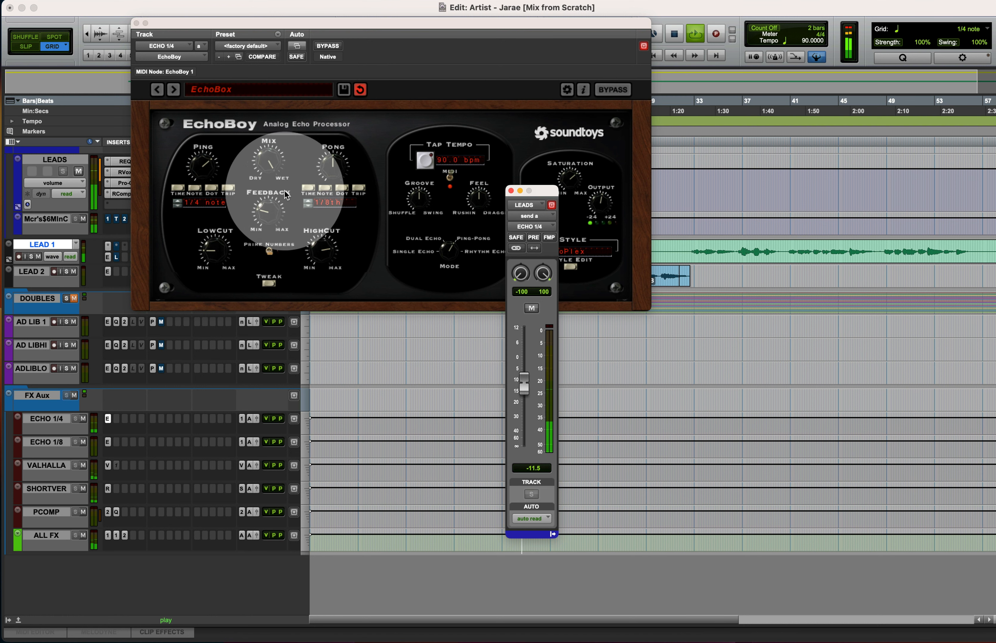
pyautogui.click(308, 201)
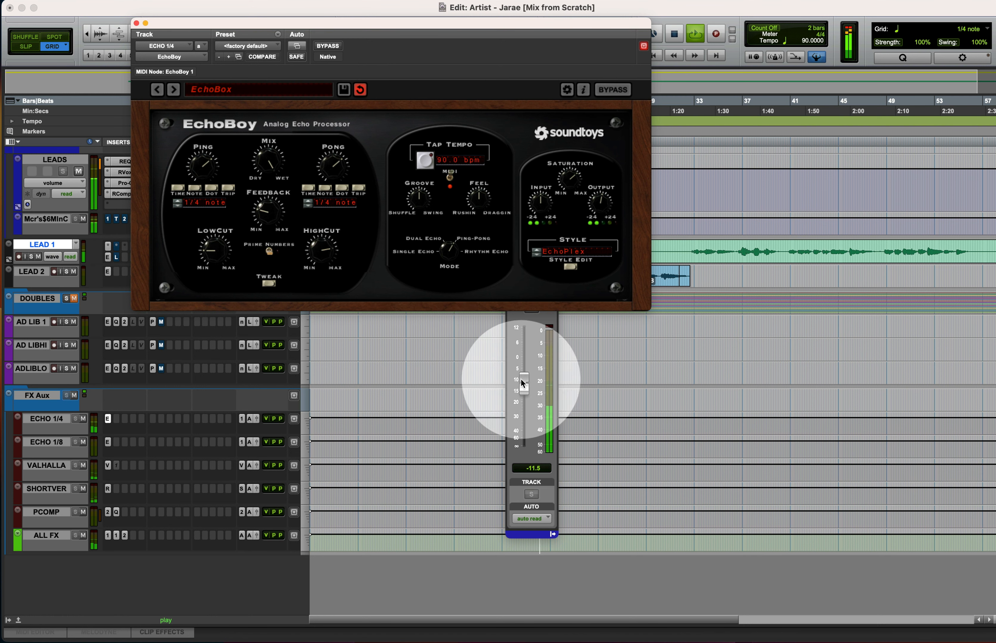
pyautogui.moveTo(520, 378)
pyautogui.mouseDown()
pyautogui.moveTo(522, 363)
pyautogui.moveTo(523, 406)
pyautogui.moveTo(522, 378)
pyautogui.mouseUp()
# - Raise the LowCut and adjust the HighCut on the ECHO 1/4 EchoBoy, and lower the LEADS send to about -19.3 dB
pyautogui.click(330, 252)
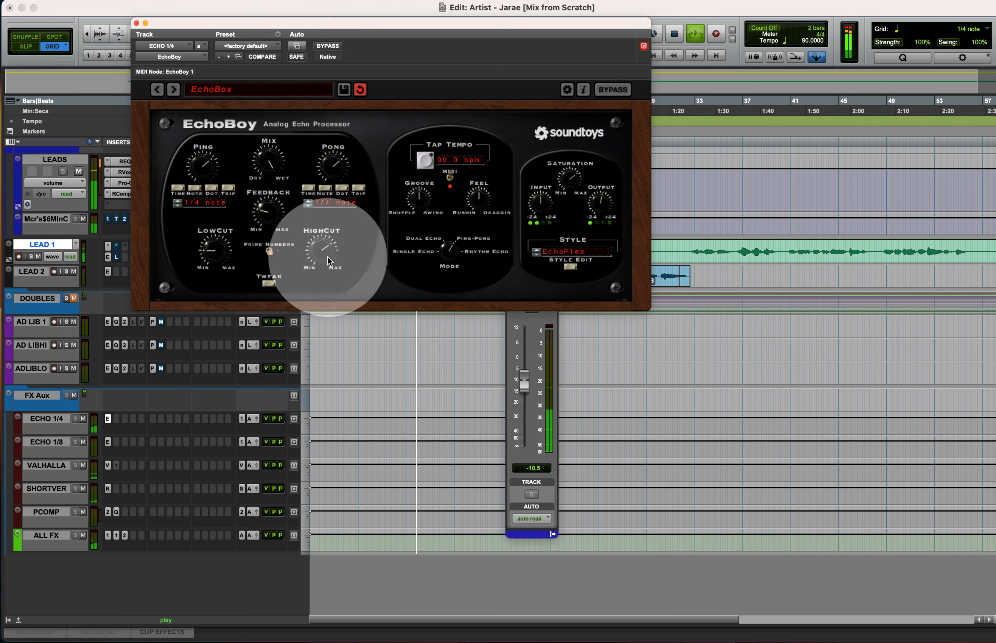
pyautogui.moveTo(214, 259); pyautogui.dragTo(213, 241)
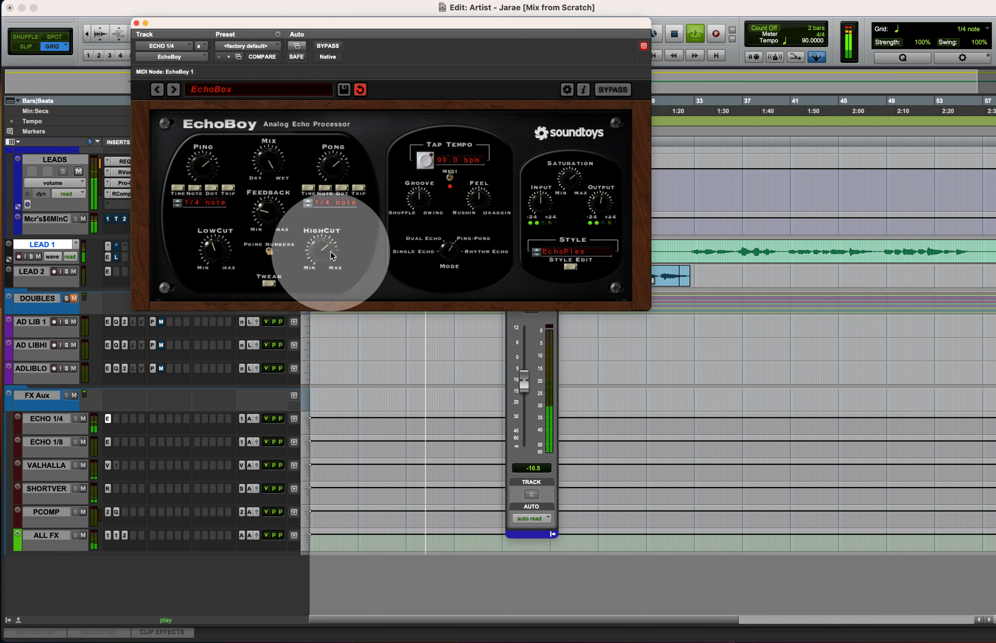
pyautogui.moveTo(321, 255); pyautogui.dragTo(324, 255)
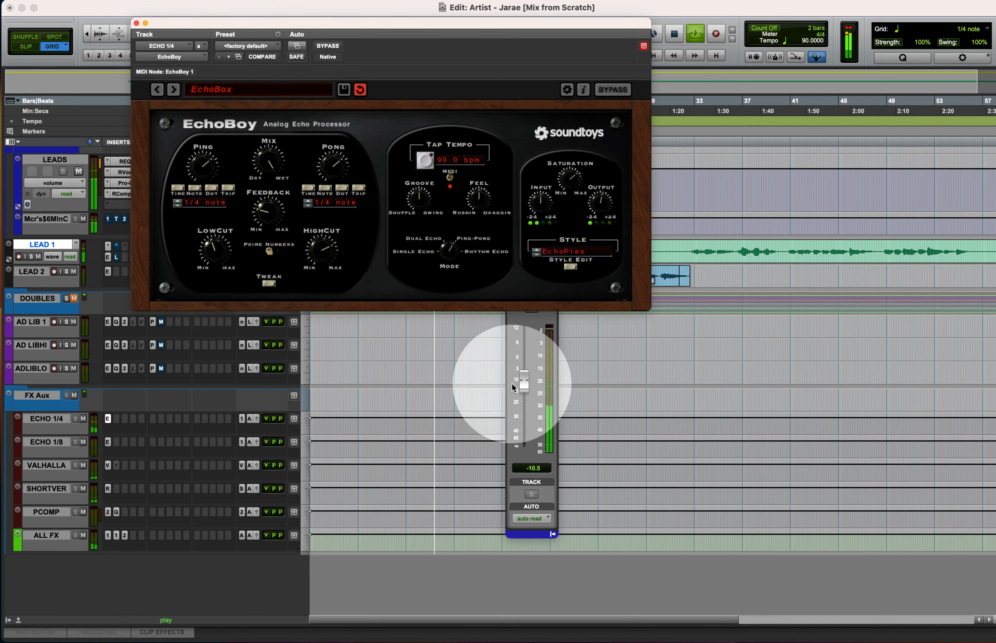
pyautogui.moveTo(523, 381); pyautogui.dragTo(524, 398)
pyautogui.press('ctrl+alt+super+w')
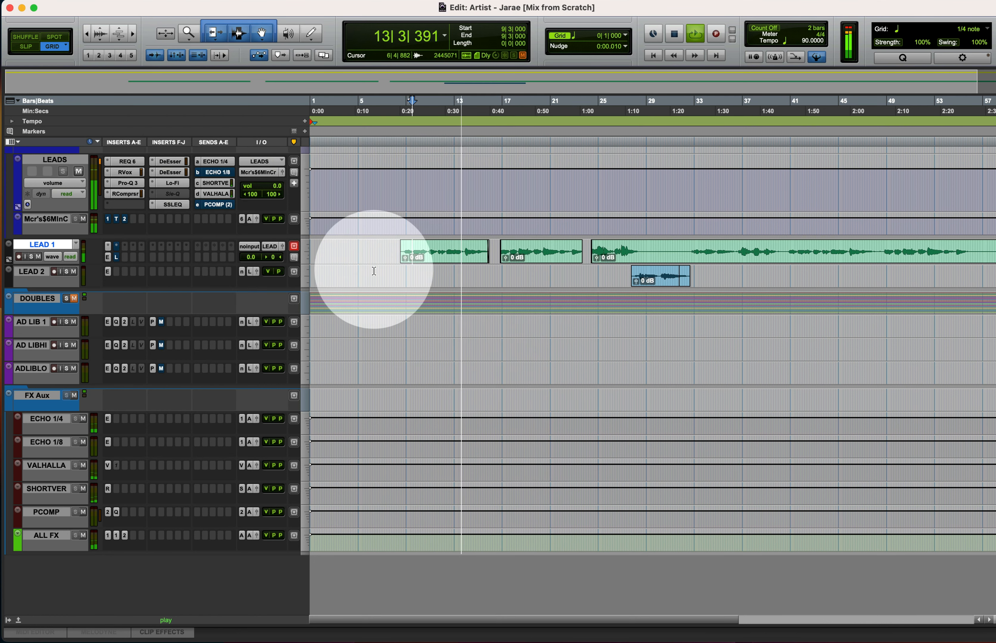
# - Mute the LEADS send to ECHO 1/8 and switch that track's EchoBoy to Ping-Pong mode
pyautogui.click(215, 172)
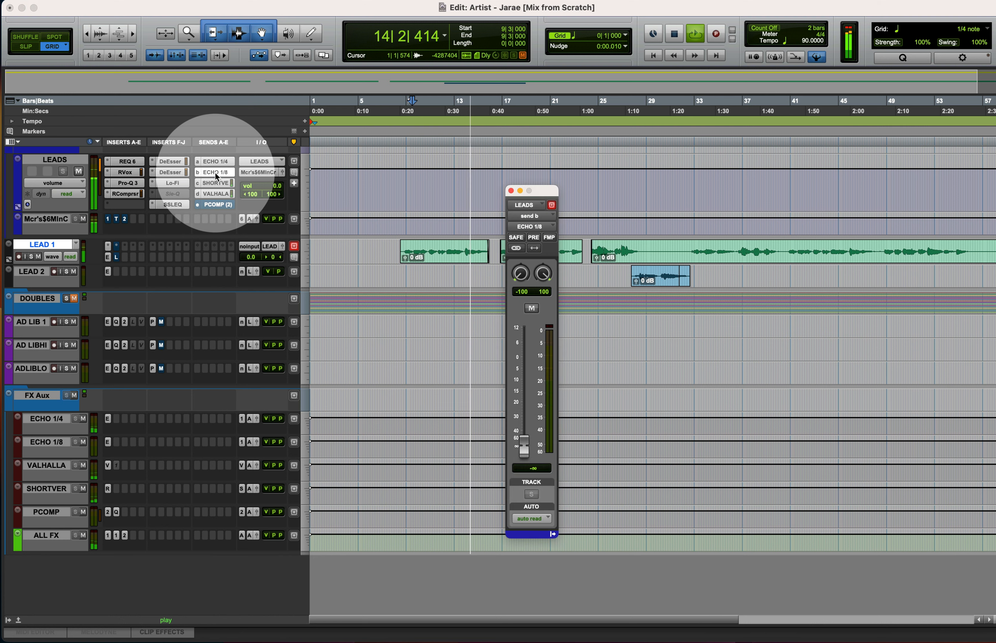
pyautogui.click(108, 441)
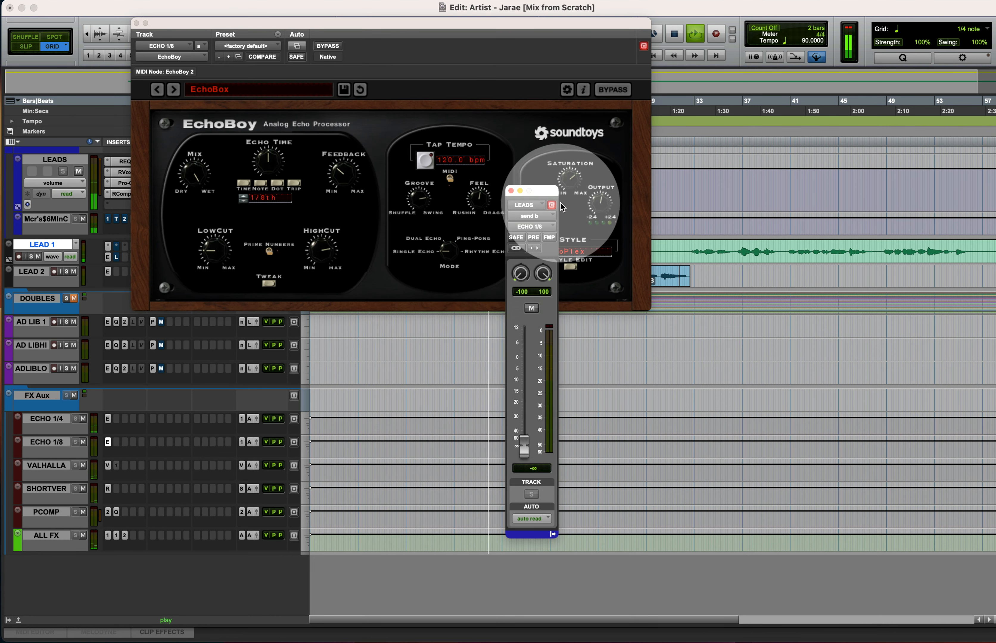
pyautogui.moveTo(542, 190); pyautogui.dragTo(721, 145)
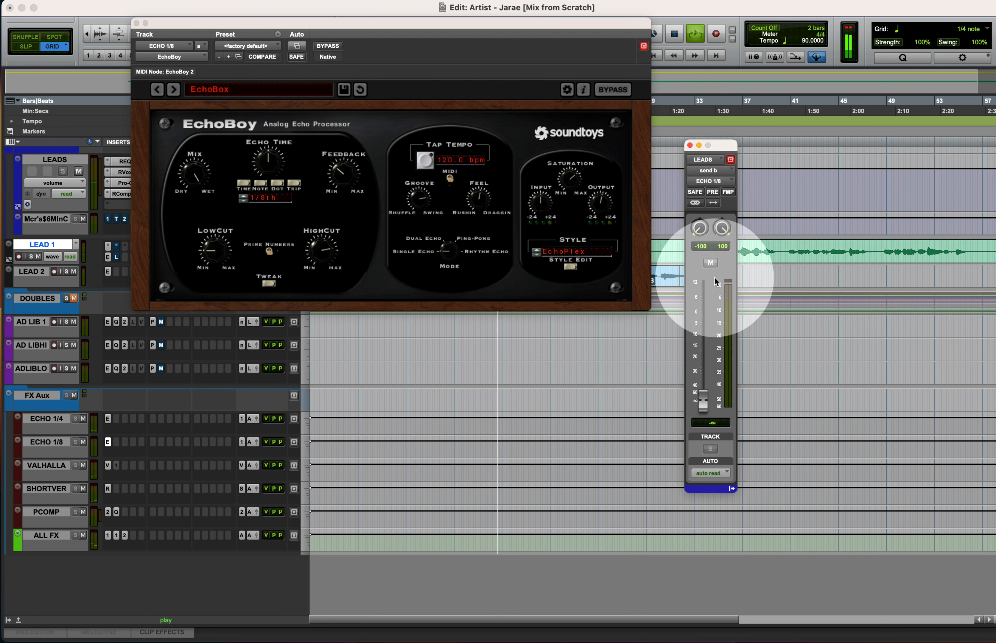
pyautogui.click(710, 262)
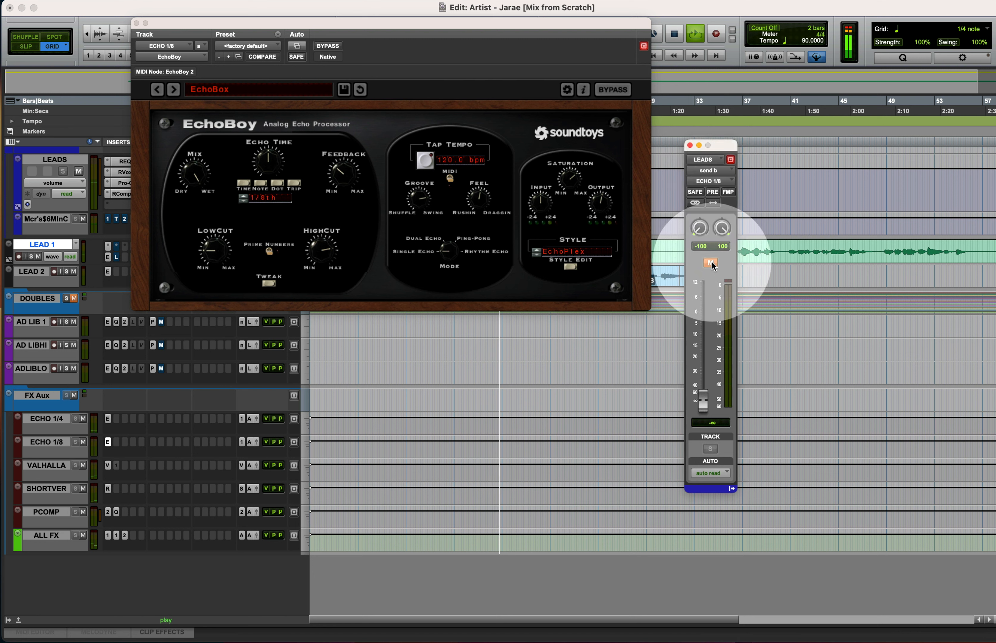
pyautogui.click(467, 240)
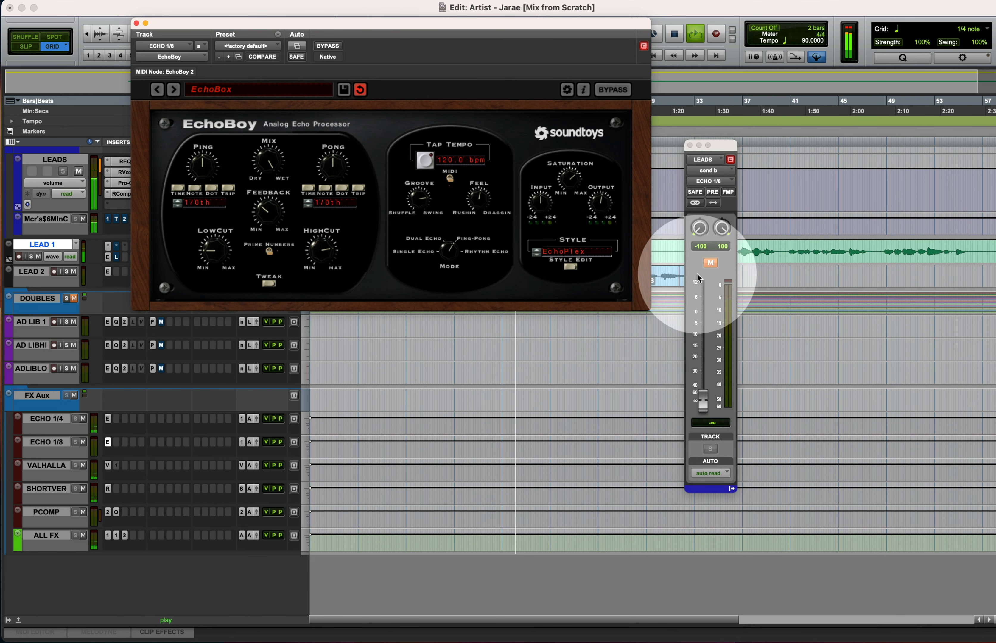
# - Unmute the ECHO 1/8 send, sync its EchoBoy tempo to MIDI, and set the send level to about -11 dB
pyautogui.click(710, 262)
pyautogui.moveTo(703, 402); pyautogui.dragTo(704, 322)
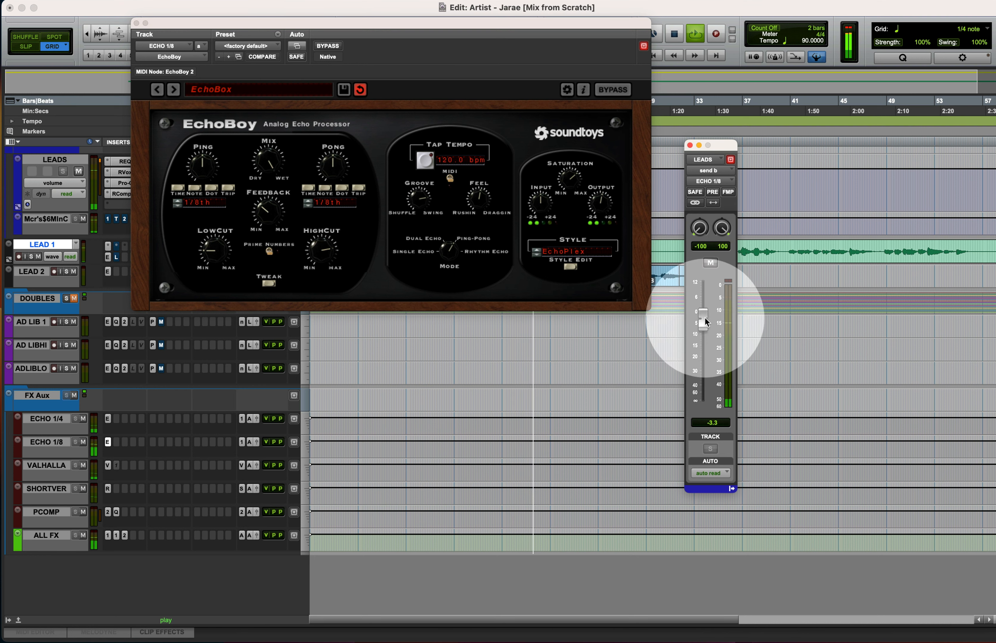
pyautogui.click(450, 177)
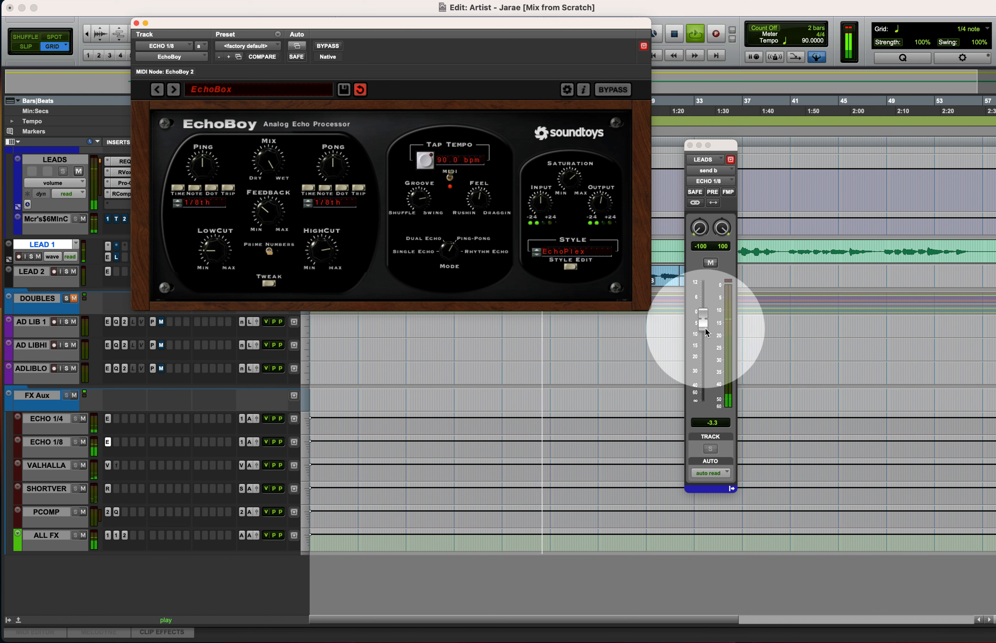
pyautogui.moveTo(706, 322); pyautogui.dragTo(709, 354)
# - Raise the LowCut and adjust the HighCut on the ECHO 1/8 EchoBoy, lower the LEADS send further, and stop playback
pyautogui.moveTo(214, 249); pyautogui.dragTo(214, 239)
pyautogui.moveTo(313, 271); pyautogui.dragTo(325, 259)
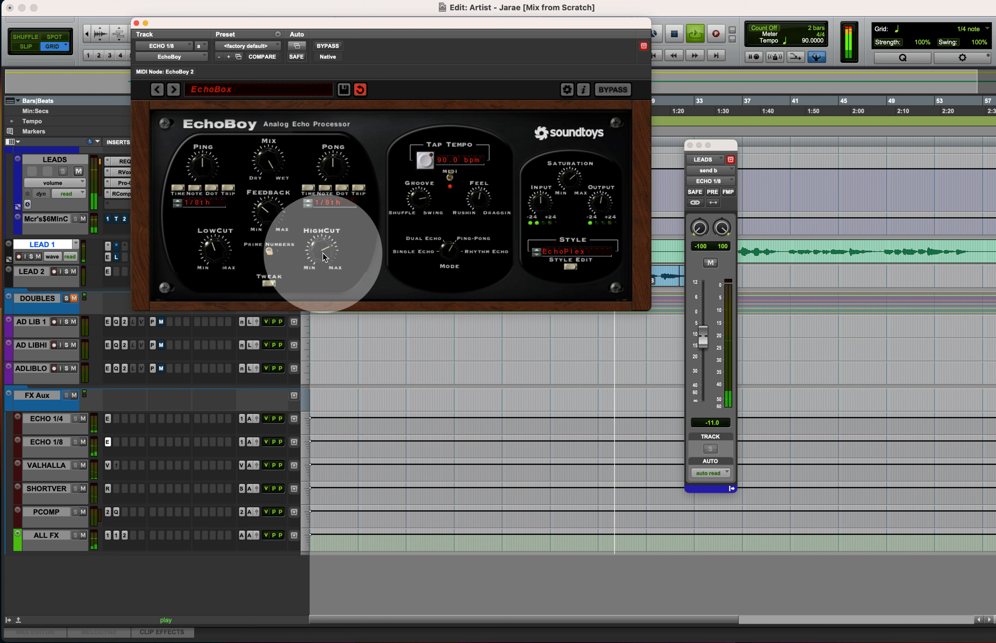
pyautogui.moveTo(704, 337); pyautogui.dragTo(704, 356)
pyautogui.press('ctrl+alt+super+w')
pyautogui.press('space')
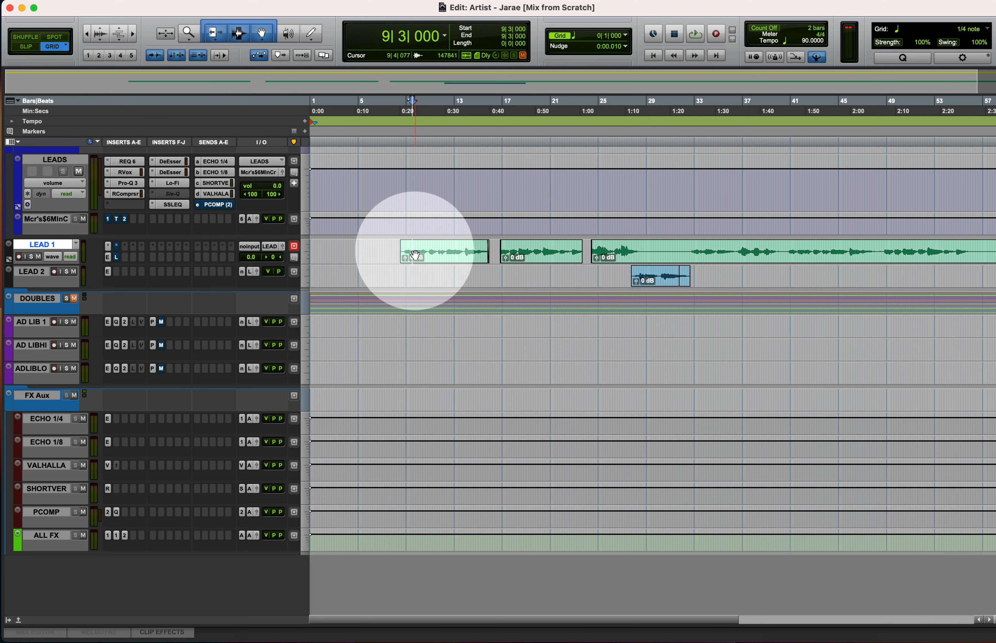
# - Trim the start of the first LEAD 1 clip to about 8|3|859 and place the edit cursor at 8|2|000
pyautogui.click(402, 246)
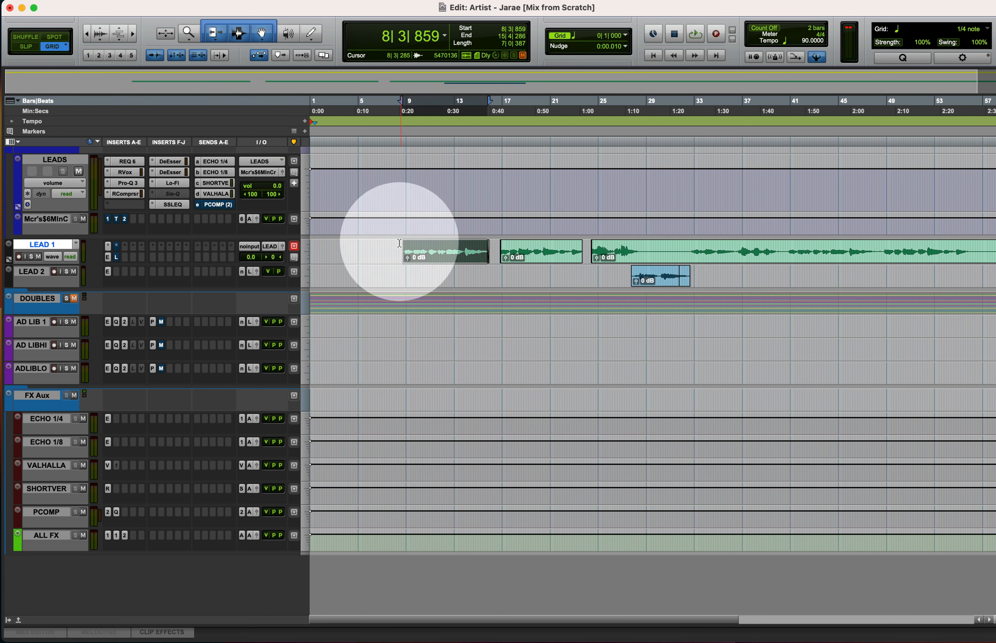
pyautogui.click(399, 243)
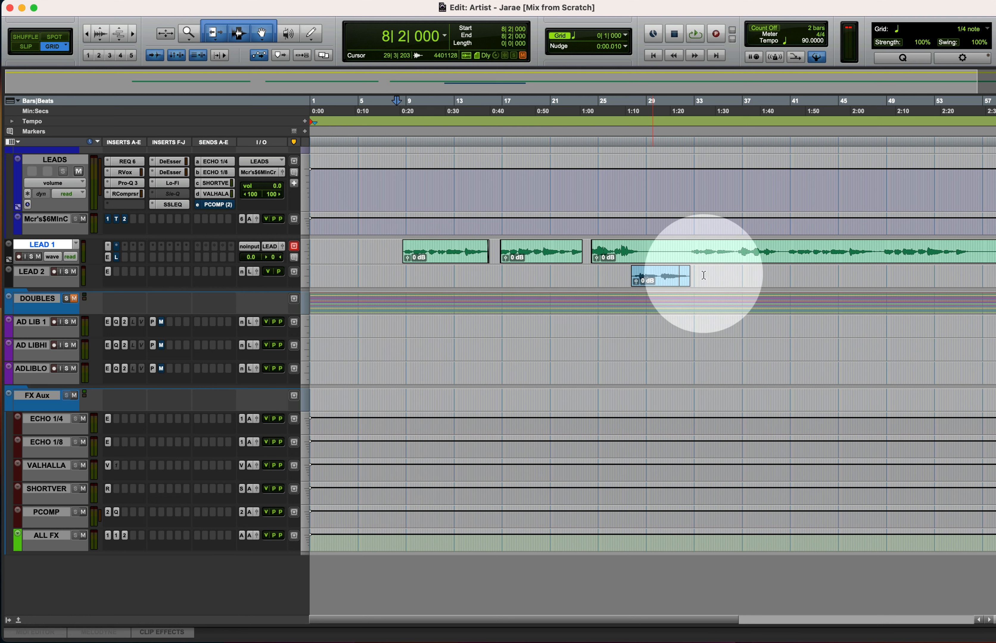
# - Show the ECHO 1/4 send level automation on LEADS and raise it over the gap between the first two LEAD 1 clips
pyautogui.click(213, 162)
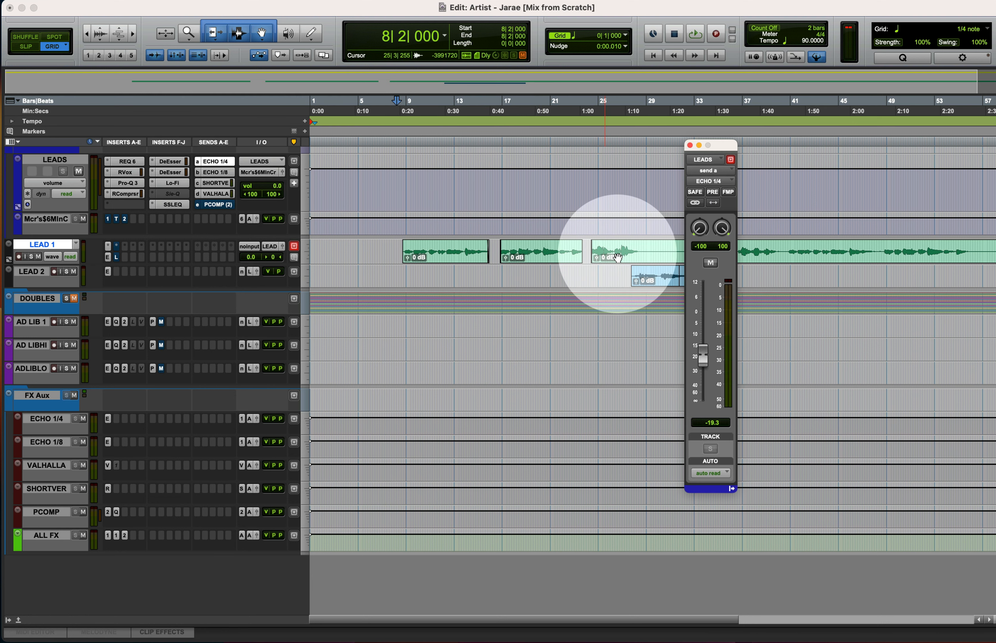
pyautogui.moveTo(719, 145); pyautogui.dragTo(398, 76)
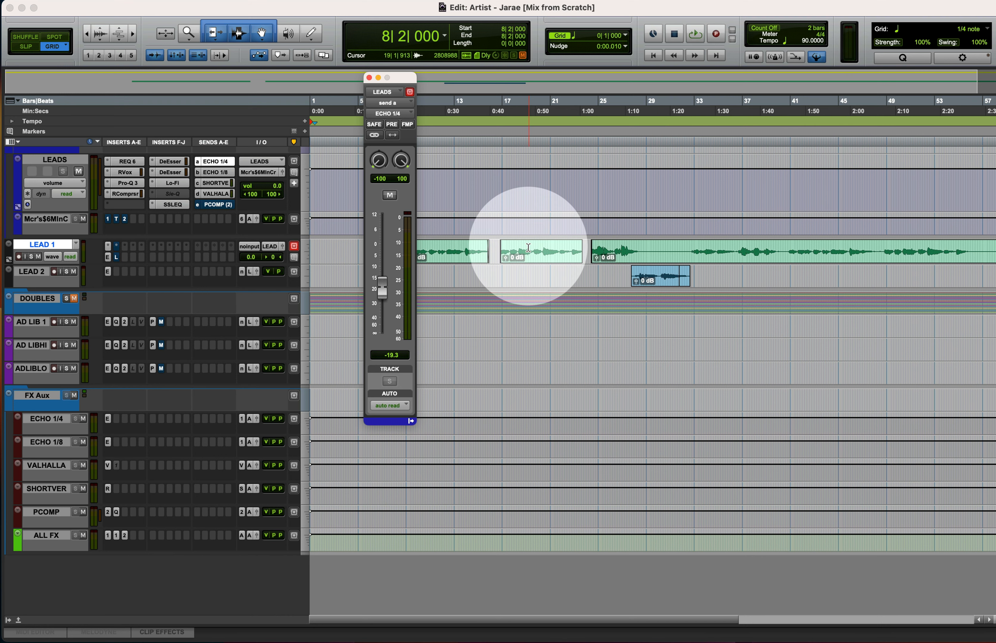
pyautogui.keyDown('ctrl'); pyautogui.keyDown('super'); pyautogui.click(380, 287); pyautogui.keyUp('super'); pyautogui.keyUp('ctrl')
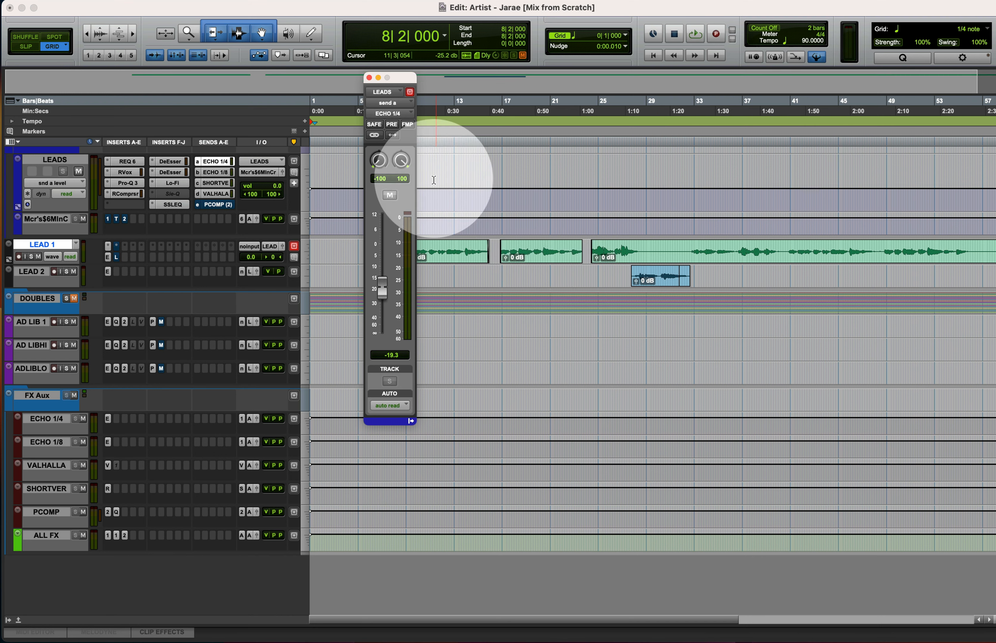
pyautogui.press('super+w')
pyautogui.moveTo(475, 188); pyautogui.dragTo(492, 158)
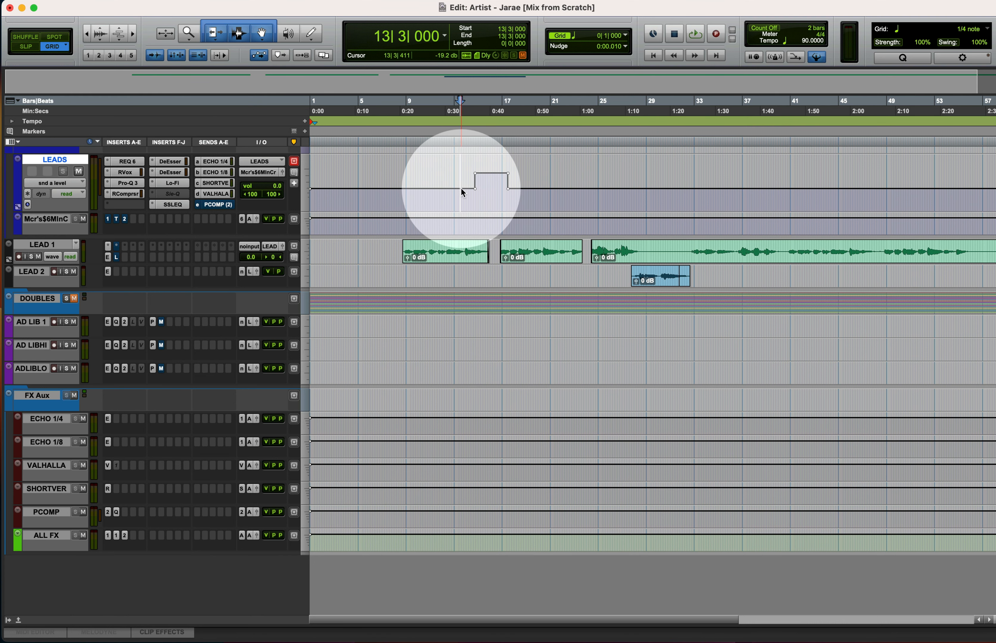
# - Reshape the raised send automation so it ramps up from about bar 14 and drops back at bar 17, auditioning the result
pyautogui.press('t')
pyautogui.press('t')
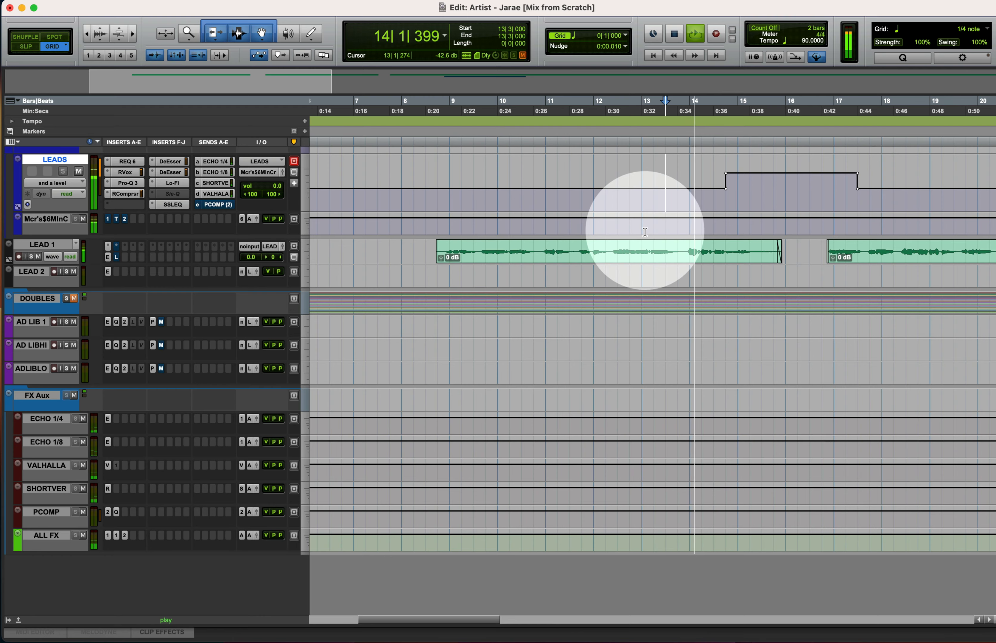
pyautogui.moveTo(857, 174); pyautogui.dragTo(833, 189)
pyautogui.keyDown('alt'); pyautogui.click(725, 174); pyautogui.keyUp('alt')
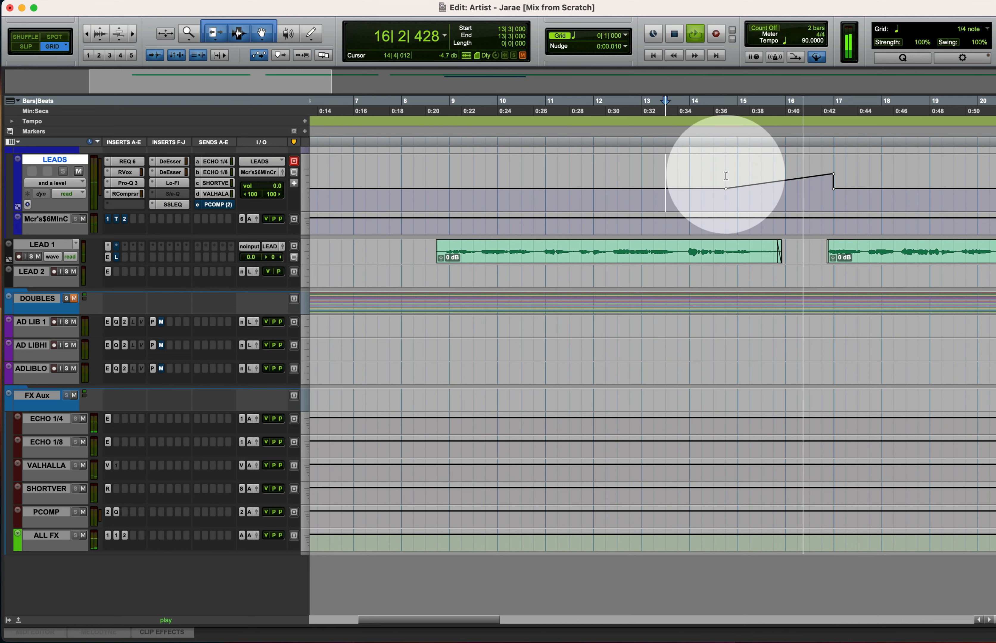
pyautogui.click(718, 191)
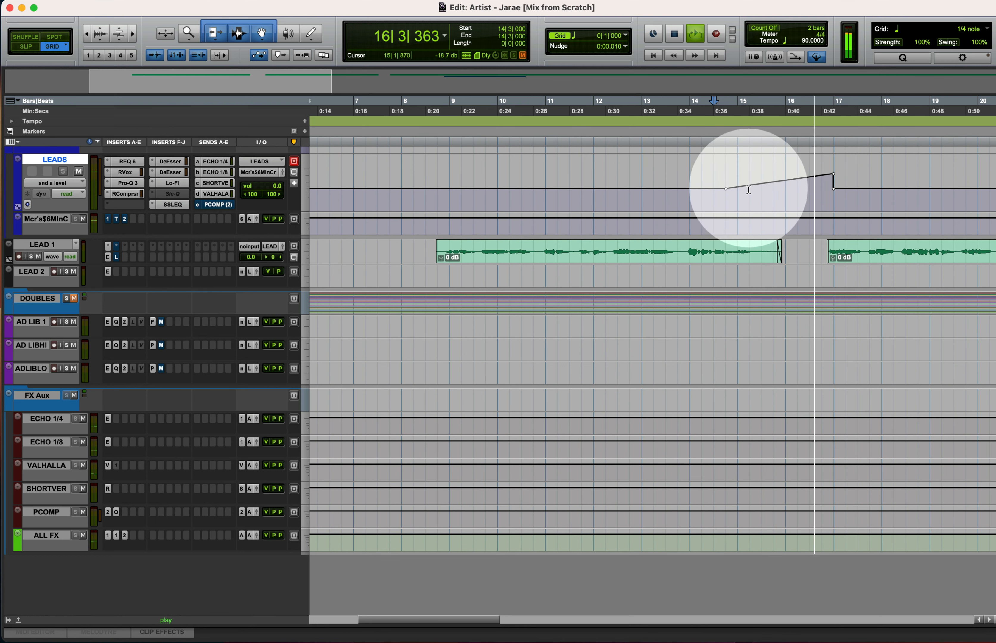
pyautogui.press('space')
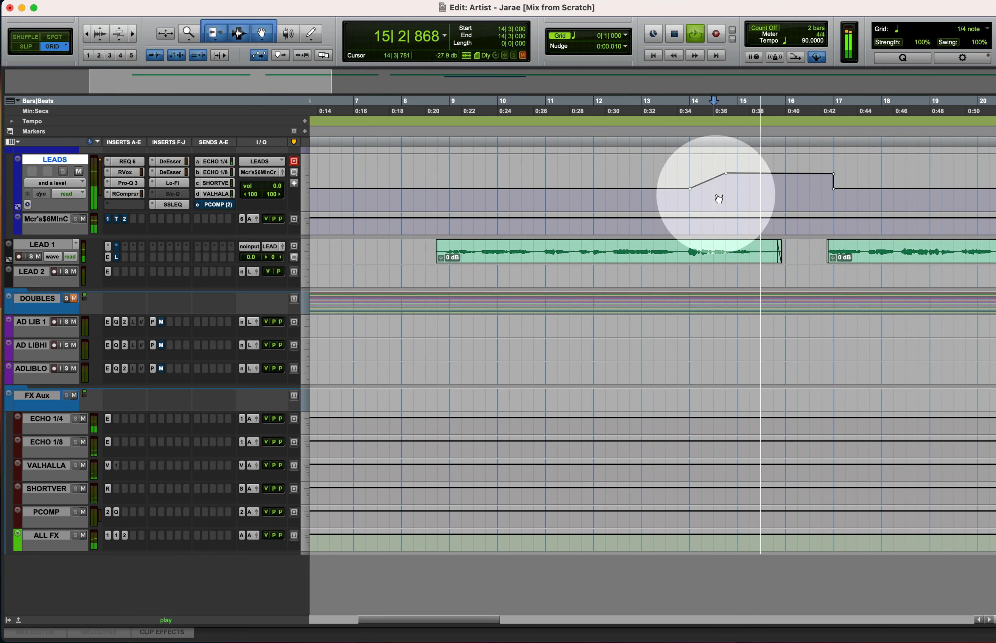
# - Play from 13|4|000 and slightly lower both upper breakpoints of the raised ECHO 1/4 send automation
pyautogui.click(683, 192)
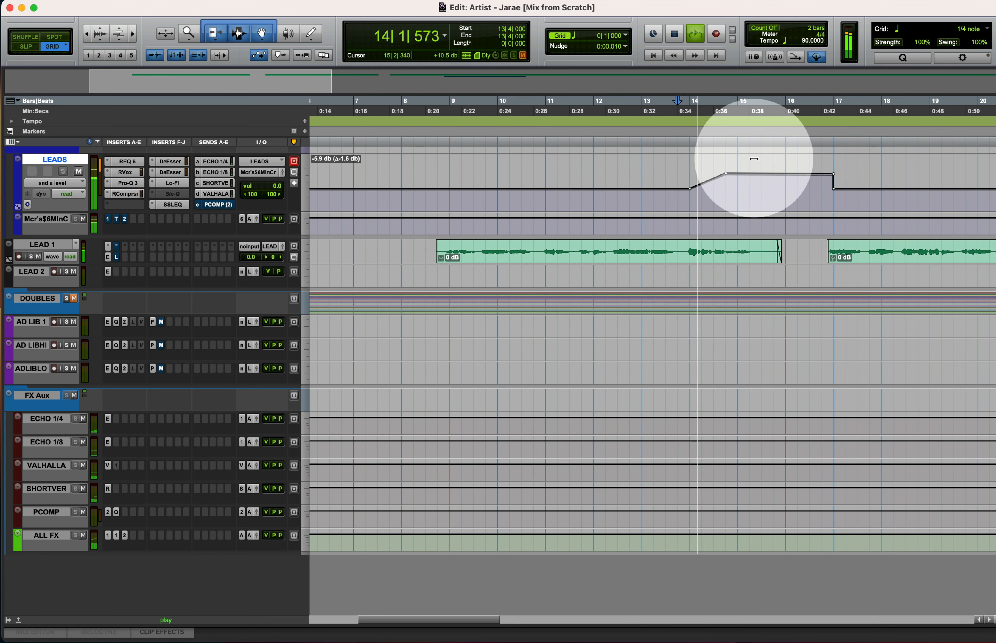
pyautogui.moveTo(754, 159); pyautogui.dragTo(726, 178)
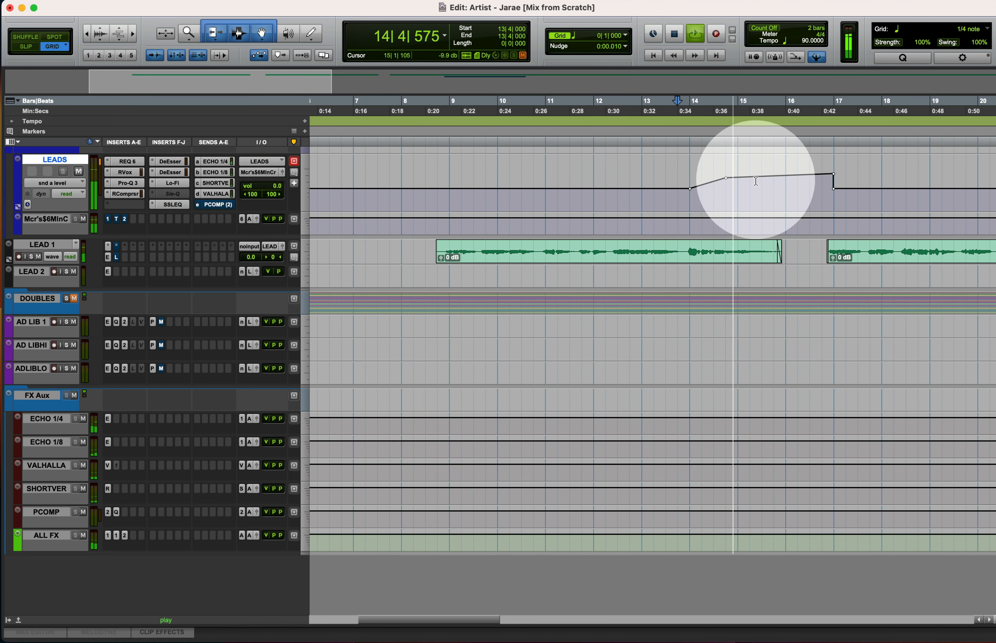
pyautogui.moveTo(833, 174); pyautogui.dragTo(833, 176)
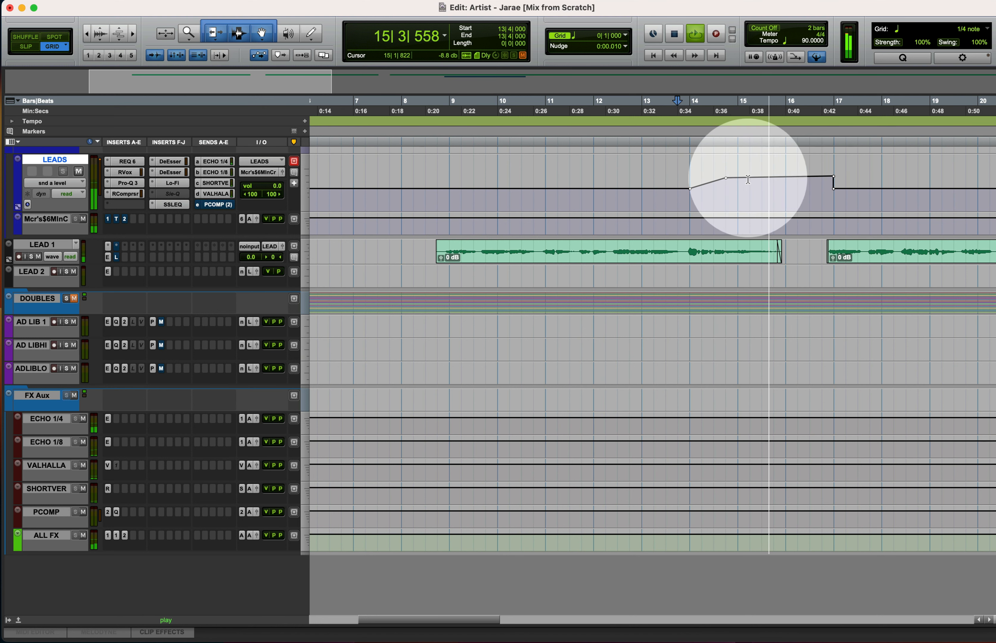
pyautogui.moveTo(726, 178); pyautogui.dragTo(726, 180)
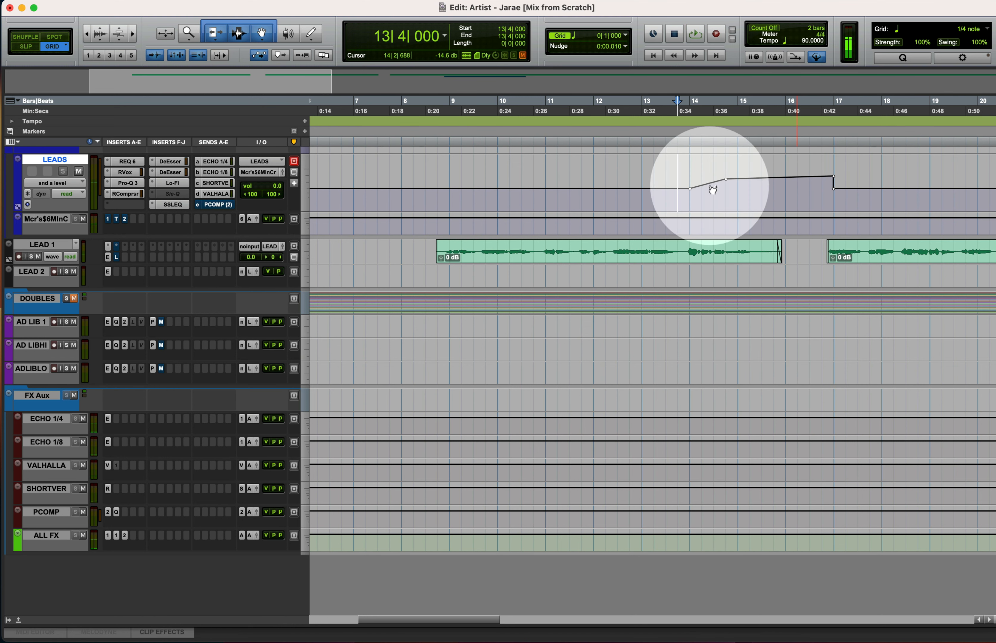
# - Select the LEADS send automation from 12|3|000 to 17|4|000 and lower its last raised breakpoint to flatten the top
pyautogui.moveTo(615, 195); pyautogui.dragTo(868, 195)
pyautogui.press('r')
pyautogui.press('r')
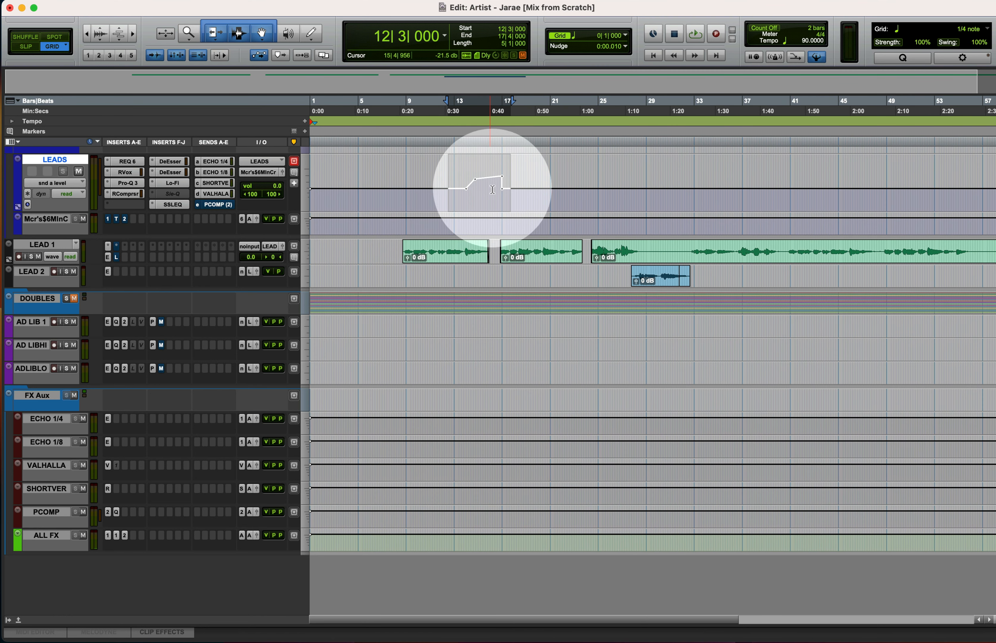
pyautogui.click(503, 178)
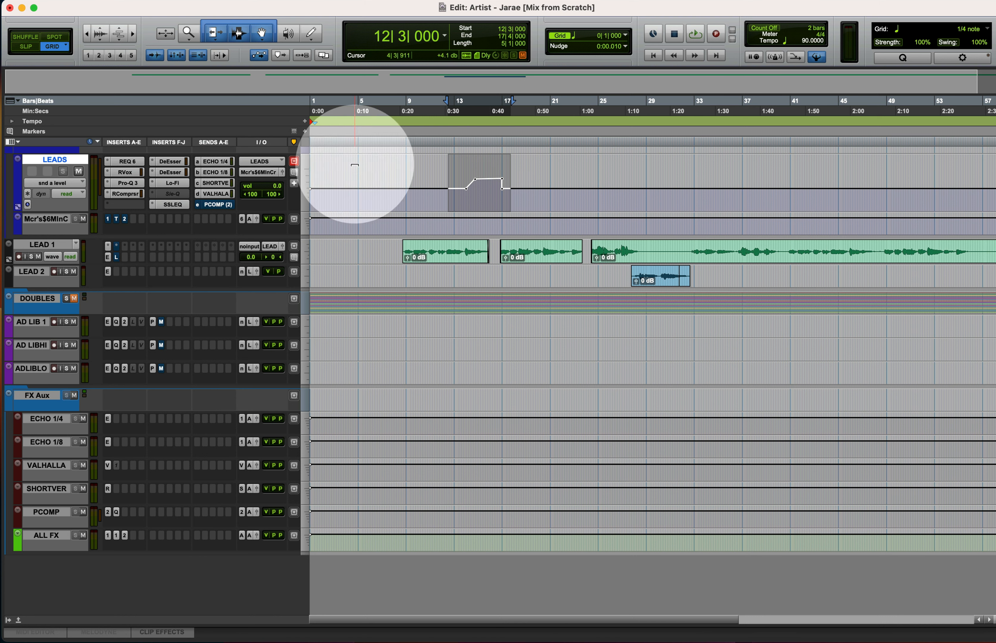
# - Open the ECHO 1/4 send fader on LEADS and set the raised automation breakpoint at 17|1|000 to -9.2 dB
pyautogui.click(220, 162)
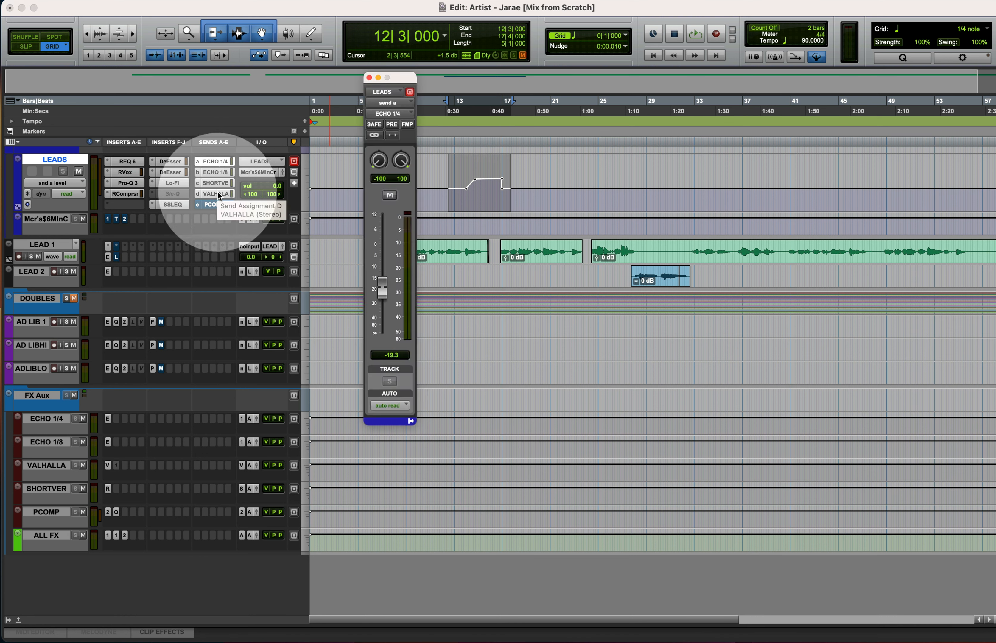
pyautogui.moveTo(392, 77); pyautogui.dragTo(683, 33)
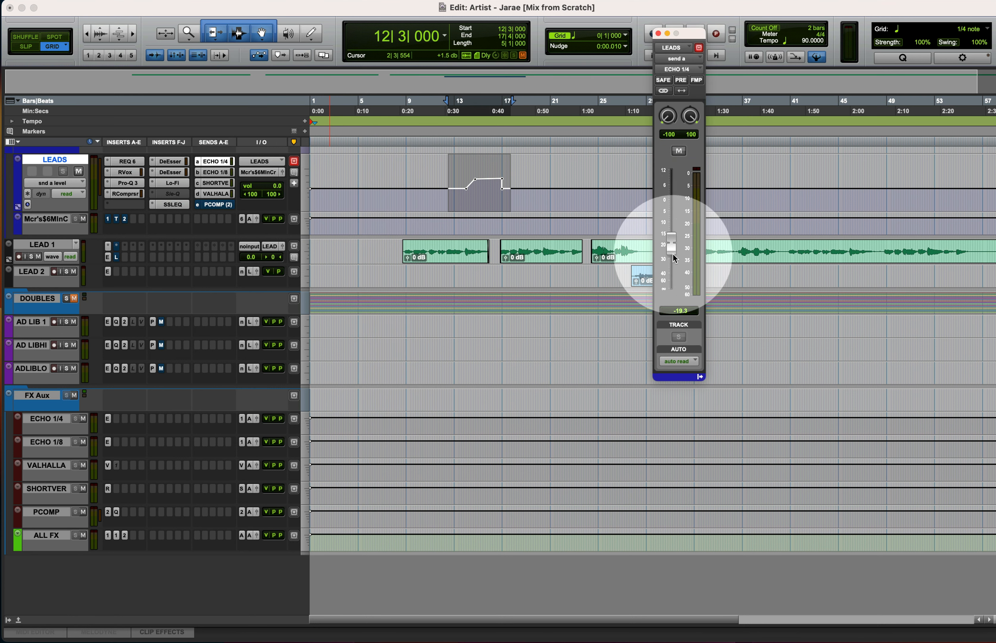
pyautogui.click(456, 177)
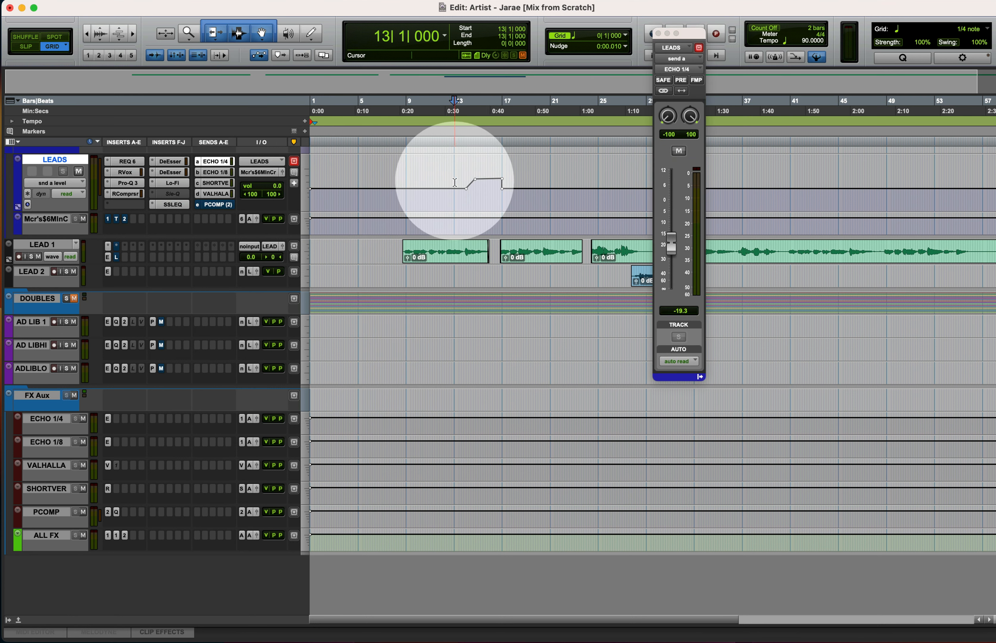
pyautogui.moveTo(342, 191); pyautogui.dragTo(993, 204)
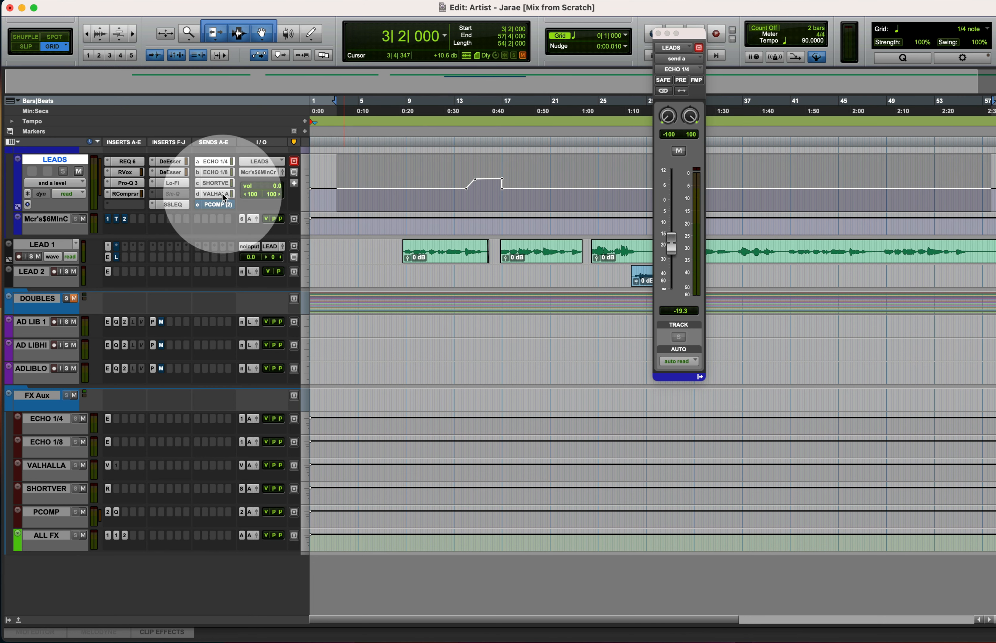
pyautogui.moveTo(398, 190); pyautogui.dragTo(854, 209)
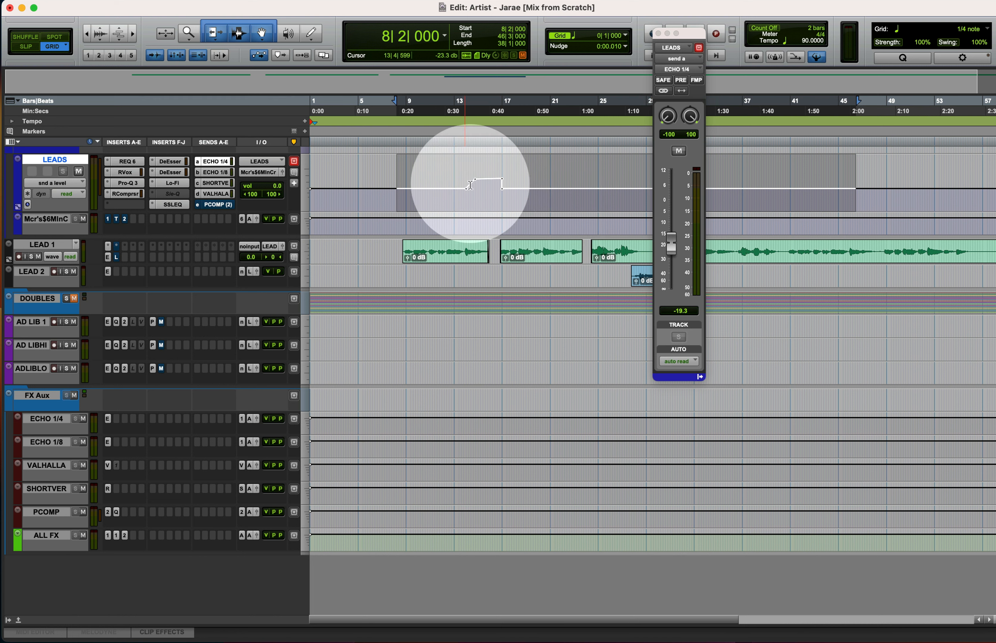
pyautogui.click(502, 180)
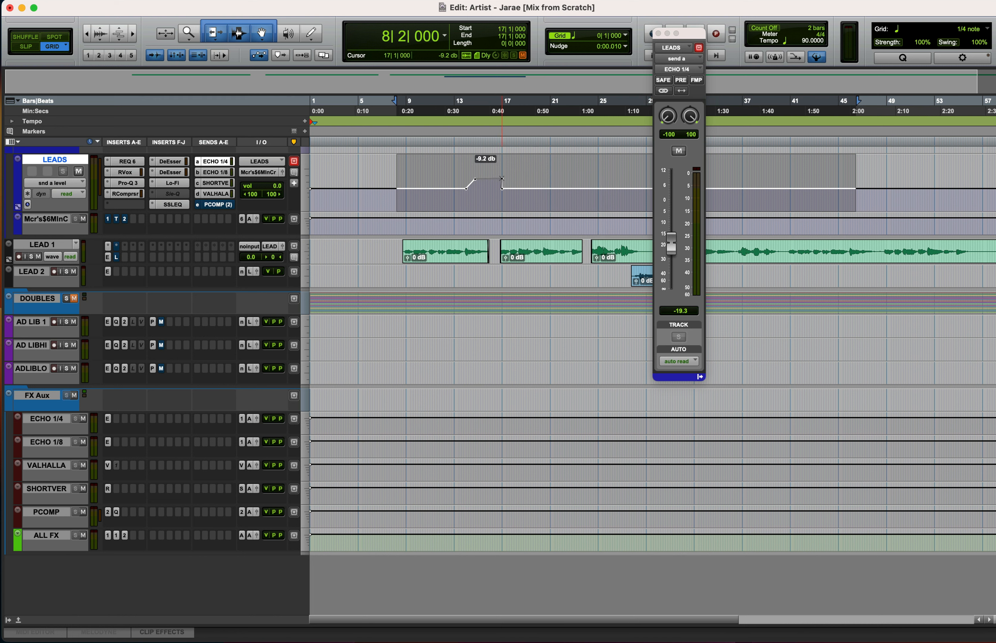
pyautogui.click(447, 191)
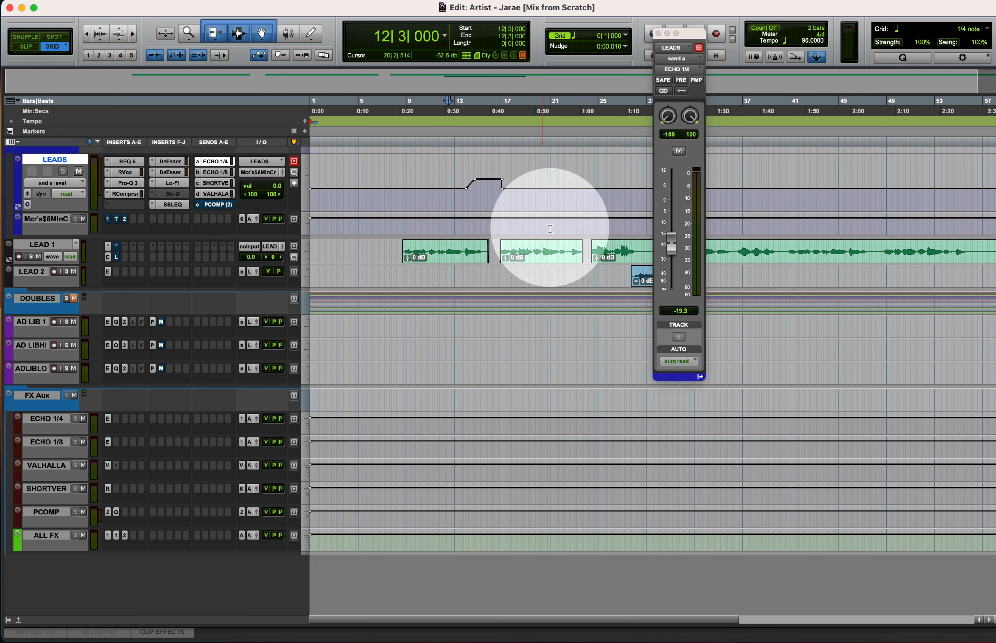
# - Try raising the automated ECHO 1/4 send fader to +0.9 dB after selecting automation over the first LEAD 1 clip
pyautogui.click(420, 194)
pyautogui.moveTo(404, 190); pyautogui.dragTo(476, 233)
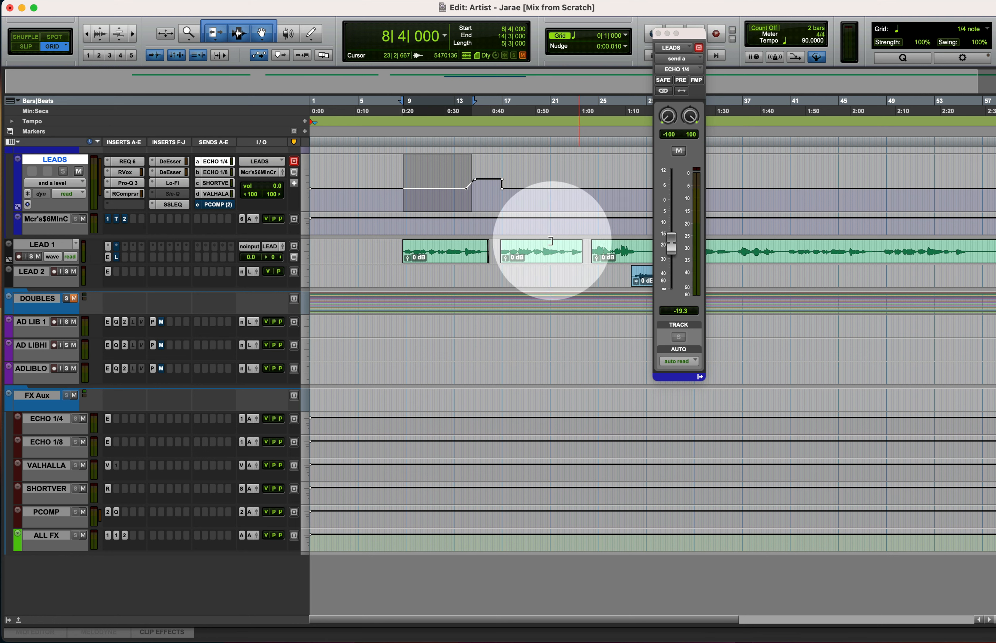
pyautogui.click(429, 188)
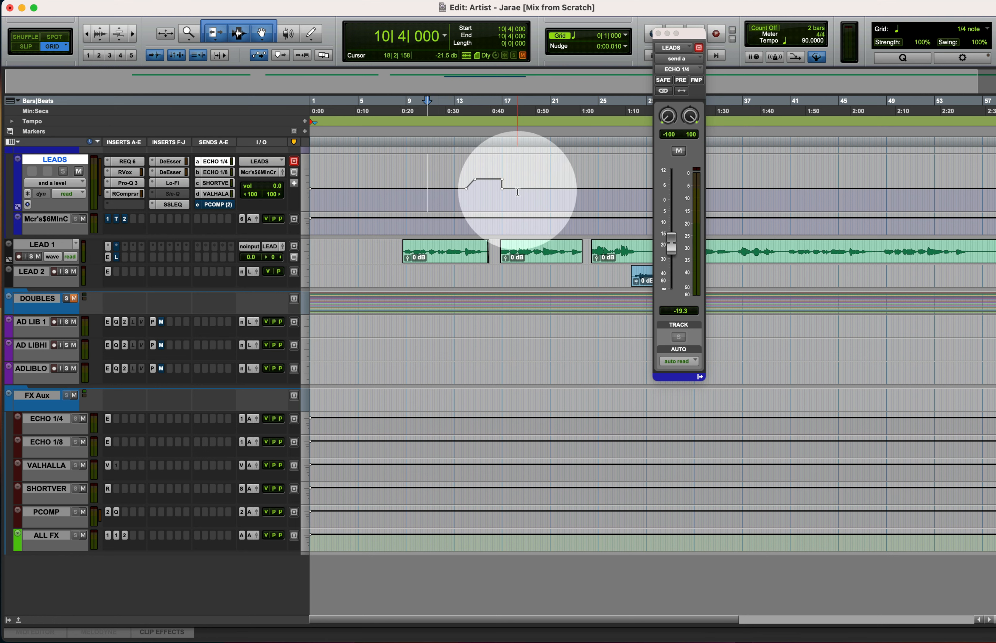
pyautogui.moveTo(681, 238); pyautogui.dragTo(677, 195)
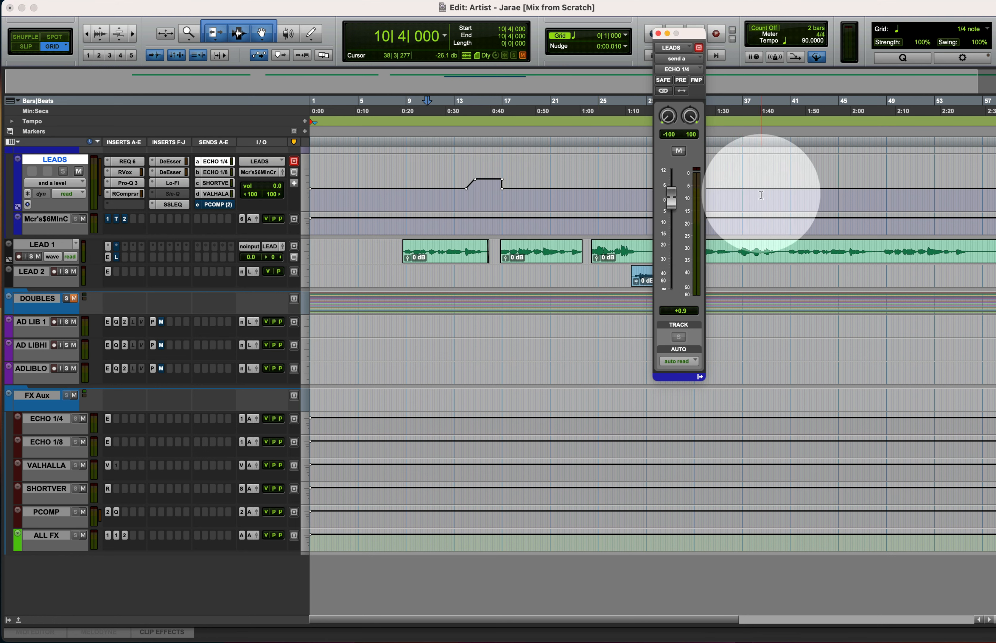
pyautogui.moveTo(671, 244); pyautogui.dragTo(679, 217)
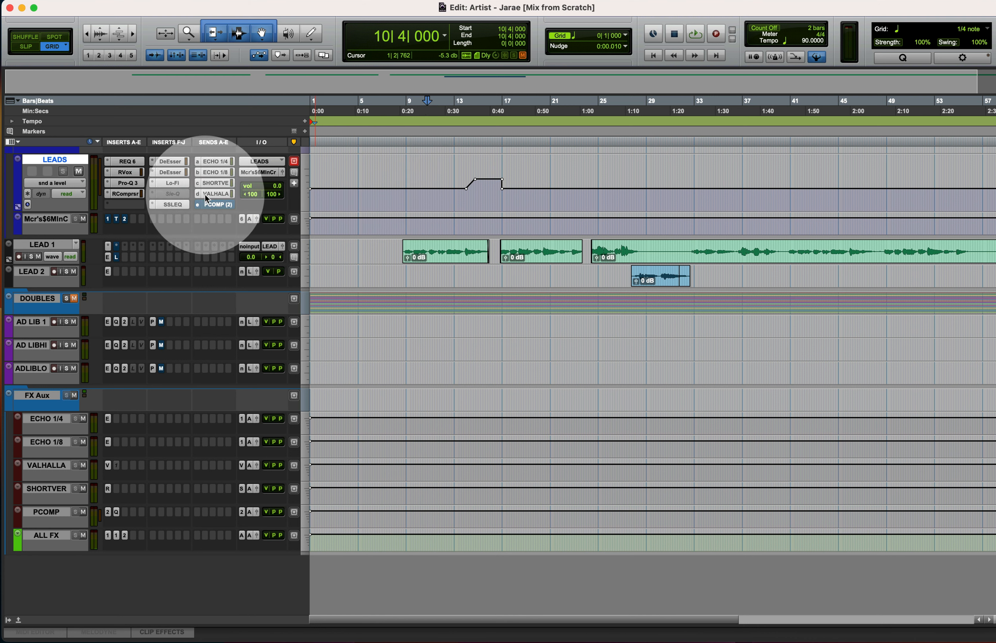
# - Dip the ECHO 1/4 send automation to about -33.1 dB at 8|3|000, ramping back up by about bar 13
pyautogui.keyDown('super'); pyautogui.click(399, 189); pyautogui.keyUp('super')
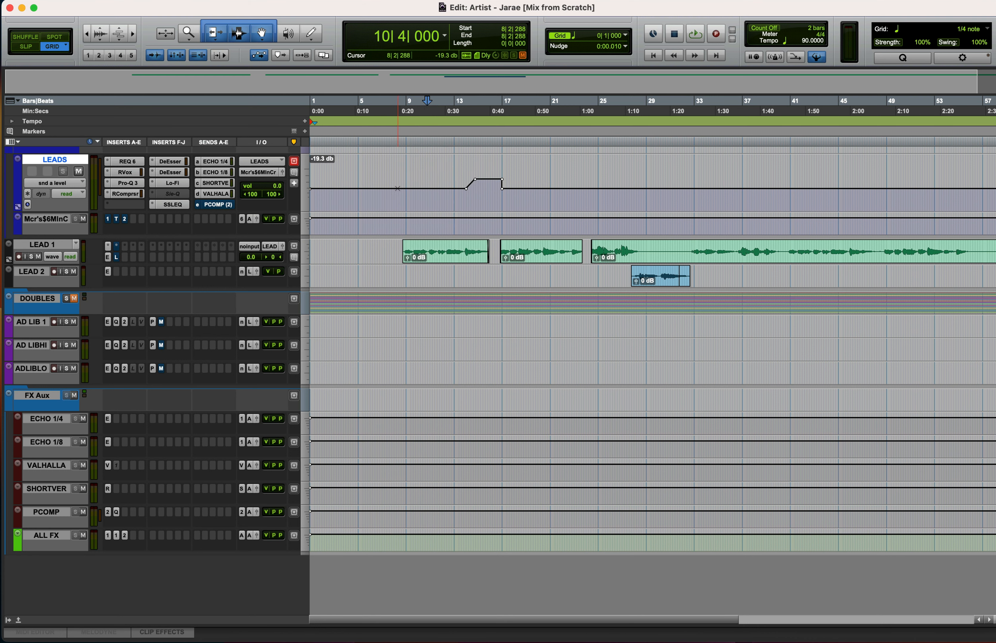
pyautogui.keyDown('super'); pyautogui.click(445, 191); pyautogui.keyUp('super')
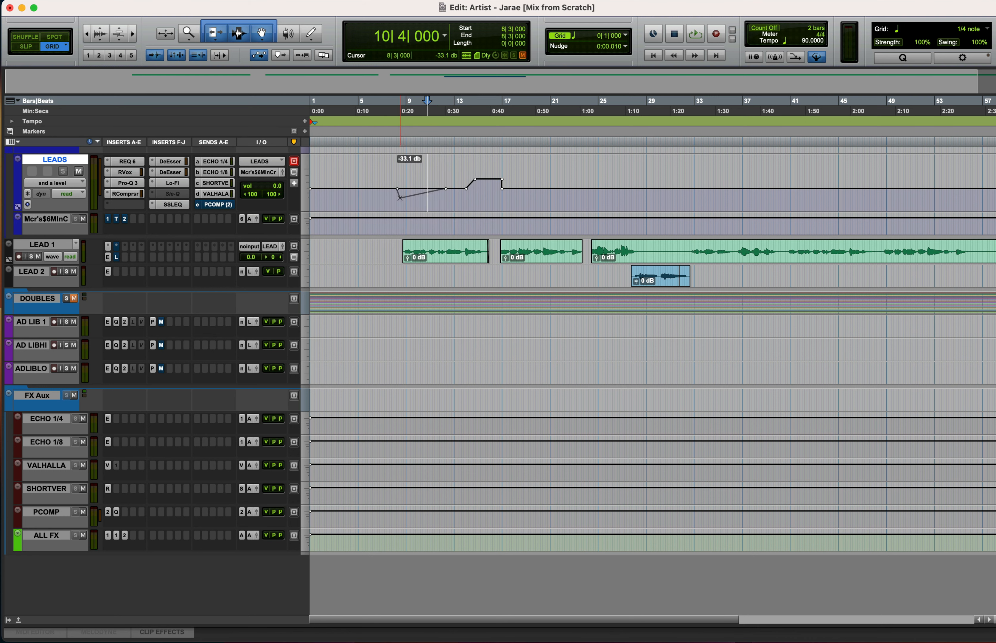
pyautogui.moveTo(400, 198); pyautogui.dragTo(399, 199)
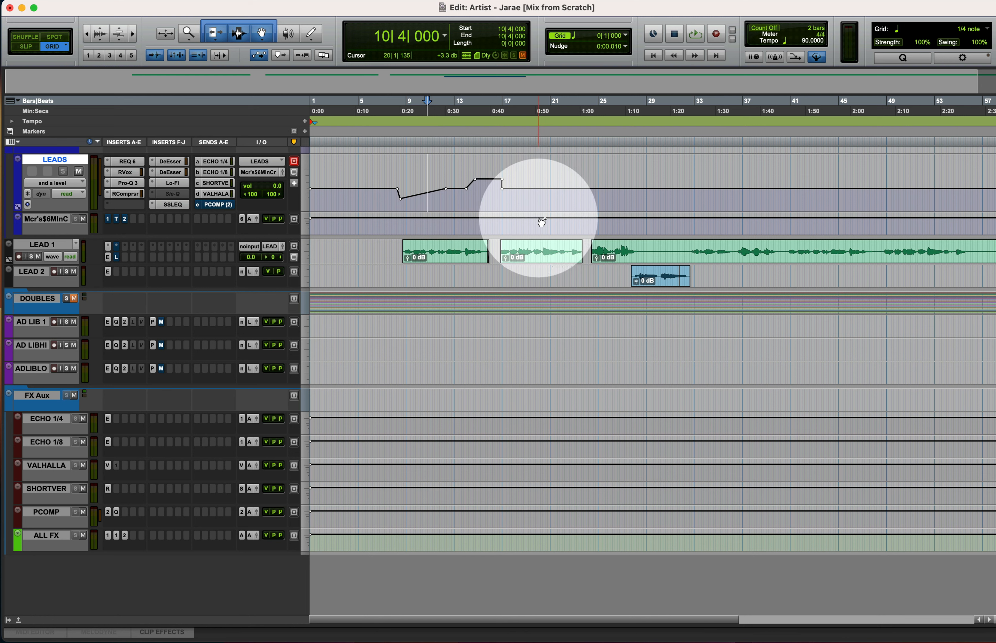
# - Add an ECHO 1/4 send rise peaking near bar 24, between the second and third LEAD 1 clips, and start playback
pyautogui.keyDown('super'); pyautogui.click(571, 190); pyautogui.keyUp('super')
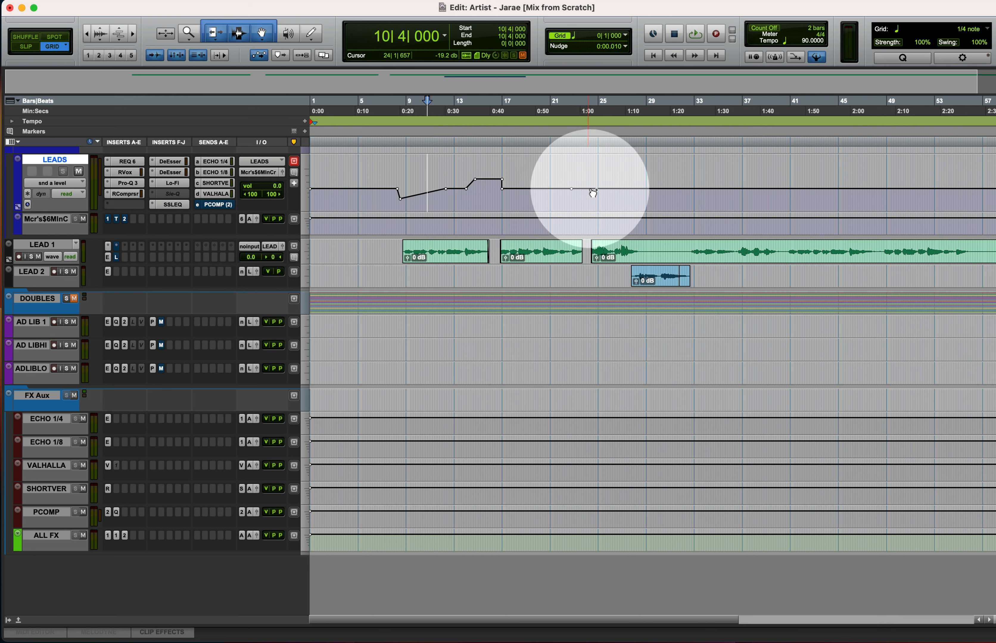
pyautogui.keyDown('super'); pyautogui.click(591, 188); pyautogui.keyUp('super')
pyautogui.click(570, 195)
pyautogui.press('space')
pyautogui.moveTo(585, 189); pyautogui.dragTo(694, 184)
# - Add ECHO 1/4 send rises around the LEAD 2 clip, between about bars 26 and 34
pyautogui.keyDown('super'); pyautogui.click(616, 188); pyautogui.keyUp('super')
pyautogui.click(637, 195)
pyautogui.keyDown('super'); pyautogui.click(643, 188); pyautogui.keyUp('super')
pyautogui.keyDown('super'); pyautogui.click(671, 188); pyautogui.keyUp('super')
pyautogui.click(688, 201)
pyautogui.keyDown('super'); pyautogui.click(701, 188); pyautogui.keyUp('super')
# - Add small ECHO 1/4 send peaks near bars 40 and 30, auditioning from 29|1|000
pyautogui.keyDown('super'); pyautogui.click(760, 189); pyautogui.keyUp('super')
pyautogui.keyDown('super'); pyautogui.click(784, 188); pyautogui.keyUp('super')
pyautogui.moveTo(778, 189); pyautogui.dragTo(778, 183)
pyautogui.hscroll(5, 777, 206)
pyautogui.keyDown('super'); pyautogui.click(566, 189); pyautogui.keyUp('super')
pyautogui.moveTo(578, 189); pyautogui.dragTo(578, 184)
pyautogui.click(560, 203)
# - Add small ECHO 1/4 send peaks near bars 48 and 56, with breakpoints on both sides of each
pyautogui.keyDown('super'); pyautogui.click(770, 189); pyautogui.keyUp('super')
pyautogui.keyDown('super'); pyautogui.click(799, 188); pyautogui.keyUp('super')
pyautogui.moveTo(791, 188); pyautogui.dragTo(791, 183)
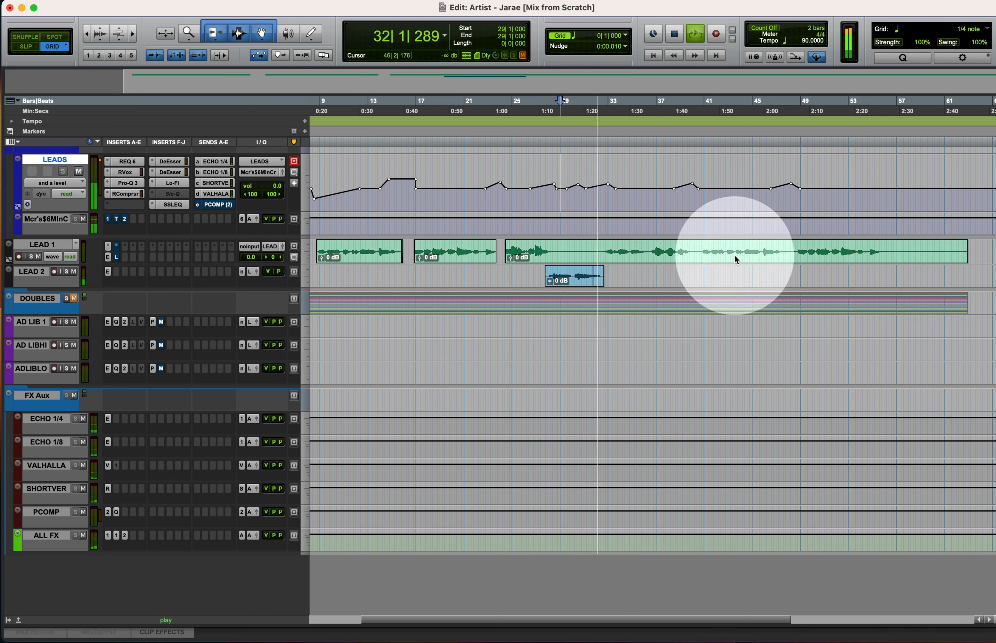
pyautogui.keyDown('super'); pyautogui.click(862, 189); pyautogui.keyUp('super')
pyautogui.keyDown('super'); pyautogui.click(896, 188); pyautogui.keyUp('super')
pyautogui.moveTo(884, 189); pyautogui.dragTo(884, 183)
# - Trim the end of the long LEAD 1 clip back to about 56|3
pyautogui.click(890, 248)
pyautogui.press('s')
pyautogui.moveTo(913, 249); pyautogui.dragTo(870, 249)
# - Lower the ECHO 1/4 send automation after about bar 33, save the session, and audition from 32|3|000
pyautogui.moveTo(615, 188)
pyautogui.mouseDown()
pyautogui.moveTo(608, 198)
pyautogui.moveTo(737, 198)
pyautogui.mouseUp()
pyautogui.click(602, 203)
pyautogui.press('super+s')
pyautogui.press('space')
pyautogui.press('space')
# - Tidy the ECHO 1/4 send breakpoints near bars 38, 41 and 47, and lower the send after the bar 48 peak
pyautogui.keyDown('alt'); pyautogui.click(674, 189); pyautogui.keyUp('alt')
pyautogui.keyDown('super'); pyautogui.click(705, 189); pyautogui.keyUp('super')
pyautogui.keyDown('alt'); pyautogui.click(770, 190); pyautogui.keyUp('alt')
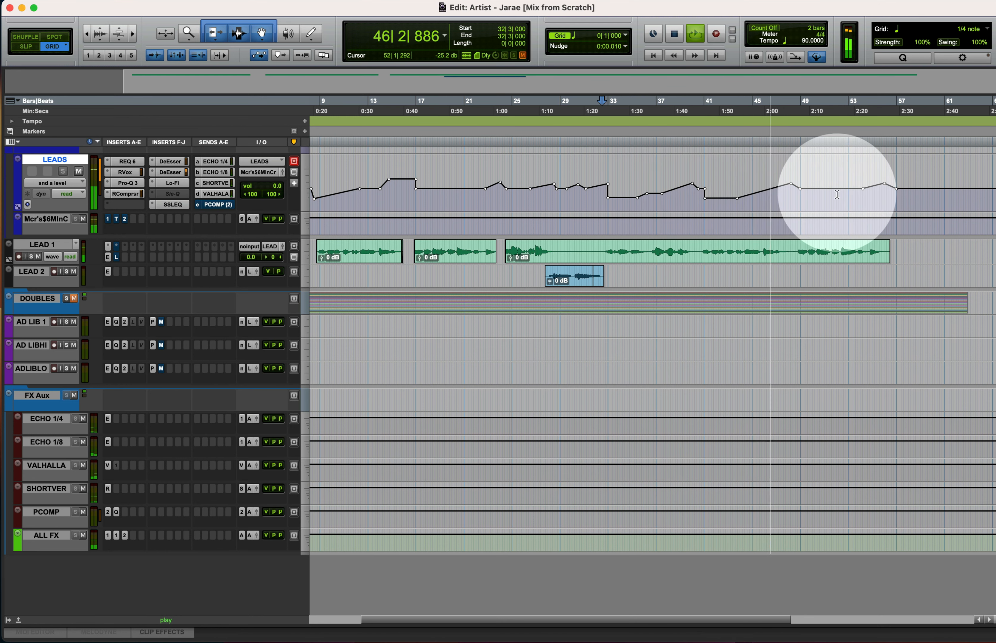
pyautogui.moveTo(800, 189); pyautogui.dragTo(797, 196)
# - Delete the LEAD 1 audio between phrases from about 48|1 to 48|4
pyautogui.click(791, 251)
pyautogui.press('t')
pyautogui.press('t')
pyautogui.press('t')
pyautogui.press('t')
pyautogui.press('t')
pyautogui.press('super+alt+bracketright')
pyautogui.press('super+alt+bracketright')
pyautogui.press('super+alt+bracketright')
pyautogui.press('super+alt+bracketright')
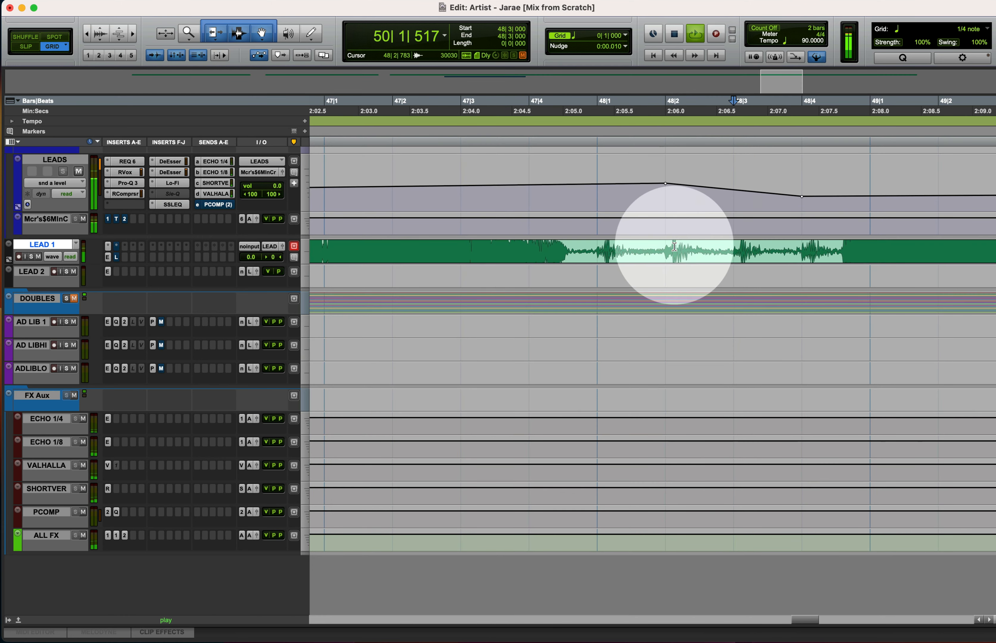
pyautogui.moveTo(598, 245); pyautogui.dragTo(837, 246)
pyautogui.press('Delete')
pyautogui.click(578, 251)
pyautogui.click(810, 251)
pyautogui.press('e')
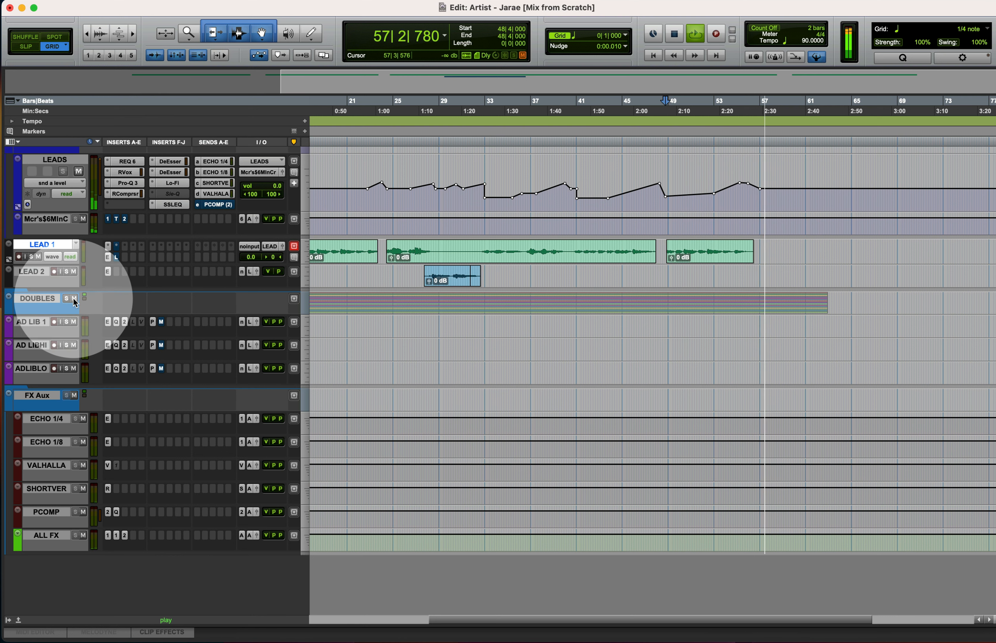
# - Stop playback and lower the ECHO 1/4 send automation just after the raised section ends at bar 17
pyautogui.press('space')
pyautogui.hscroll(2, 785, 281)
pyautogui.hscroll(-15, 785, 281)
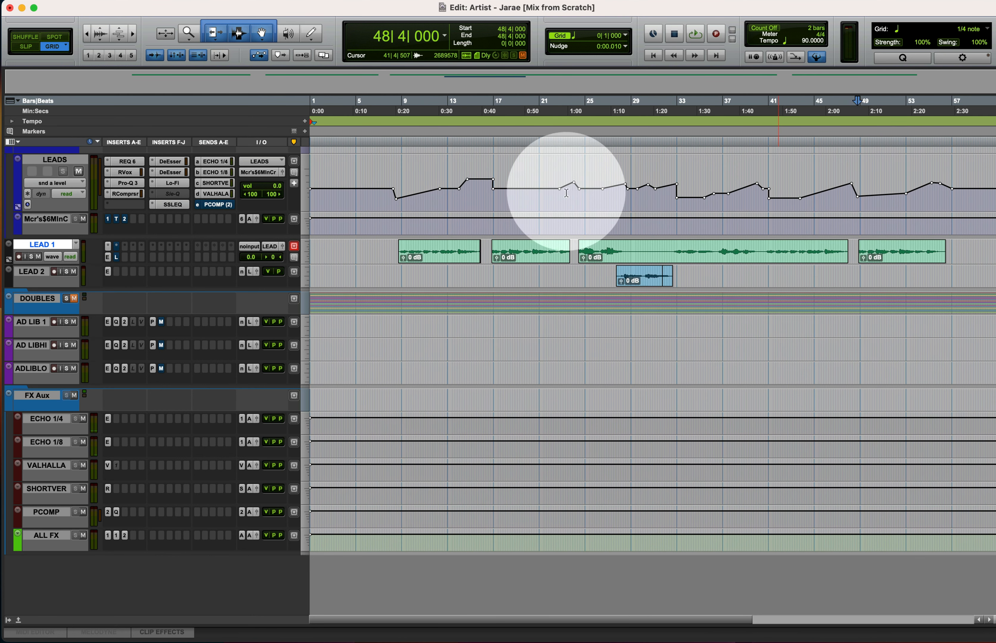
pyautogui.moveTo(495, 192)
pyautogui.mouseDown()
pyautogui.moveTo(530, 195)
pyautogui.moveTo(493, 196)
pyautogui.mouseUp()
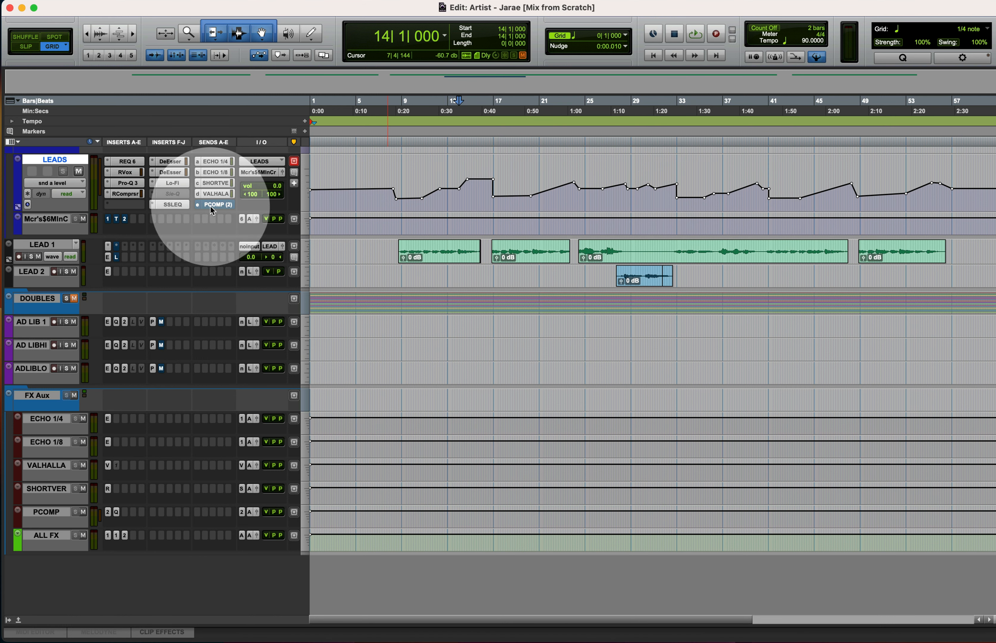
# - Show the VALHALLA send automation on LEADS, select four bars from 9|1|000, and slightly lower the send level
pyautogui.click(225, 196)
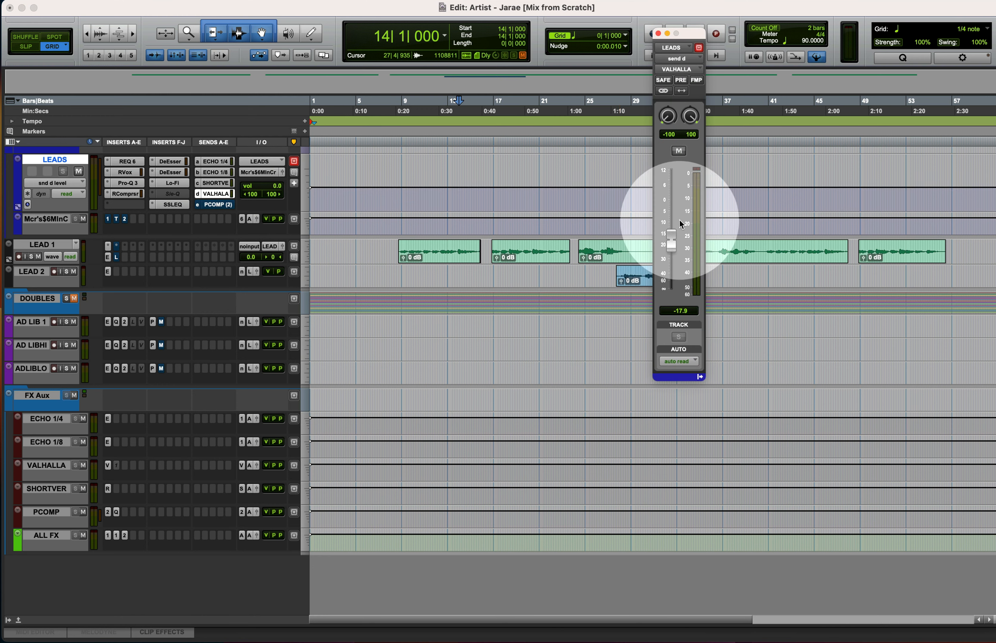
pyautogui.click(658, 33)
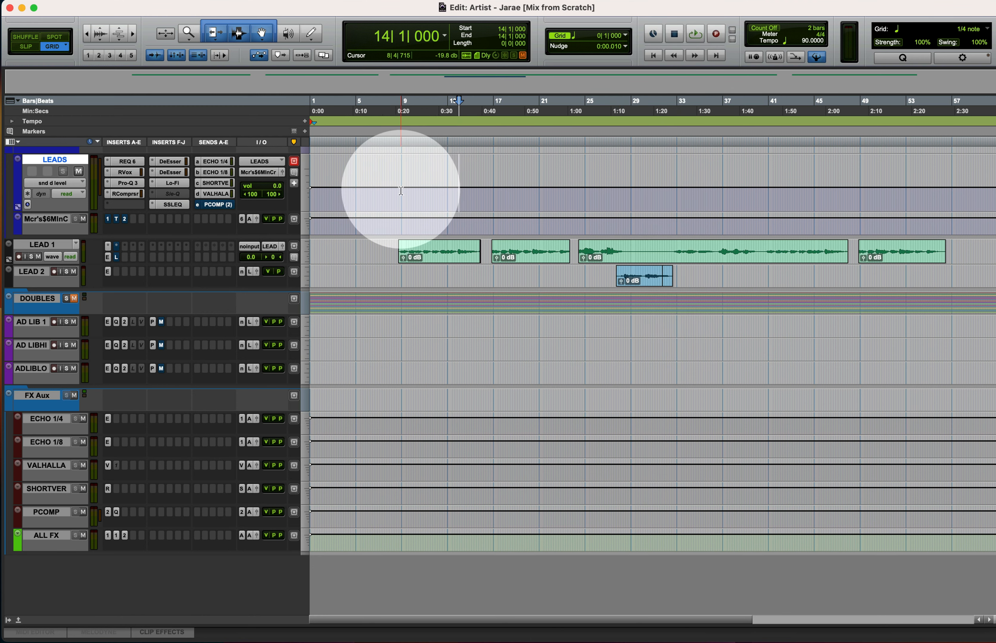
pyautogui.moveTo(401, 193); pyautogui.dragTo(447, 191)
pyautogui.moveTo(412, 162); pyautogui.dragTo(412, 170)
pyautogui.click(224, 195)
pyautogui.moveTo(670, 247); pyautogui.dragTo(670, 253)
pyautogui.click(657, 34)
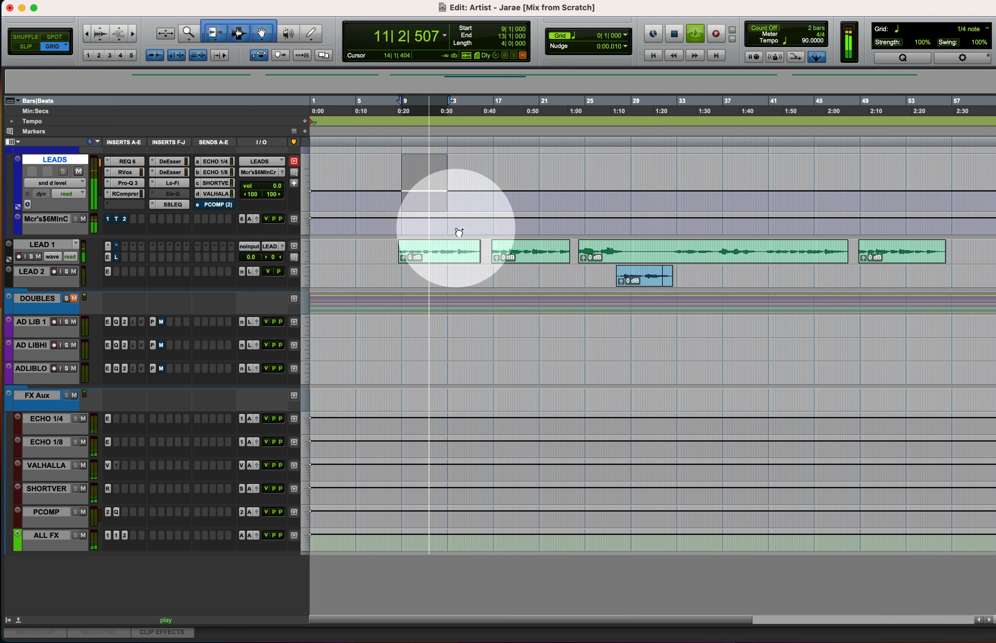
# - Add VALHALLA send rises peaking near bars 13 and 16, save the session, and audition from 11|3|000
pyautogui.keyDown('super'); pyautogui.click(455, 191); pyautogui.keyUp('super')
pyautogui.keyDown('super'); pyautogui.click(501, 191); pyautogui.keyUp('super')
pyautogui.moveTo(481, 192); pyautogui.dragTo(445, 187)
pyautogui.press('super+s')
pyautogui.keyDown('super'); pyautogui.click(435, 191); pyautogui.keyUp('super')
pyautogui.click(430, 190)
pyautogui.press('super+s')
pyautogui.press('space')
pyautogui.press('space')
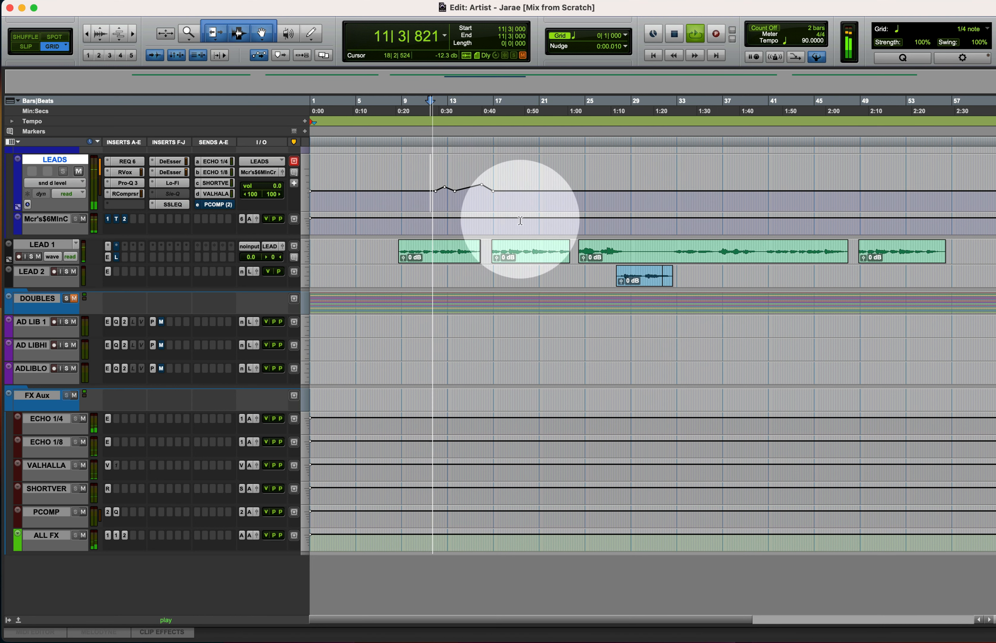
# - Remove the dip after bar 13 from the VALHALLA send automation and add a rise peaking near bar 24
pyautogui.keyDown('alt'); pyautogui.keyDown('super'); pyautogui.click(454, 191); pyautogui.keyUp('super'); pyautogui.keyUp('alt')
pyautogui.keyDown('super'); pyautogui.click(542, 191); pyautogui.keyUp('super')
pyautogui.keyDown('super'); pyautogui.click(583, 192); pyautogui.keyUp('super')
pyautogui.moveTo(573, 191); pyautogui.dragTo(573, 185)
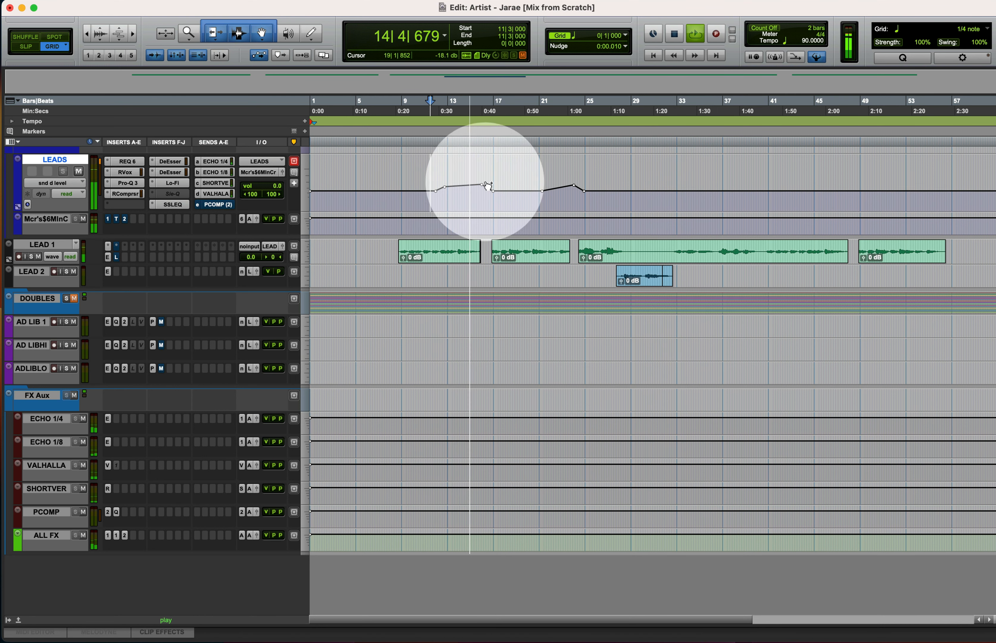
# - Raise the VALHALLA send peak near bar 16 slightly, and play from 17|2|000 and 19|3|000
pyautogui.moveTo(481, 185); pyautogui.dragTo(482, 183)
pyautogui.scroll(3, 496, 186)
pyautogui.click(497, 183)
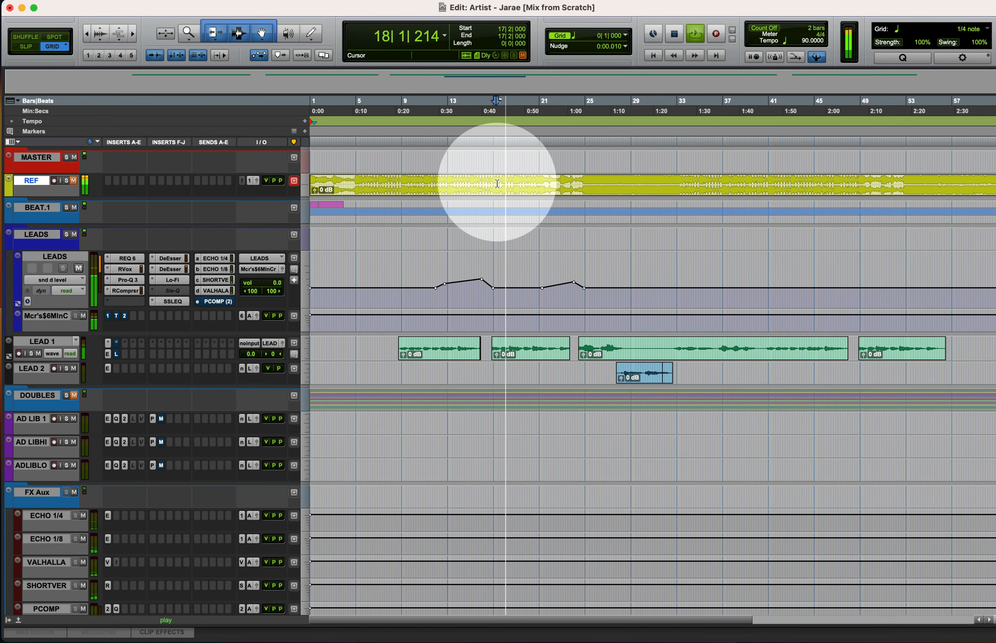
pyautogui.click(521, 180)
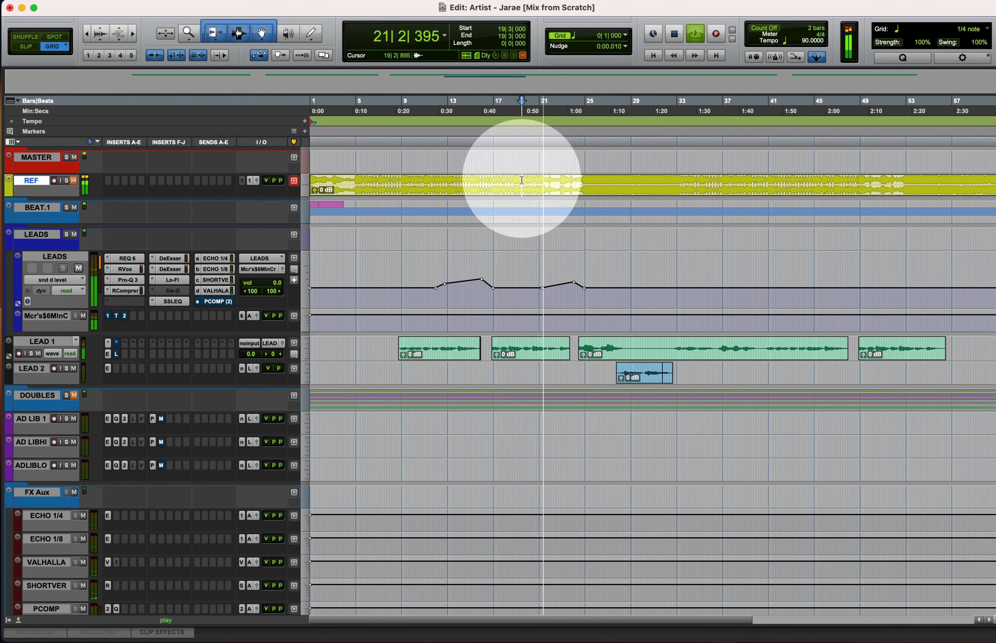
# - Raise the VALHALLA send automation from about bar 25 to 30, with a brief dip near 26|3
pyautogui.keyDown('super'); pyautogui.click(638, 289); pyautogui.keyUp('super')
pyautogui.moveTo(603, 263)
pyautogui.mouseDown()
pyautogui.moveTo(603, 254)
pyautogui.moveTo(676, 289)
pyautogui.moveTo(666, 286)
pyautogui.mouseUp()
pyautogui.keyDown('super'); pyautogui.click(601, 279); pyautogui.keyUp('super')
pyautogui.keyDown('super'); pyautogui.click(602, 286); pyautogui.keyUp('super')
pyautogui.keyDown('super'); pyautogui.click(611, 279); pyautogui.keyUp('super')
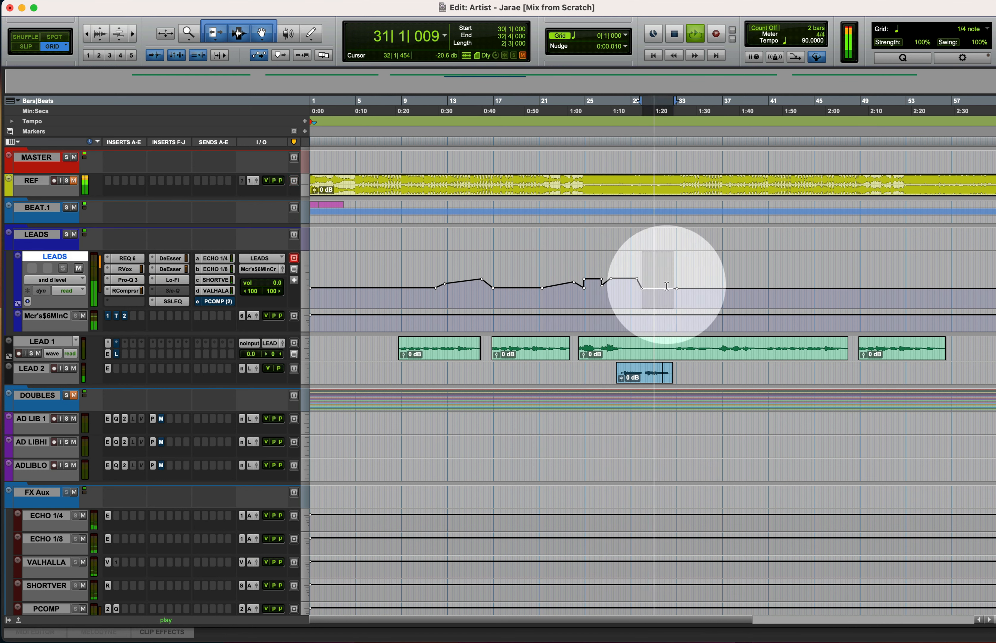
# - Undo the last automation edit and add a VALHALLA send rise from about bar 30 to 33, auditioning from 26|3|000
pyautogui.press('super+z')
pyautogui.keyDown('super'); pyautogui.click(671, 278); pyautogui.keyUp('super')
pyautogui.click(602, 299)
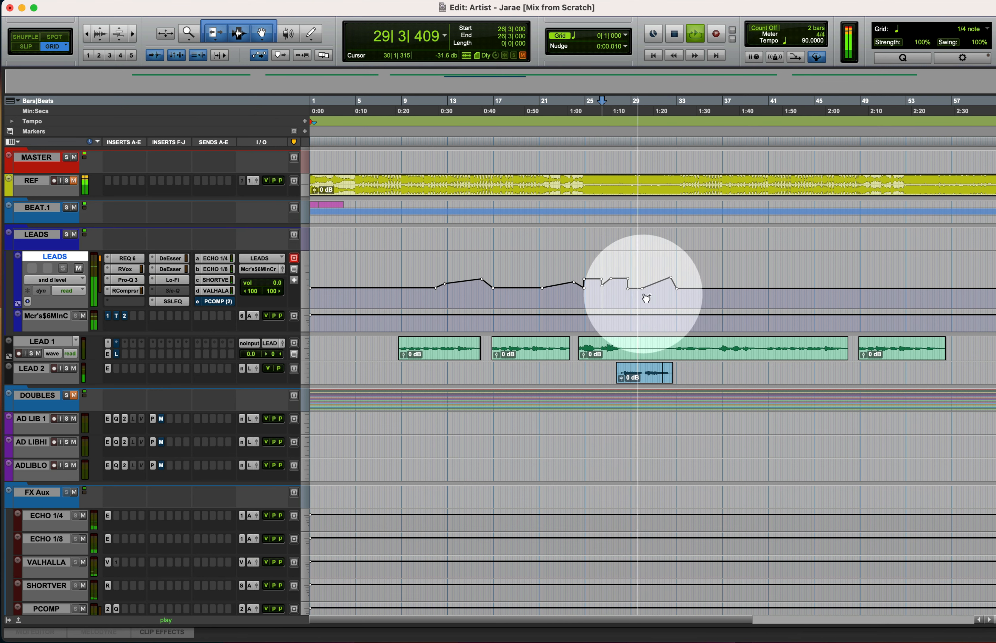
pyautogui.keyDown('super'); pyautogui.click(651, 281); pyautogui.keyUp('super')
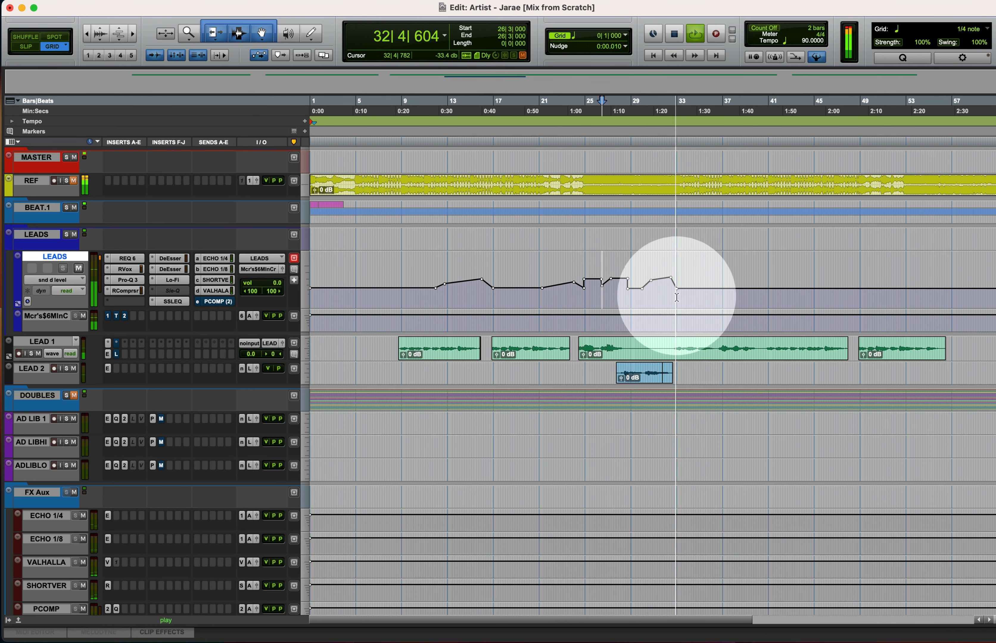
# - Trim the end of the last LEAD 2 clip to about 32|2, save the session, and play from 30|4|000
pyautogui.click(673, 370)
pyautogui.scroll(5, 673, 370)
pyautogui.click(588, 368)
pyautogui.press('s')
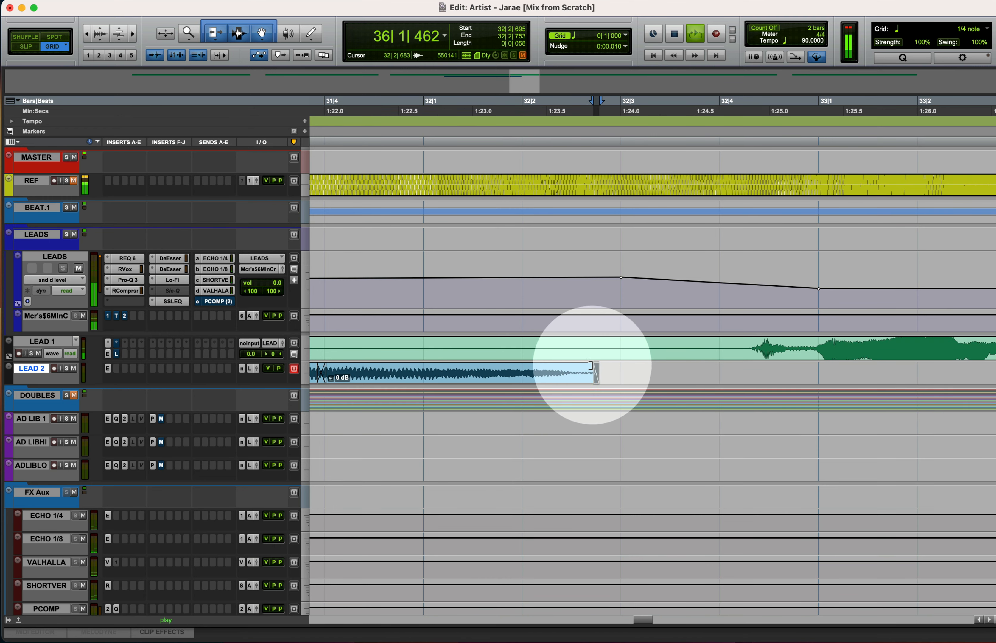
pyautogui.press('r')
pyautogui.press('r')
pyautogui.press('r')
pyautogui.press('super+s')
pyautogui.click(573, 372)
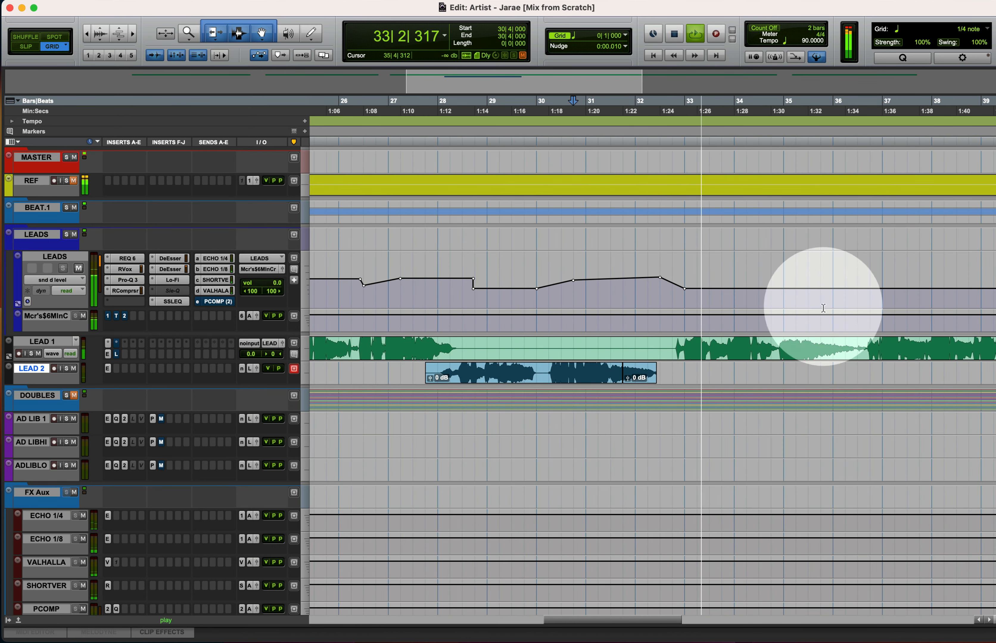
# - Add a VALHALLA send rise from about bar 35, peaking between LEAD 1 phrases near 36|2
pyautogui.keyDown('super'); pyautogui.click(784, 289); pyautogui.keyUp('super')
pyautogui.keyDown('super'); pyautogui.click(862, 289); pyautogui.keyUp('super')
pyautogui.moveTo(857, 288); pyautogui.dragTo(857, 272)
pyautogui.hscroll(10, 838, 367)
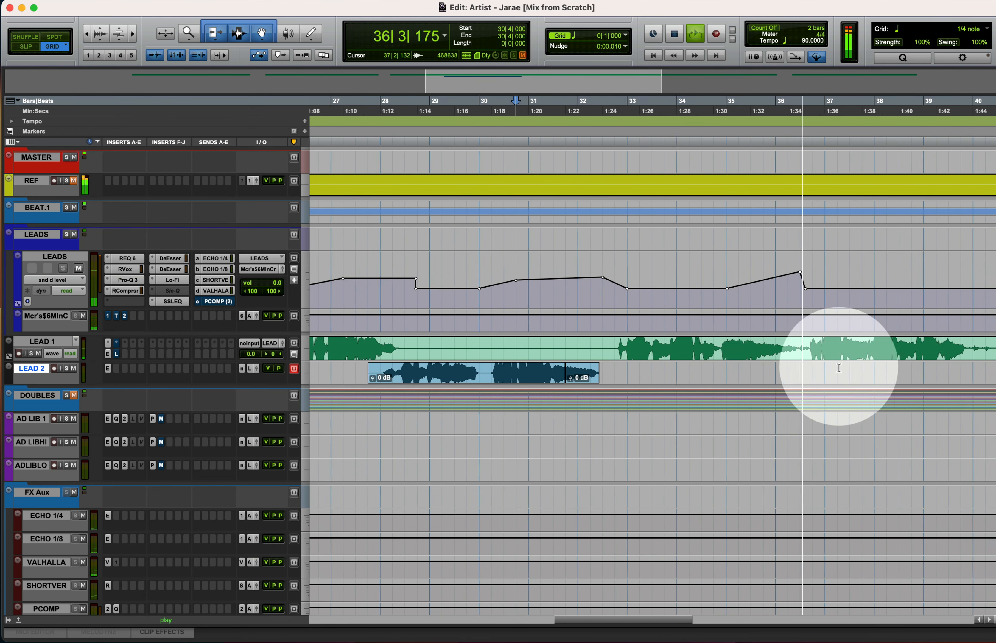
# - Open a gap in LEAD 1 from about bar 40 to 41 and raise the VALHALLA send across it, stopping playback
pyautogui.click(600, 346)
pyautogui.press('s')
pyautogui.keyDown('super'); pyautogui.click(541, 288); pyautogui.keyUp('super')
pyautogui.keyDown('super'); pyautogui.click(649, 288); pyautogui.keyUp('super')
pyautogui.moveTo(600, 288)
pyautogui.mouseDown()
pyautogui.moveTo(596, 266)
pyautogui.moveTo(649, 291)
pyautogui.moveTo(636, 267)
pyautogui.mouseUp()
pyautogui.press('space')
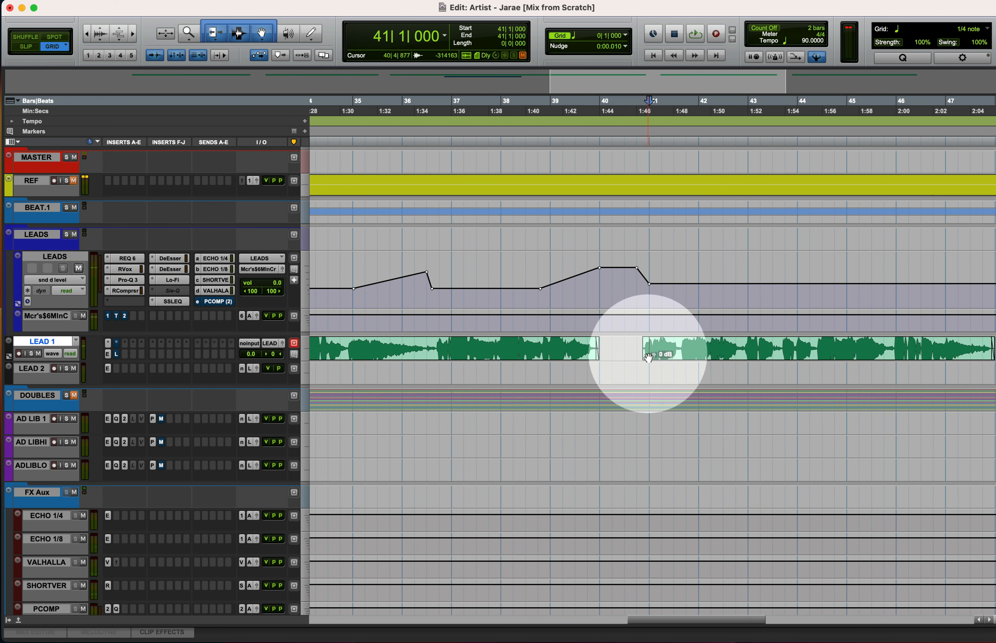
# - Select LEAD 2 from bar 40 to 41 and open the D-Verb AudioSuite processor with its decay set to 36.3 sec
pyautogui.click(590, 367)
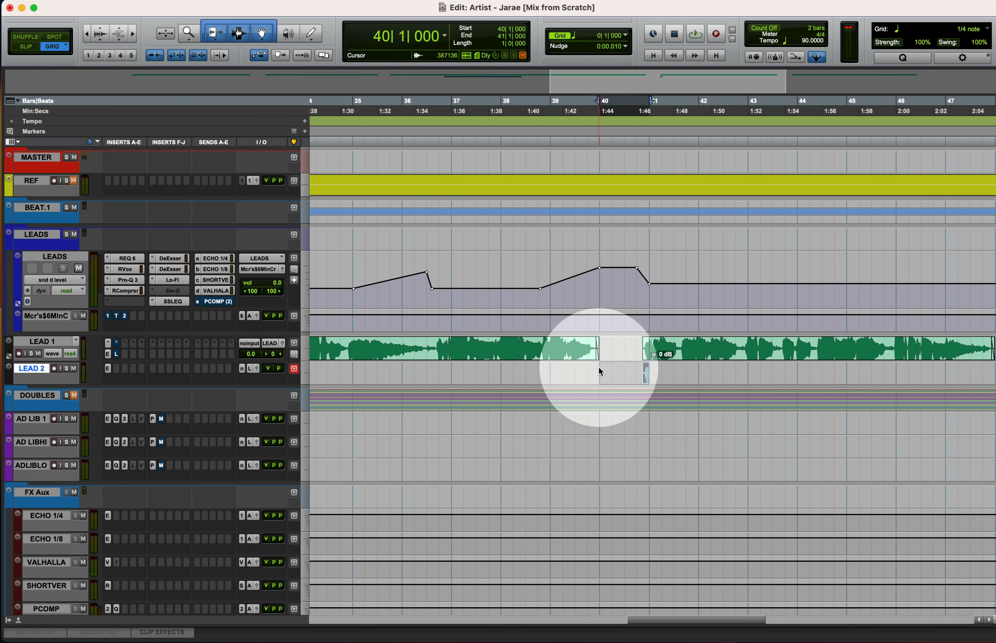
pyautogui.click(272, 0)
pyautogui.click(321, 61)
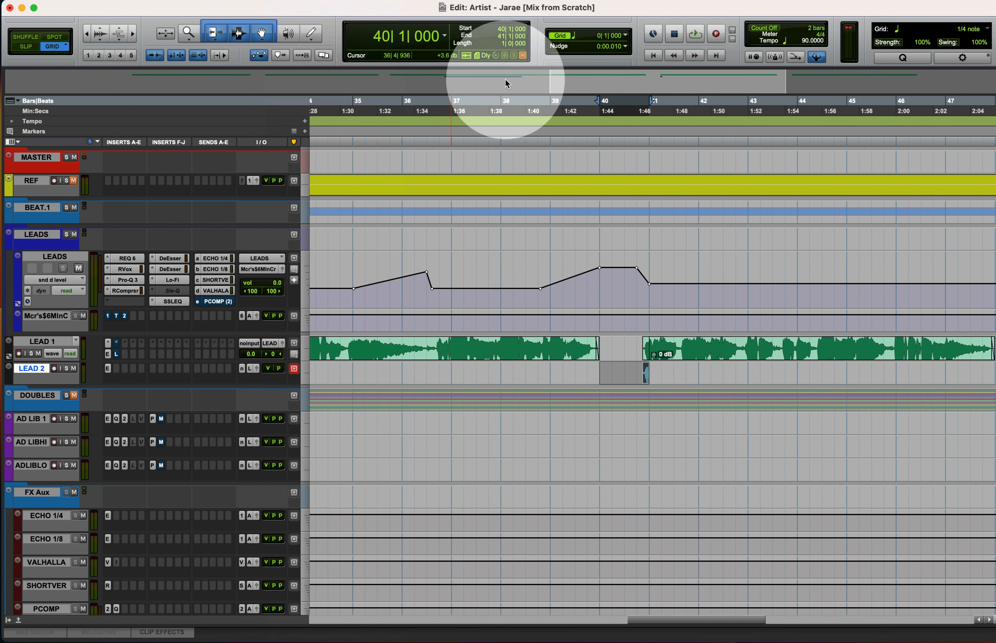
pyautogui.click(316, 0)
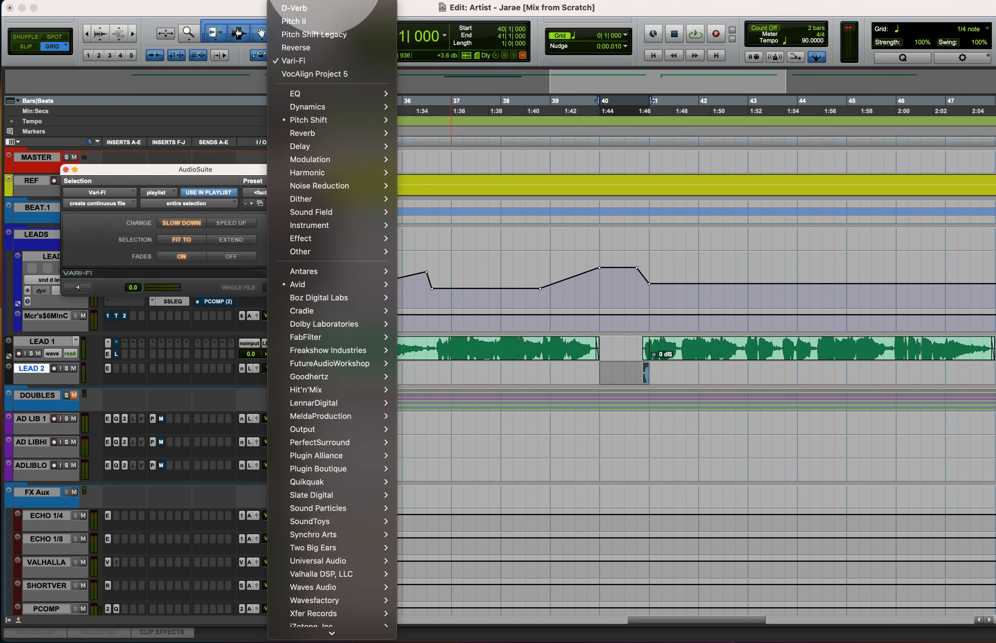
pyautogui.click(318, 6)
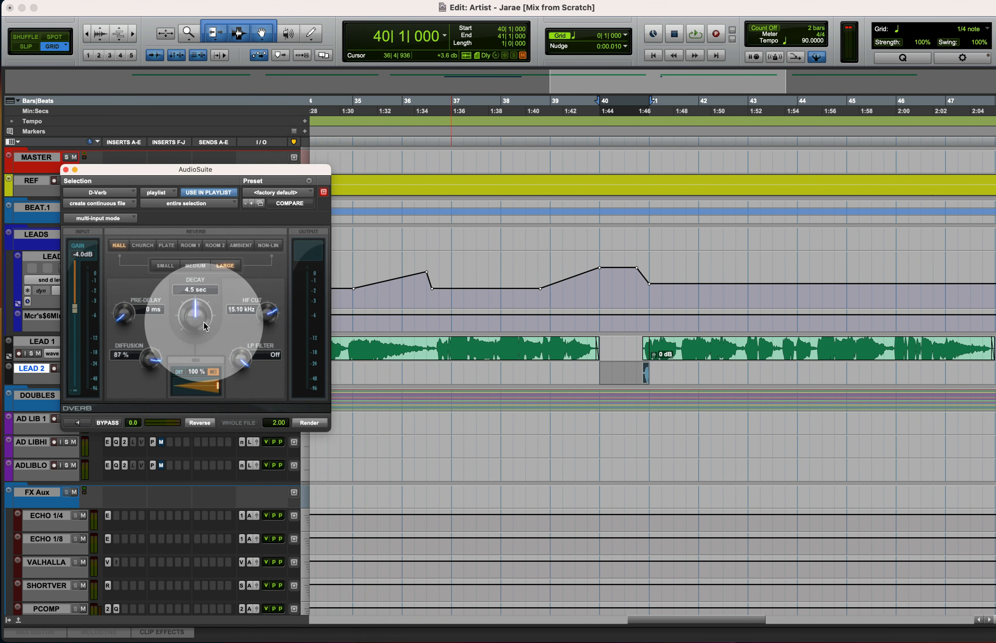
pyautogui.moveTo(205, 326); pyautogui.dragTo(202, 268)
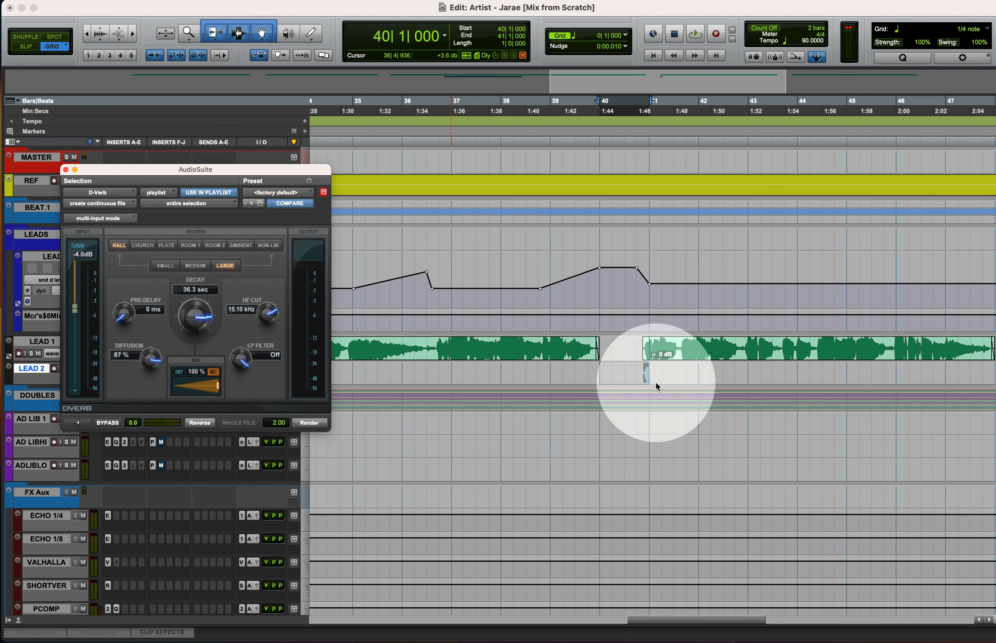
# - Render a reversed D-Verb swell on LEAD 2 from bar 40 to 41 with a fade-in, and play from 39|4|000
pyautogui.moveTo(602, 368); pyautogui.dragTo(646, 367)
pyautogui.click(584, 371)
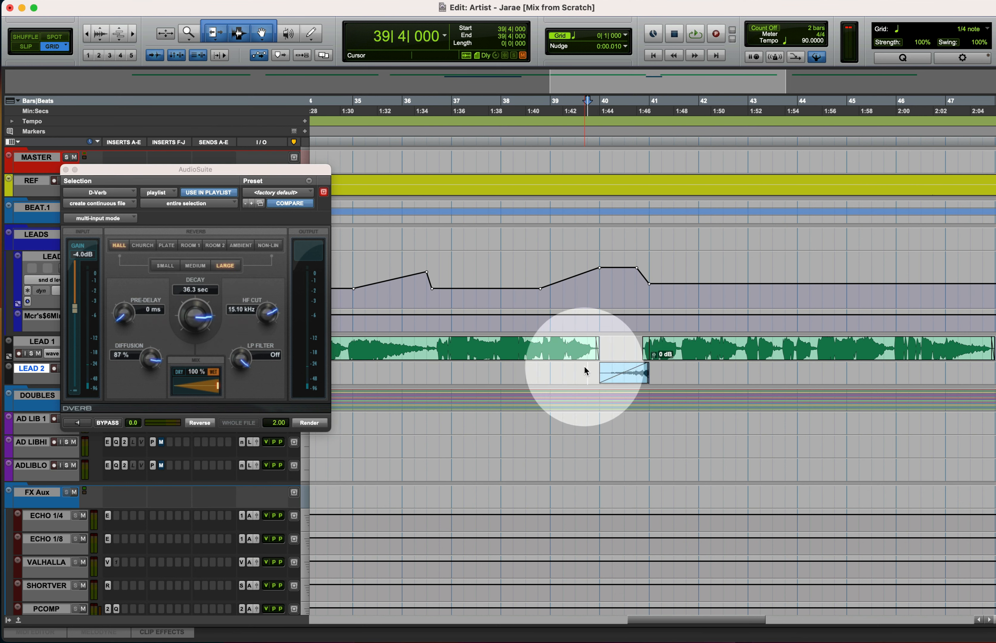
pyautogui.press('space')
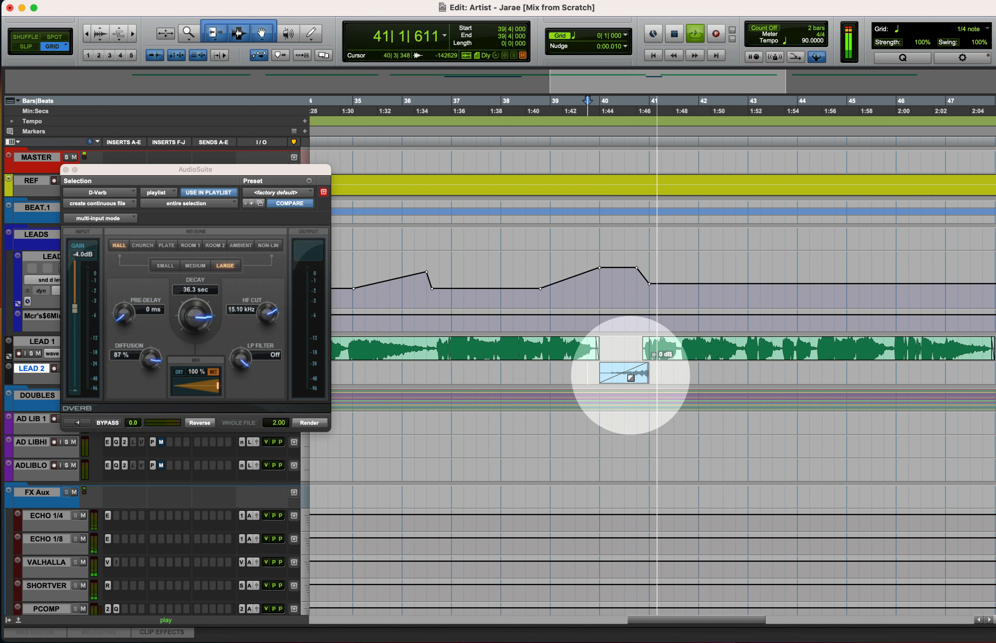
# - Change the fade-in of the LEAD 2 reverb swell to a curved shape and close the D-Verb window
pyautogui.moveTo(654, 369); pyautogui.dragTo(574, 379)
pyautogui.moveTo(636, 379); pyautogui.dragTo(633, 377)
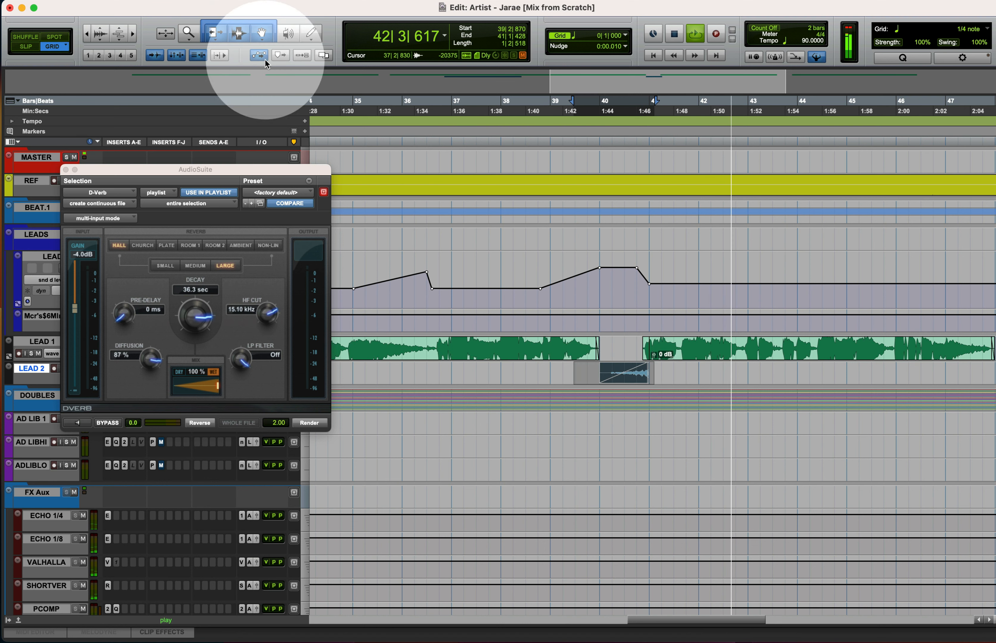
pyautogui.click(65, 170)
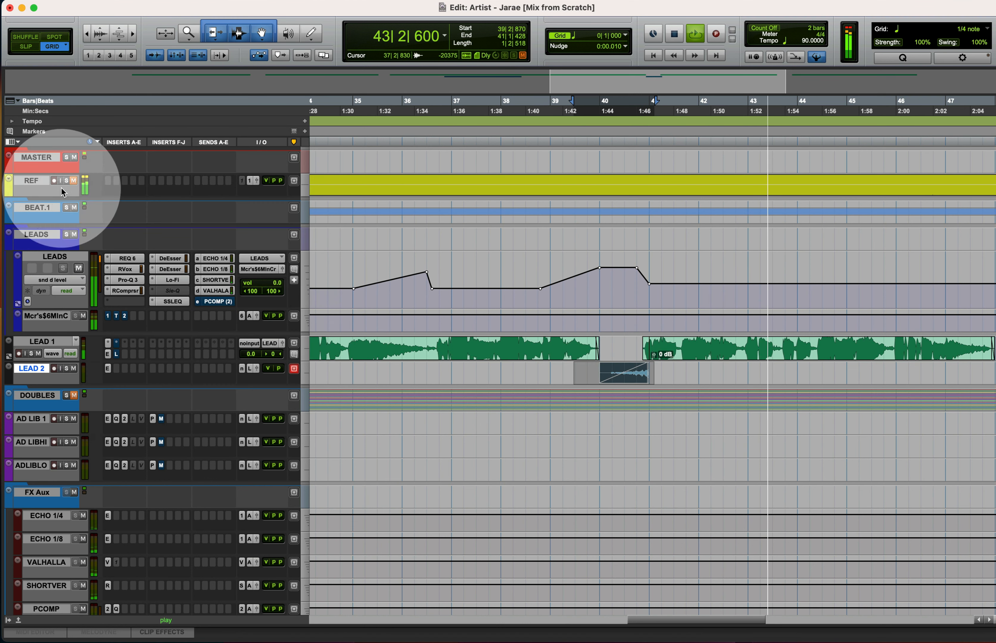
pyautogui.click(594, 371)
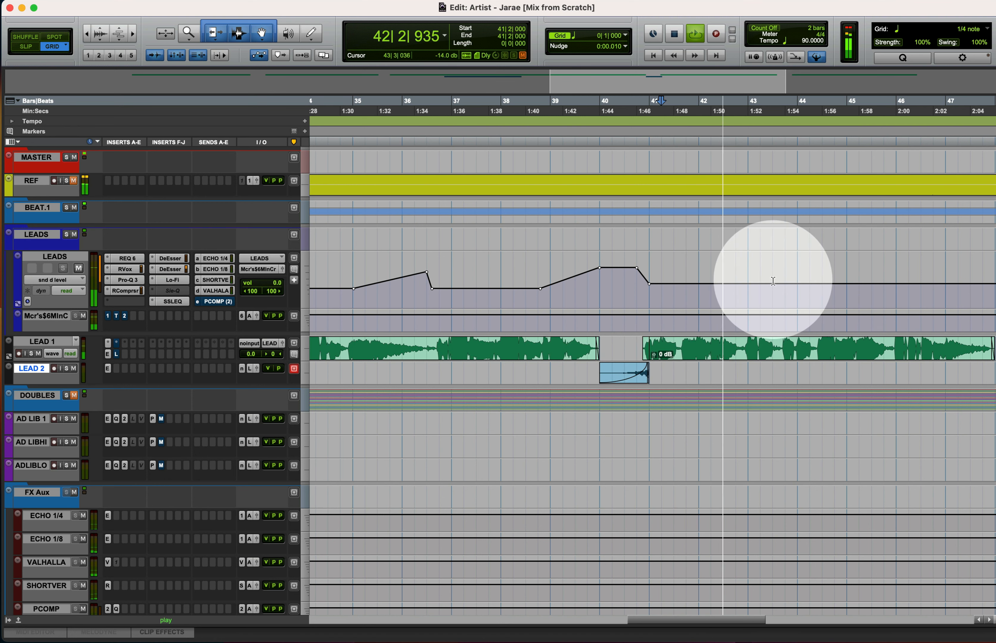
# - Raise the LEADS VALHALLA send level from about bar 43 and step it higher from about bar 46
pyautogui.click(749, 284)
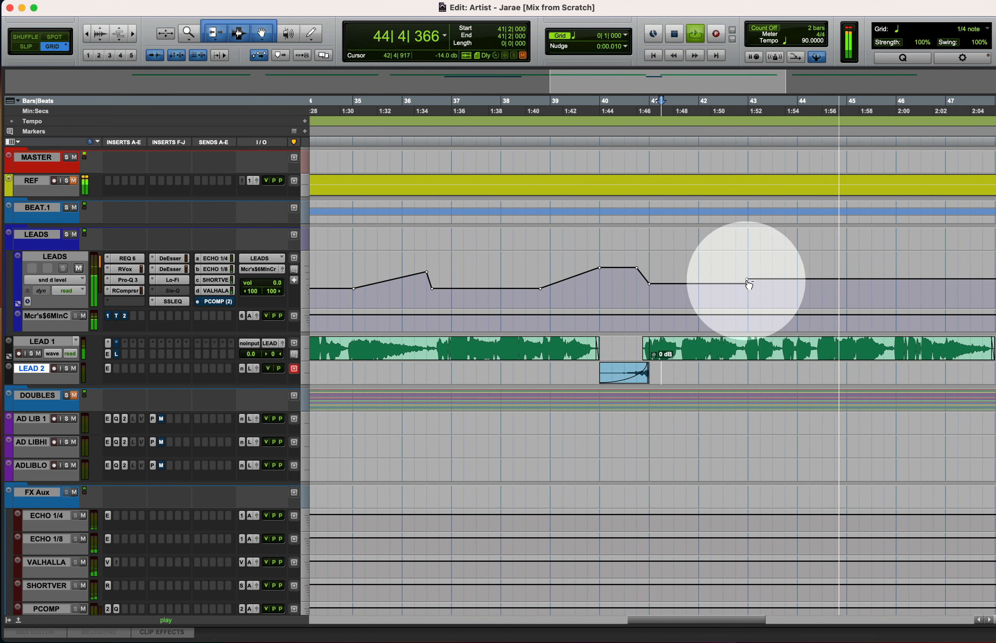
pyautogui.moveTo(747, 284); pyautogui.dragTo(746, 279)
pyautogui.click(896, 279)
pyautogui.keyDown('super'); pyautogui.click(896, 276); pyautogui.keyUp('super')
# - Step the VALHALLA send down at bar 48, up near 48|4, down at bar 51 and up again near 52|2
pyautogui.hscroll(10, 992, 284)
pyautogui.moveTo(630, 284); pyautogui.dragTo(994, 285)
pyautogui.moveTo(762, 273); pyautogui.dragTo(762, 269)
pyautogui.moveTo(675, 284); pyautogui.dragTo(760, 283)
pyautogui.moveTo(713, 264); pyautogui.dragTo(788, 272)
pyautogui.keyDown('super'); pyautogui.click(798, 280); pyautogui.keyUp('super')
pyautogui.click(742, 288)
pyautogui.click(702, 284)
pyautogui.press('space')
pyautogui.press('space')
# - Undo the last edit and audition the stepped VALHALLA send changes from about bar 52
pyautogui.click(880, 298)
pyautogui.click(725, 292)
pyautogui.press('space')
pyautogui.press('space')
pyautogui.hscroll(4, 795, 293)
pyautogui.press('super+z')
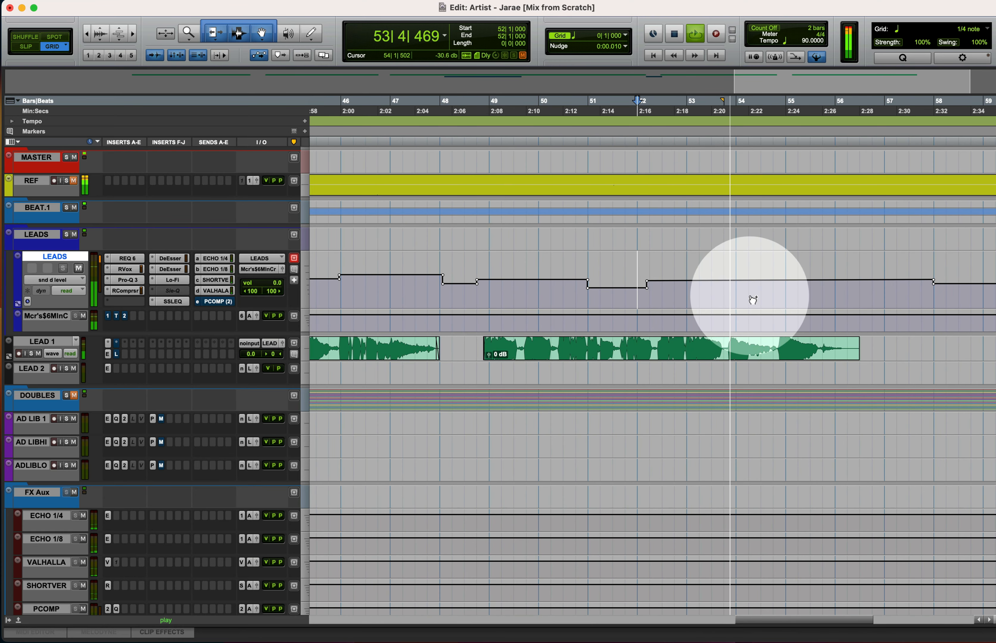
pyautogui.click(652, 281)
pyautogui.press('space')
pyautogui.press('space')
# - Trim the end of the last LEAD 1 clip near bar 56 and shape a VALHALLA send rise peaking around 55|4
pyautogui.moveTo(856, 341); pyautogui.dragTo(844, 340)
pyautogui.keyDown('super'); pyautogui.click(831, 281); pyautogui.keyUp('super')
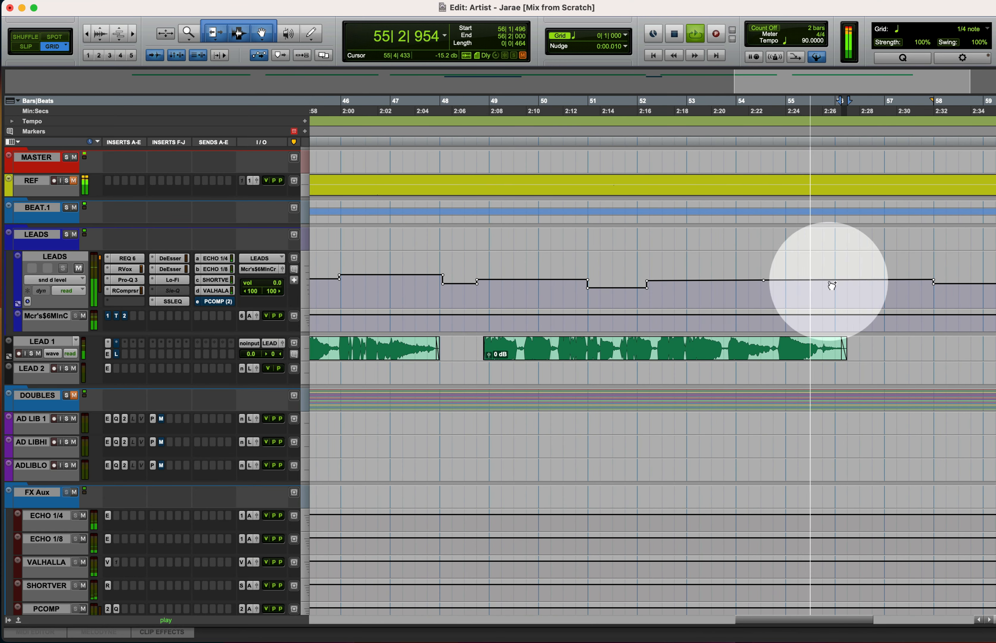
pyautogui.moveTo(830, 281); pyautogui.dragTo(823, 275)
pyautogui.keyDown('super'); pyautogui.click(765, 281); pyautogui.keyUp('super')
pyautogui.click(749, 291)
pyautogui.press('space')
pyautogui.press('space')
pyautogui.keyDown('alt'); pyautogui.keyDown('super'); pyautogui.click(933, 279); pyautogui.keyUp('super'); pyautogui.keyUp('alt')
# - Stop playback, open the LEADS track's VALHALLA send fader and set the automation mode to latch
pyautogui.press('r')
pyautogui.press('r')
pyautogui.hotkey('alt', 'a')
pyautogui.press('space')
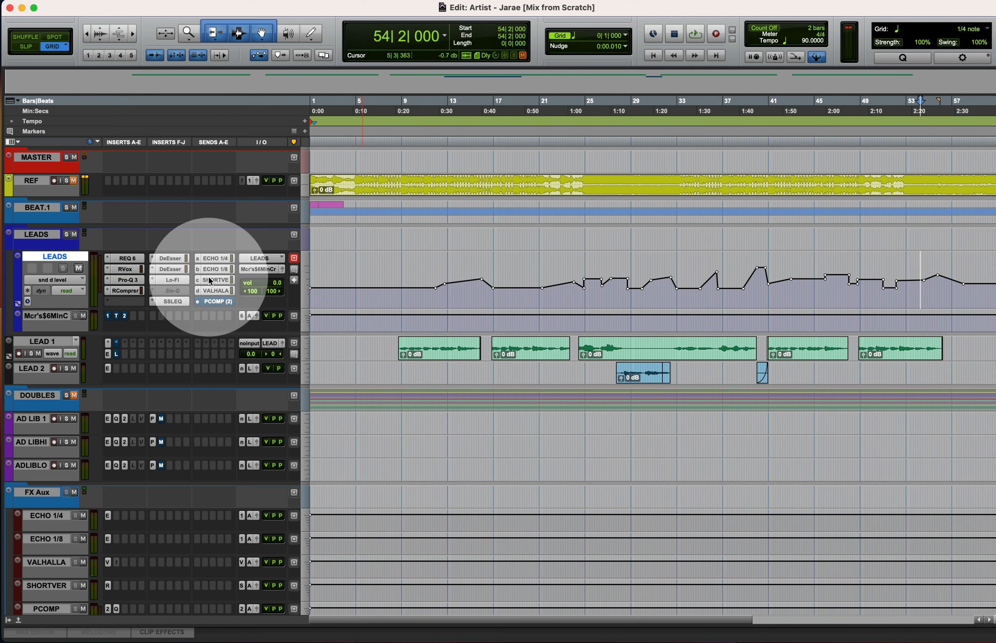
pyautogui.click(215, 292)
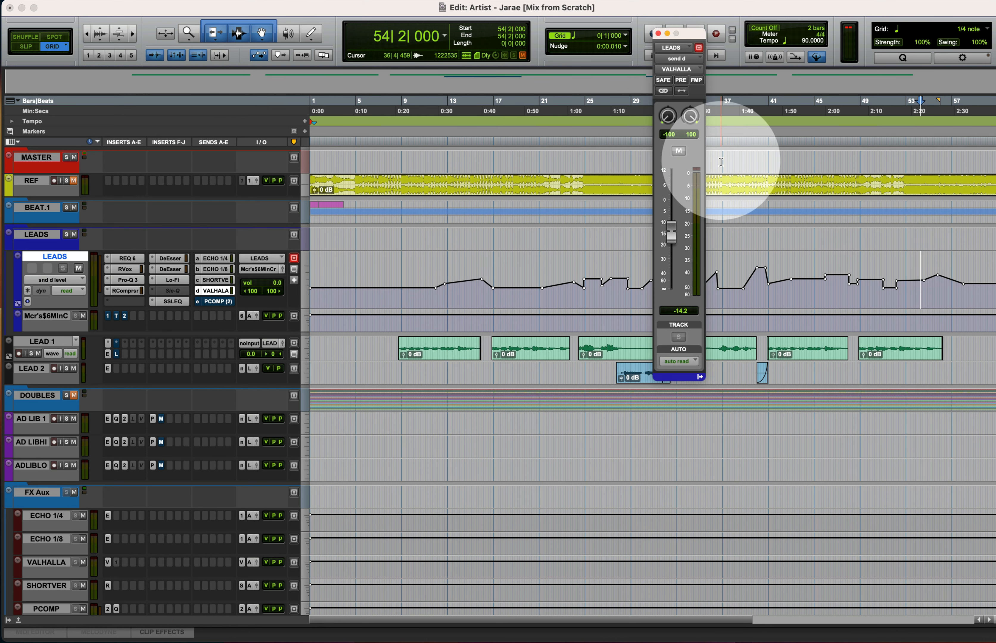
pyautogui.click(55, 280)
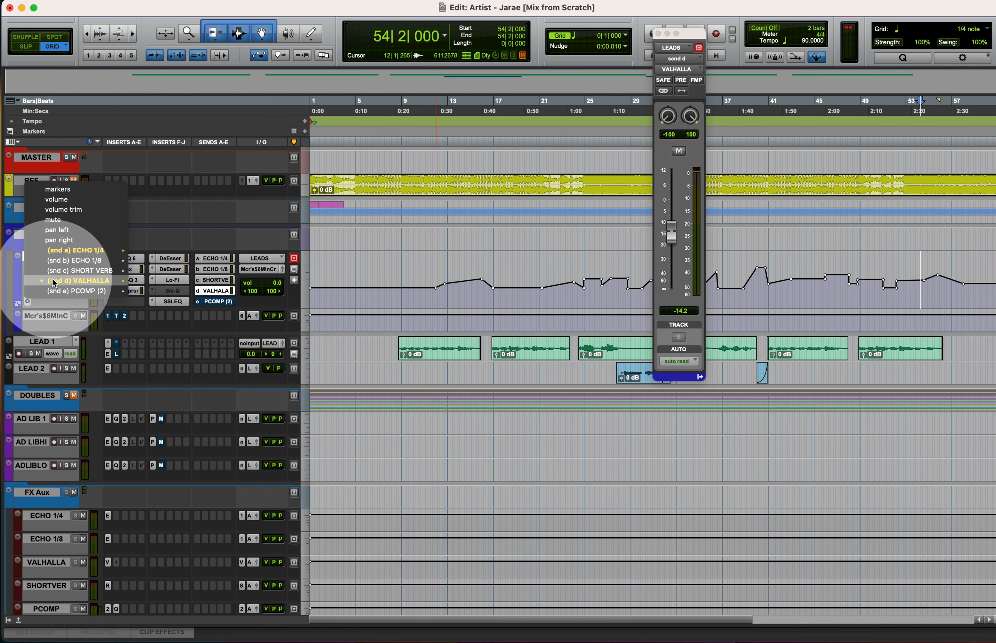
pyautogui.click(37, 306)
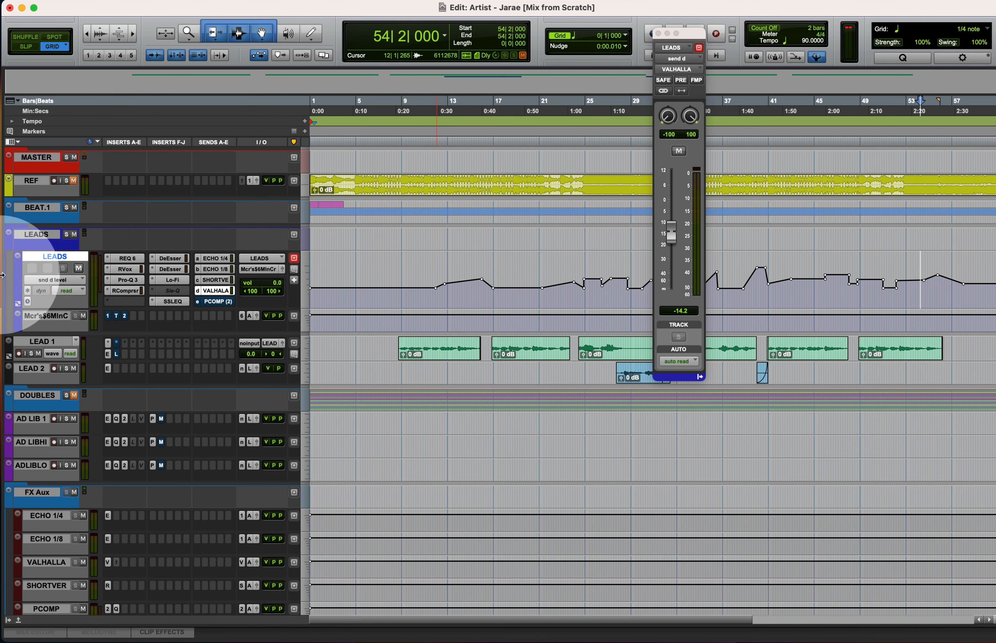
pyautogui.click(64, 290)
pyautogui.click(74, 314)
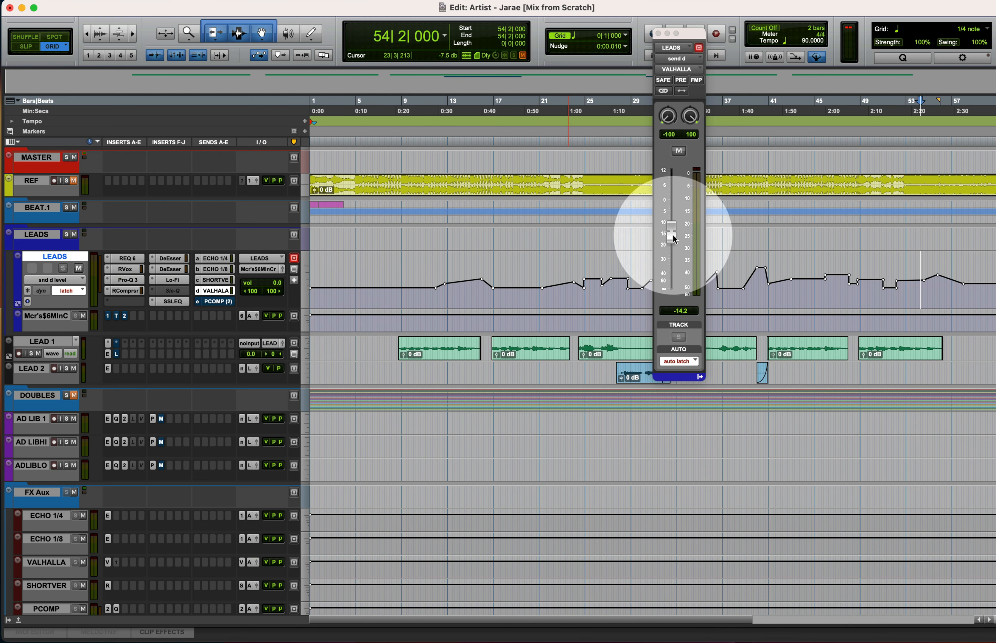
# - Record VALHALLA send fader moves in latch mode from 5|4|000 and clear the written automation between bars 6 and 9
pyautogui.click(365, 277)
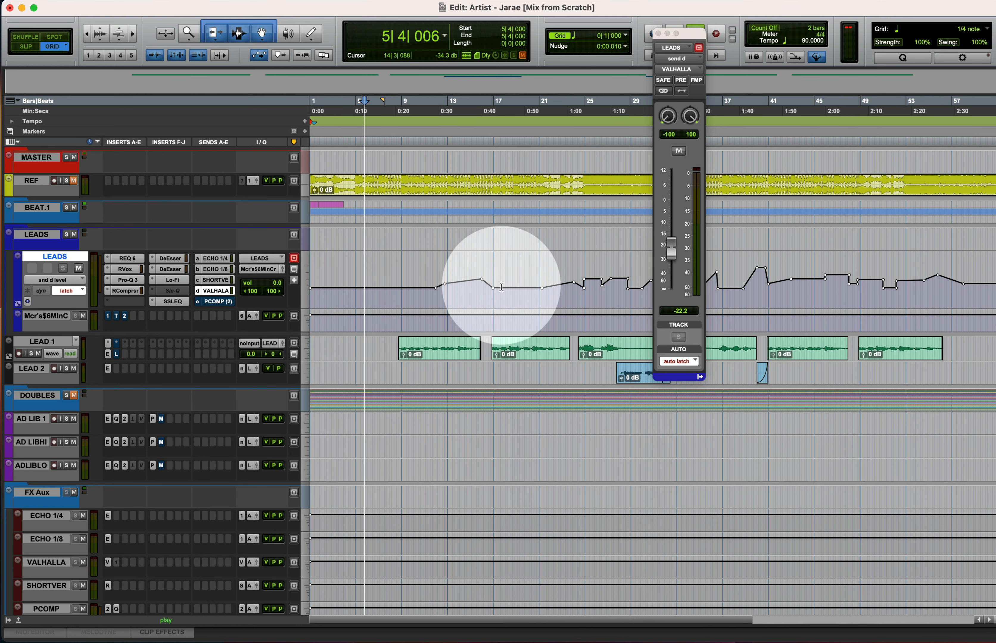
pyautogui.press('space')
pyautogui.moveTo(675, 238)
pyautogui.mouseDown()
pyautogui.moveTo(672, 250)
pyautogui.moveTo(675, 224)
pyautogui.moveTo(682, 277)
pyautogui.moveTo(683, 255)
pyautogui.mouseUp()
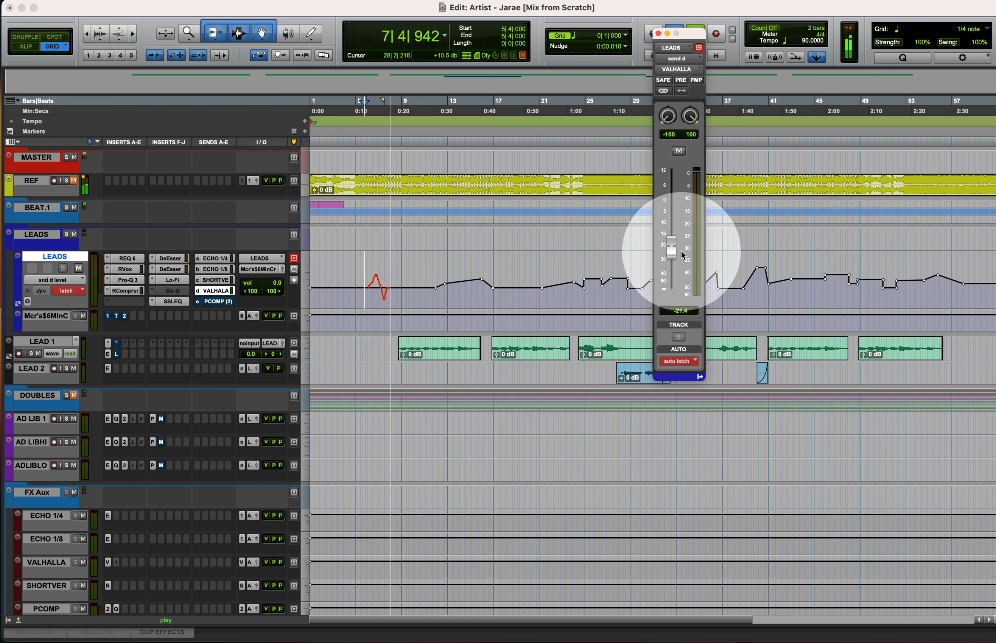
pyautogui.press('space')
pyautogui.moveTo(405, 290); pyautogui.dragTo(371, 288)
pyautogui.hotkey('alt', 'f')
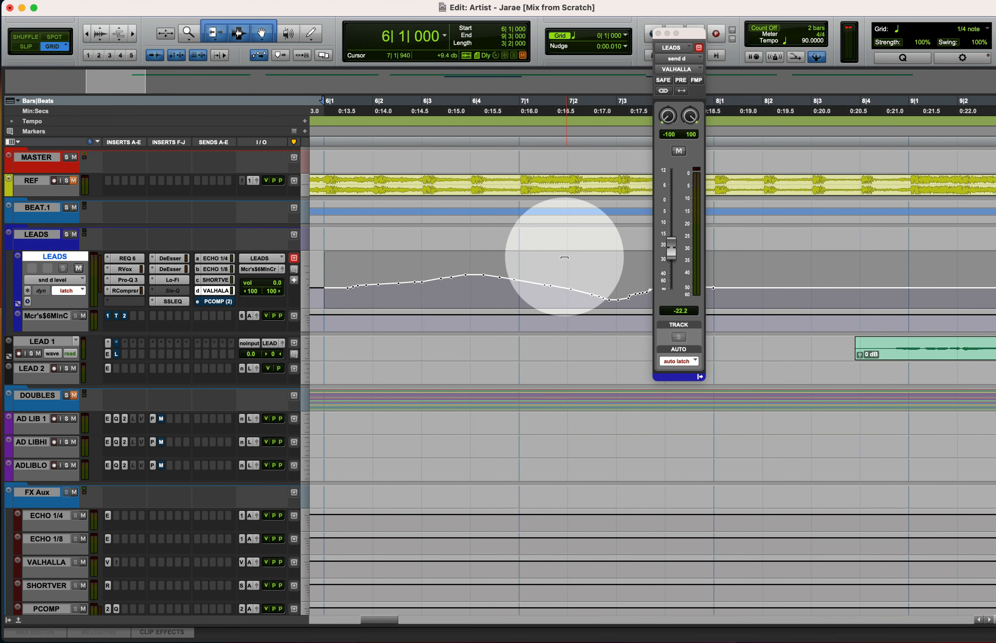
pyautogui.hotkey('alt', 'a')
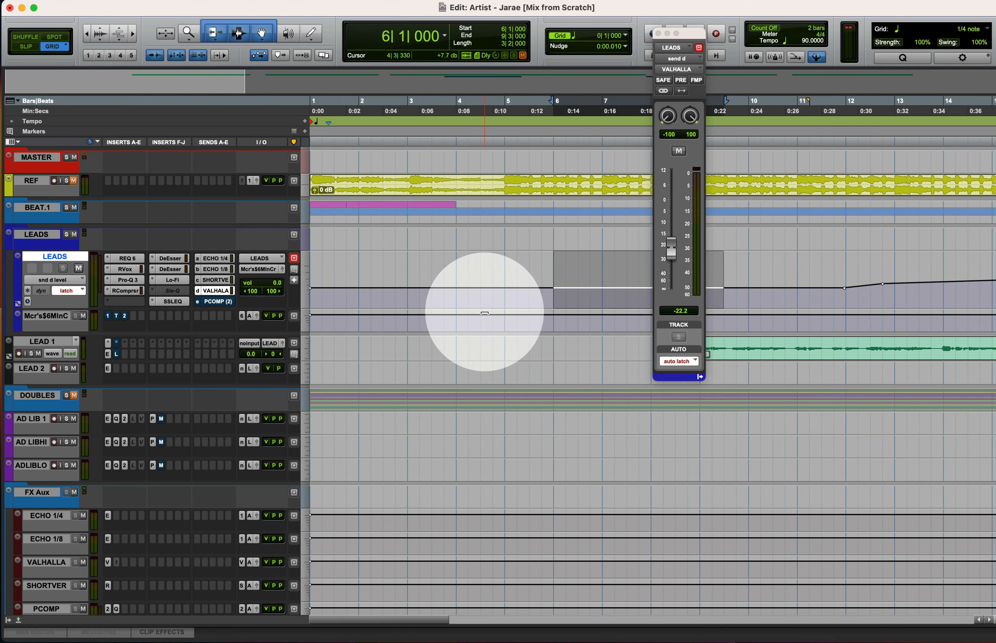
# - Return the LEADS automation mode to read after trying off, and close the VALHALLA send fader
pyautogui.click(68, 291)
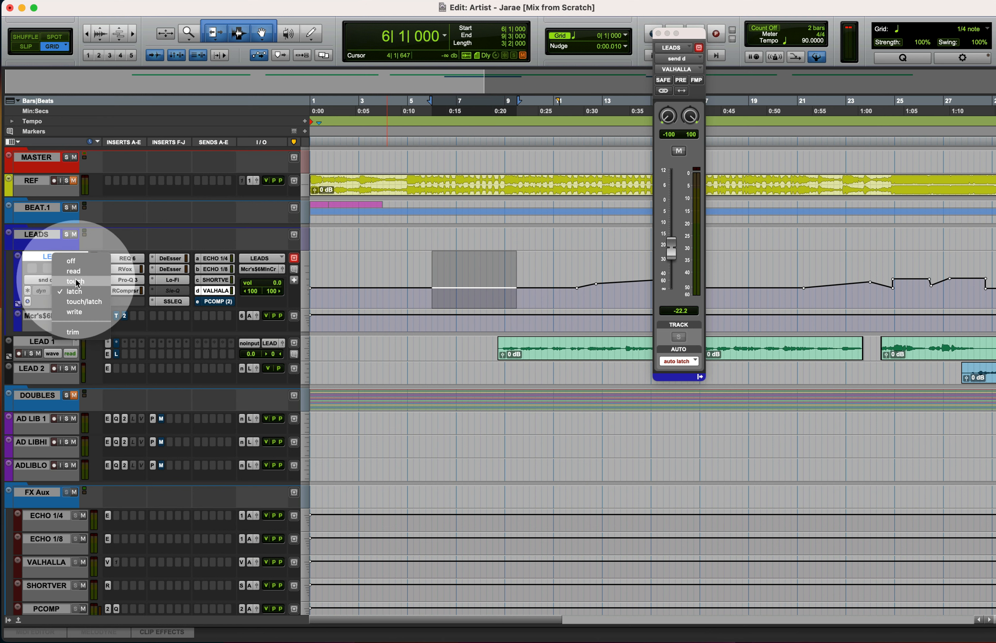
pyautogui.click(75, 263)
pyautogui.hotkey('alt', 'a')
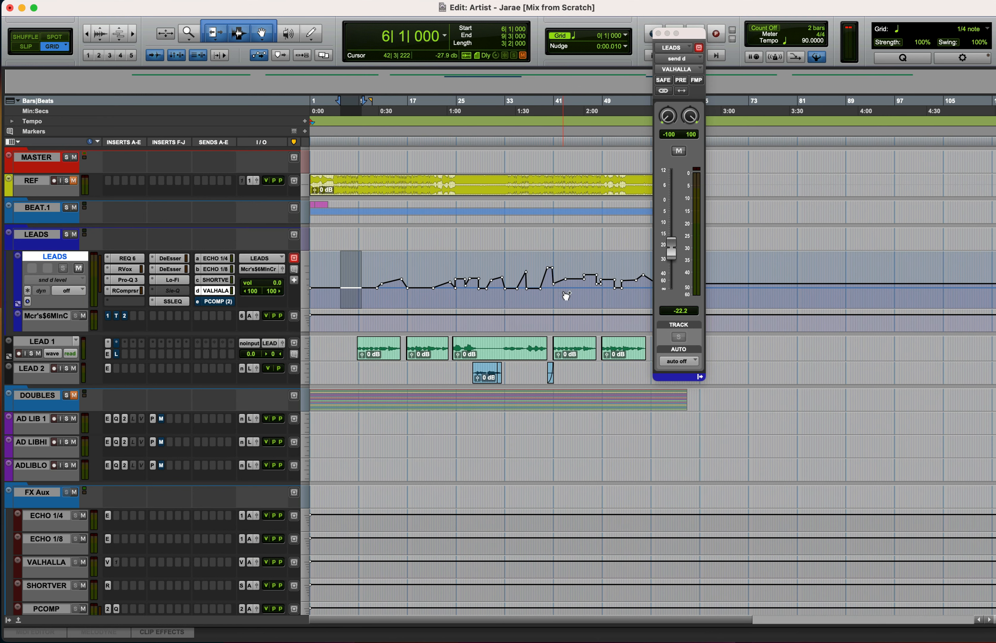
pyautogui.click(67, 291)
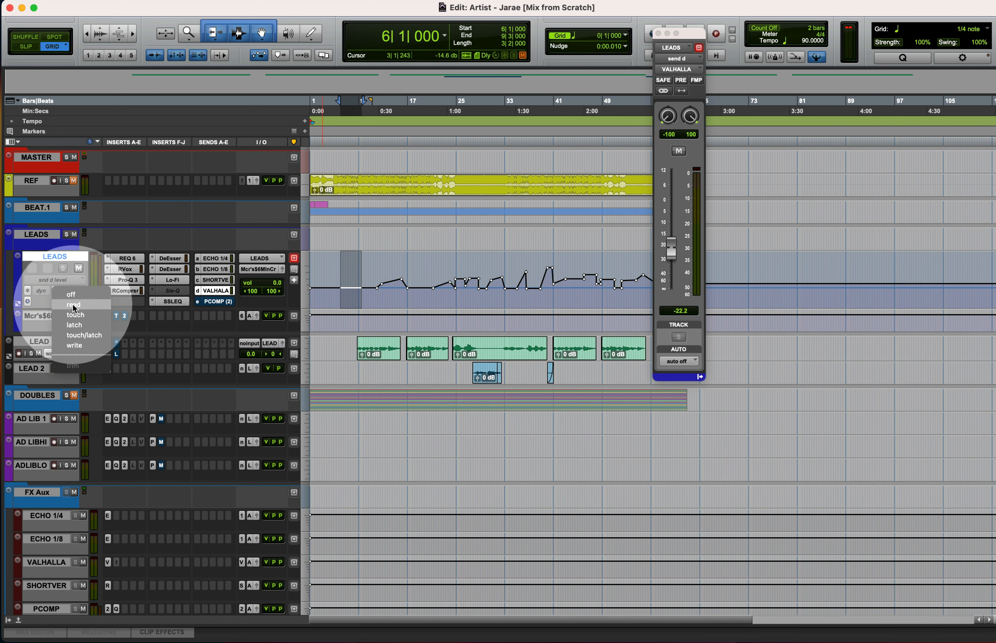
pyautogui.click(69, 302)
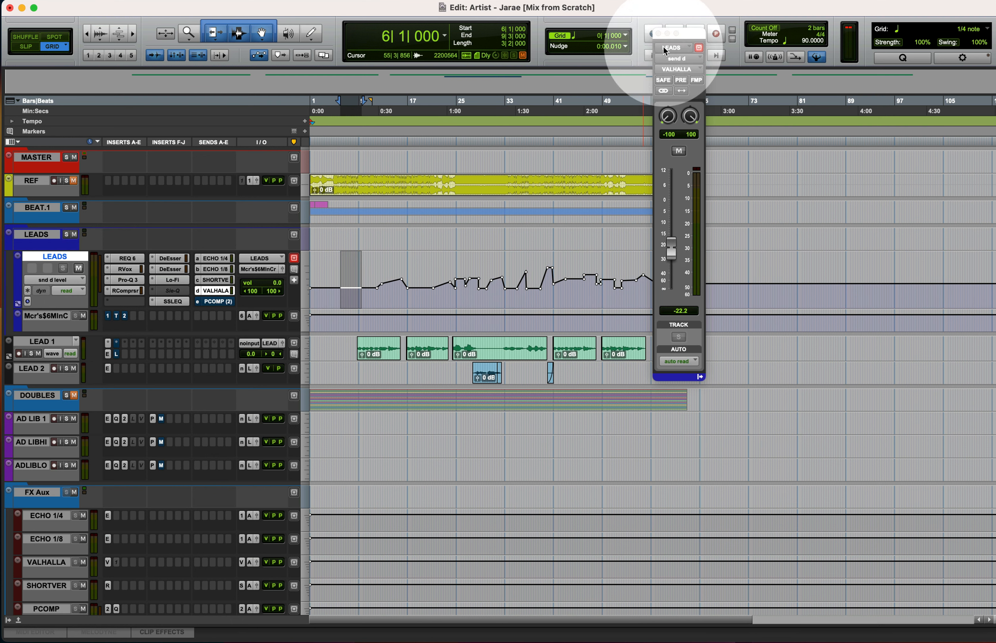
pyautogui.click(659, 34)
# - Select the LEADS VALHALLA automation from 7|4 to 69|3 and switch the track's automation view to volume
pyautogui.moveTo(355, 288); pyautogui.dragTo(695, 288)
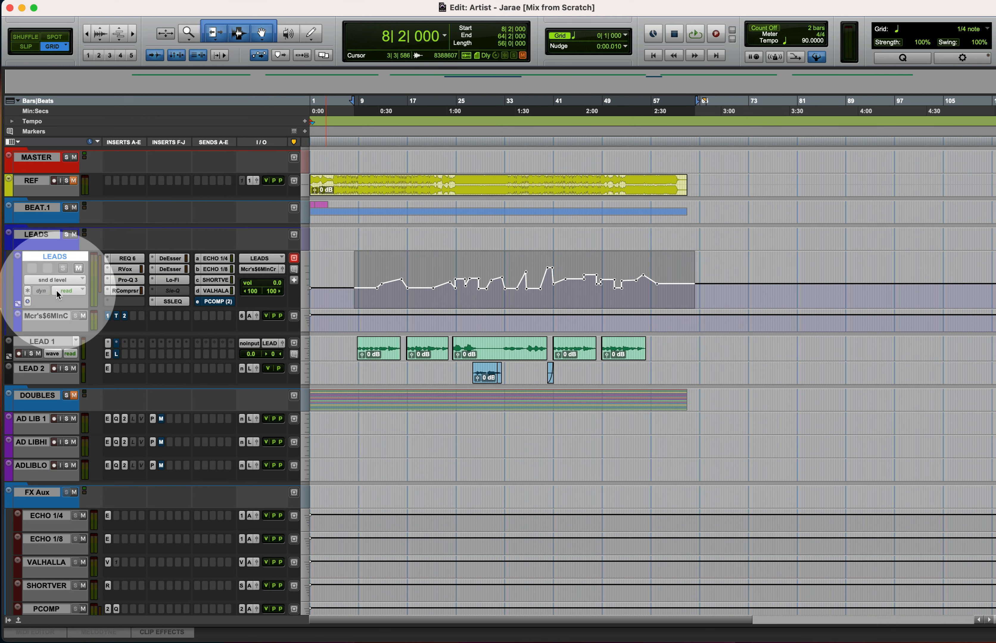
pyautogui.click(58, 280)
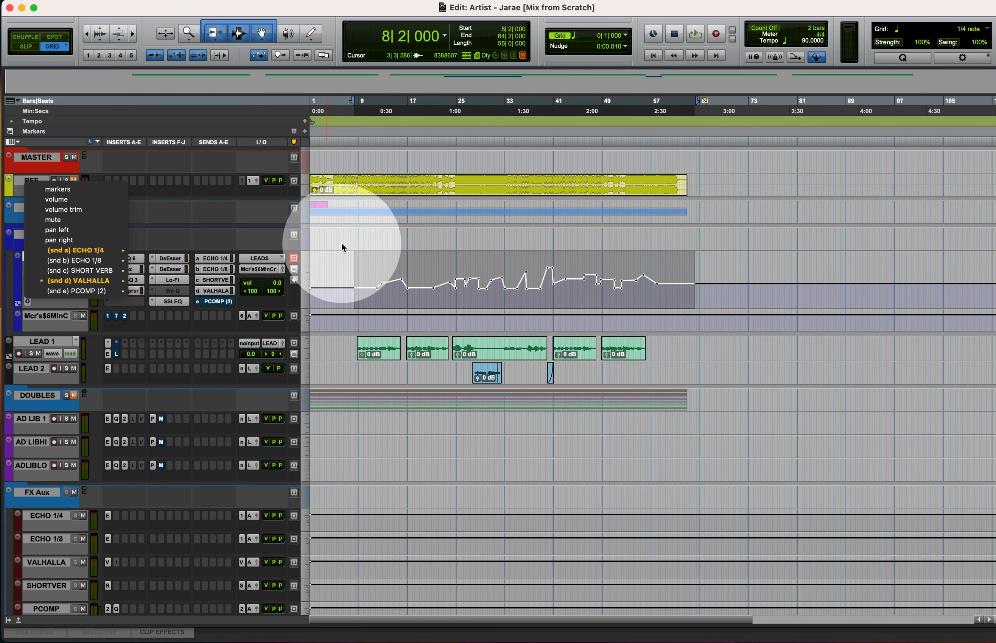
pyautogui.click(349, 285)
pyautogui.moveTo(351, 284); pyautogui.dragTo(675, 300)
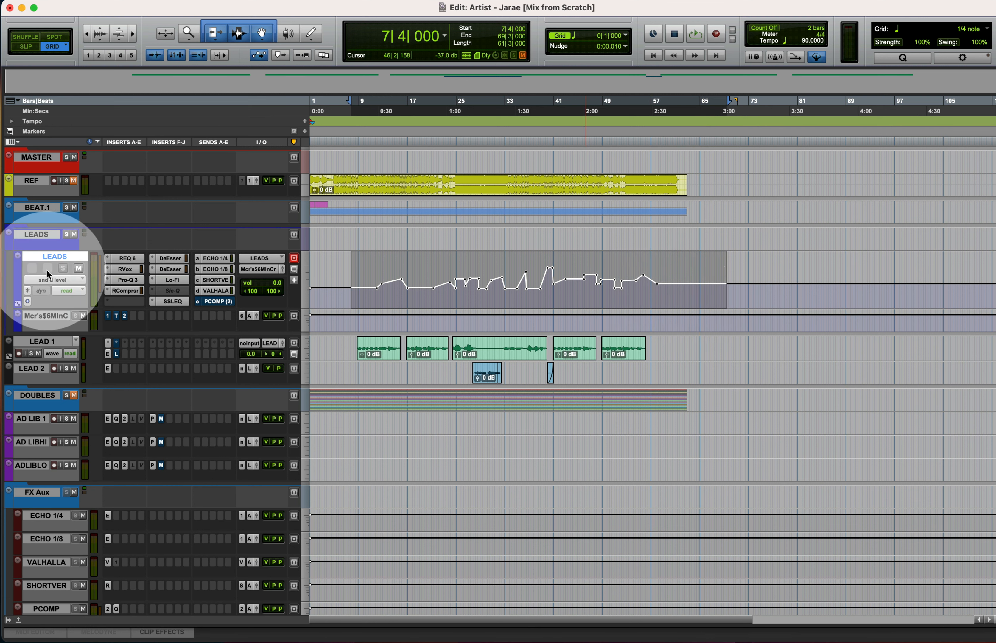
pyautogui.click(54, 279)
pyautogui.click(67, 199)
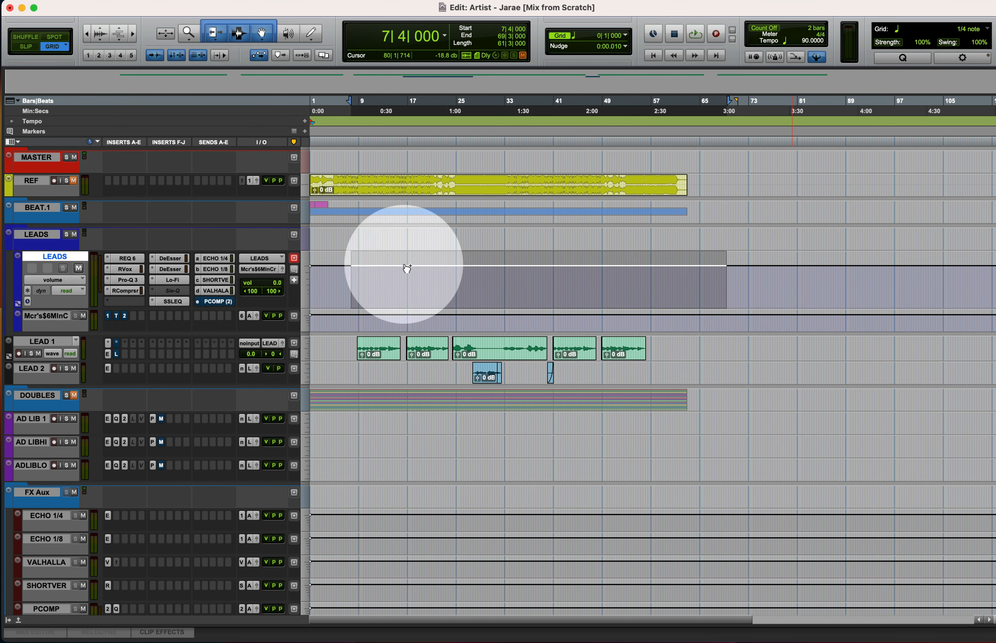
pyautogui.click(511, 181)
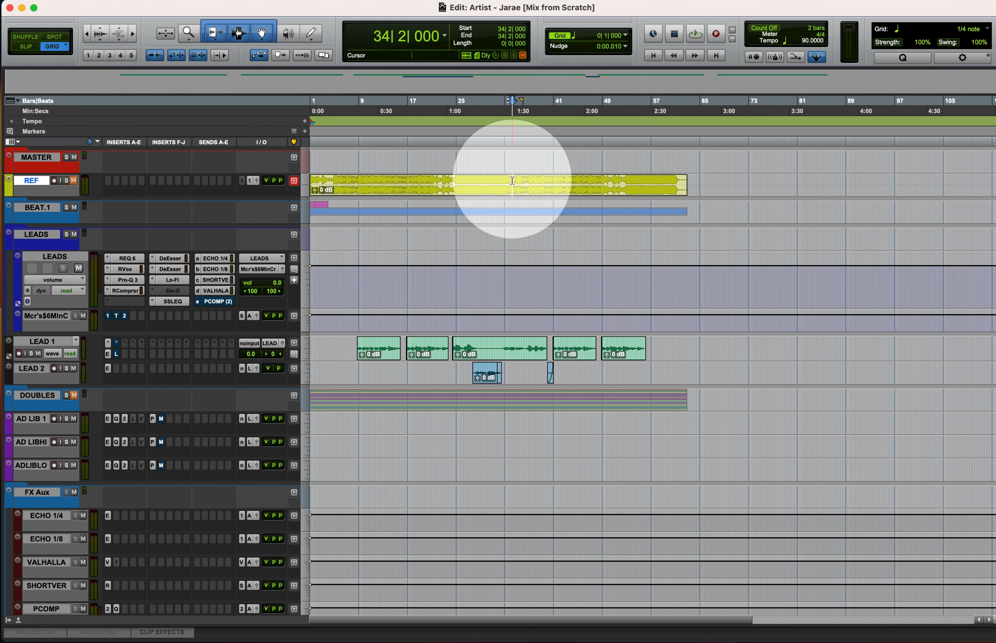
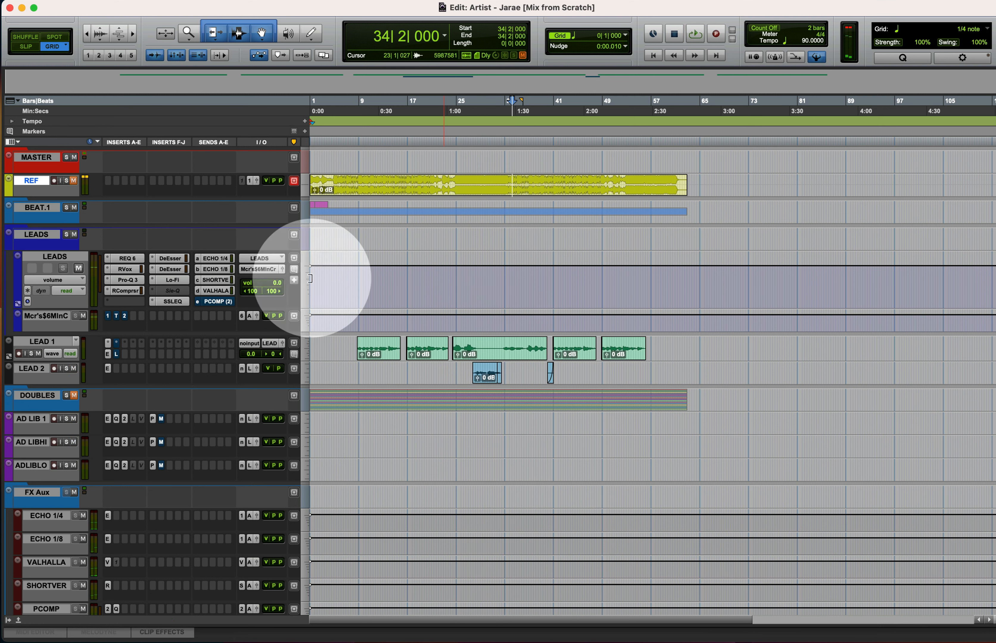
# - Expand the DOUBLES folder track and collapse the LEADS folder track
pyautogui.click(43, 396)
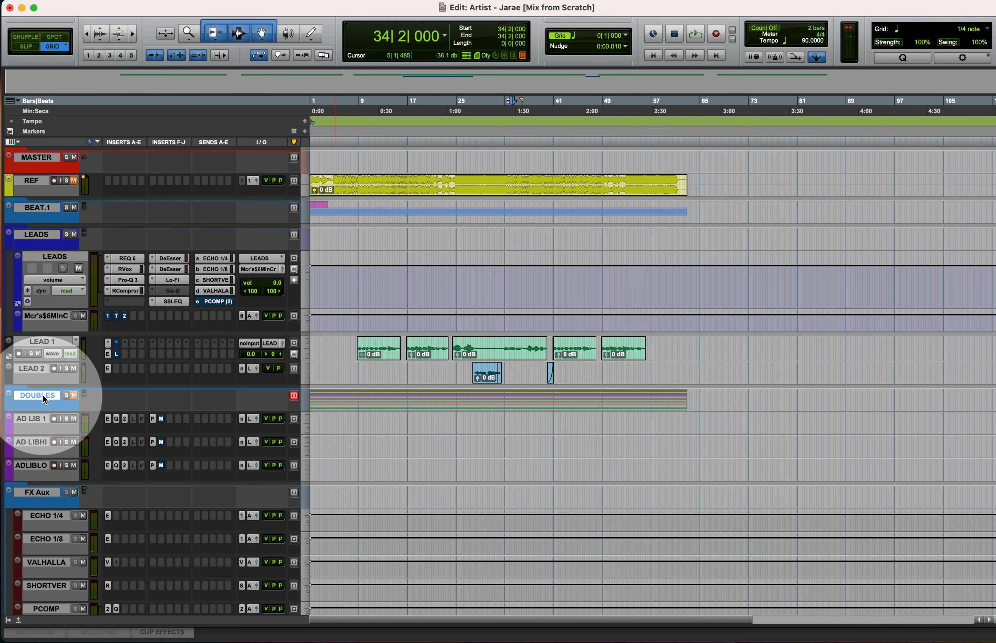
pyautogui.click(84, 395)
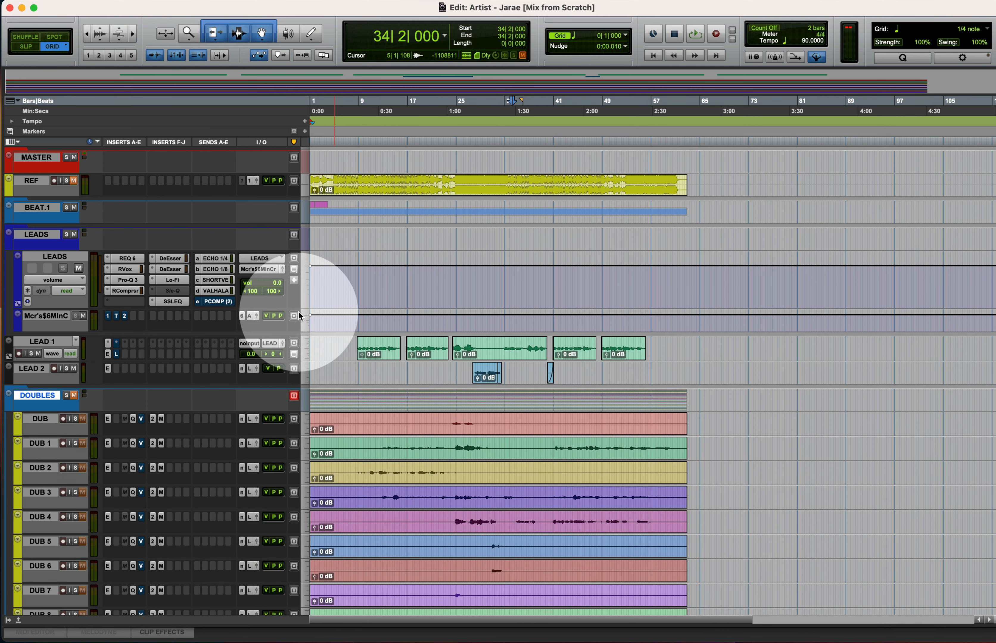
pyautogui.rightClick(25, 235)
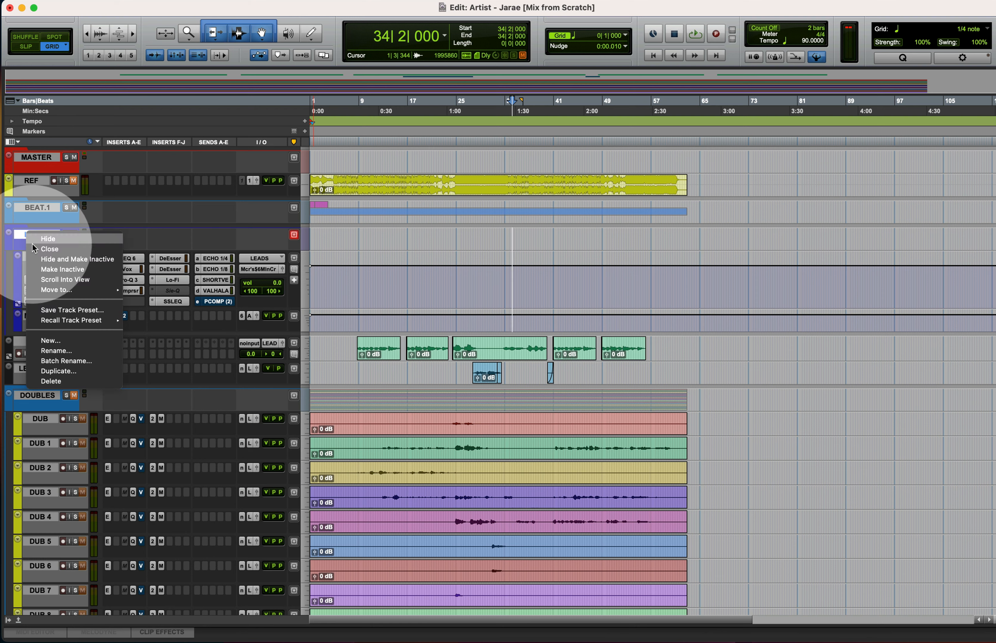
pyautogui.click(59, 252)
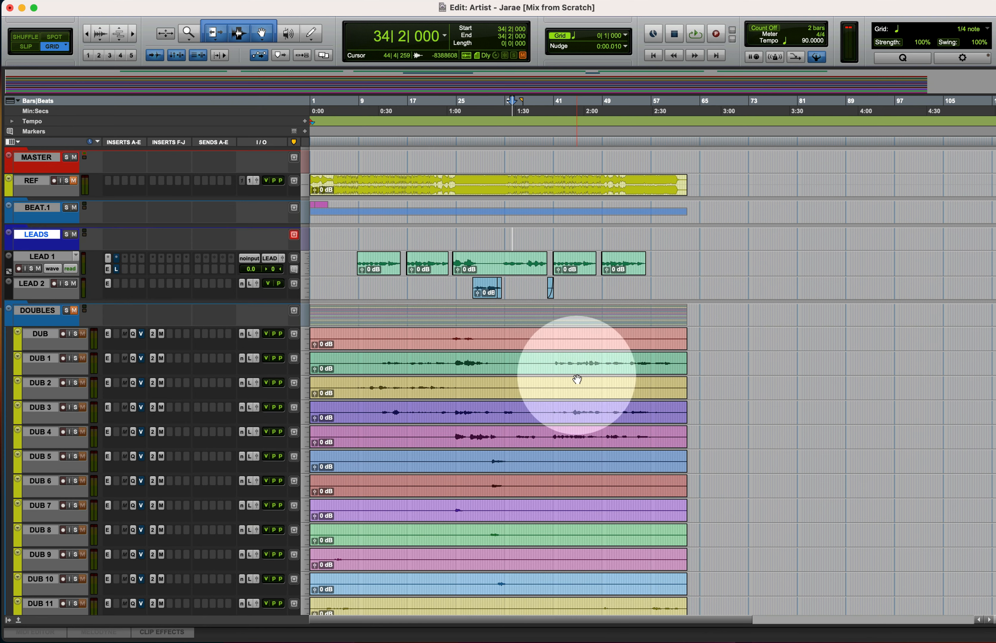
# - Play the doubles from bar 30 and audition DUB 5 with its reverb insert toggled
pyautogui.scroll(-4, 440, 352)
pyautogui.click(488, 361)
pyautogui.press('space')
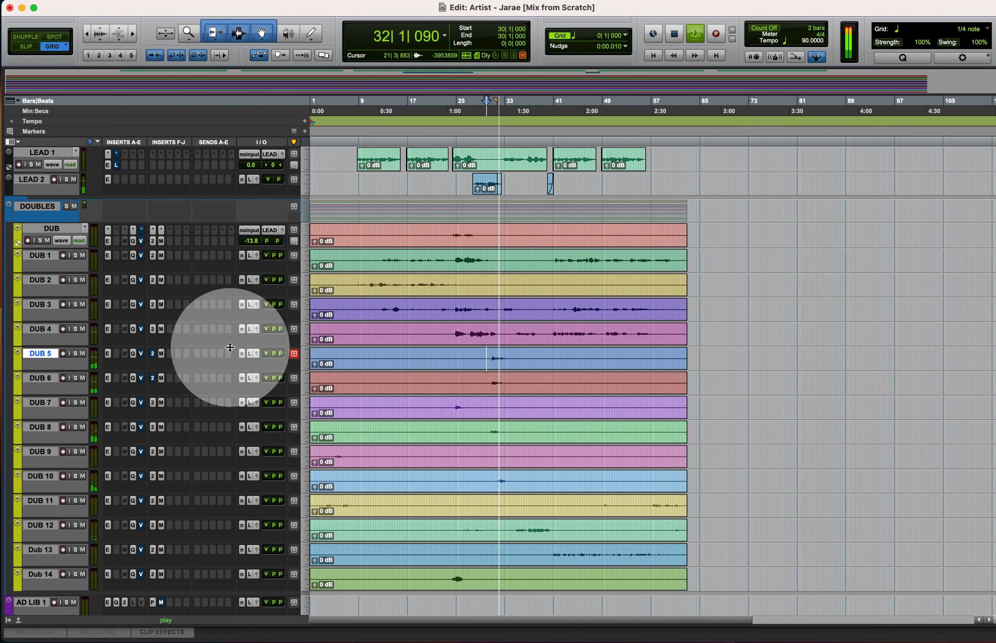
pyautogui.click(142, 356)
pyautogui.click(143, 357)
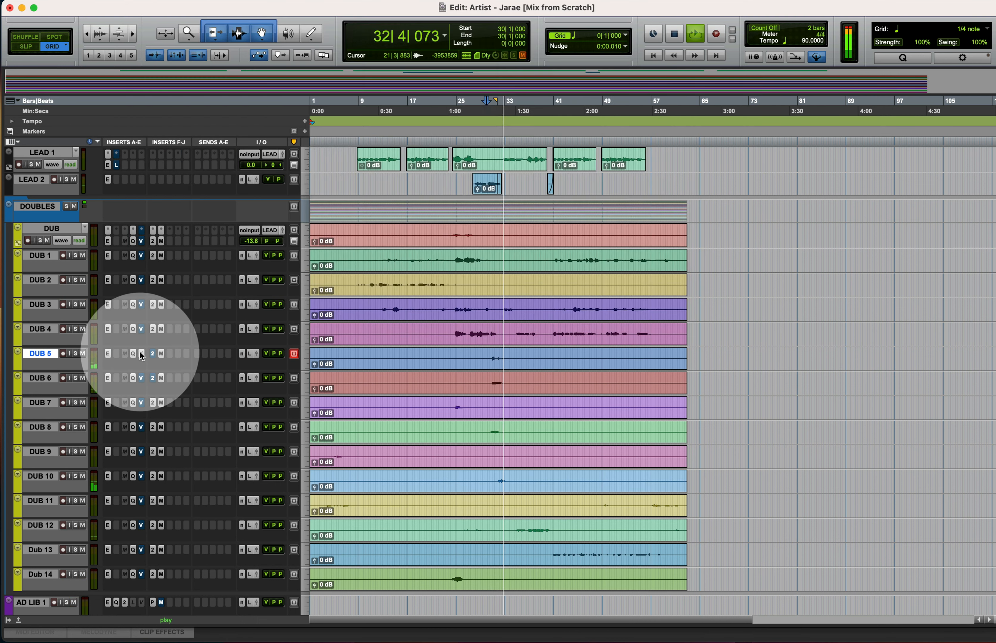
pyautogui.press('space')
# - Select the tracks DUB through Dub 14 and create one stereo aux input track named DUB AUX
pyautogui.click(48, 228)
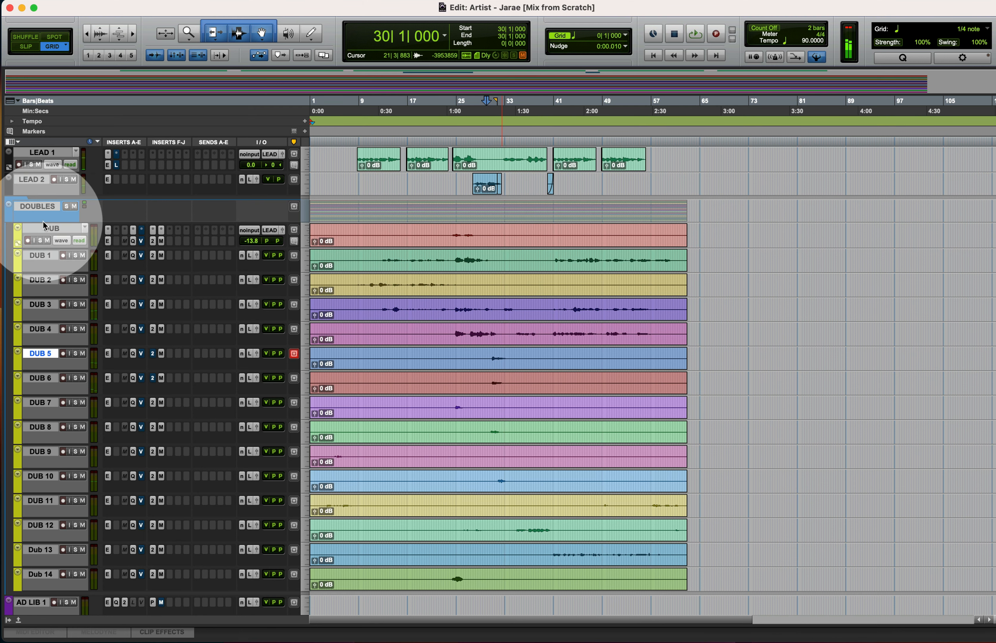
pyautogui.scroll(-1, 137, 264)
pyautogui.keyDown('shift'); pyautogui.click(42, 549); pyautogui.keyUp('shift')
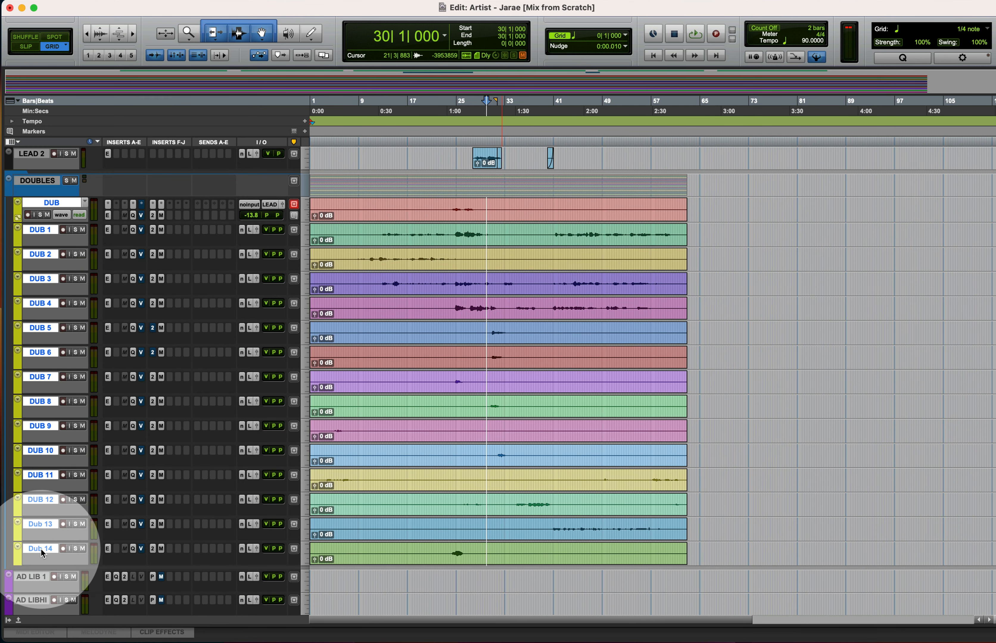
pyautogui.press('super+shift+n')
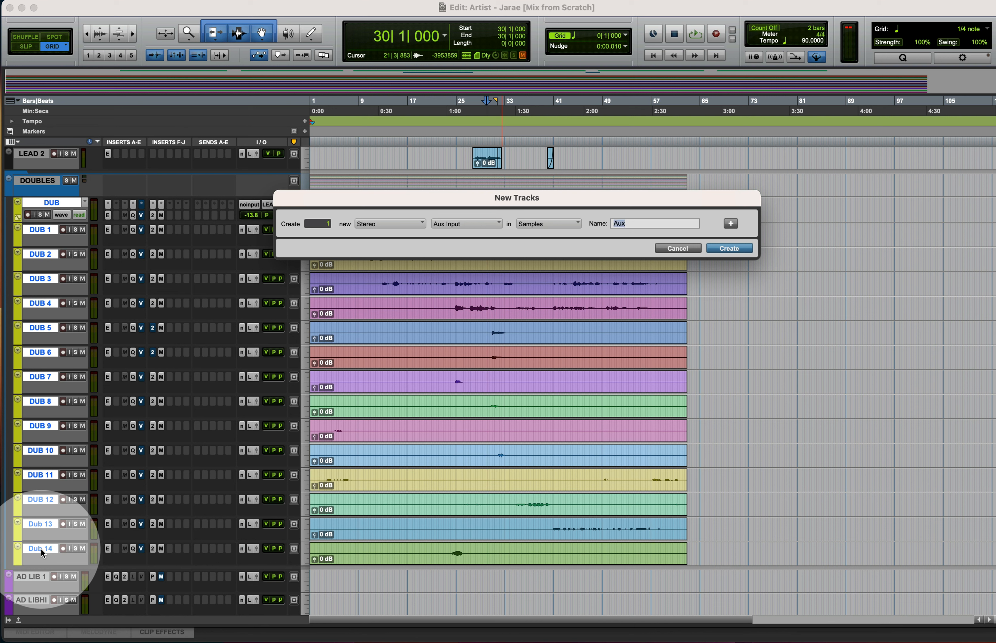
pyautogui.write('DUB')
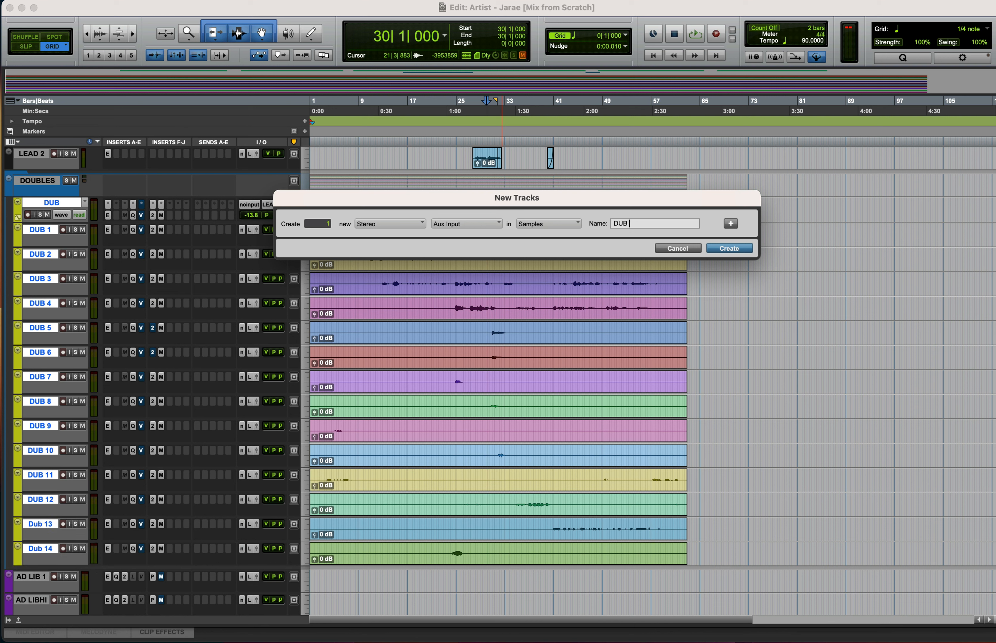
pyautogui.write(' AUX')
pyautogui.press('Return')
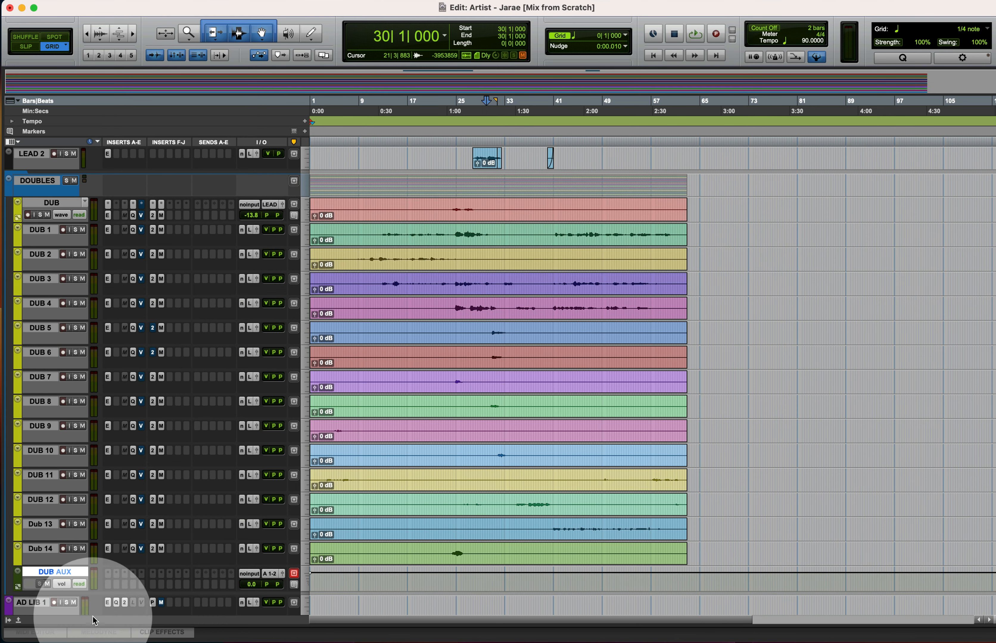
# - Route the outputs of DUB through Dub 14 to the DUB AUX track and DUB AUX's output to LEADS
pyautogui.click(107, 177)
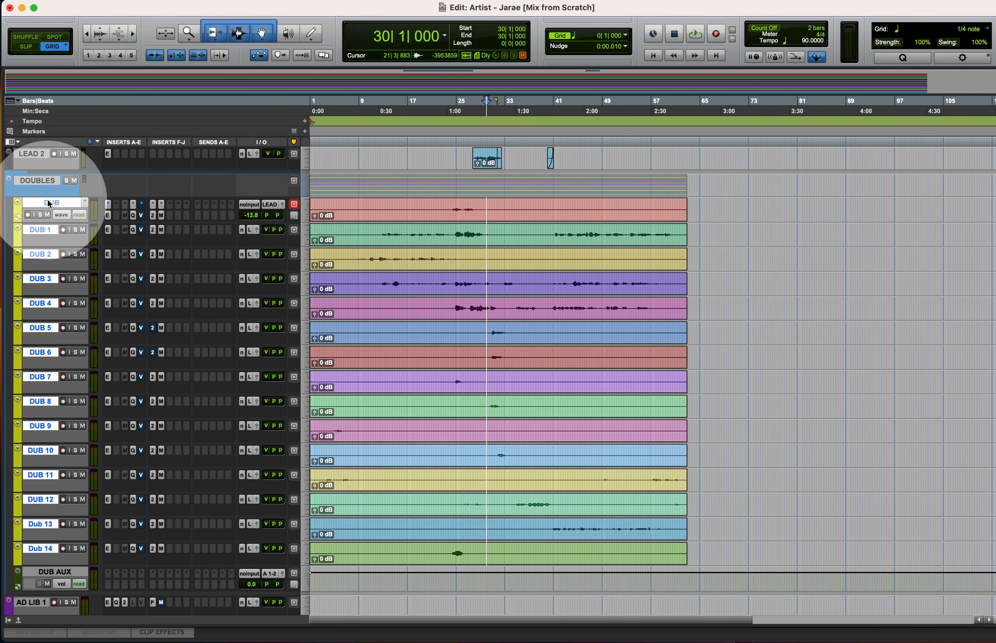
pyautogui.click(271, 204)
pyautogui.moveTo(301, 223)
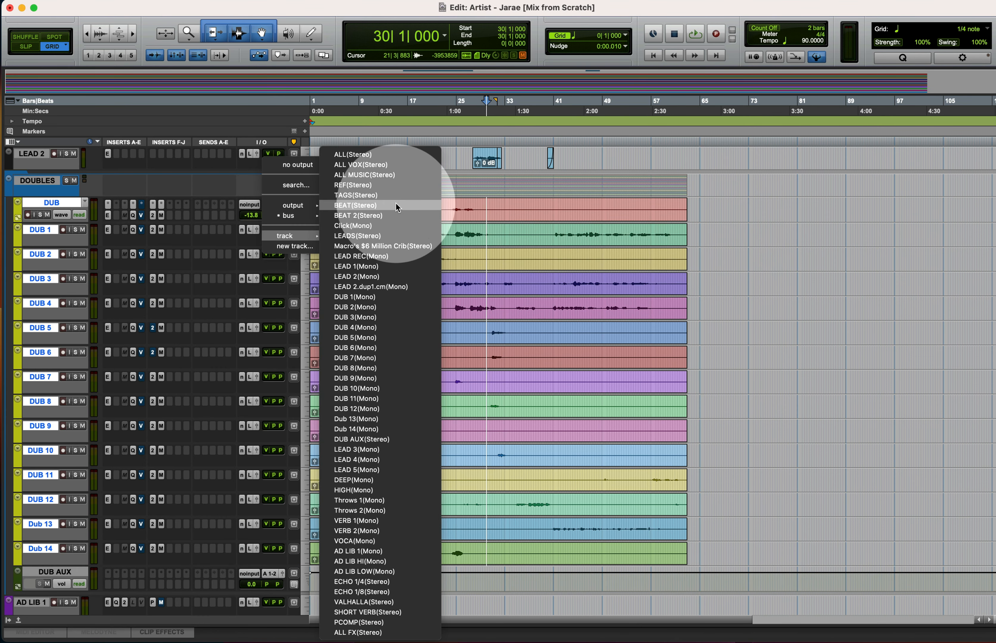
pyautogui.click(368, 438)
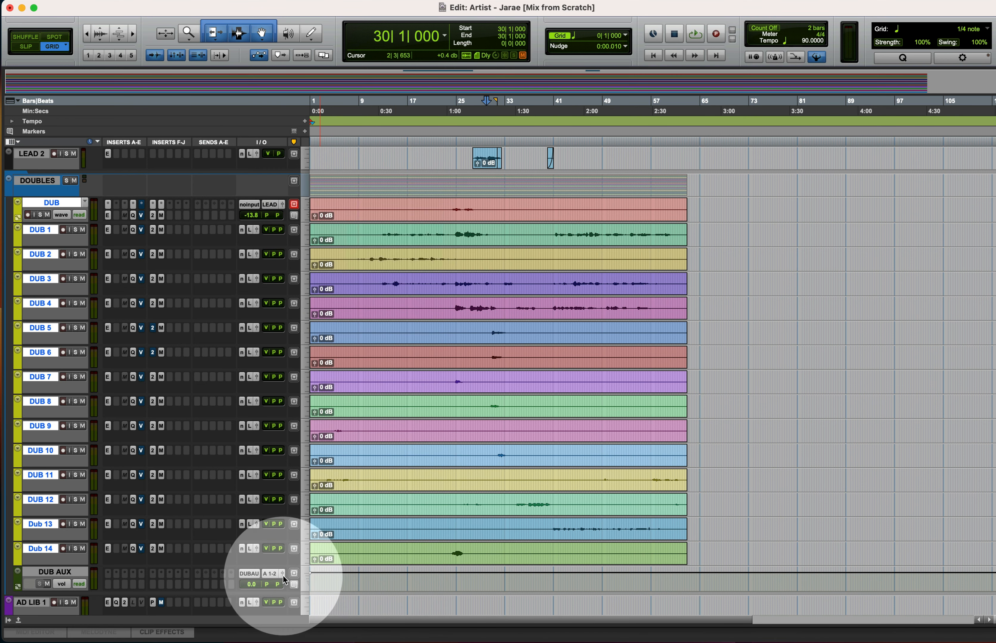
pyautogui.click(272, 573)
pyautogui.moveTo(299, 588)
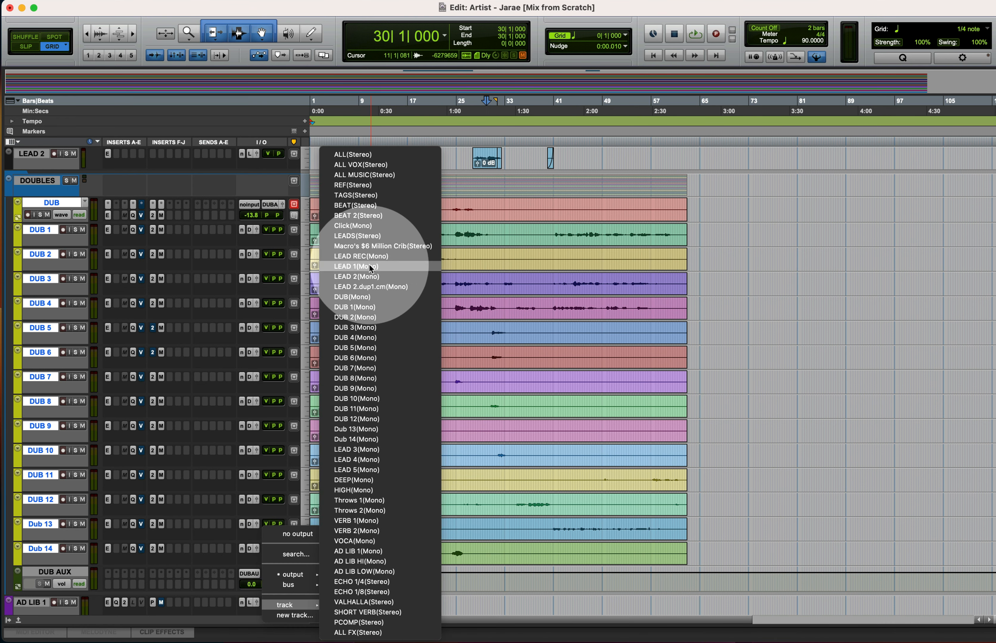
pyautogui.click(358, 236)
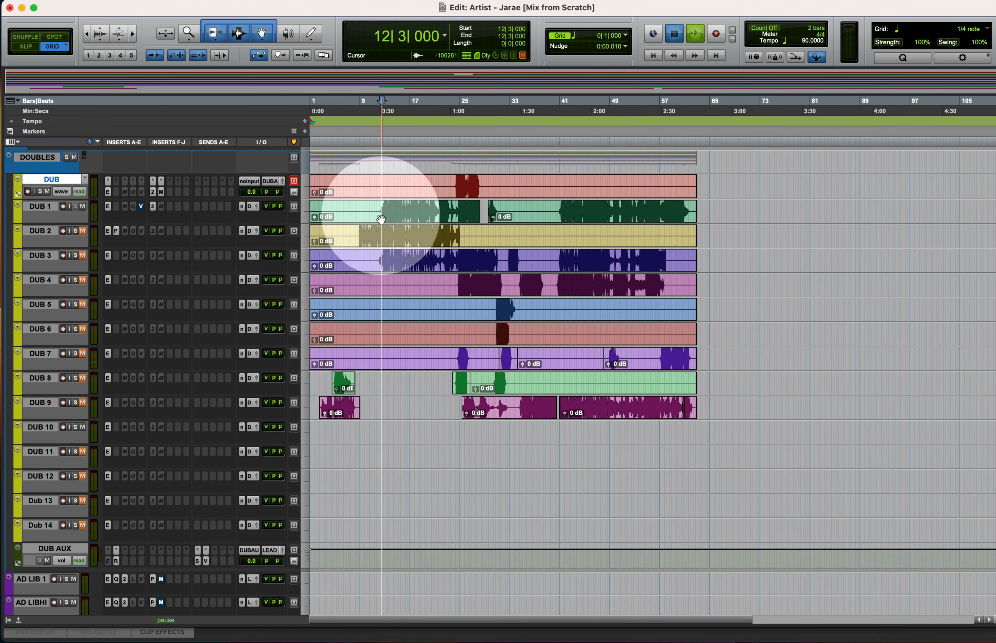
# - Start playback from 12|3 and delete the empty tracks DUB 10 through Dub 14
pyautogui.press('space')
pyautogui.keyDown('shift'); pyautogui.click(44, 523); pyautogui.keyUp('shift')
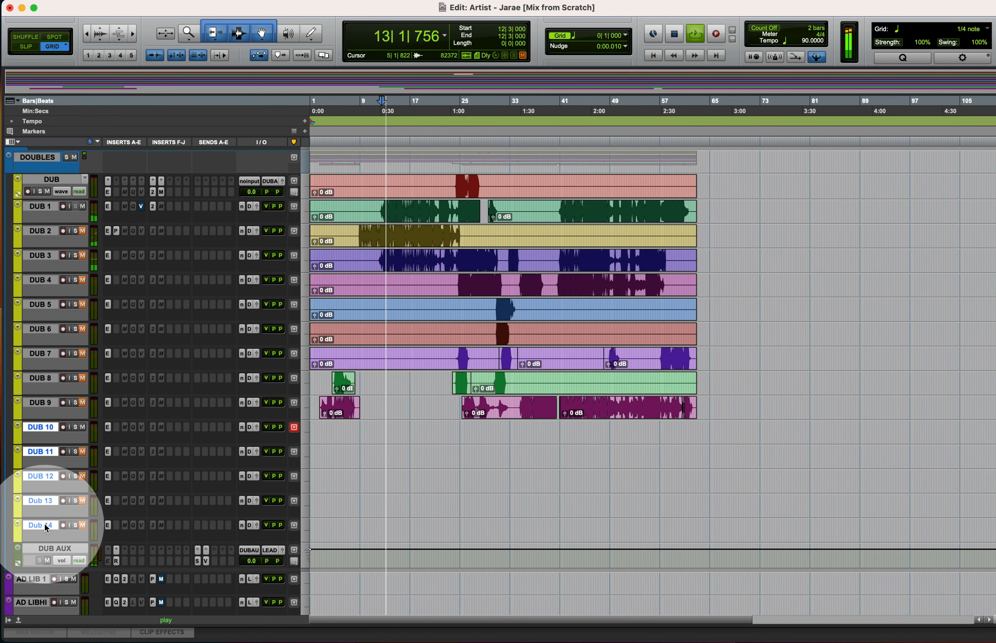
pyautogui.rightClick(44, 523)
pyautogui.click(89, 632)
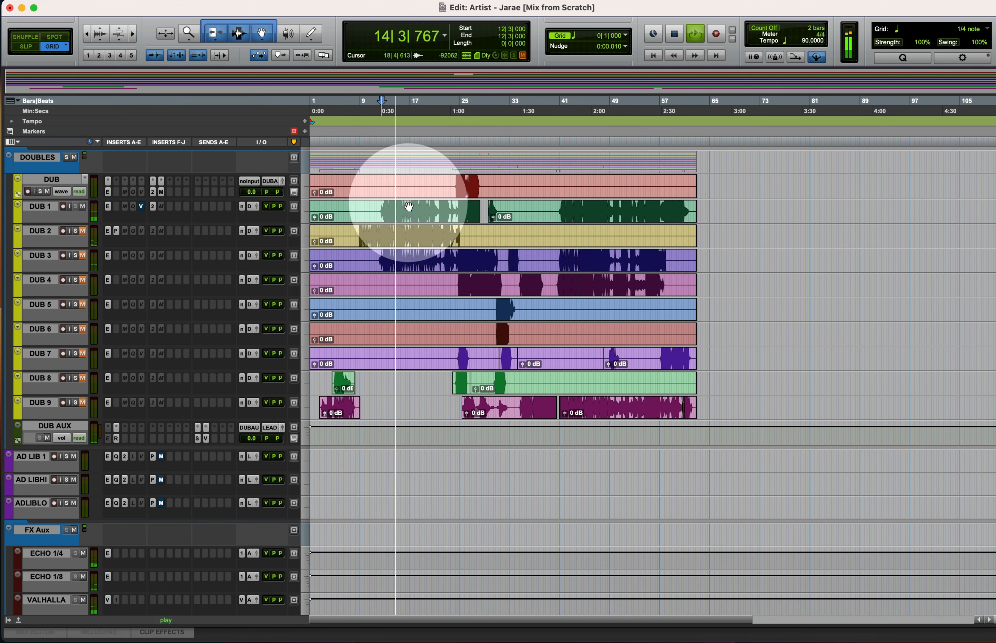
# - Open DUB 1's ValhallaVintageVerb and set its predelay to 7.62 ms and its decay to 5.12 s
pyautogui.press('t')
pyautogui.press('t')
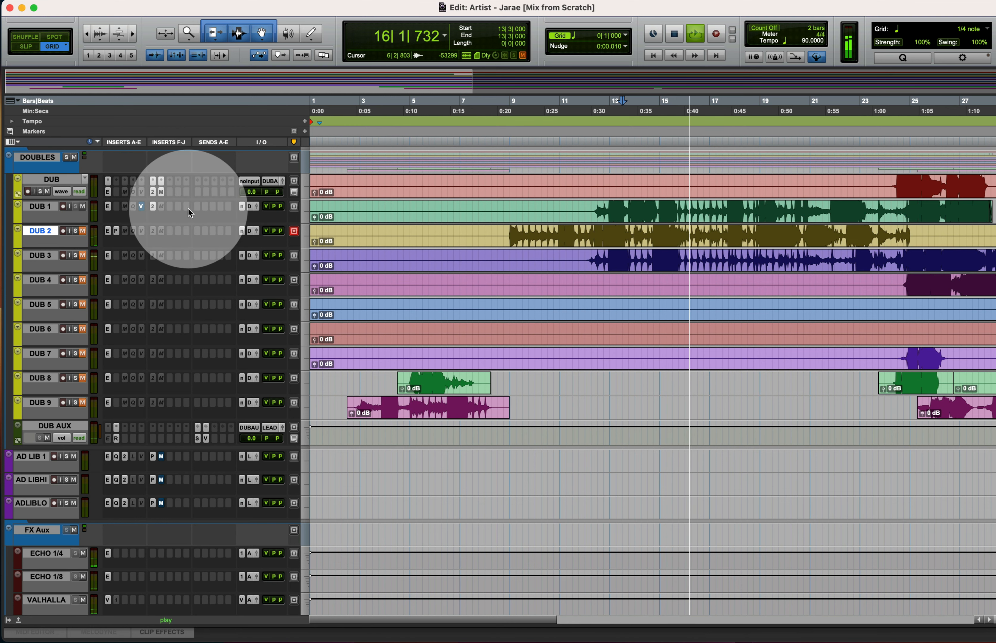
pyautogui.click(142, 206)
pyautogui.moveTo(183, 230)
pyautogui.mouseDown()
pyautogui.moveTo(182, 176)
pyautogui.moveTo(185, 230)
pyautogui.moveTo(170, 245)
pyautogui.mouseUp()
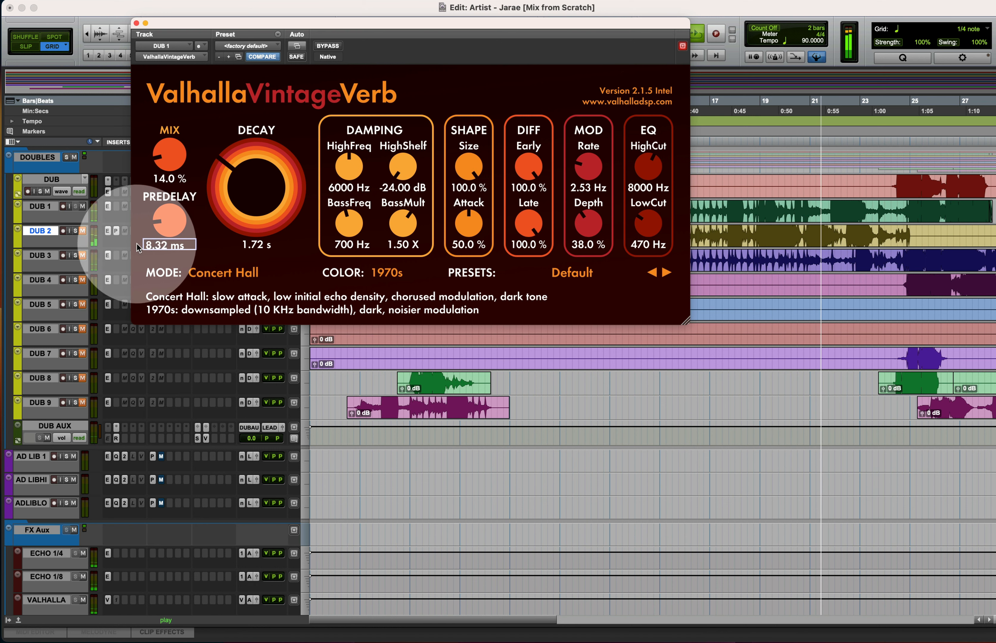
pyautogui.moveTo(254, 259); pyautogui.dragTo(237, 185)
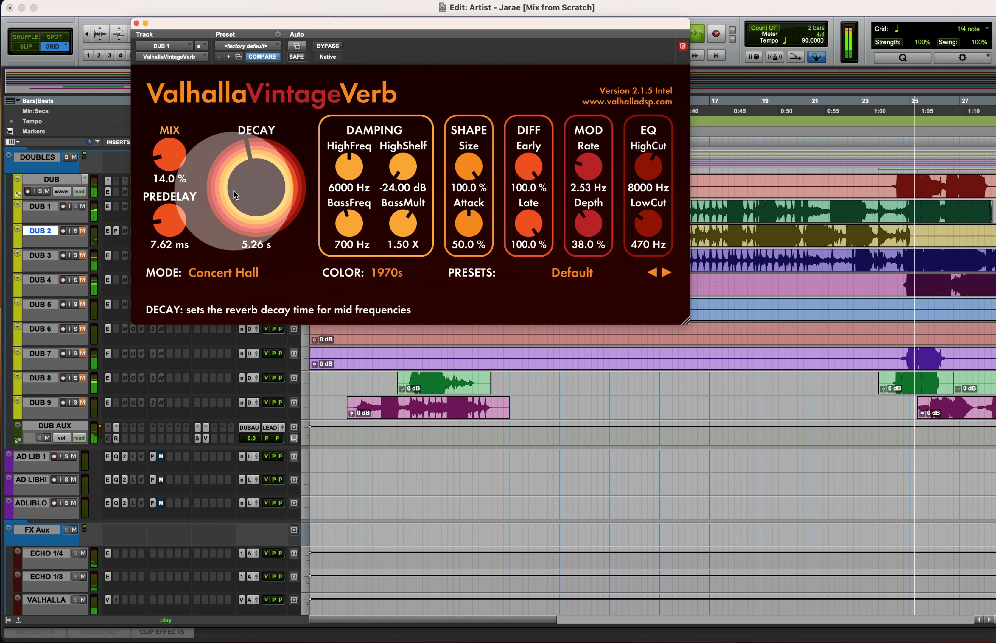
pyautogui.moveTo(234, 192); pyautogui.dragTo(235, 194)
# - Set the high cut of DUB 1's ValhallaVintageVerb to 12310 Hz and its low cut to 1090 Hz, and close the plug-in
pyautogui.moveTo(644, 223); pyautogui.dragTo(652, 124)
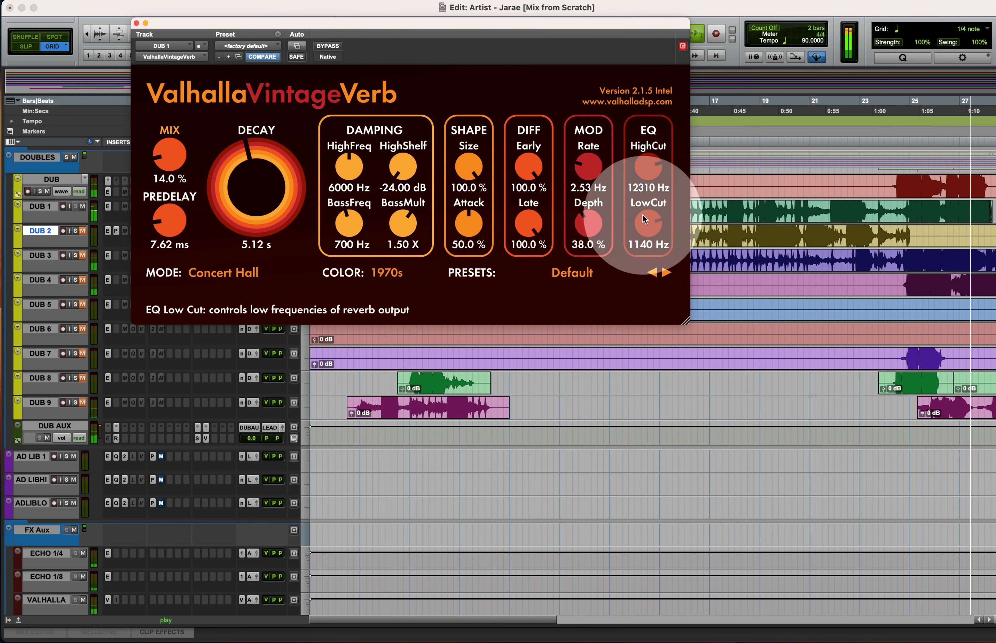
pyautogui.moveTo(643, 215); pyautogui.dragTo(642, 217)
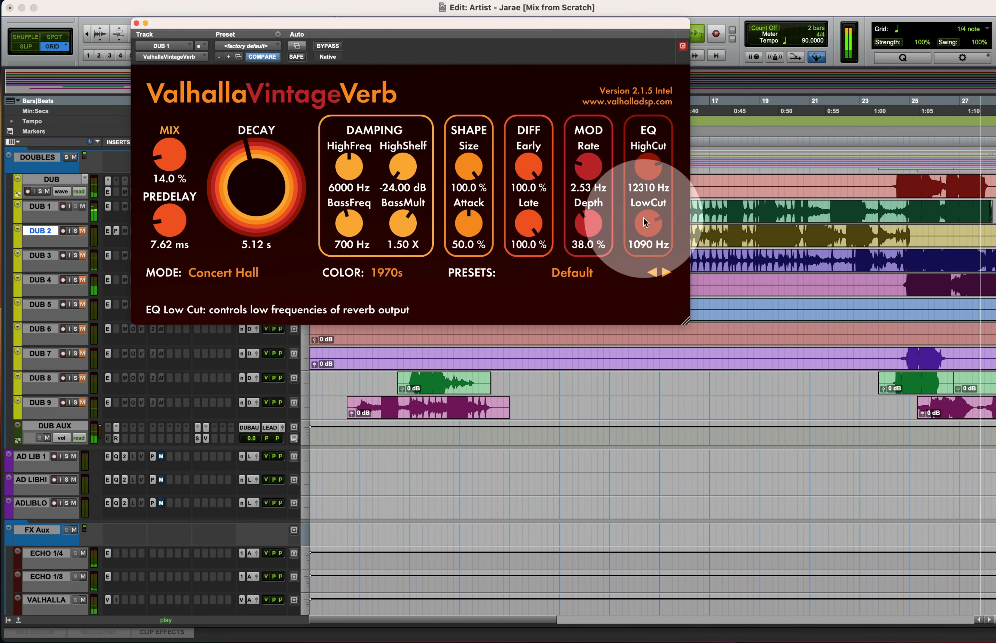
pyautogui.click(136, 23)
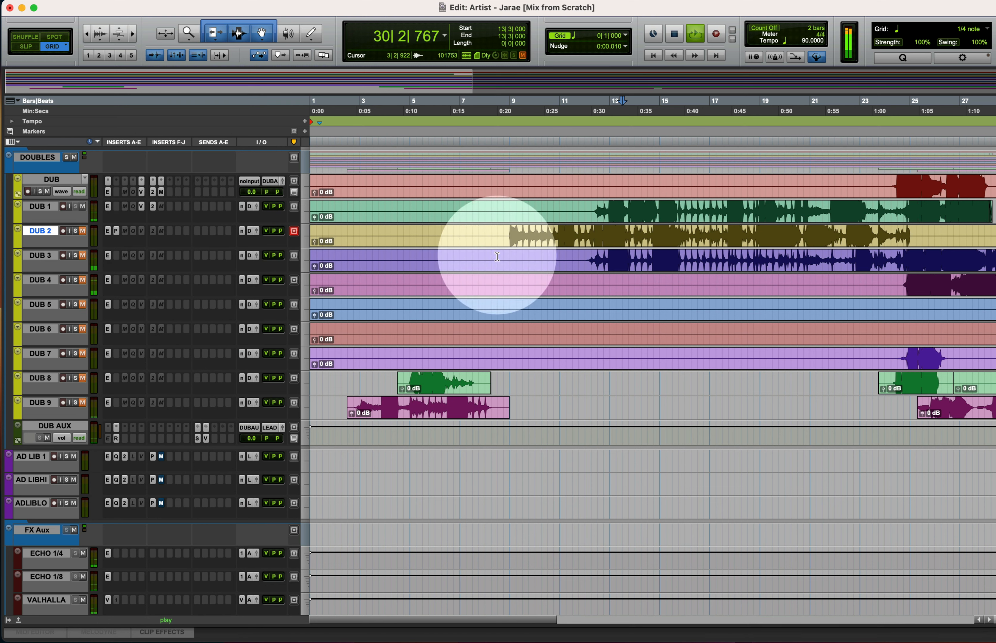
# - Play DUB 1 from 29|2 and slightly raise its ValhallaVintageVerb mix
pyautogui.hscroll(5, 553, 247)
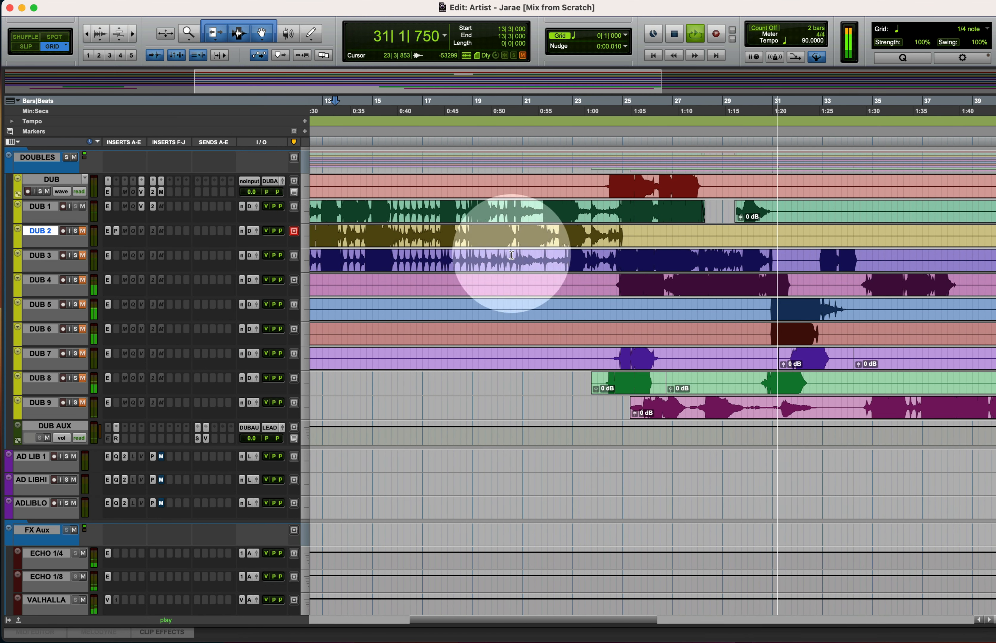
pyautogui.click(732, 211)
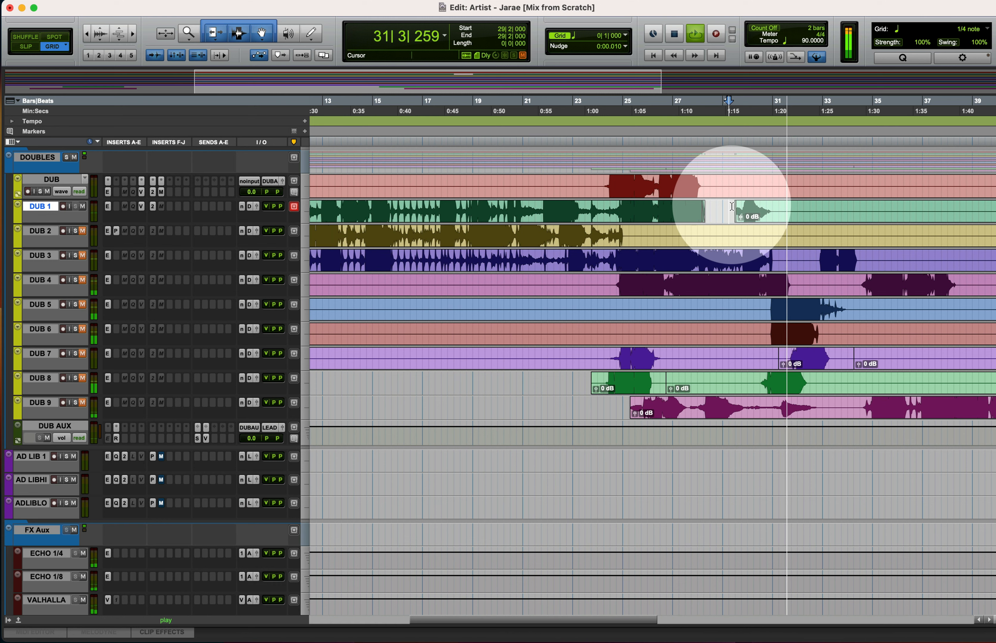
pyautogui.click(141, 206)
pyautogui.moveTo(169, 156)
pyautogui.mouseDown()
pyautogui.moveTo(163, 107)
pyautogui.moveTo(174, 156)
pyautogui.moveTo(173, 146)
pyautogui.mouseUp()
pyautogui.click(136, 23)
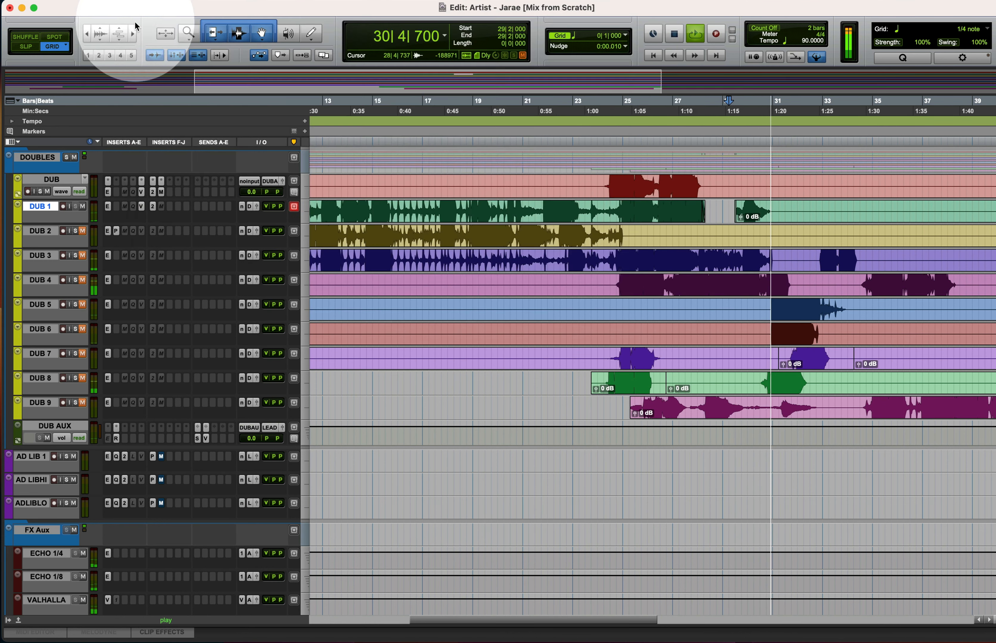
# - Play the soloed DUB track from 23|4, reviewing its ValhallaVintageVerb settings, and lower its volume to -9.2 dB
pyautogui.scroll(-5, 195, 280)
pyautogui.scroll(5, 195, 279)
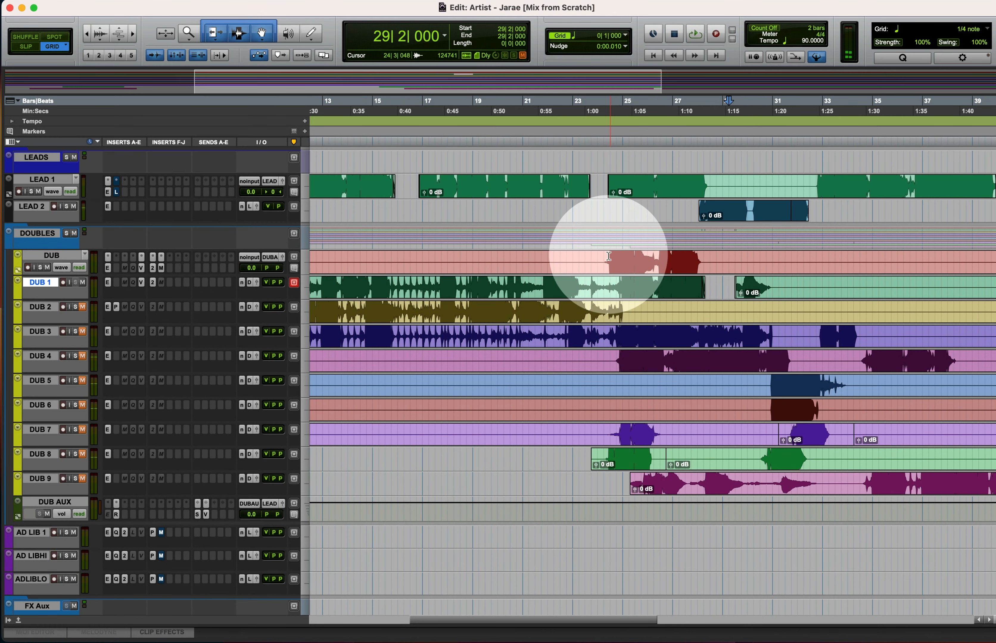
pyautogui.click(591, 262)
pyautogui.press('space')
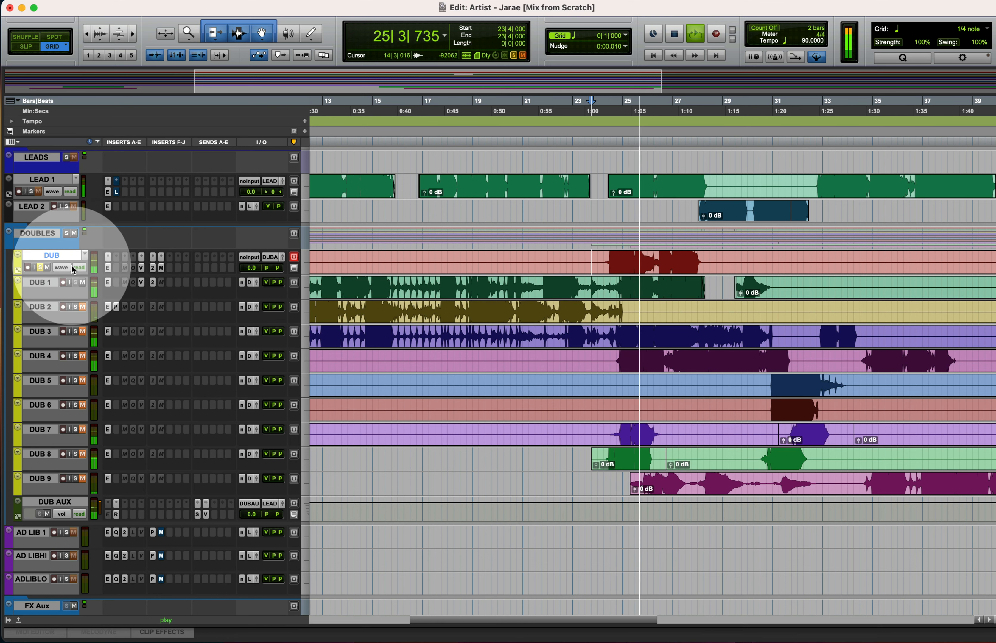
pyautogui.click(142, 268)
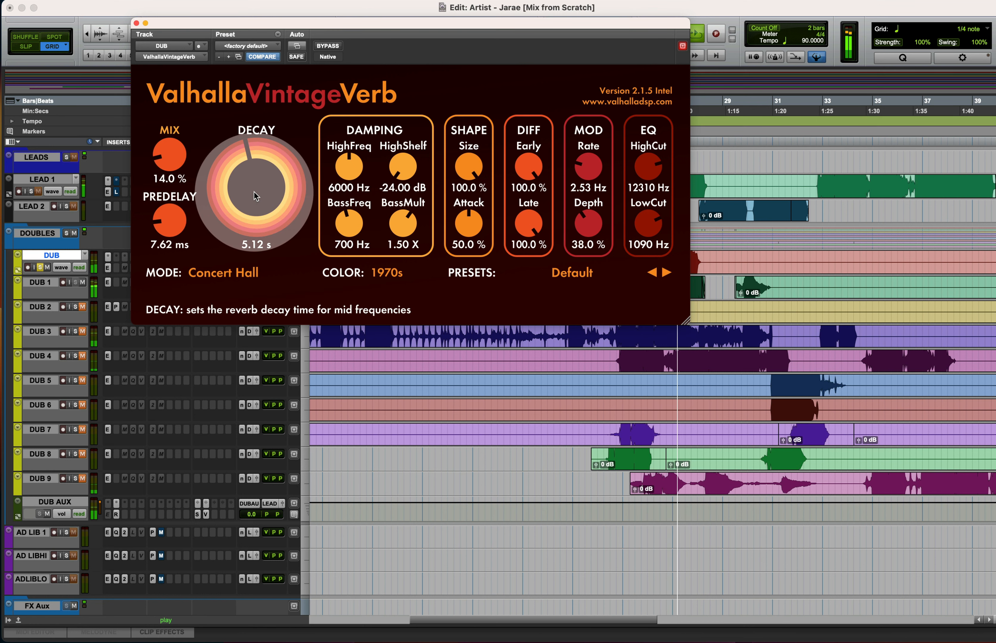
pyautogui.click(136, 23)
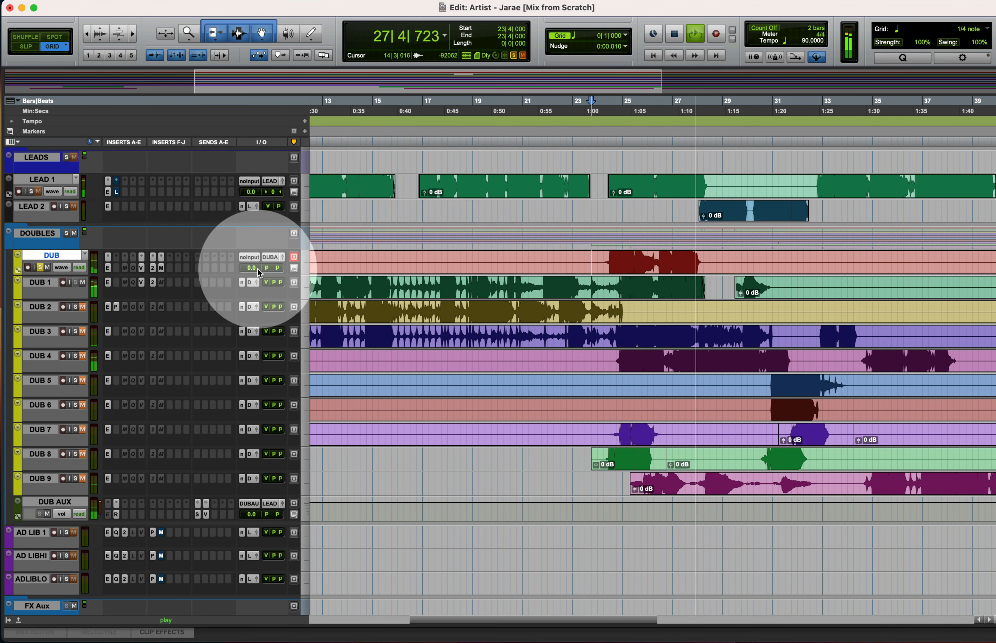
pyautogui.moveTo(258, 270); pyautogui.dragTo(249, 272)
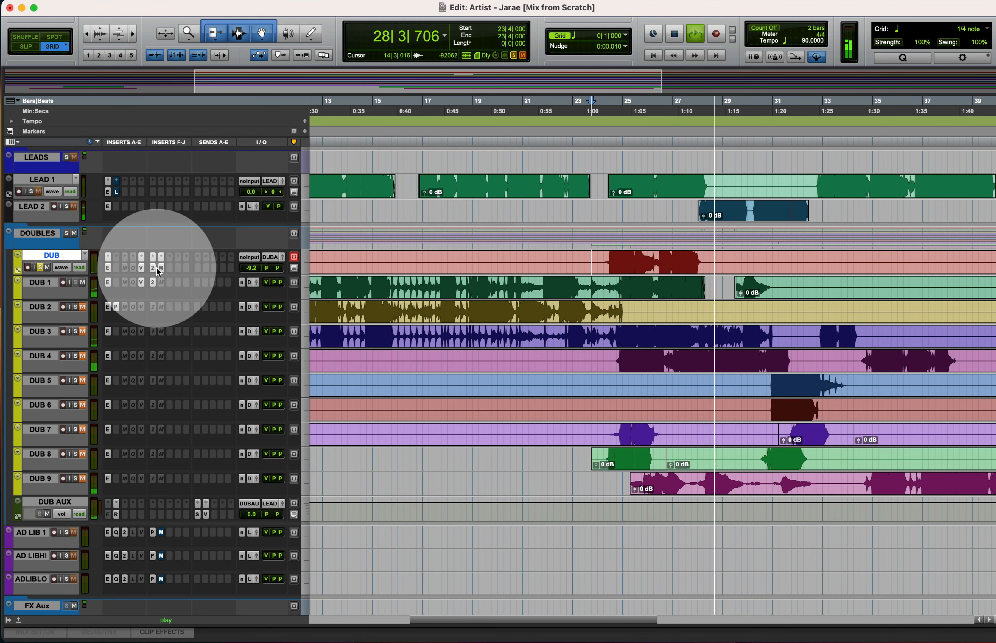
pyautogui.press('space')
# - Insert the mono Little AlterBoy plug-in in the DUB track's insert slot b
pyautogui.click(116, 269)
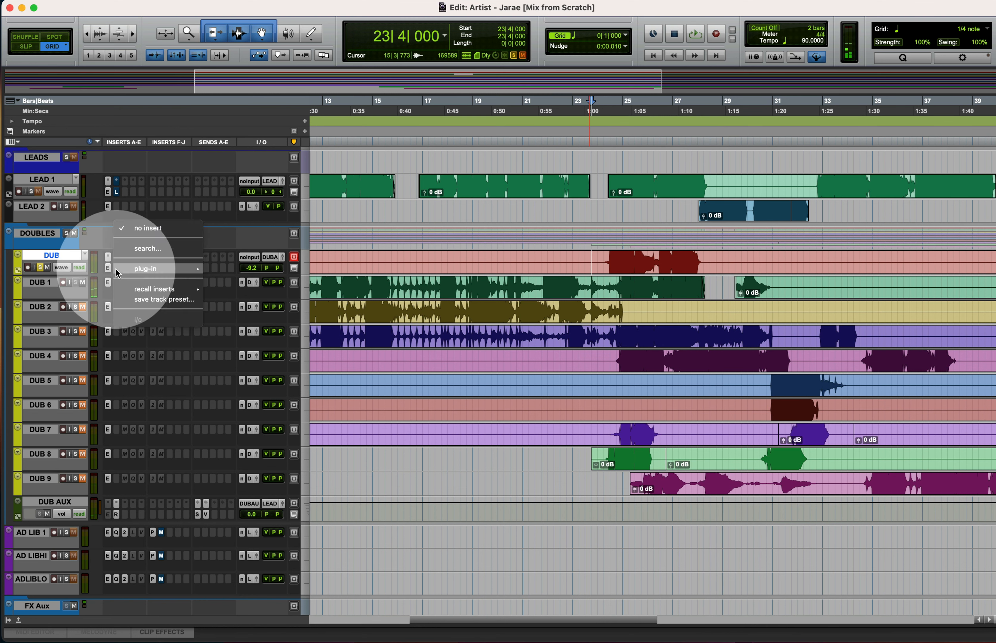
pyautogui.click(143, 248)
pyautogui.write('littl')
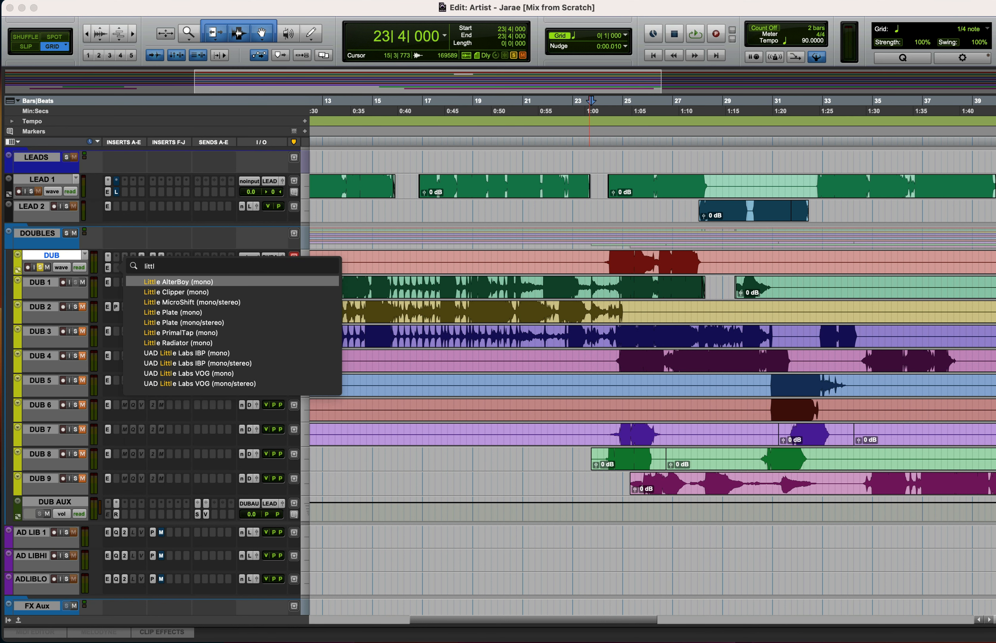
pyautogui.press('Return')
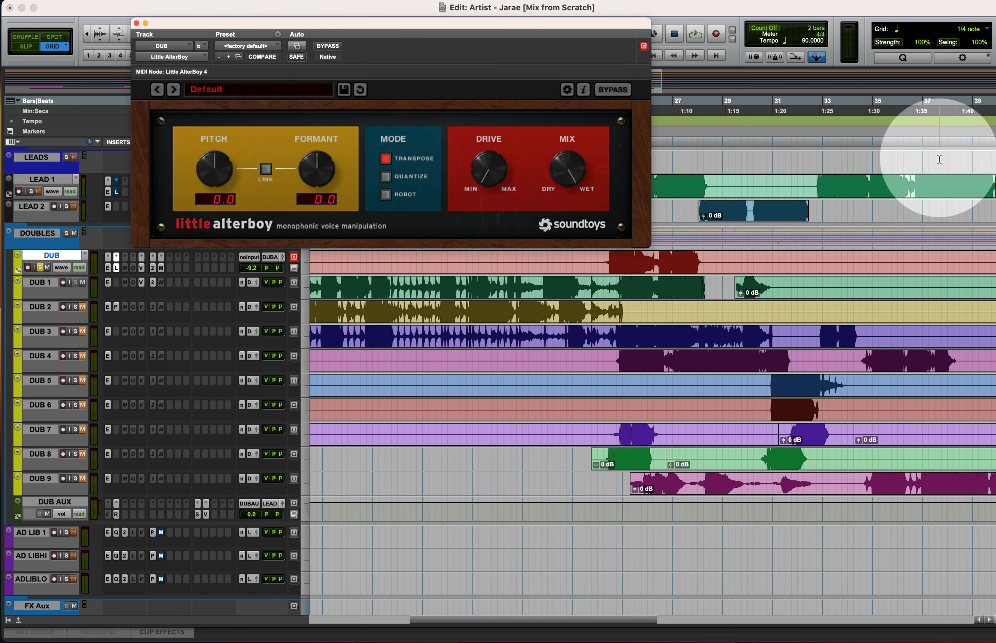
# - Play the DUB track, set Little AlterBoy's formant to 12.0, and try its pitch at 12.0 and -12.0 before resetting it to 0.0
pyautogui.press('space')
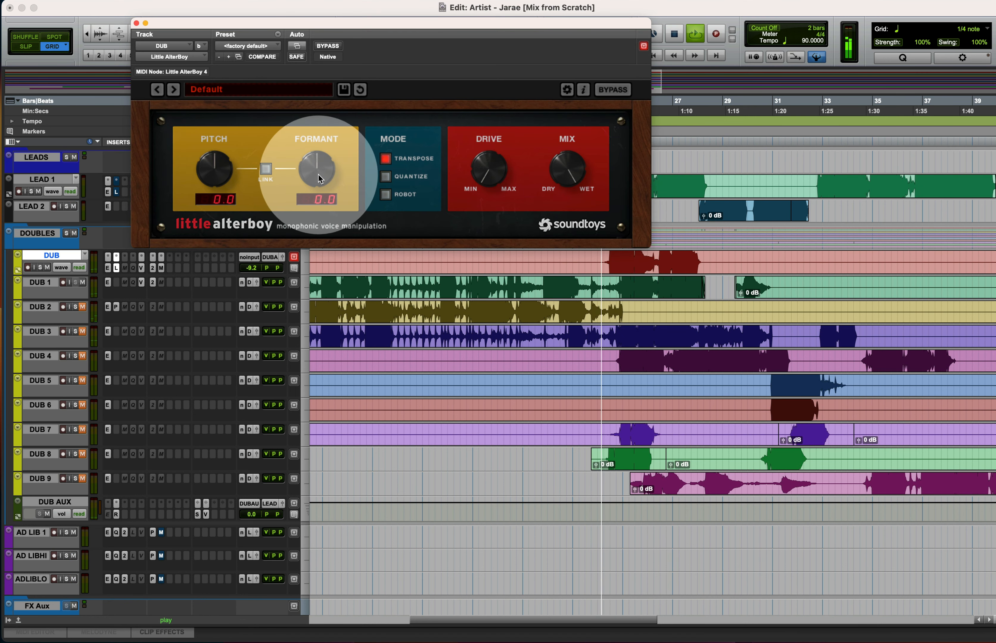
pyautogui.moveTo(317, 164); pyautogui.dragTo(334, 106)
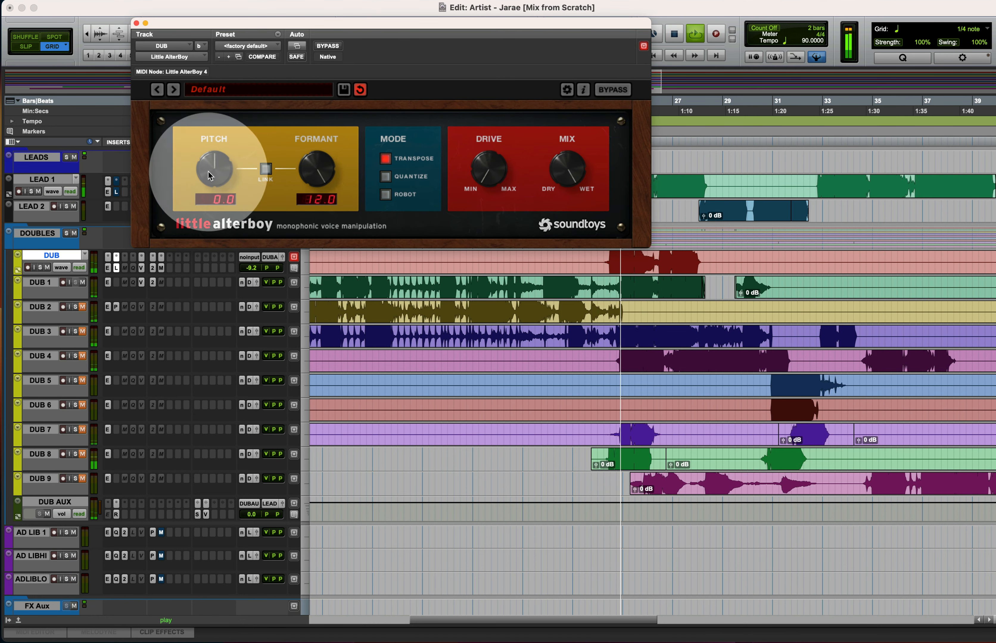
pyautogui.moveTo(212, 170); pyautogui.dragTo(227, 52)
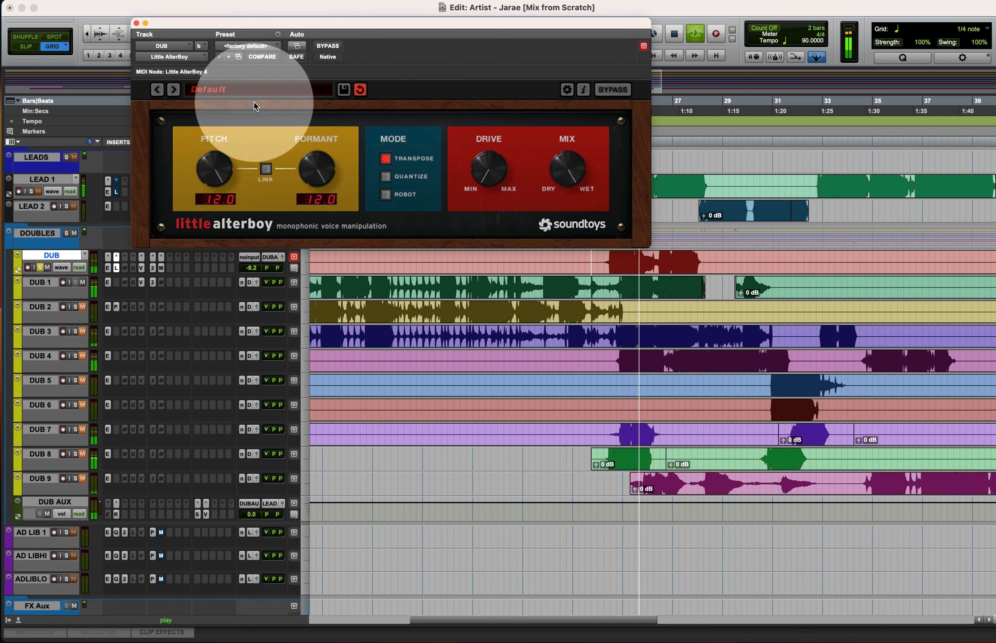
pyautogui.moveTo(562, 169); pyautogui.dragTo(569, 177)
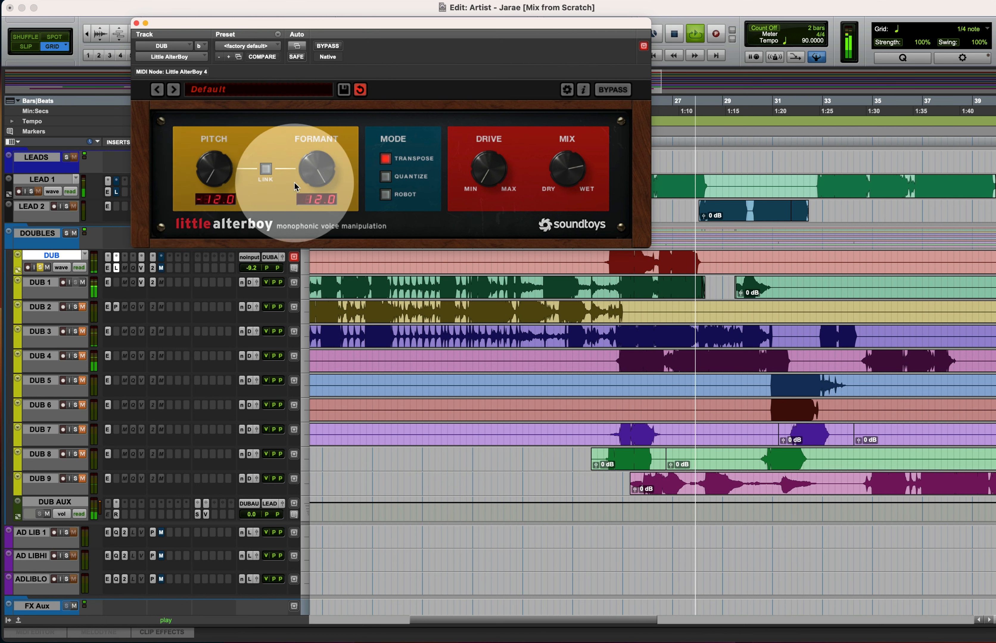
pyautogui.keyDown('alt'); pyautogui.click(223, 174); pyautogui.keyUp('alt')
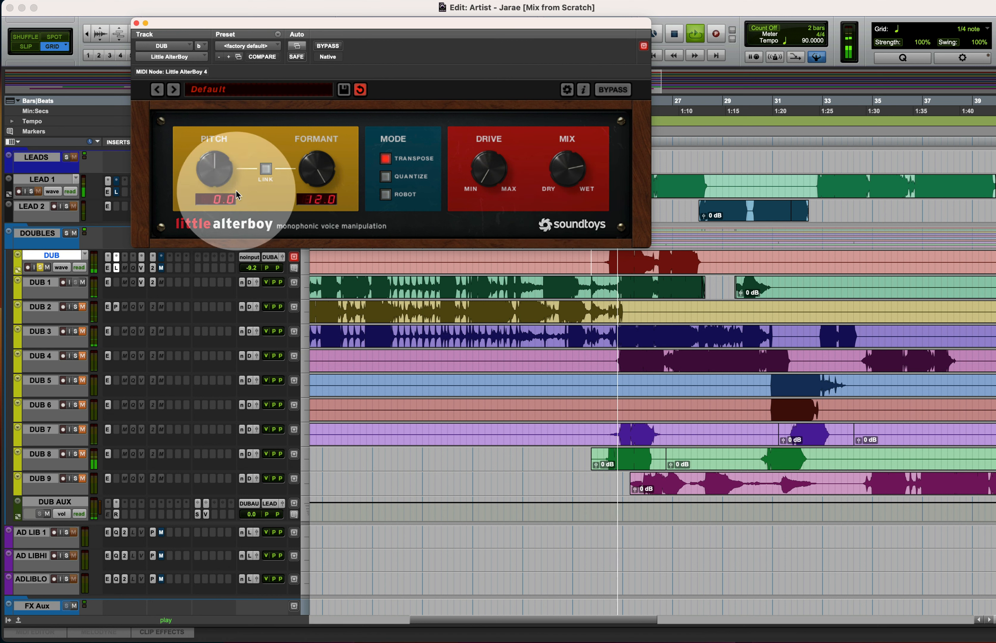
# - Reduce Little AlterBoy's wet mix, close the plug-in, and lower the DUB track's volume to -13.8 dB
pyautogui.moveTo(589, 168); pyautogui.dragTo(579, 188)
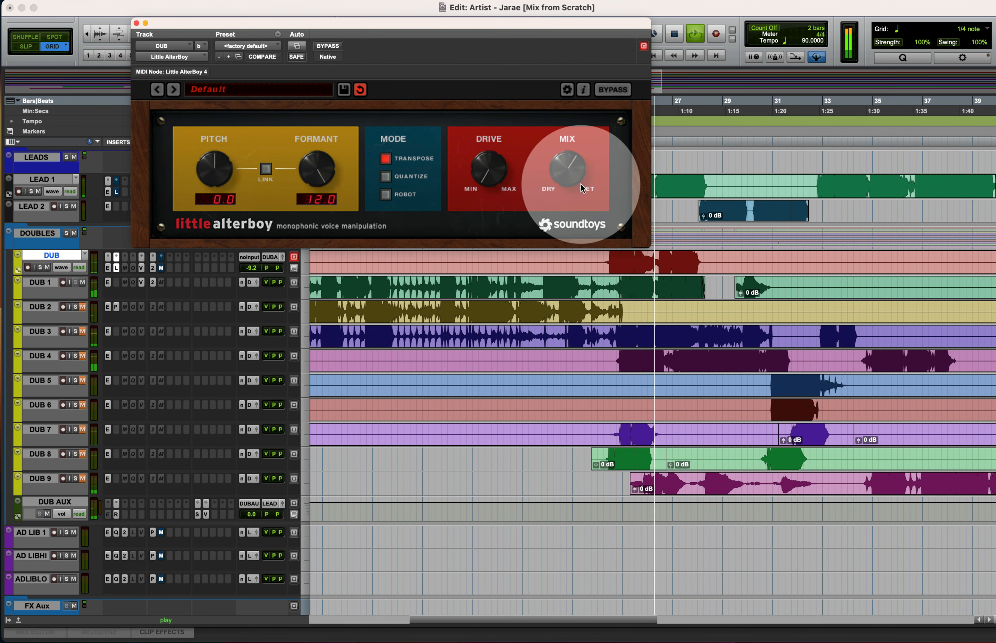
pyautogui.moveTo(581, 184); pyautogui.dragTo(562, 167)
pyautogui.press('super+w')
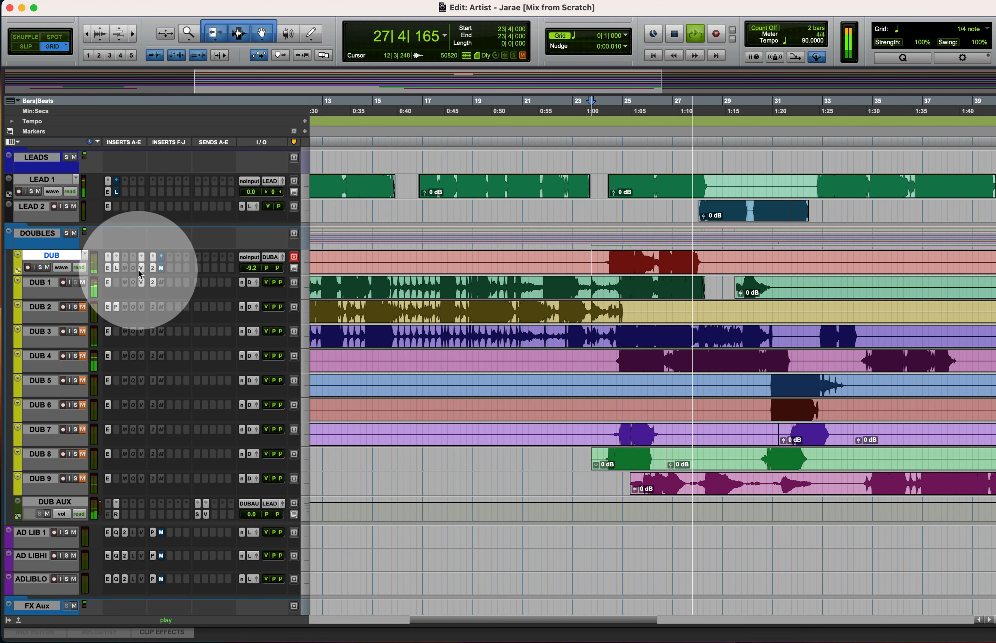
pyautogui.moveTo(252, 268); pyautogui.dragTo(252, 272)
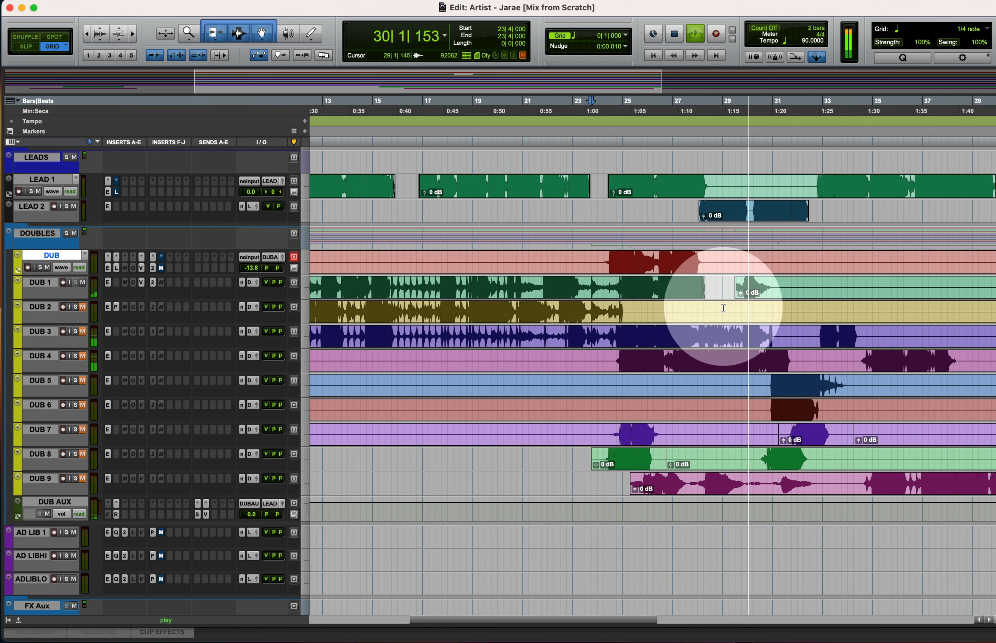
# - Play DUB 2 from 8|4, review its PanMan settings, and enlarge the track's height to show its inserts
pyautogui.hscroll(6, 766, 293)
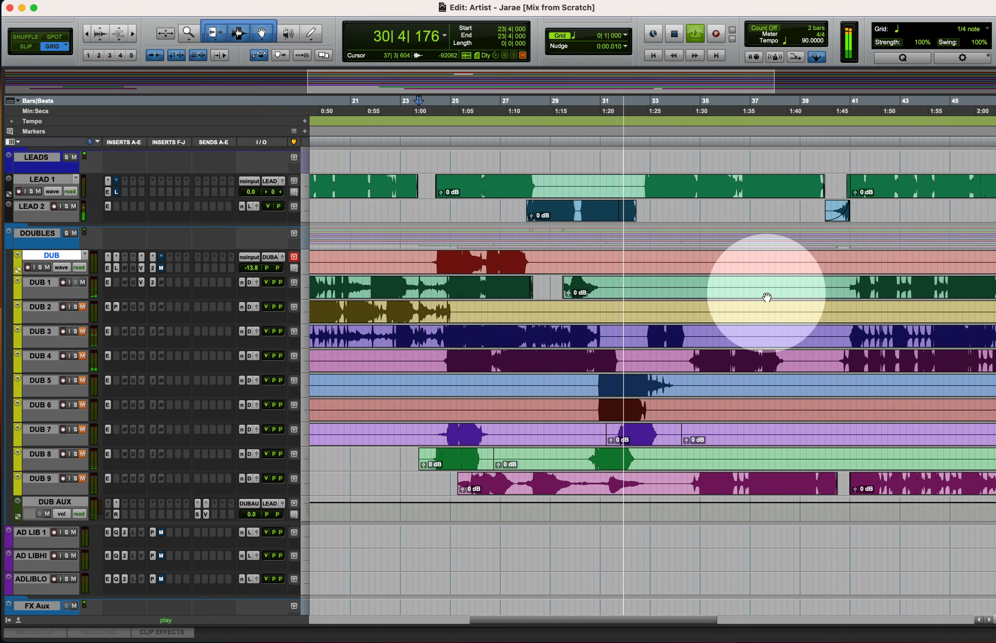
pyautogui.hscroll(-8, 636, 306)
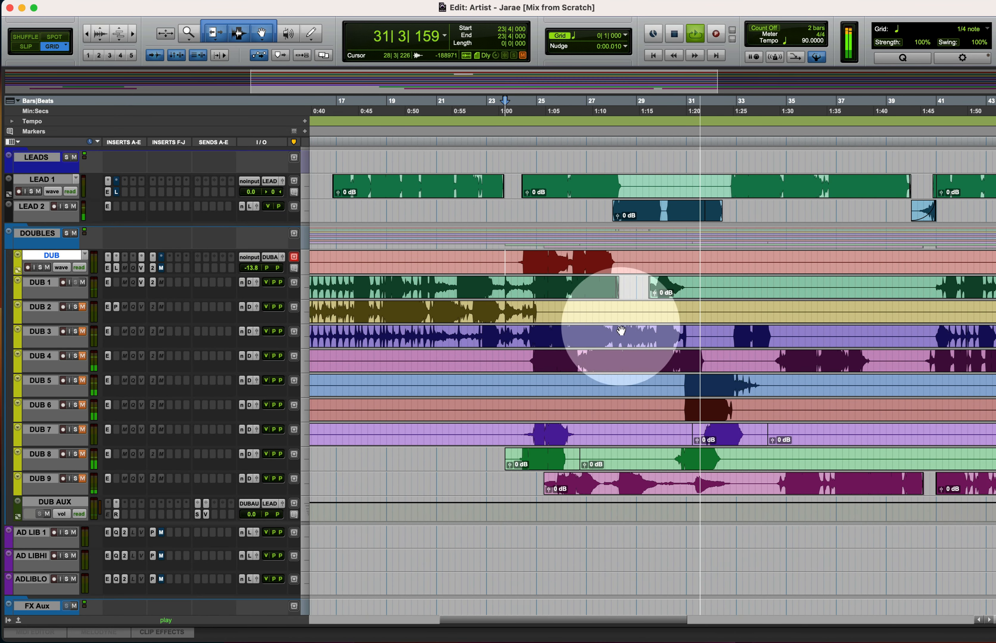
pyautogui.hscroll(-5, 582, 334)
pyautogui.click(359, 312)
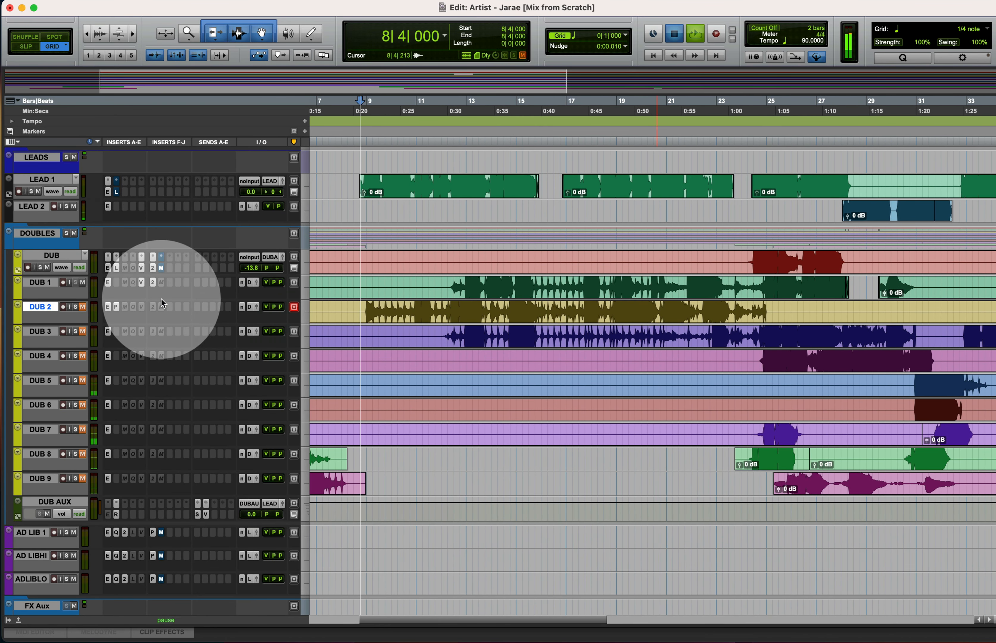
pyautogui.click(116, 309)
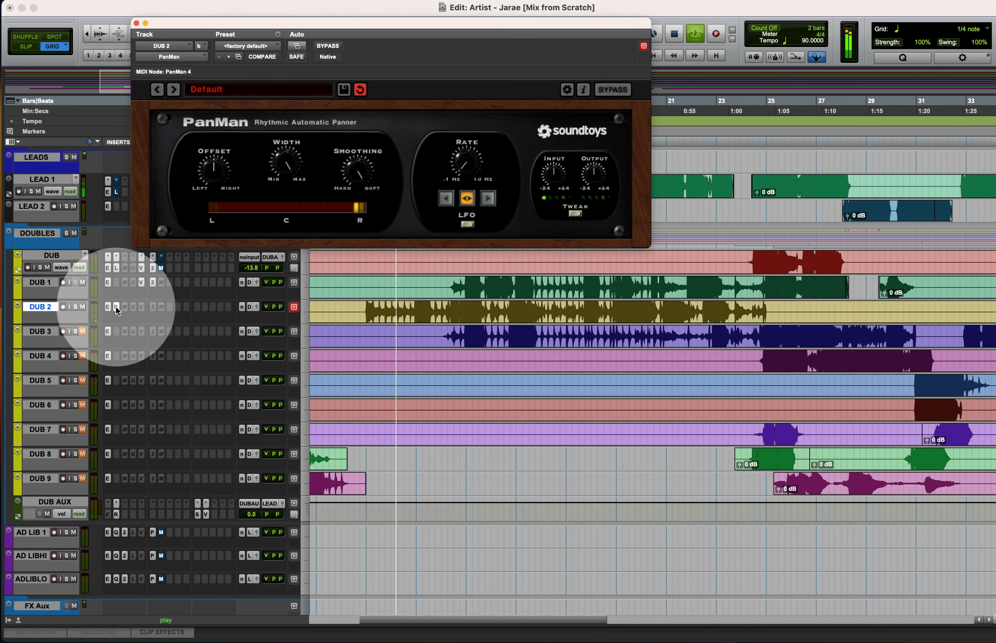
pyautogui.moveTo(244, 326); pyautogui.dragTo(249, 347)
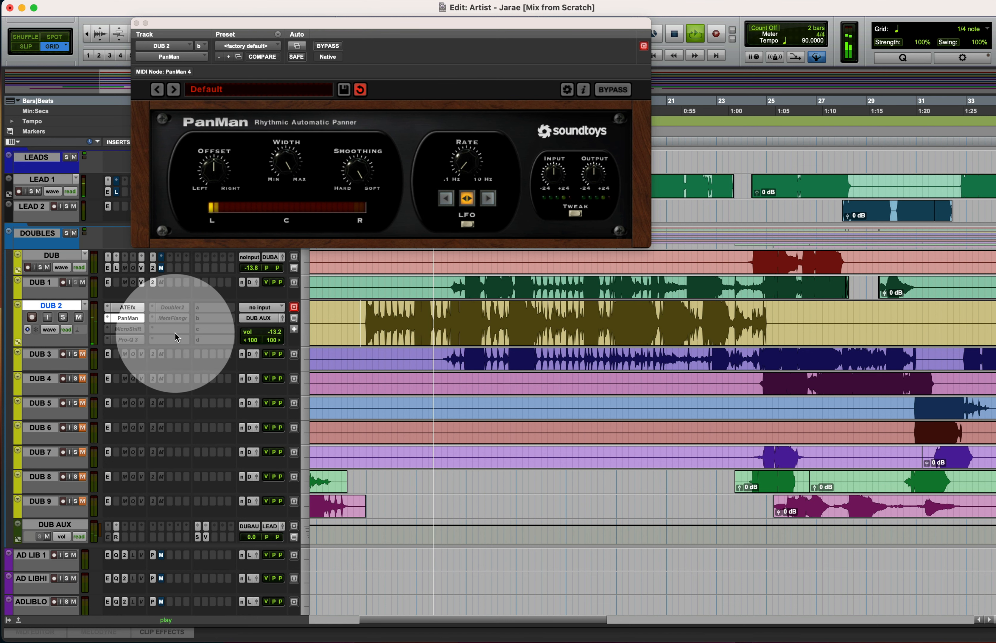
pyautogui.click(186, 179)
pyautogui.press('super+w')
pyautogui.hotkey('shift', 's')
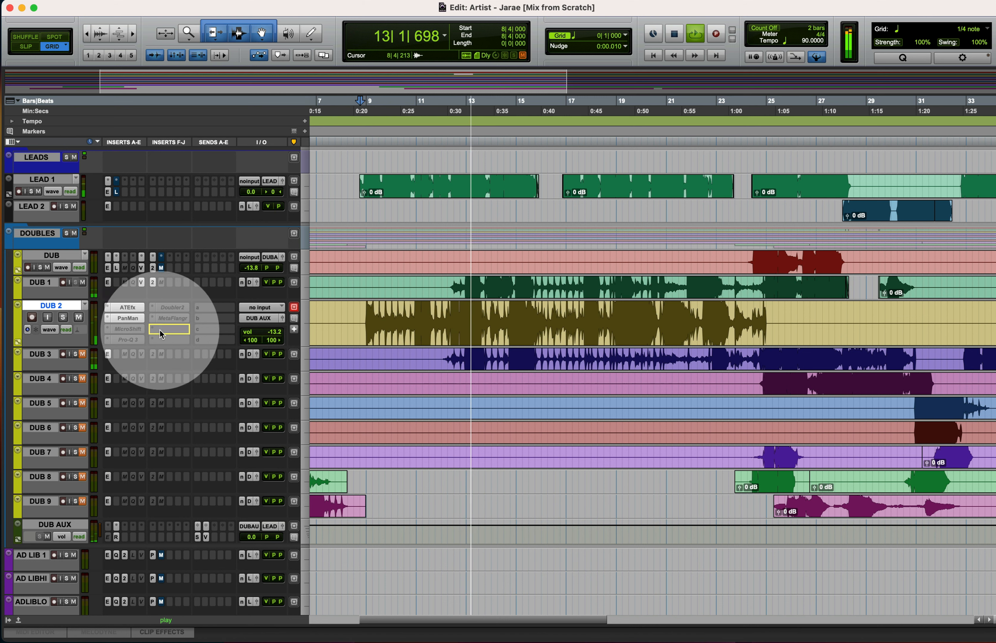
# - Set up DUB 2 with ValhallaVintageVerb in insert slot c and an active Pro-Q 3, and raise its volume to -12.5 dB
pyautogui.click(128, 331)
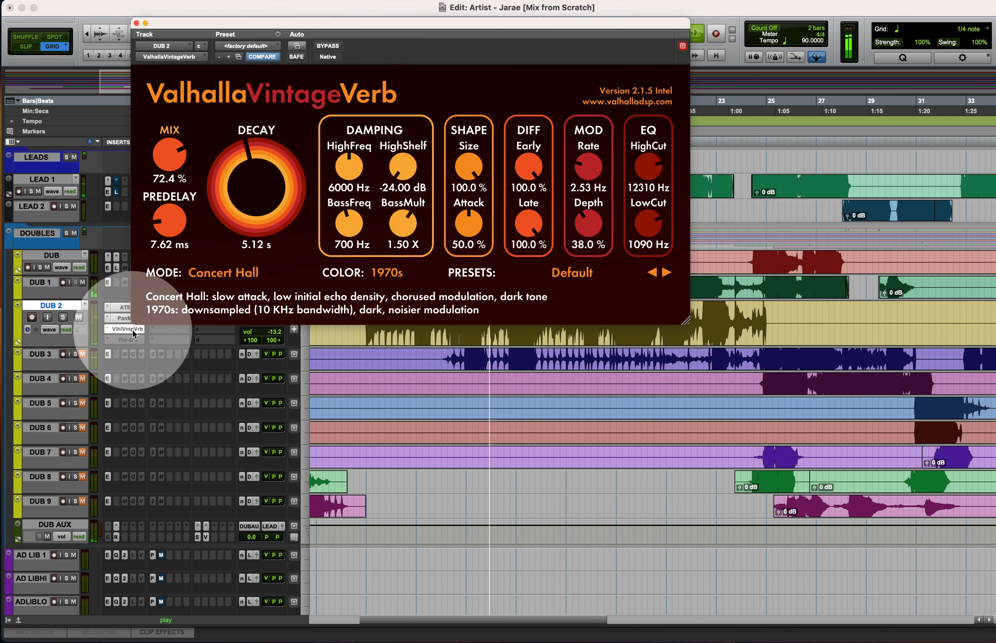
pyautogui.click(131, 330)
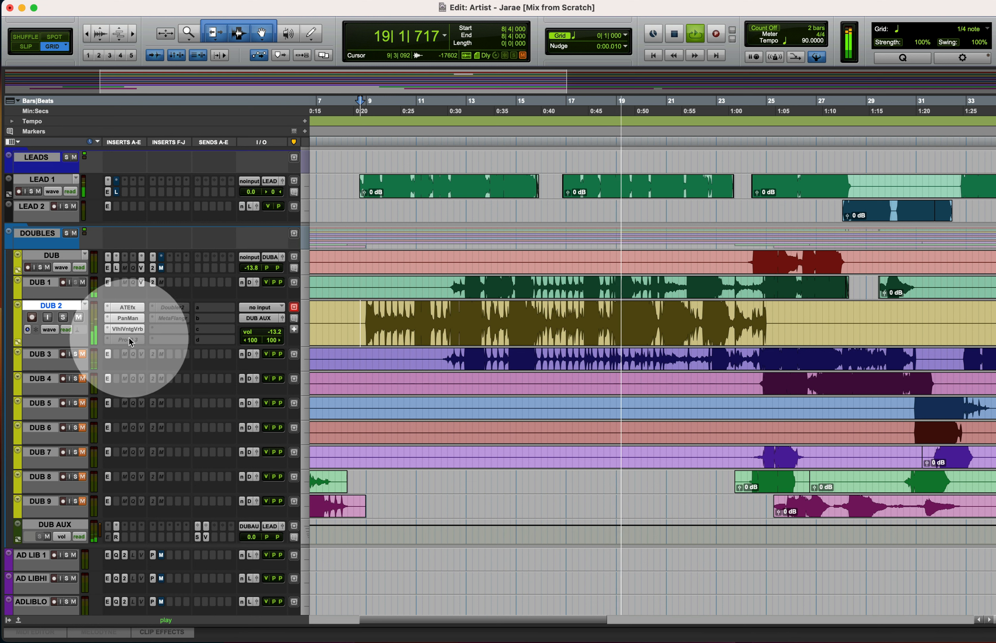
pyautogui.hotkey('shift', 's')
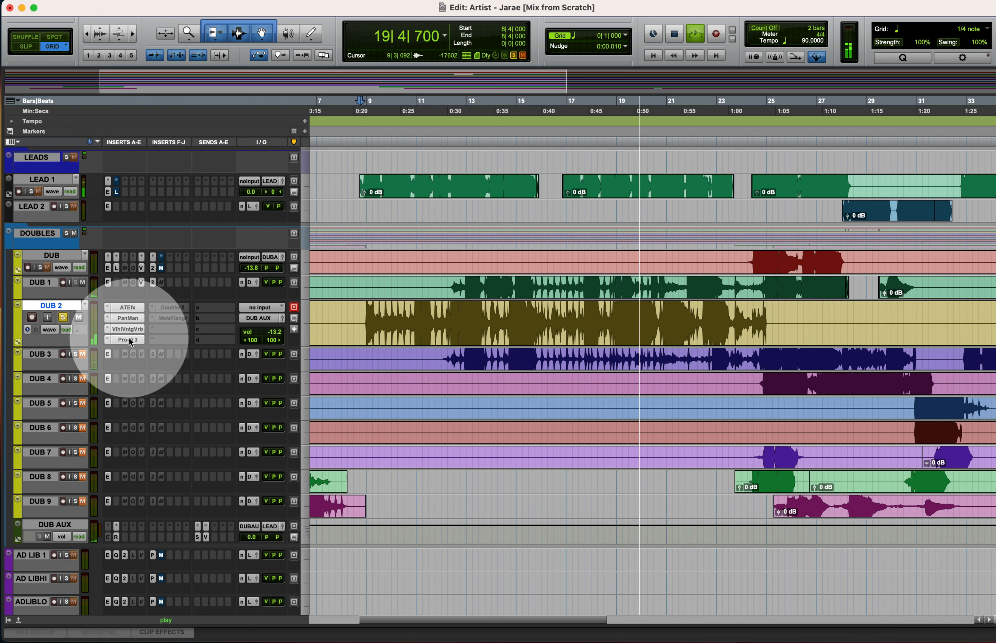
pyautogui.hotkey('shift', 's')
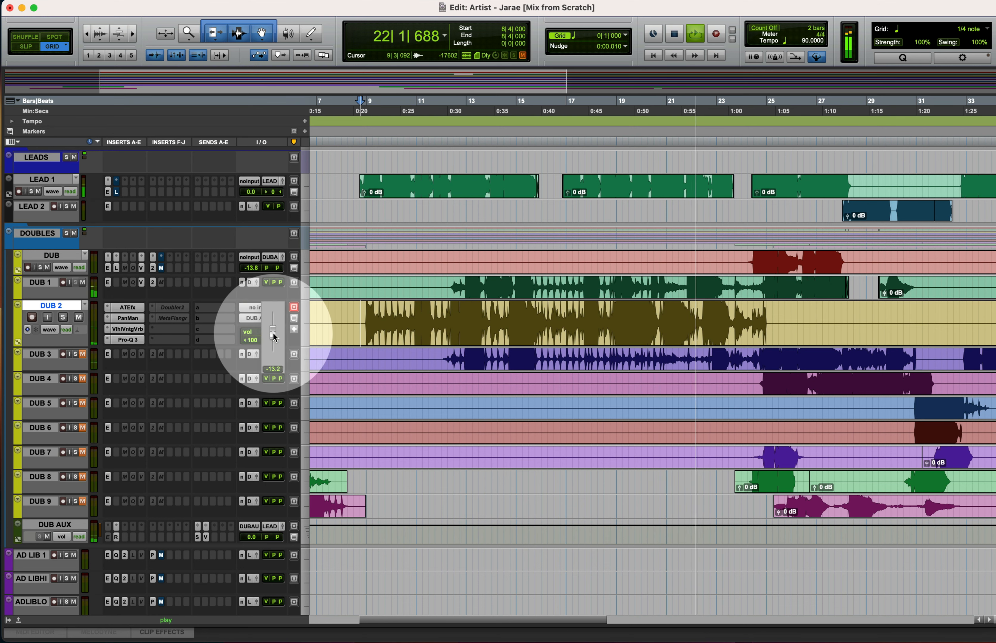
# - Open the RVox compressor on DUB AUX and restart playback from an earlier point in the song
pyautogui.scroll(-5, 159, 376)
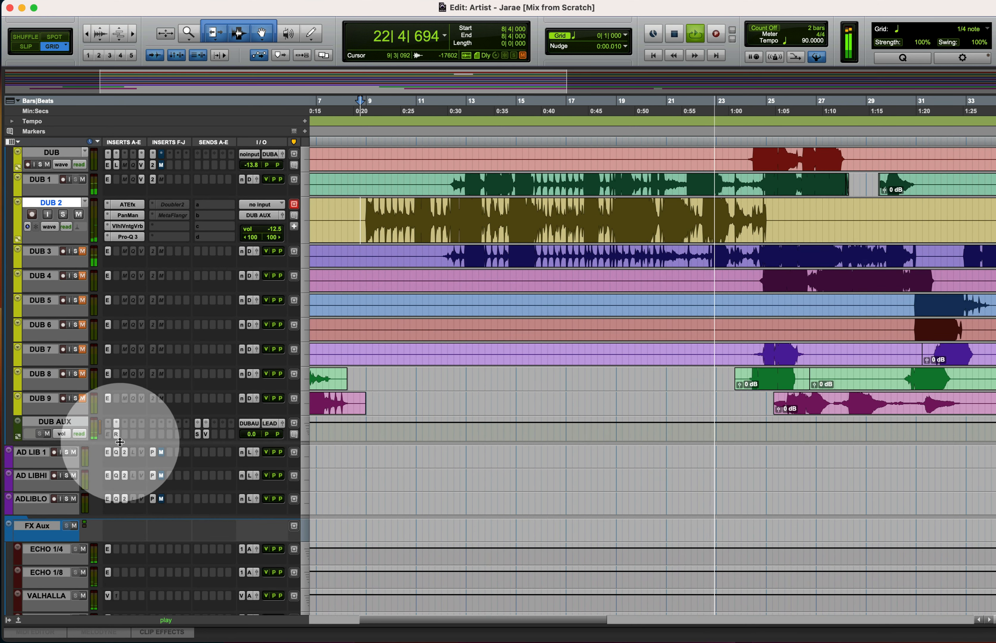
pyautogui.click(115, 434)
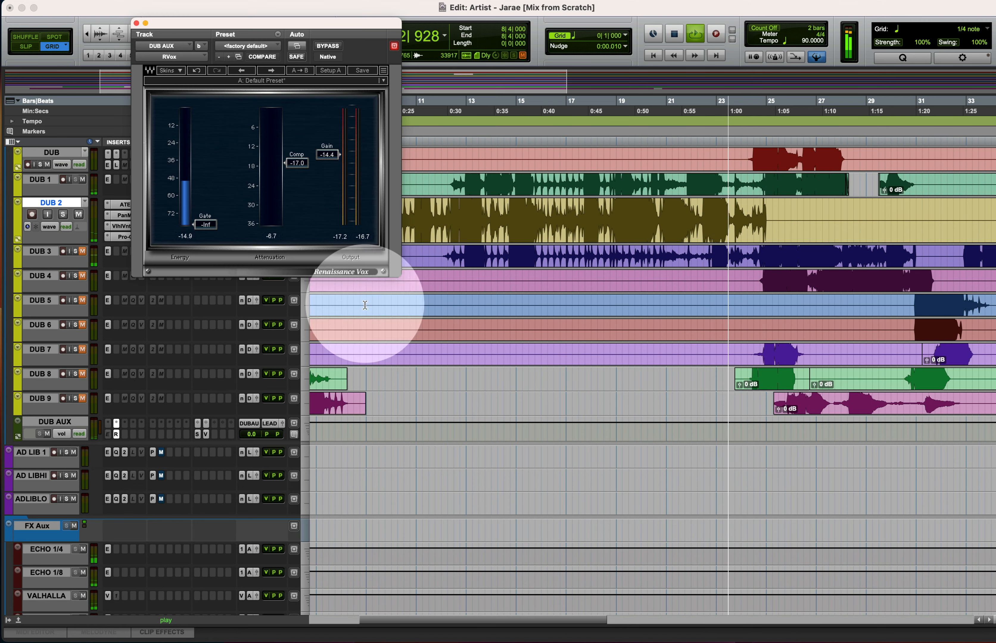
pyautogui.press('space')
pyautogui.click(588, 210)
pyautogui.click(394, 424)
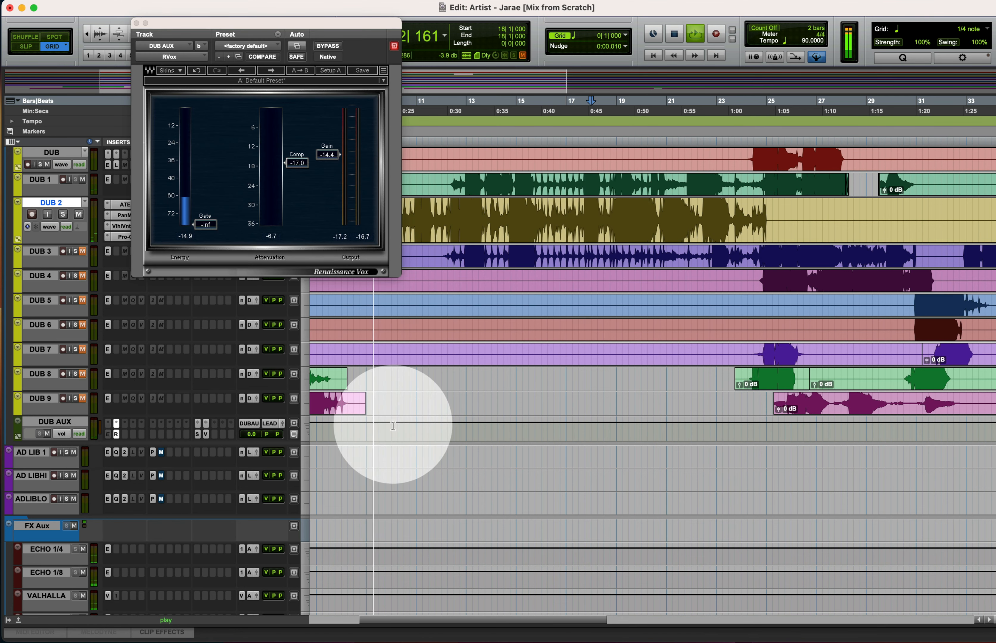
# - Reduce the waveform display height and trim the start of the DUB 2 clip to 10|4|348
pyautogui.scroll(4, 392, 420)
pyautogui.scroll(4, 392, 419)
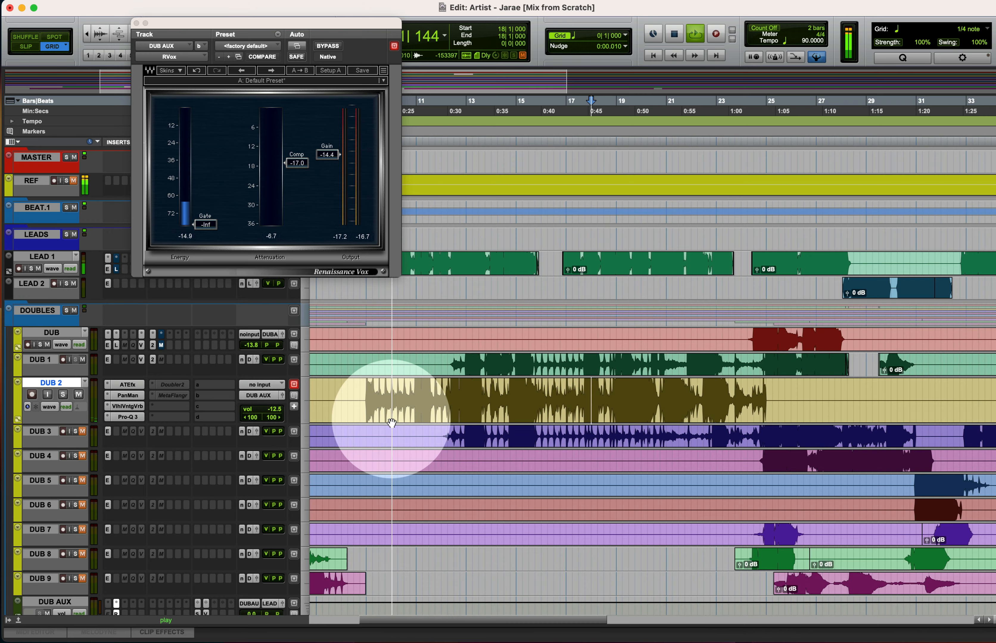
pyautogui.scroll(-2, 393, 422)
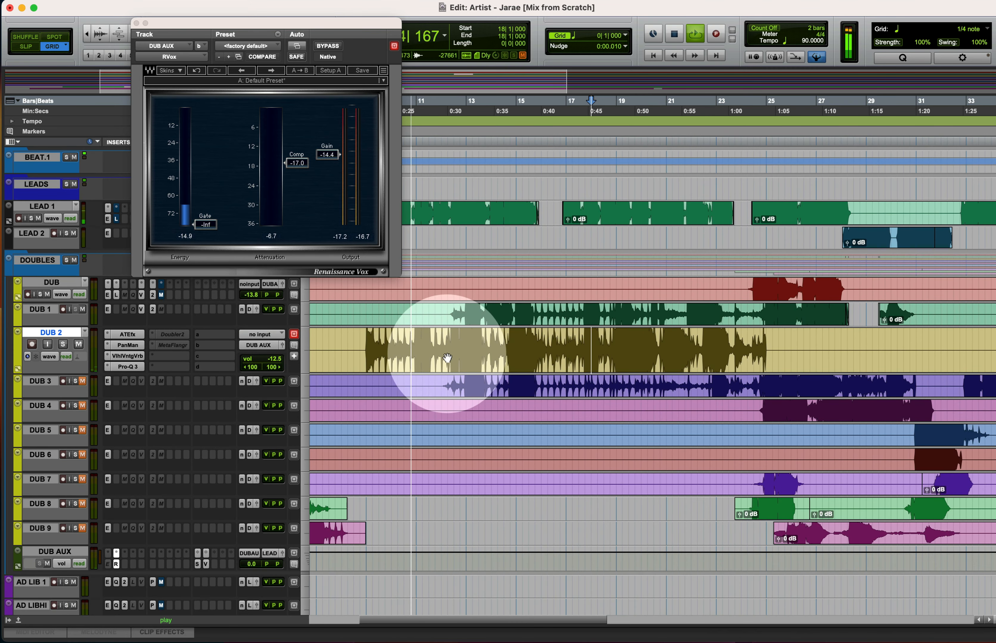
pyautogui.scroll(2, 447, 359)
pyautogui.scroll(-5, 446, 357)
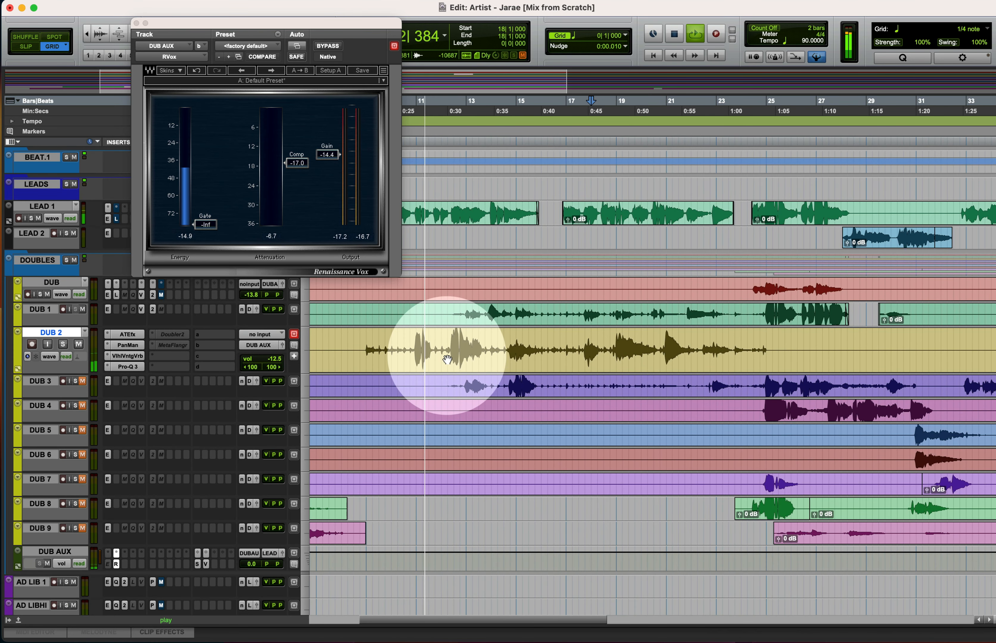
pyautogui.click(415, 366)
pyautogui.keyDown('super'); pyautogui.click(413, 343); pyautogui.keyUp('super')
pyautogui.press('a')
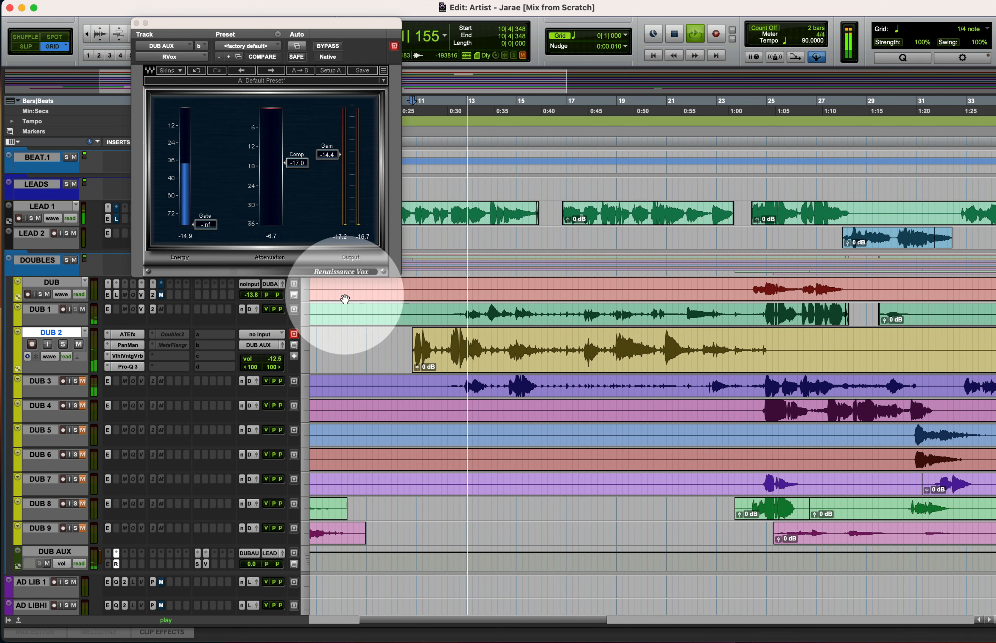
# - Lower the DUB AUX RVox compression threshold to about -25.6 and check its output gain
pyautogui.moveTo(282, 182); pyautogui.dragTo(283, 206)
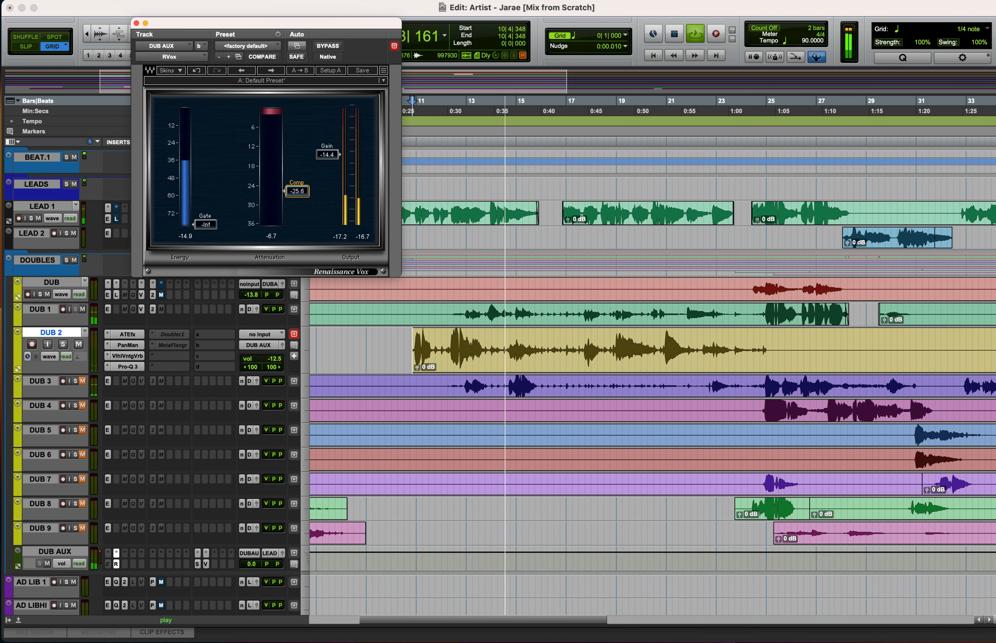
pyautogui.moveTo(340, 155); pyautogui.dragTo(340, 155)
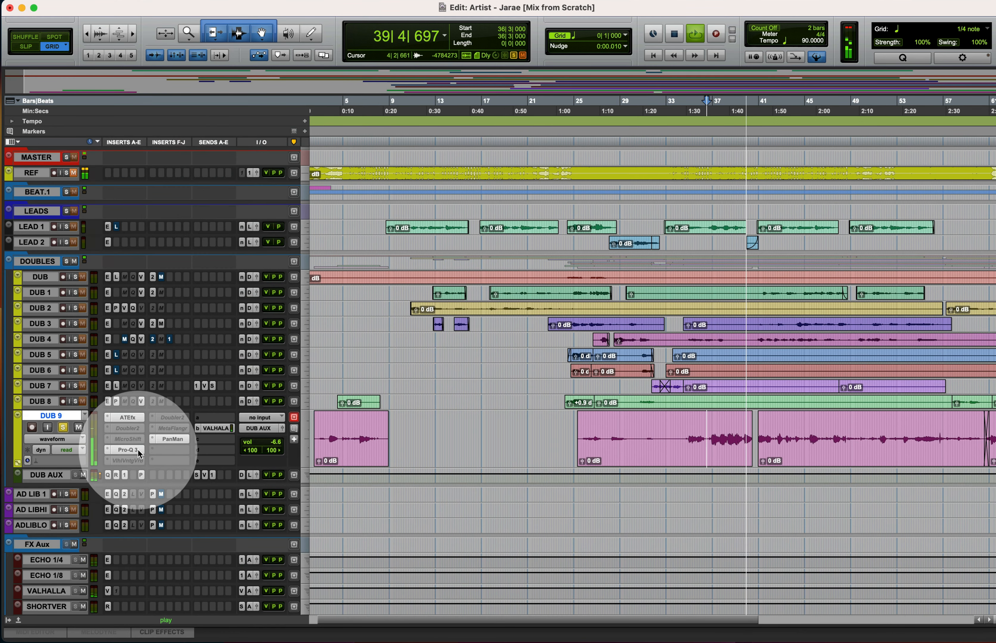
# - Unsolo DUB 9, review its Pro-Q 3 and VALHALLA send, reset its volume to 0.0 dB, and close the open windows
pyautogui.click(137, 448)
pyautogui.click(63, 428)
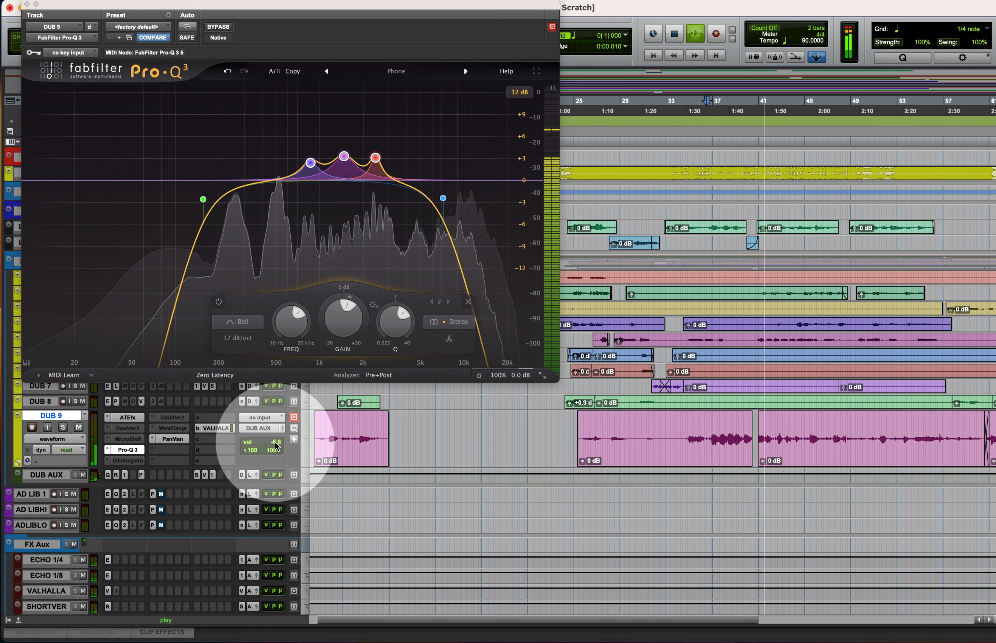
pyautogui.click(222, 428)
pyautogui.click(269, 443)
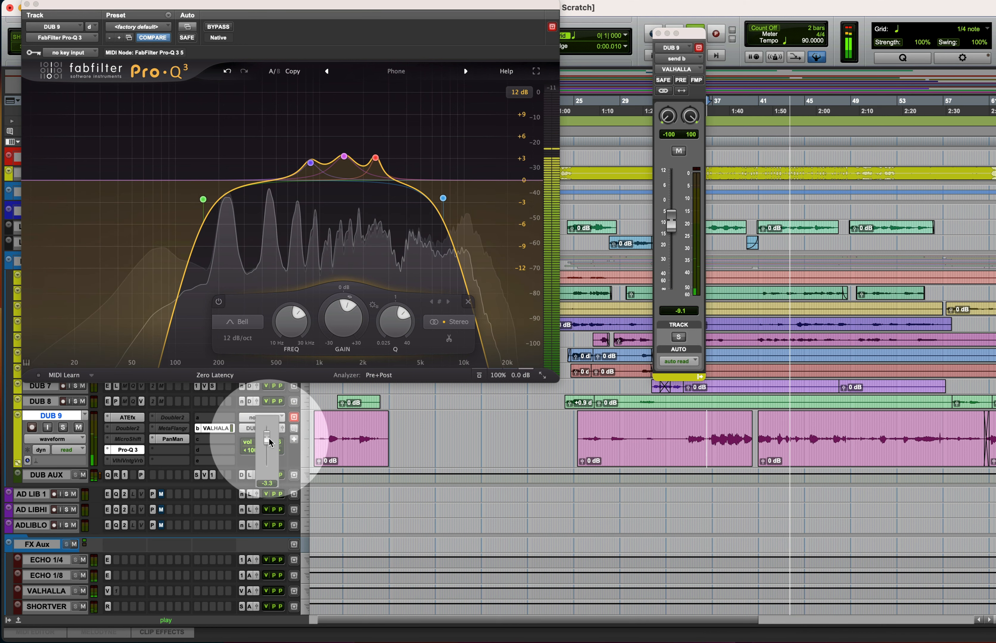
pyautogui.keyDown('alt'); pyautogui.click(270, 444); pyautogui.keyUp('alt')
pyautogui.press('ctrl+alt+super+w')
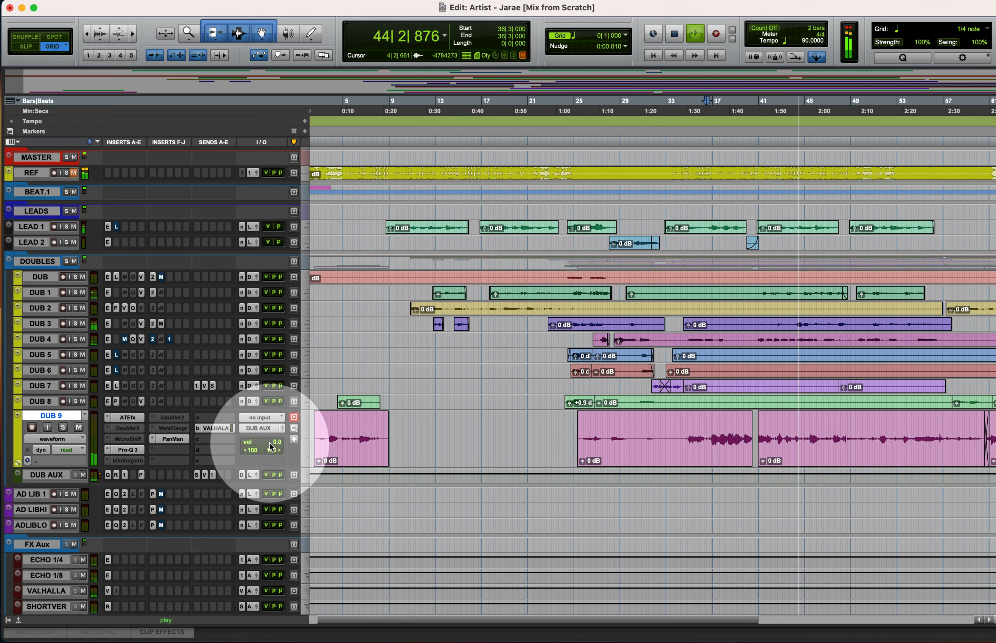
# - Reduce the mix of DUB 3's ValhallaVintageVerb below 51.6 % and close the plug-in
pyautogui.click(151, 322)
pyautogui.click(151, 322)
pyautogui.click(142, 323)
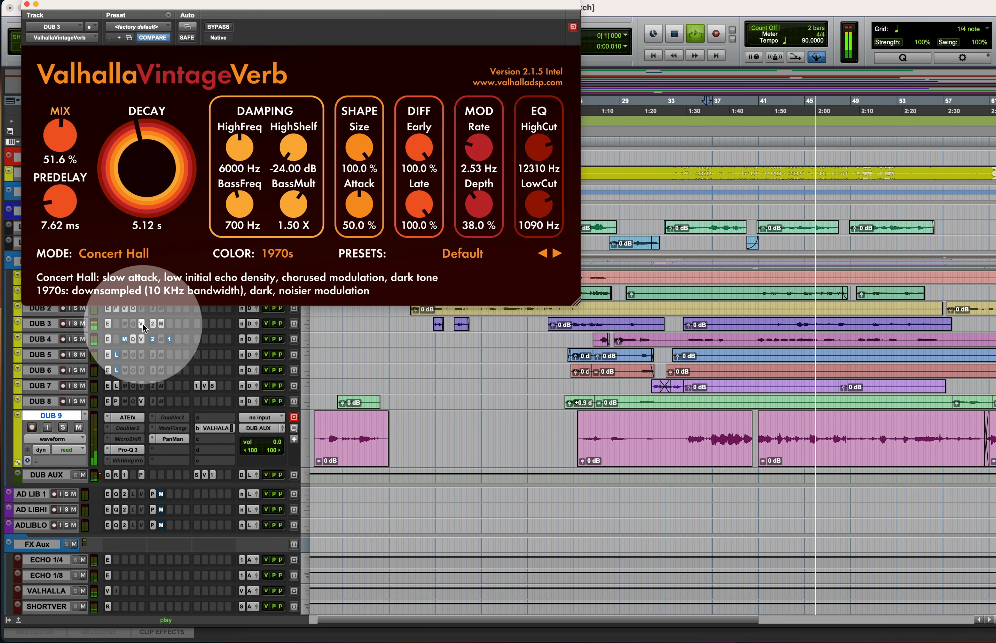
pyautogui.moveTo(59, 138); pyautogui.dragTo(50, 150)
pyautogui.press('ctrl+alt+super+w')
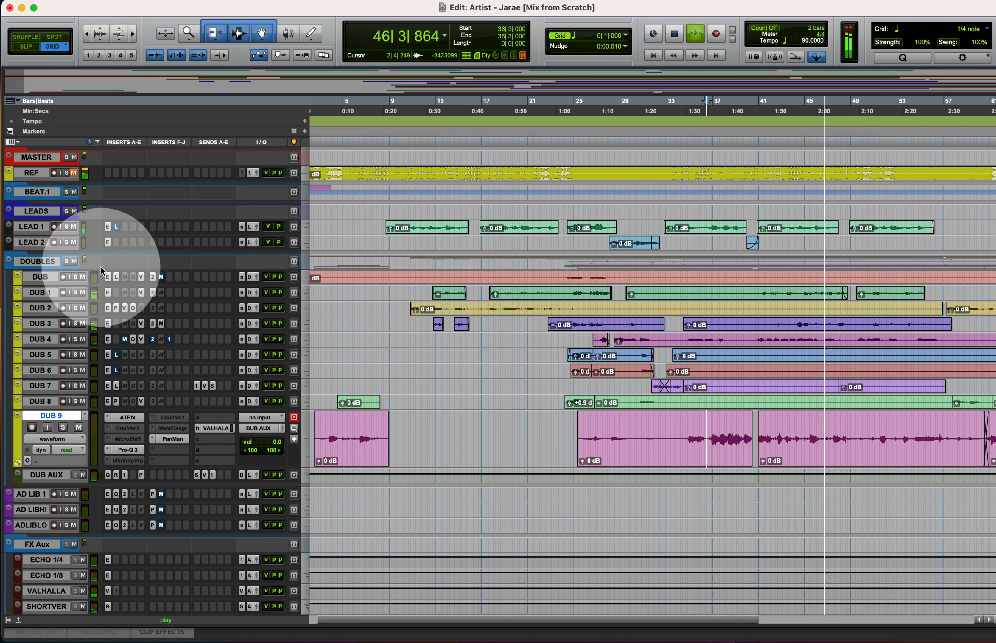
# - Reduce the mix of DUB 2's ValhallaVintageVerb below 72.4 % and close the plug-in
pyautogui.click(123, 308)
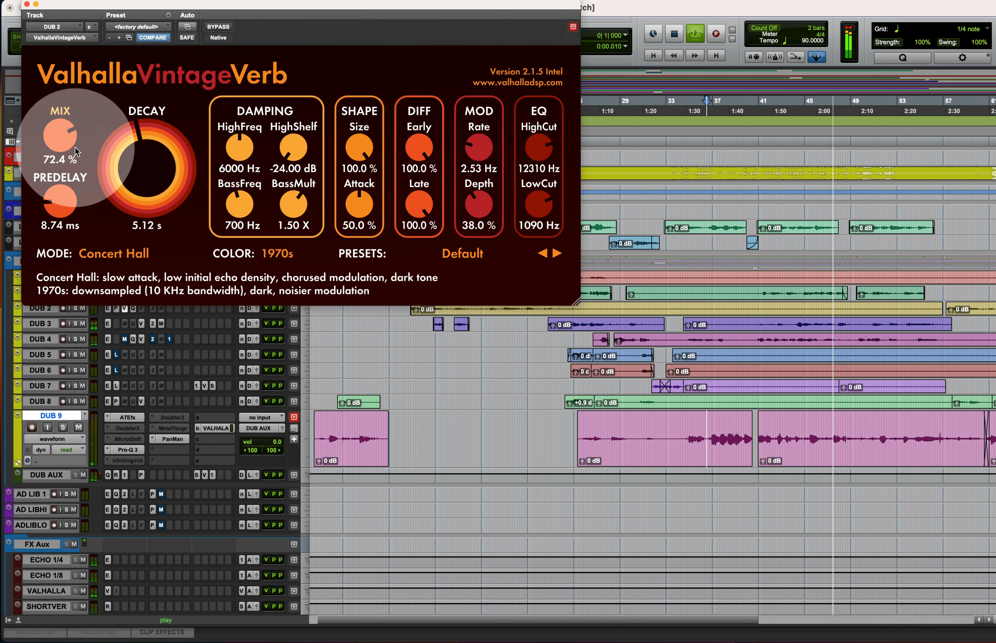
pyautogui.moveTo(54, 140); pyautogui.dragTo(49, 152)
pyautogui.press('super+w')
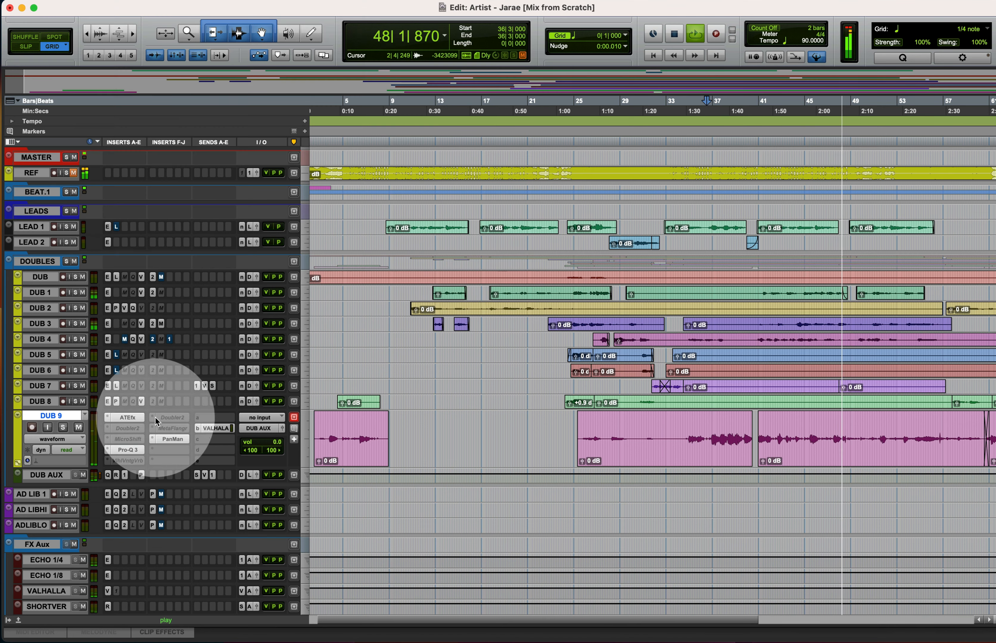
# - Lower DUB 9's VALHALLA send to -21.4 dB, audition it from bar 47, and save the session
pyautogui.click(205, 428)
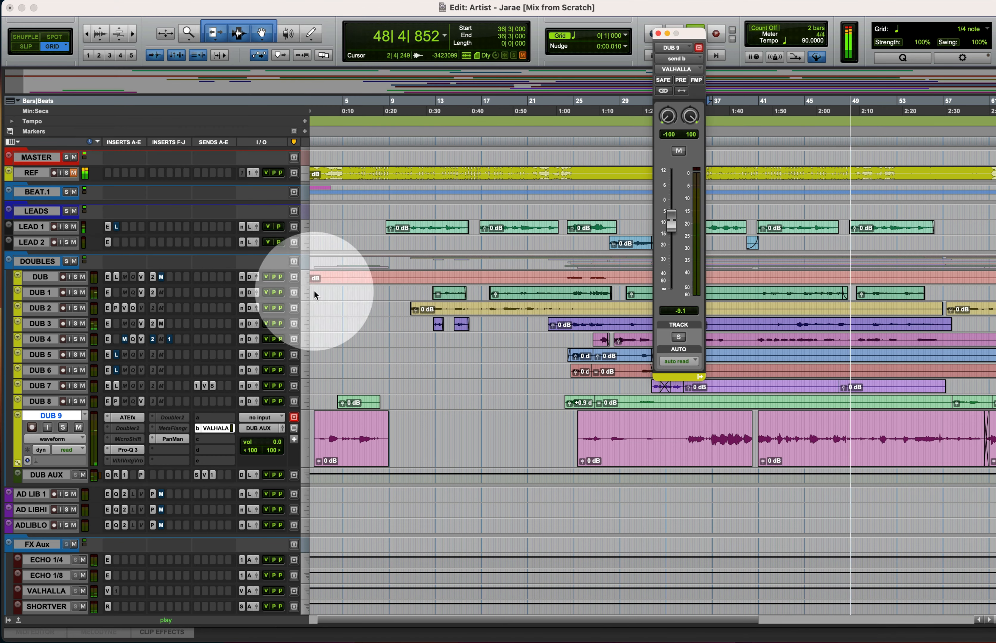
pyautogui.moveTo(667, 215); pyautogui.dragTo(670, 259)
pyautogui.click(833, 427)
pyautogui.press('space')
pyautogui.press('space')
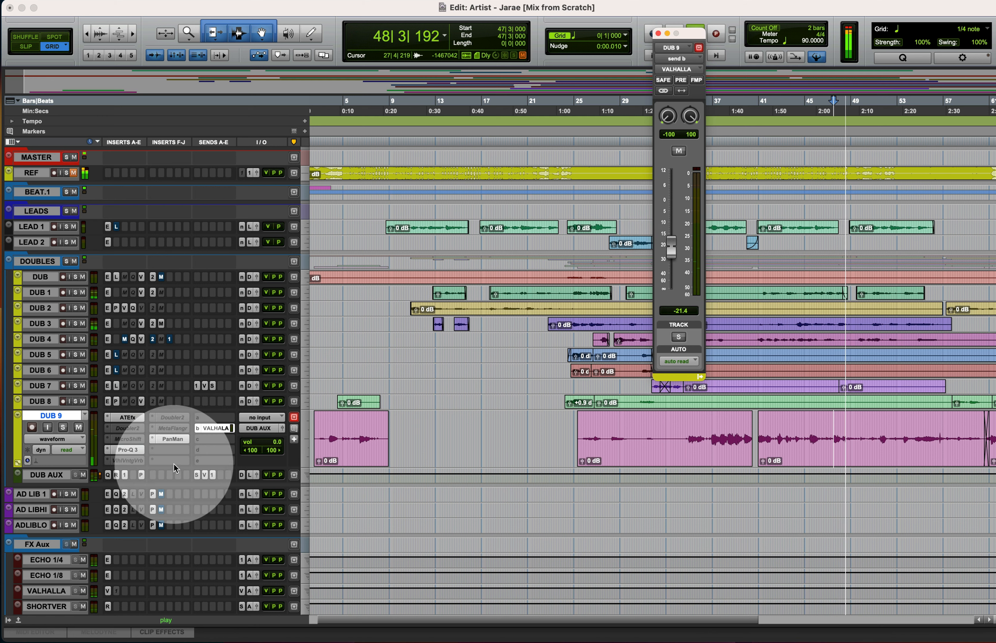
pyautogui.press('super+s')
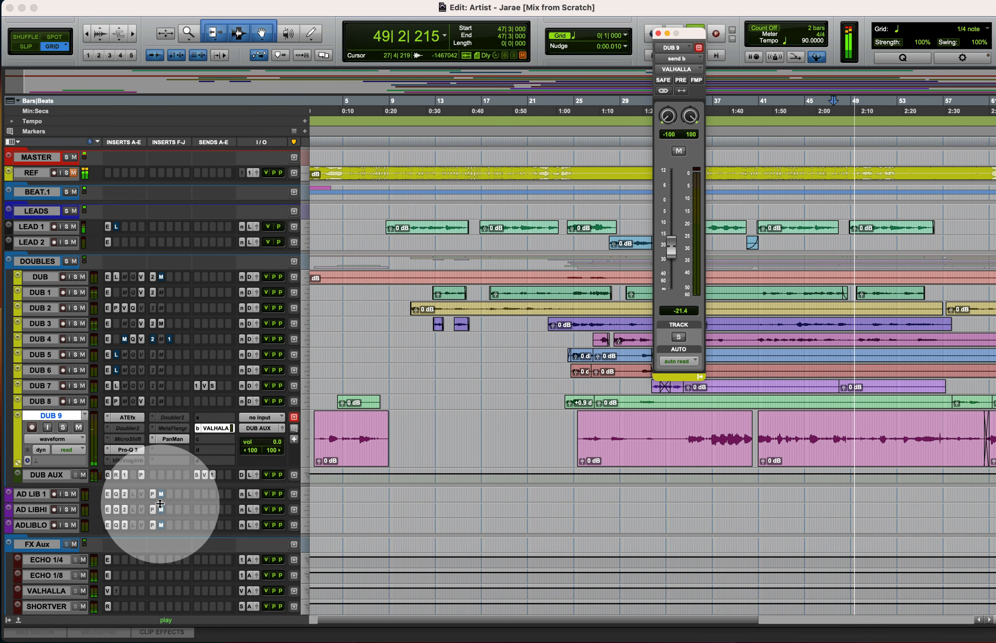
# - Check DUB 3's ValhallaVintageVerb, reduce DUB 4's reverb mix to 35.7 %, and move the plug-in window clear of the track inserts
pyautogui.click(140, 324)
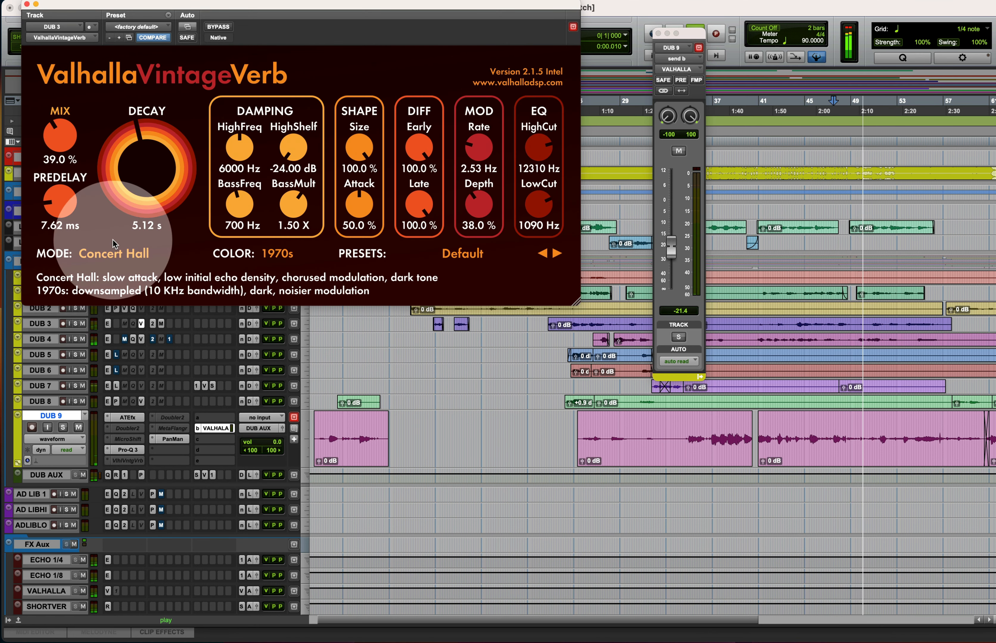
pyautogui.click(141, 339)
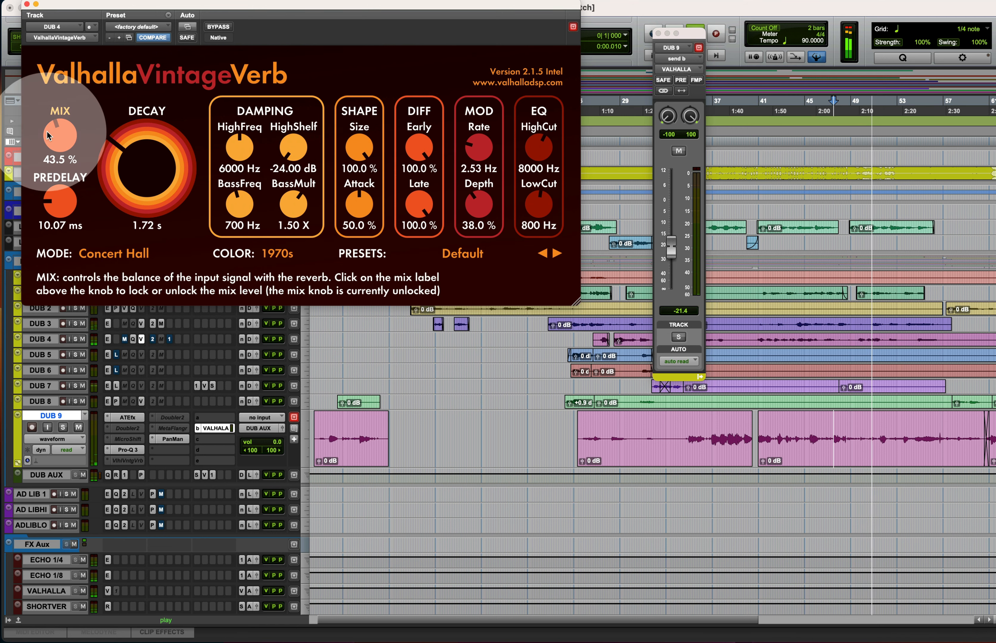
pyautogui.moveTo(37, 134); pyautogui.dragTo(38, 147)
pyautogui.moveTo(80, 5); pyautogui.dragTo(331, 5)
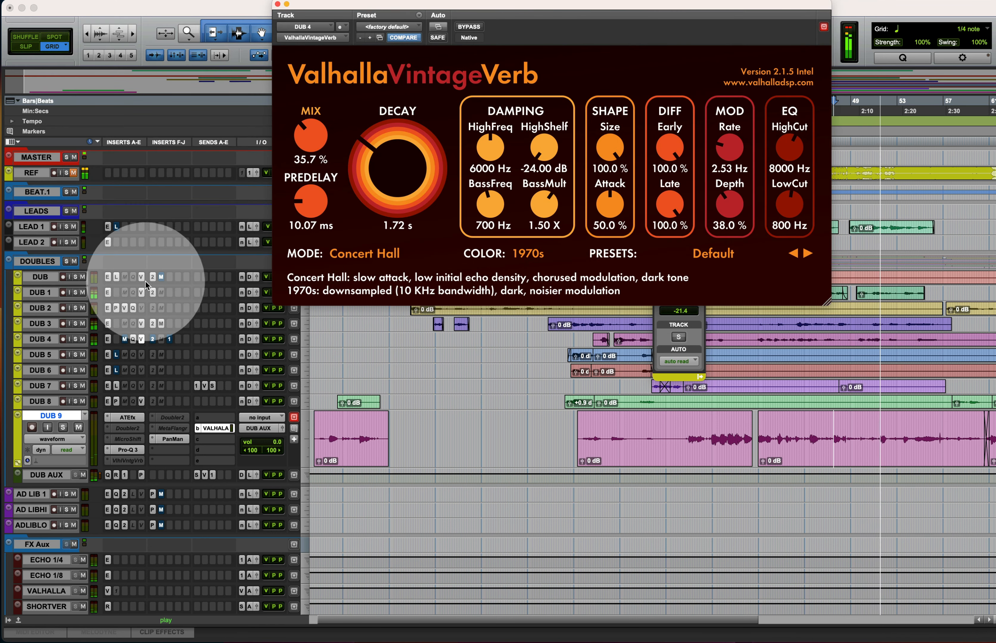
# - Reduce the mix of DUB 1's ValhallaVintageVerb to 57.7 % and close the open plug-in windows
pyautogui.click(141, 293)
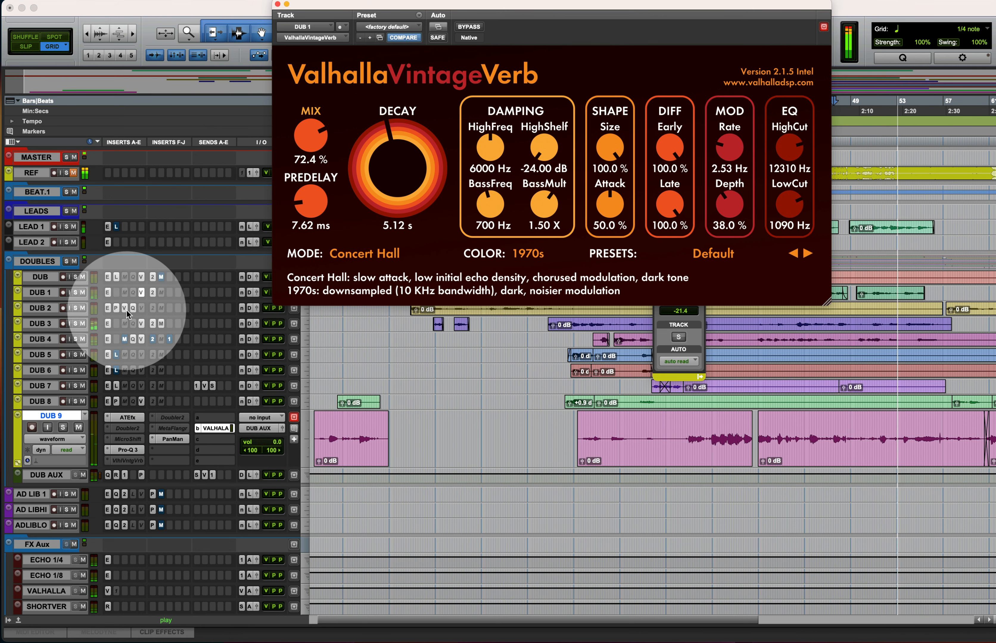
pyautogui.moveTo(310, 150); pyautogui.dragTo(300, 168)
pyautogui.click(139, 279)
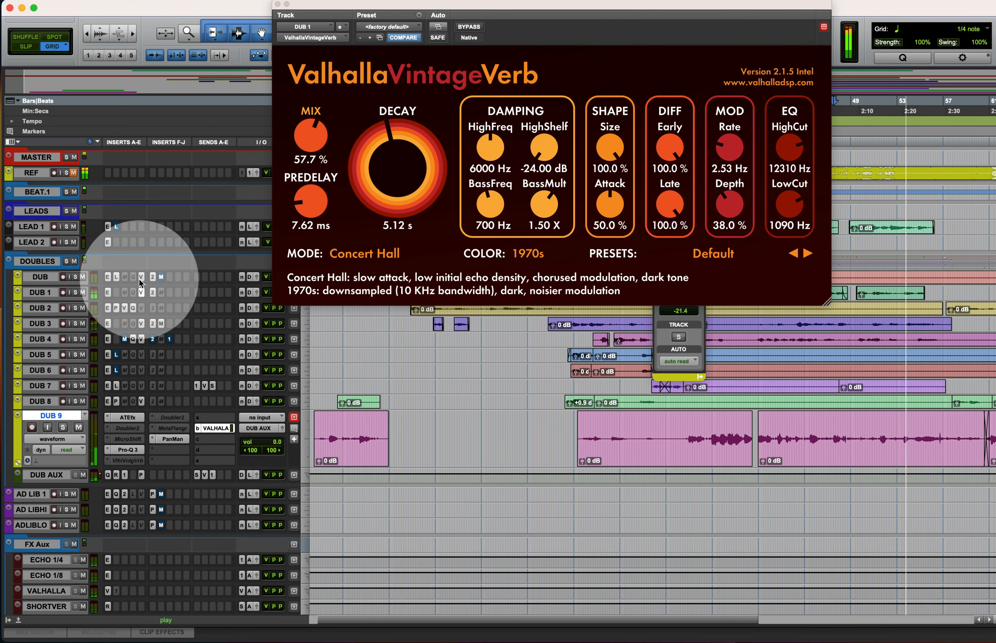
pyautogui.press('ctrl+alt+super+w')
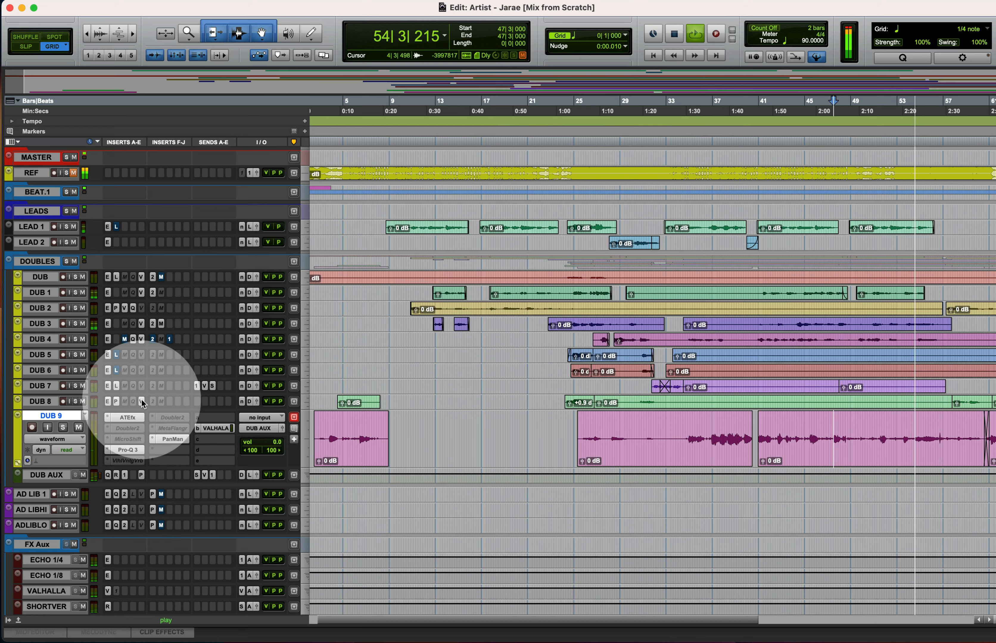
# - Set the mix of DUB 8's ValhallaVintageVerb to about 54.8 % and close the plug-in
pyautogui.click(141, 401)
pyautogui.moveTo(308, 137); pyautogui.dragTo(305, 162)
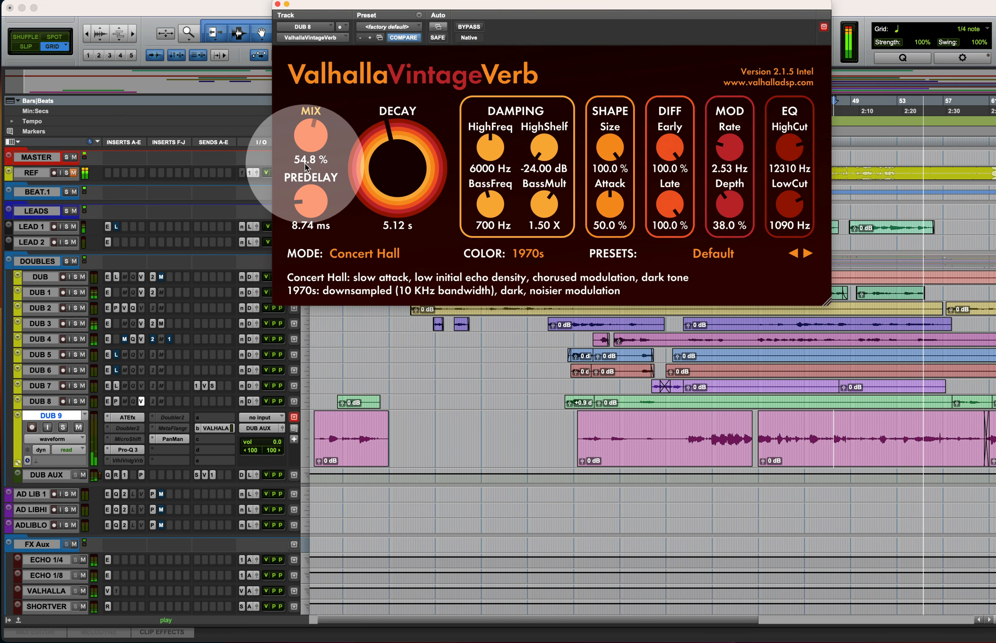
pyautogui.press('ctrl+alt+super+w')
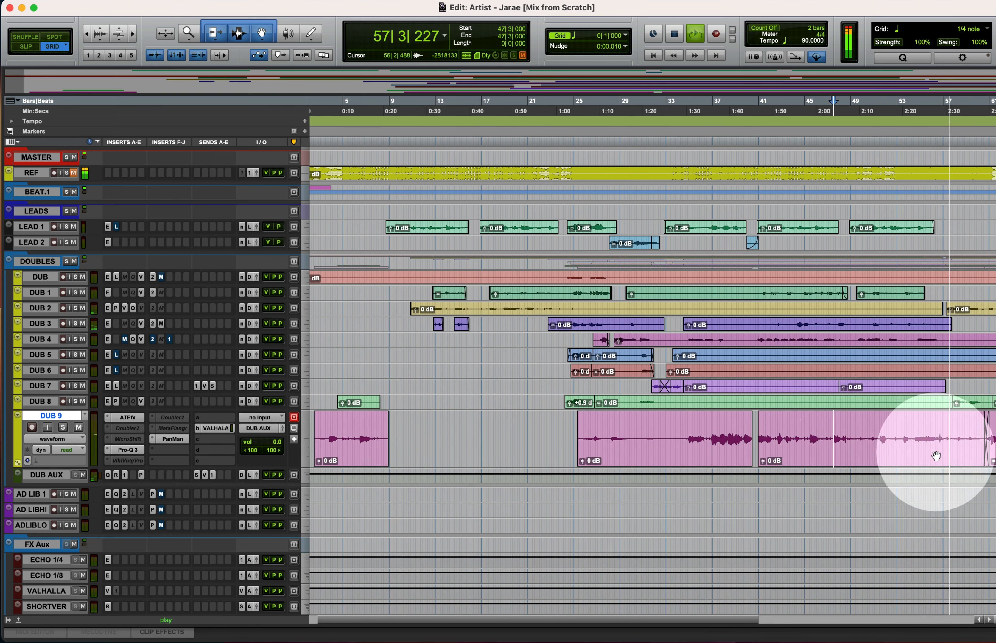
# - Raise the clip gain of DUB 2's clip near bar 57 to +5.2 dB and adjust DUB 8's clip gain near the same bar
pyautogui.moveTo(949, 311); pyautogui.dragTo(949, 307)
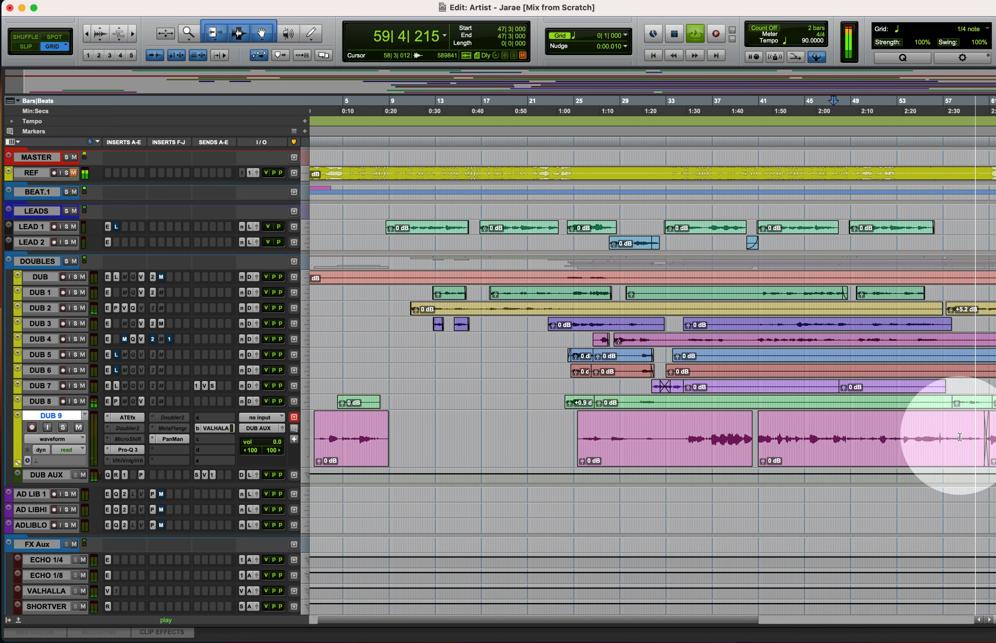
pyautogui.moveTo(956, 404); pyautogui.dragTo(956, 405)
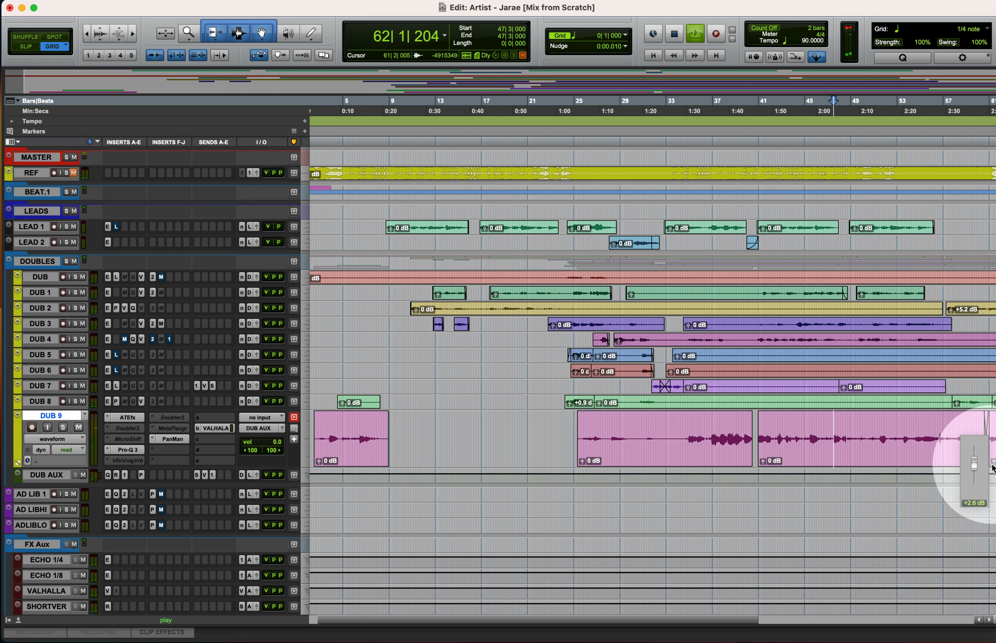
# - Raise the clip gain of DUB 9's clip near bar 61 to about +2.6 dB and audition it from bar 59
pyautogui.moveTo(992, 464); pyautogui.dragTo(992, 465)
pyautogui.click(982, 436)
pyautogui.press('space')
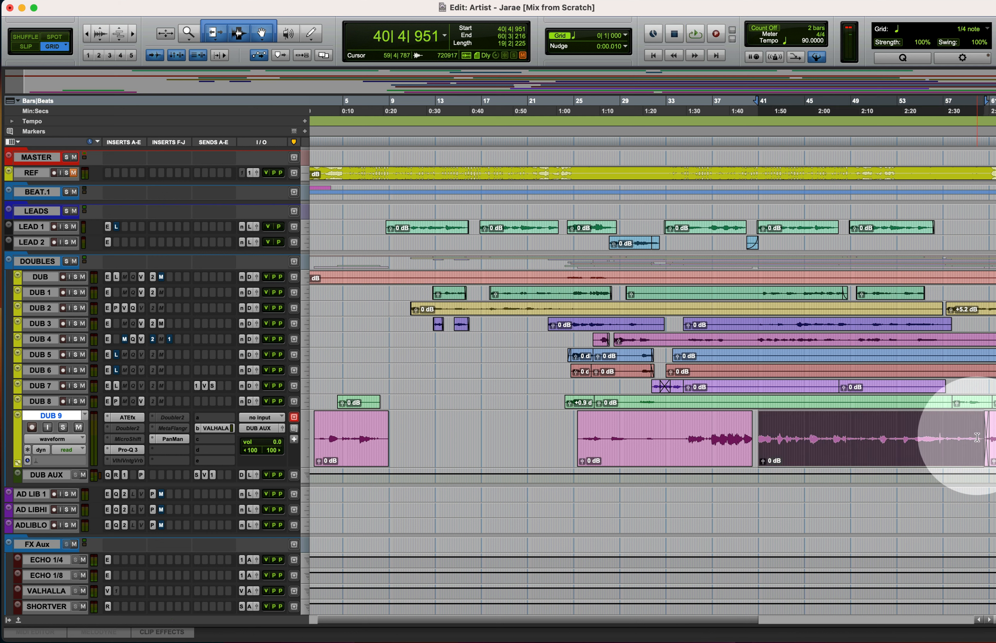
pyautogui.click(972, 437)
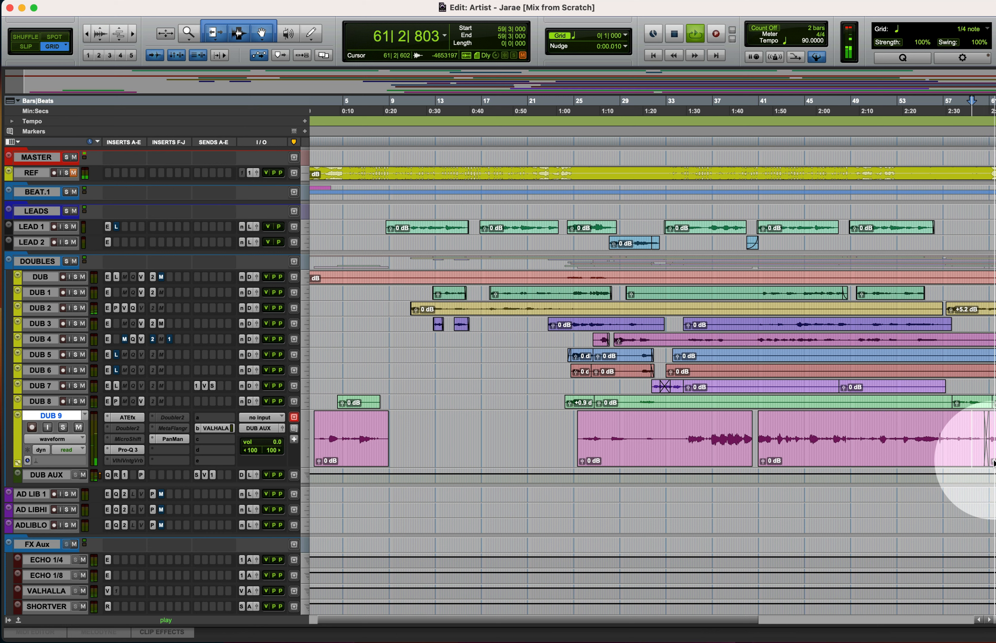
# - Fine-tune the clip gain of DUB 9's clip near bar 61 and of its clip starting near bar 41
pyautogui.click(993, 462)
pyautogui.moveTo(993, 463); pyautogui.dragTo(993, 462)
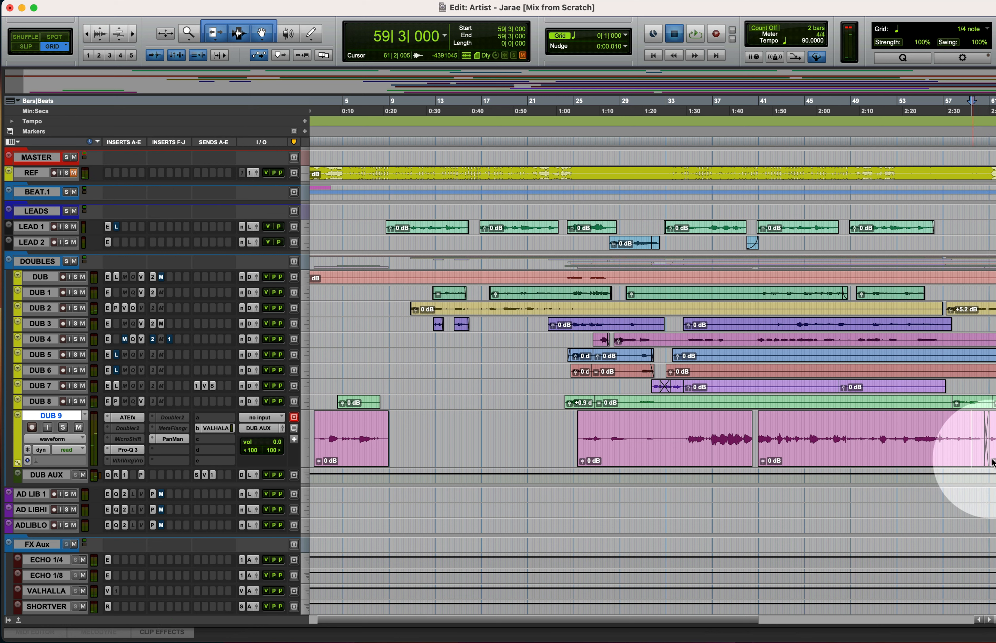
pyautogui.press('space')
pyautogui.moveTo(762, 460); pyautogui.dragTo(761, 458)
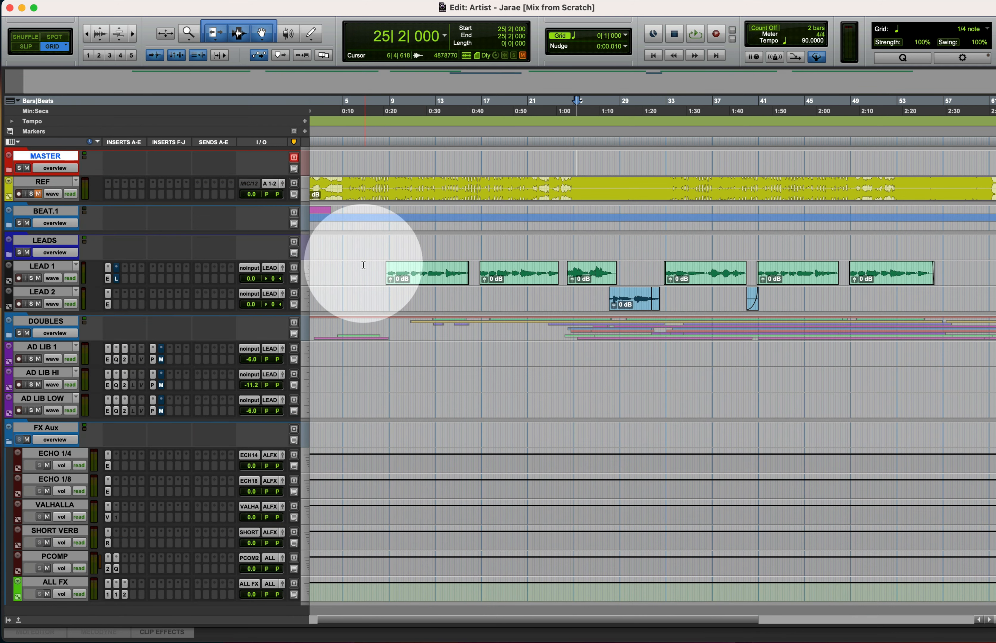
pyautogui.moveTo(364, 265); pyautogui.dragTo(949, 332)
pyautogui.moveTo(781, 186); pyautogui.dragTo(396, 184)
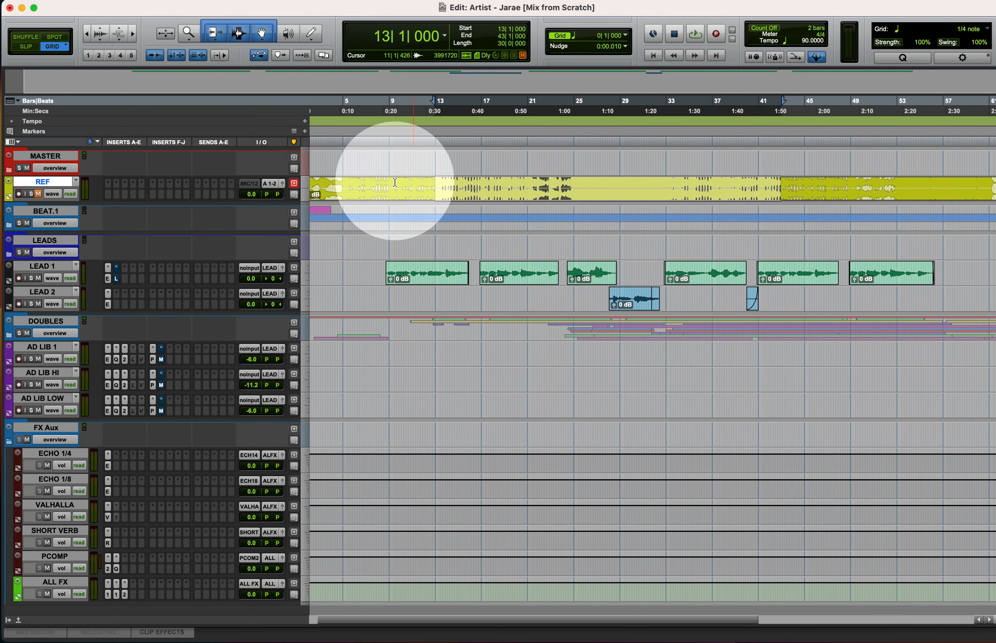
pyautogui.keyDown('shift'); pyautogui.click(791, 184); pyautogui.keyUp('shift')
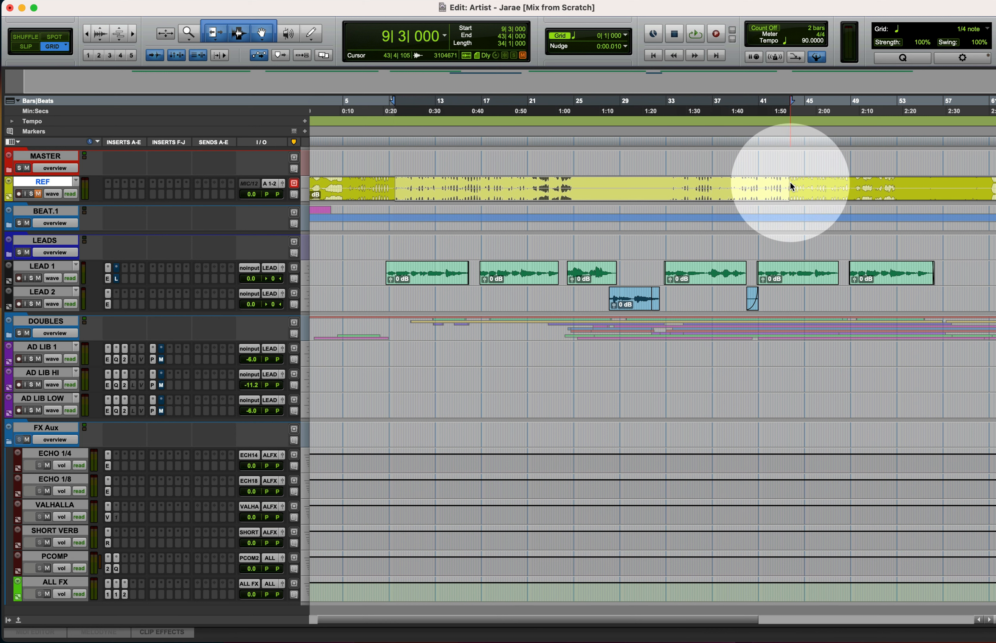
pyautogui.moveTo(830, 184); pyautogui.dragTo(375, 188)
pyautogui.moveTo(343, 276); pyautogui.dragTo(867, 326)
pyautogui.click(456, 185)
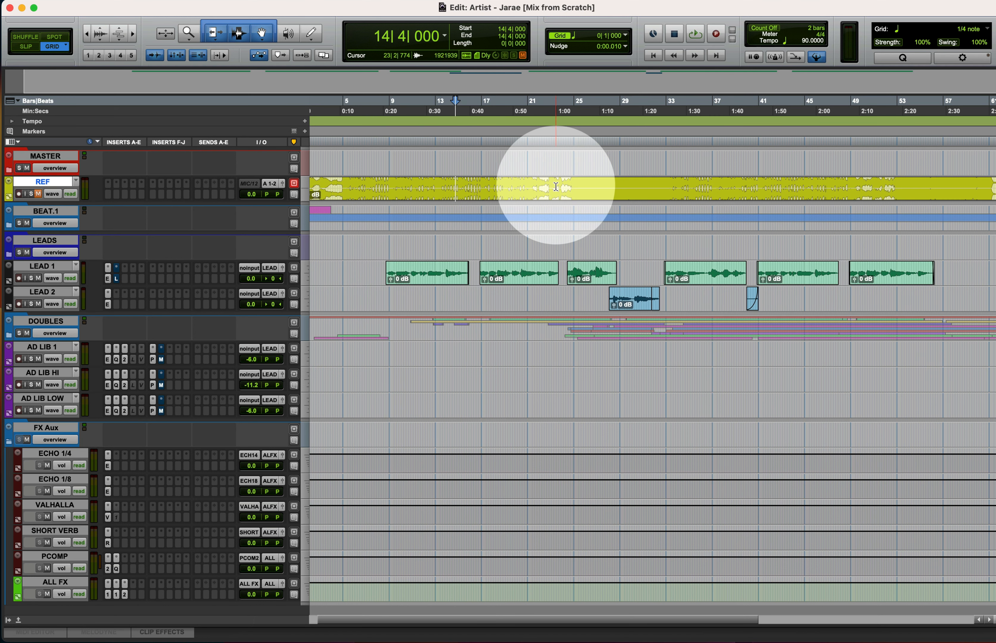
# - Play the soloed REF track from bar 30 beat 2 and collapse the FX Aux folder
pyautogui.click(634, 184)
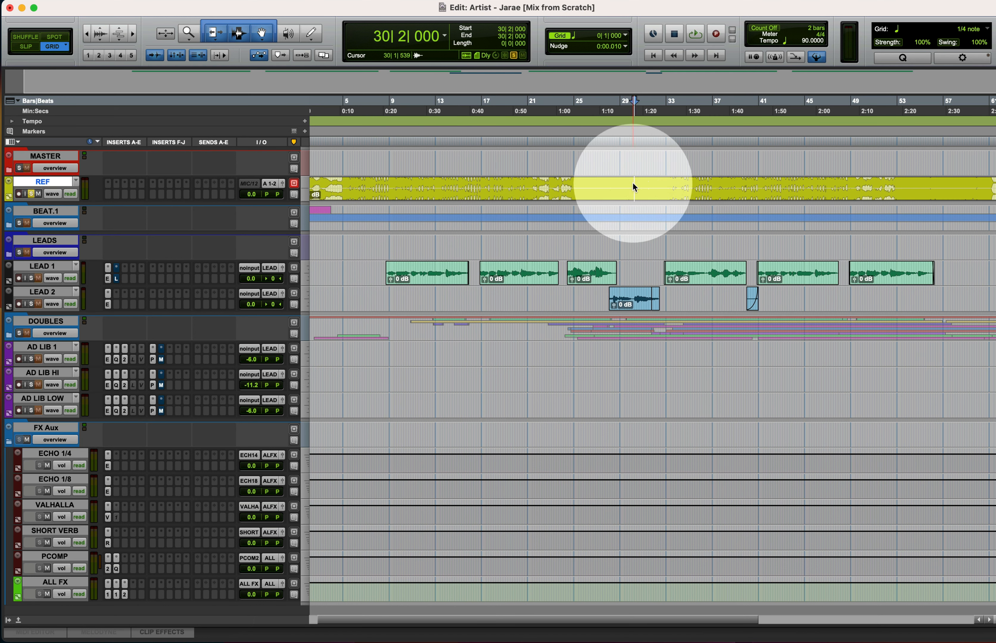
pyautogui.press('space')
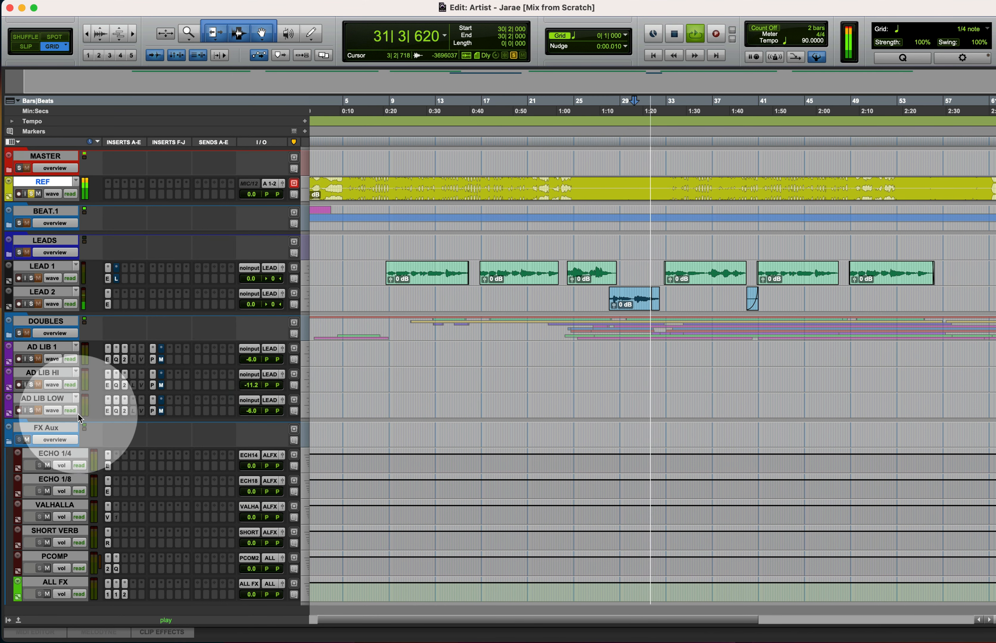
pyautogui.click(58, 429)
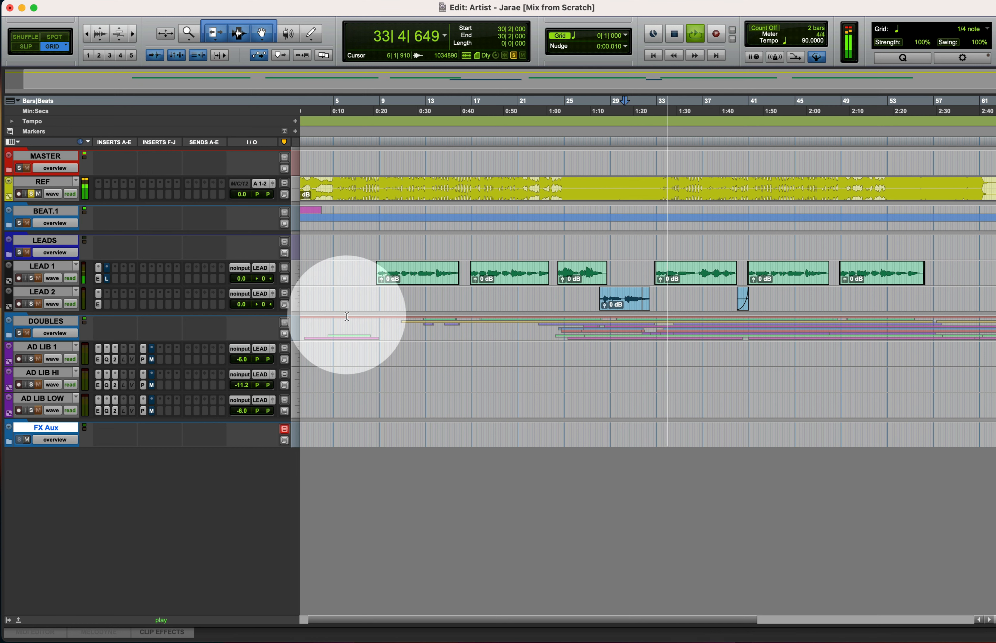
# - Compare the mix with the reference during playback by repeatedly toggling the REF track's solo and mute
pyautogui.click(39, 186)
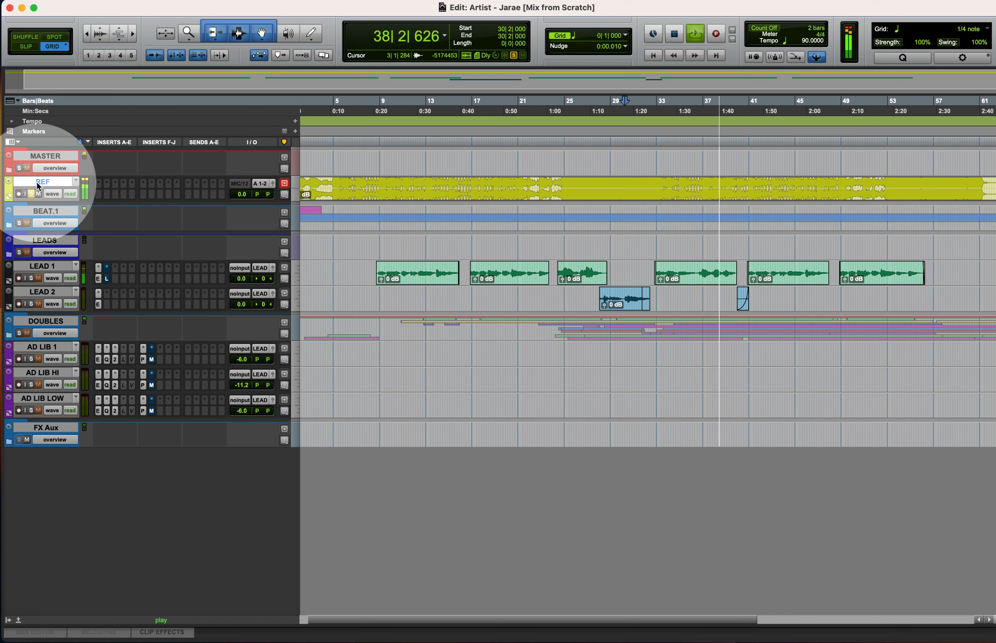
pyautogui.hotkey('shift', 's')
pyautogui.hotkey('shift', 'm')
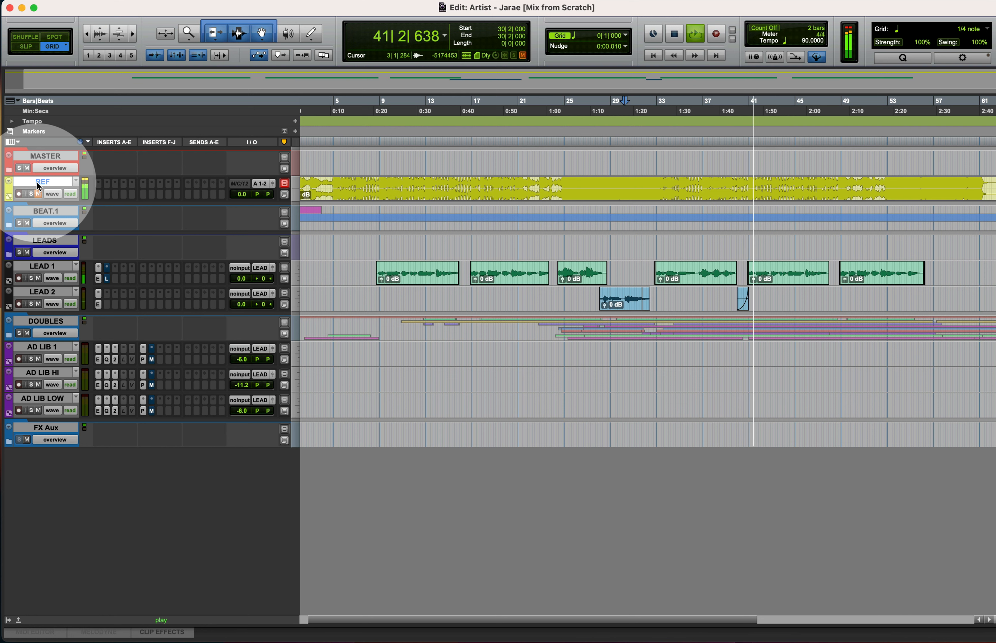
pyautogui.hotkey('shift', 's')
pyautogui.hotkey('shift', 'm')
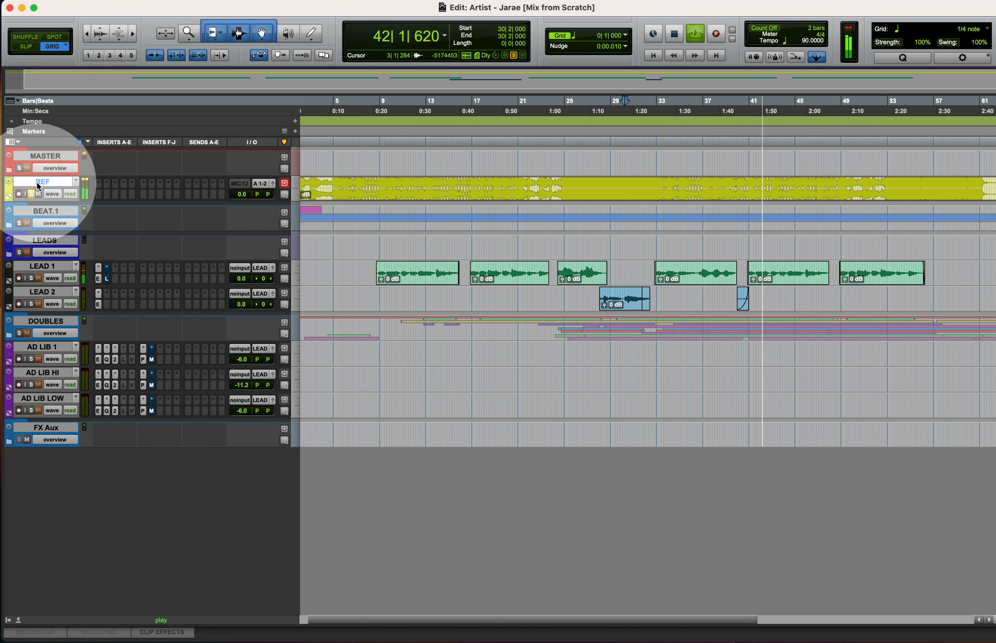
pyautogui.hotkey('shift', 's')
pyautogui.hotkey('shift', 'm')
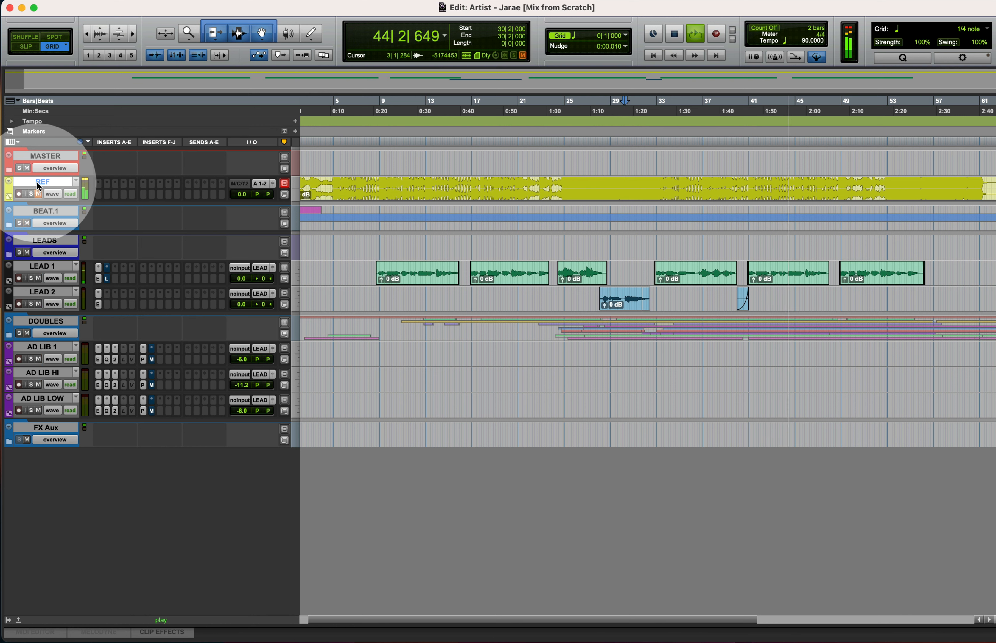
pyautogui.hotkey('shift', 's')
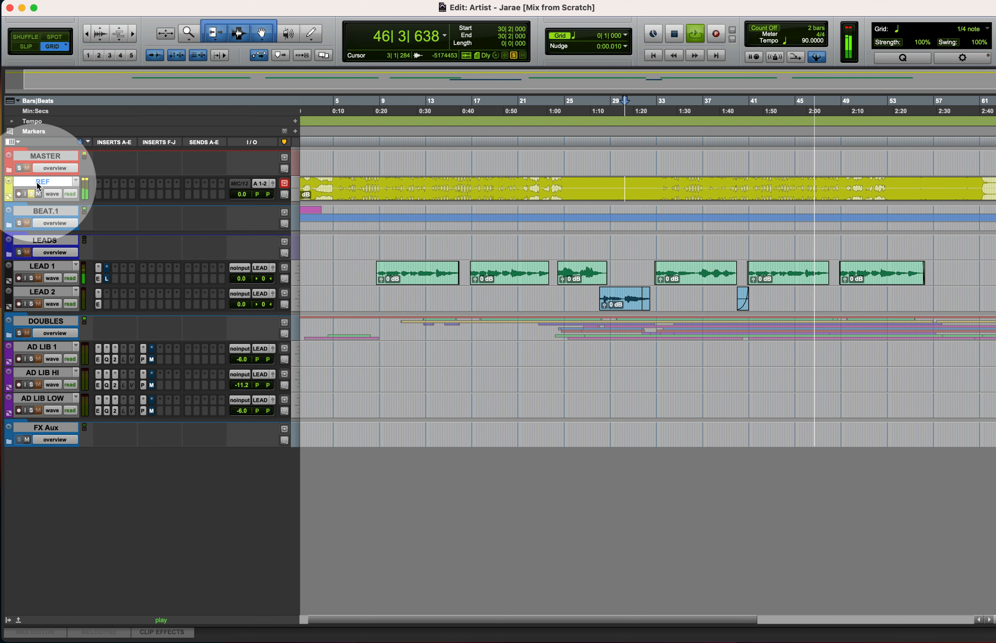
pyautogui.hotkey('shift', 's')
pyautogui.hotkey('shift', 'm')
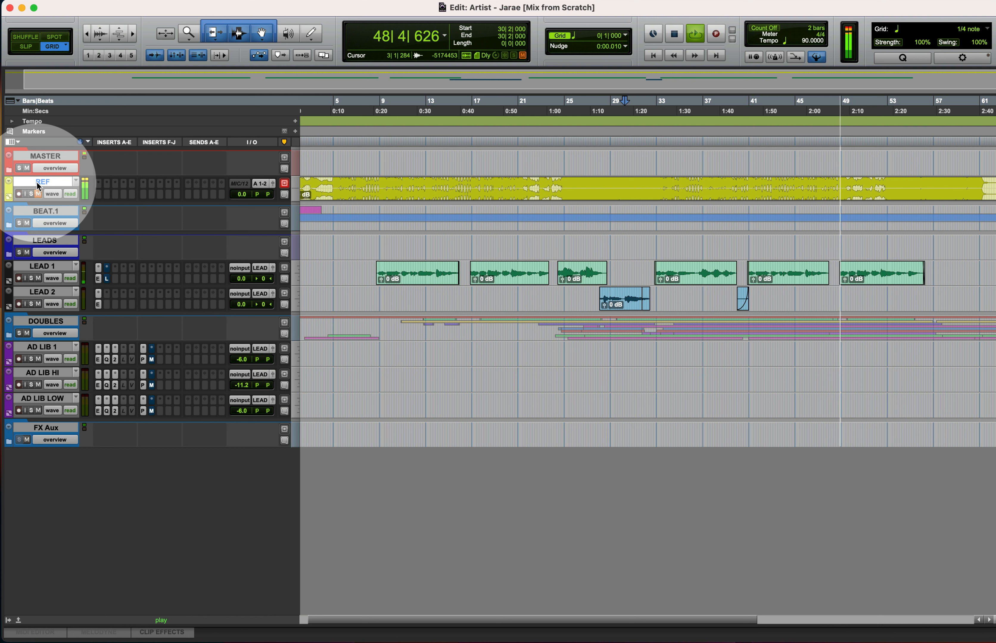
pyautogui.hotkey('shift', 's')
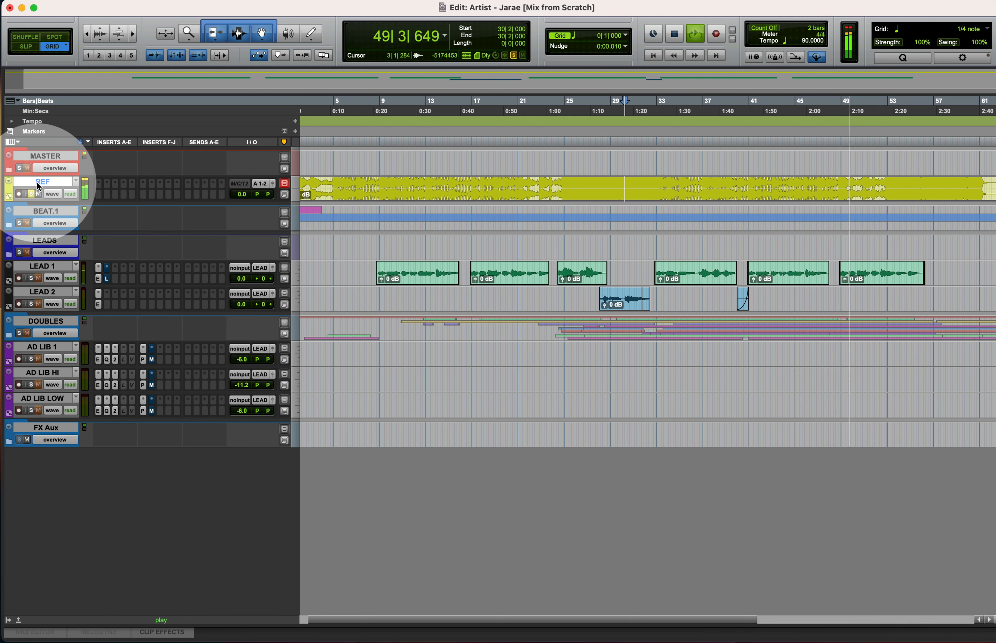
pyautogui.hotkey('shift', 'm')
pyautogui.hotkey('shift', 's')
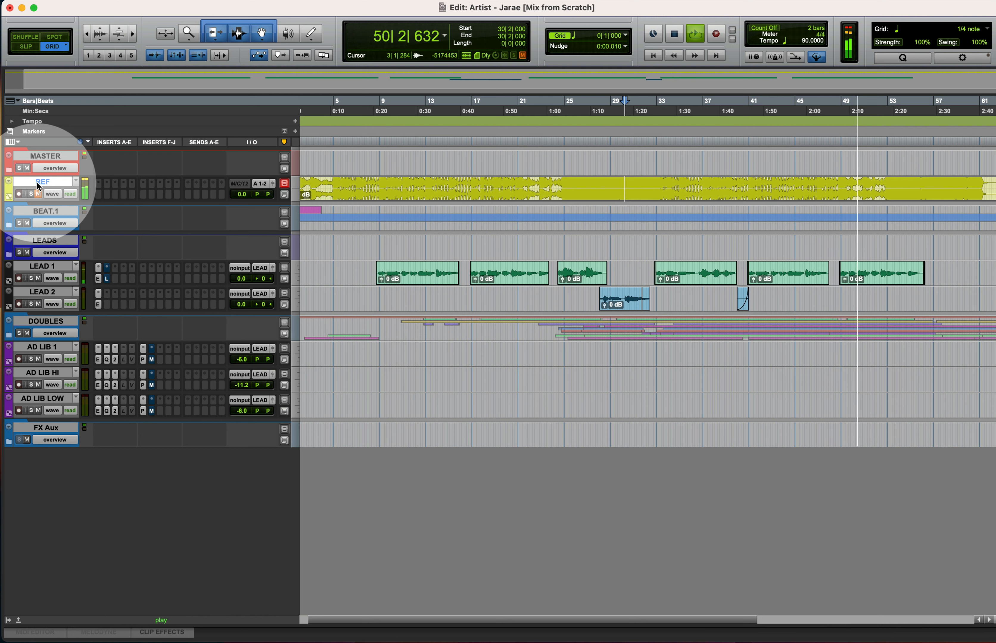